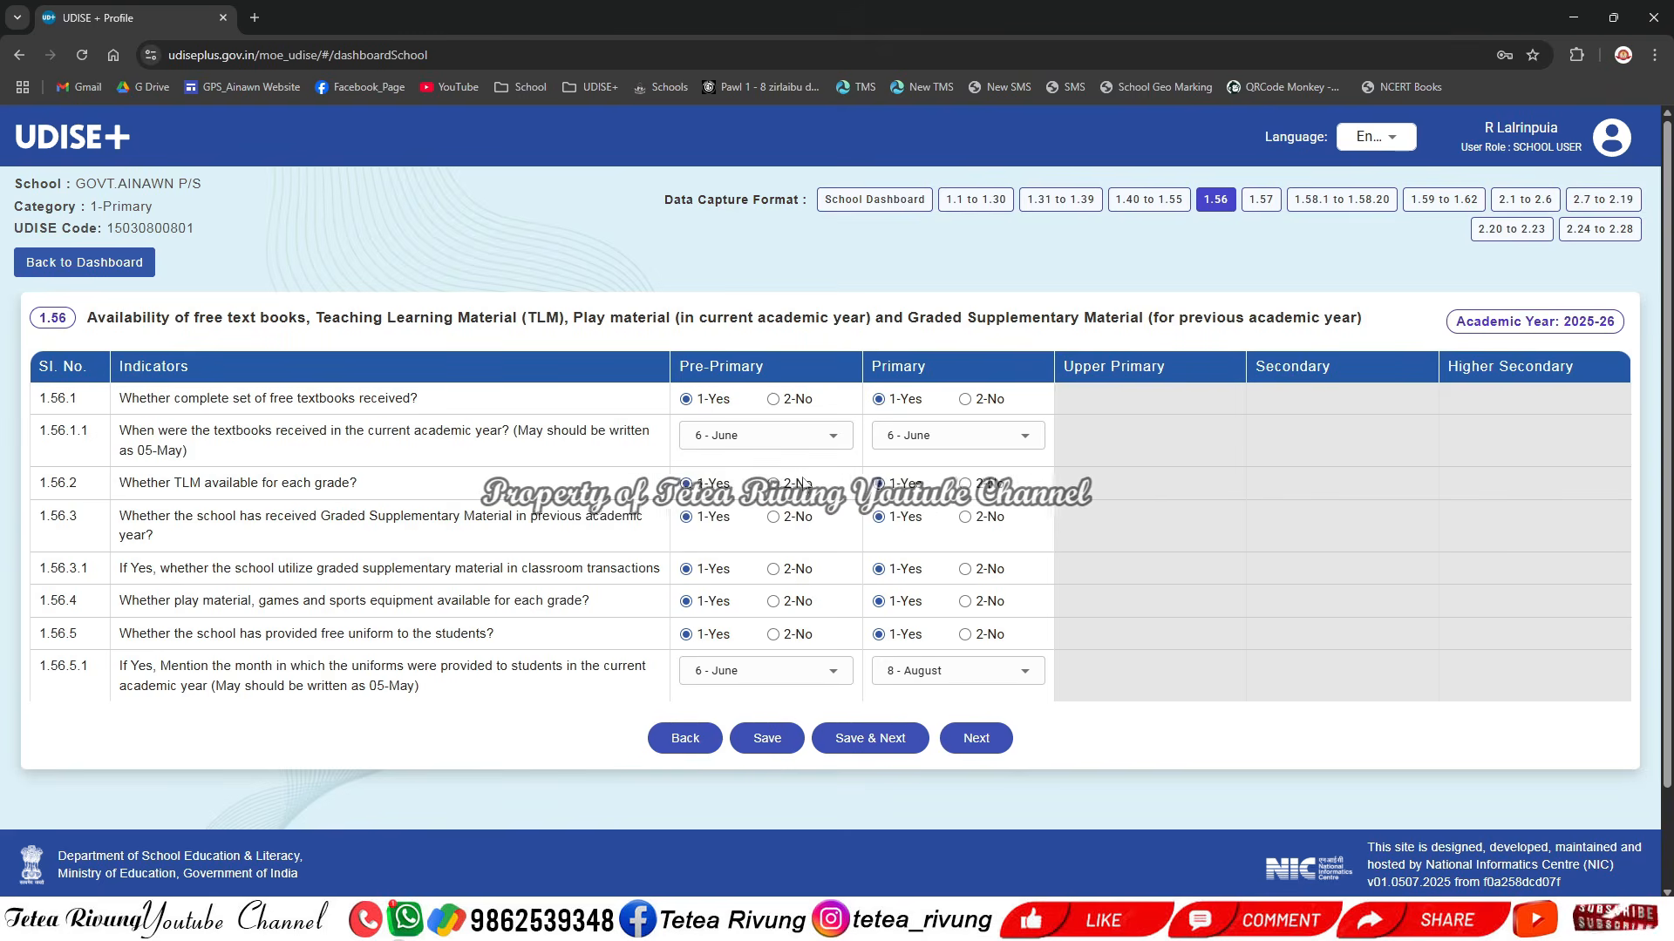
- Open section 1.57 and examine the previous academic year note in the Key Performing Indicators heading
click(1263, 205)
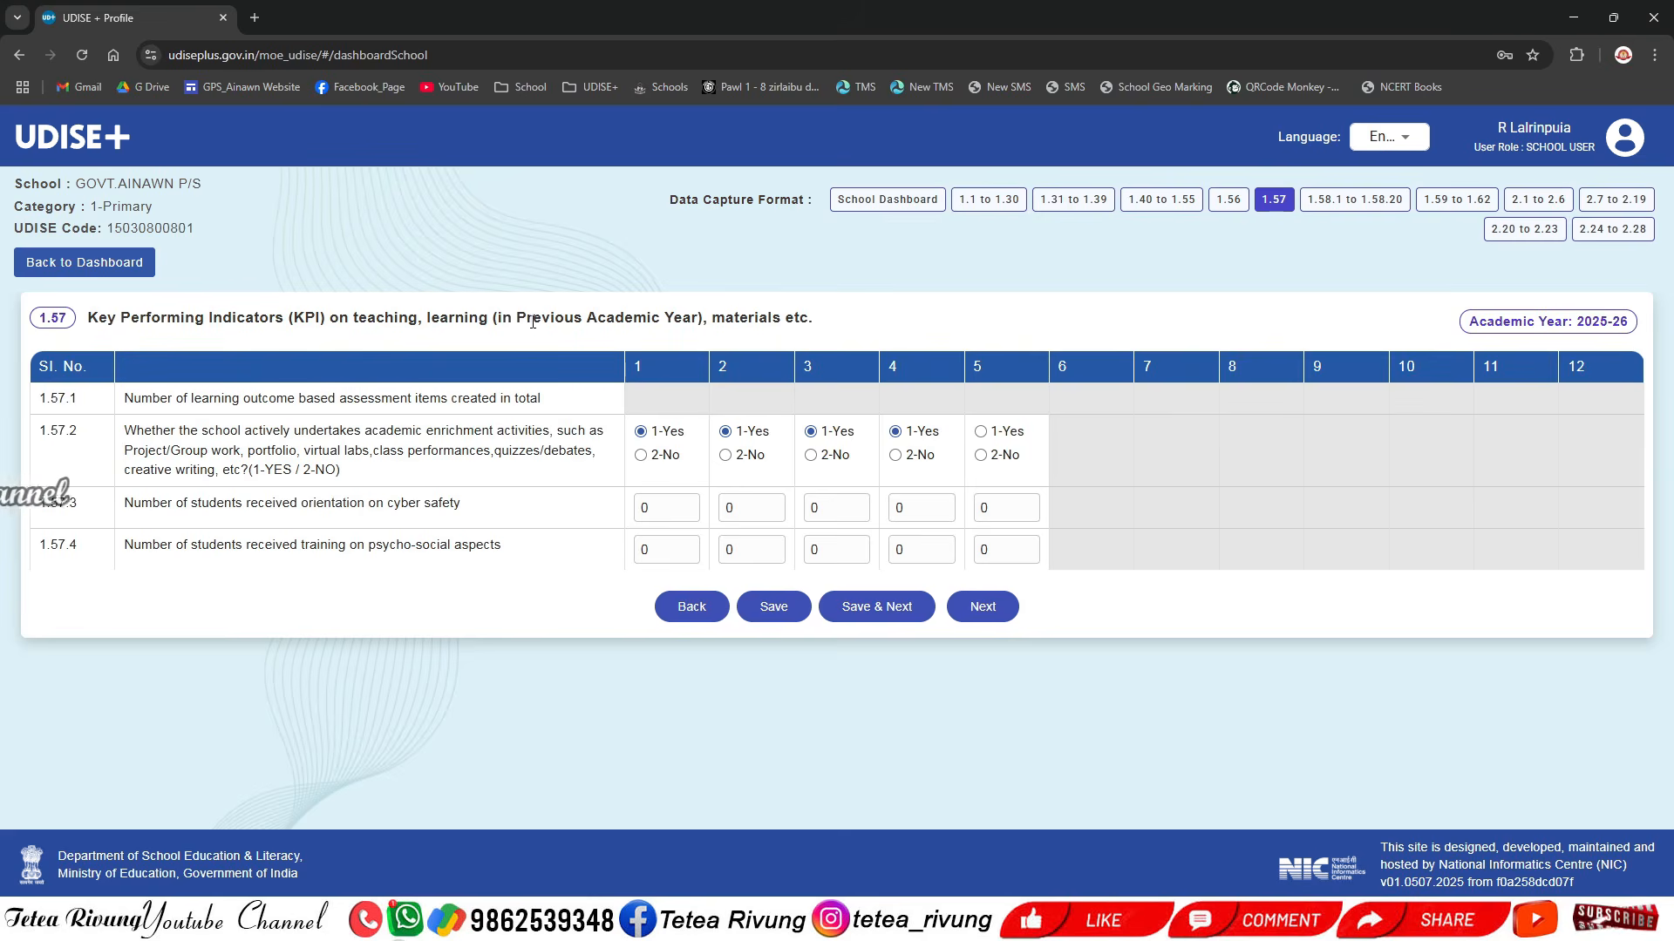
drag(493, 319, 705, 319)
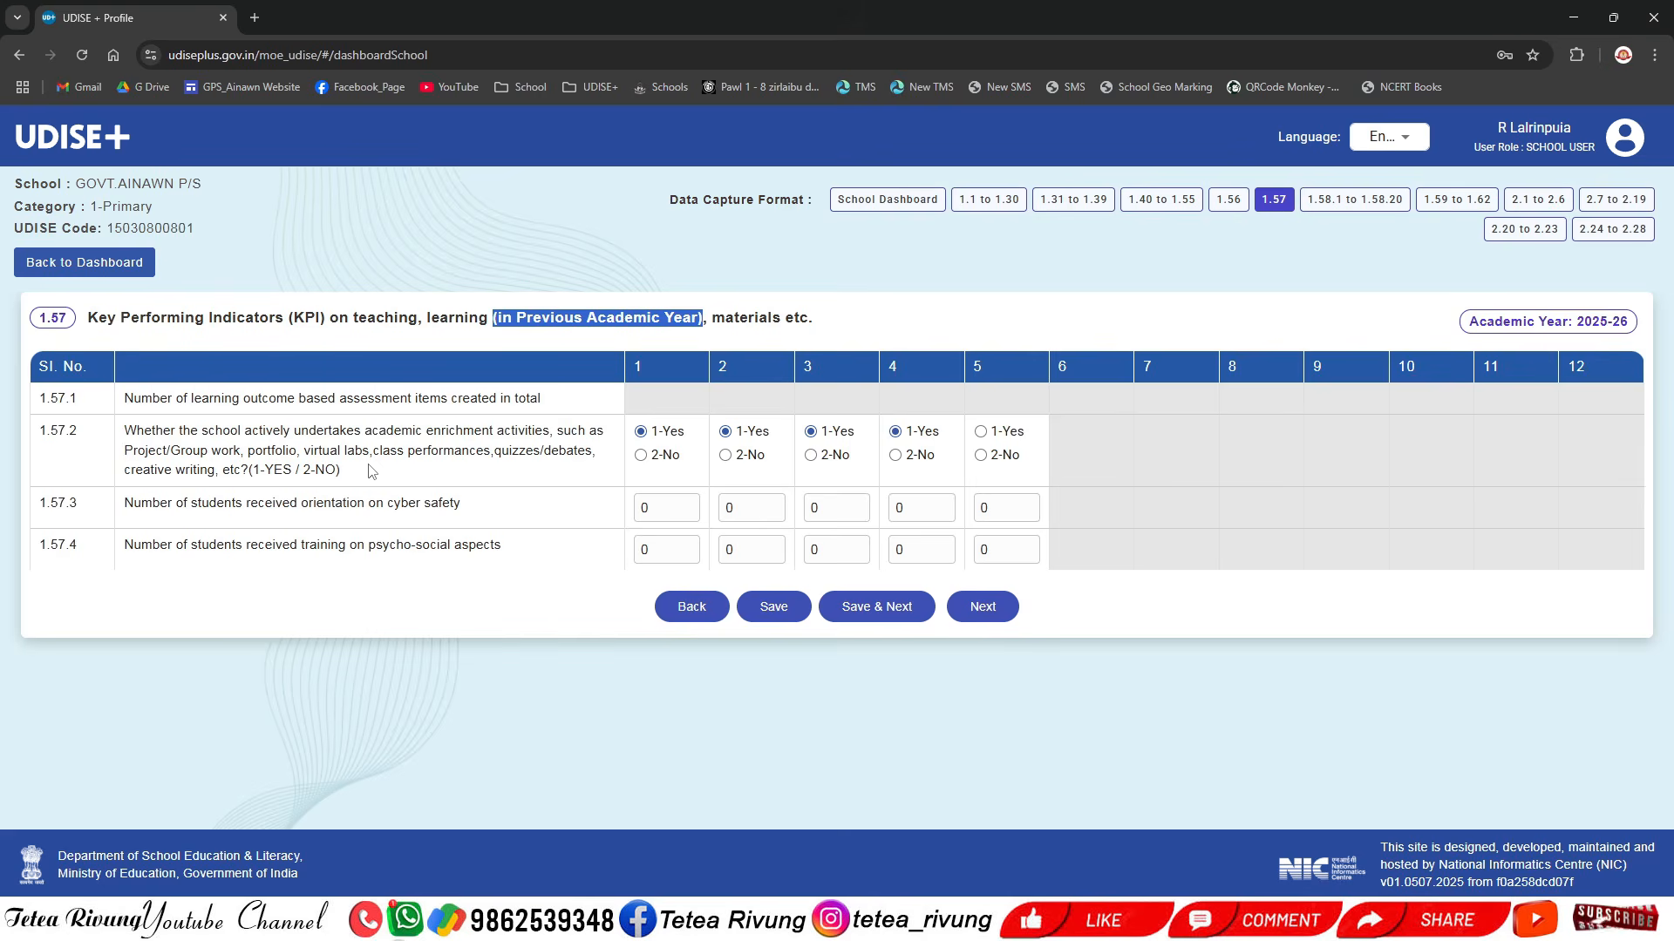
click(617, 302)
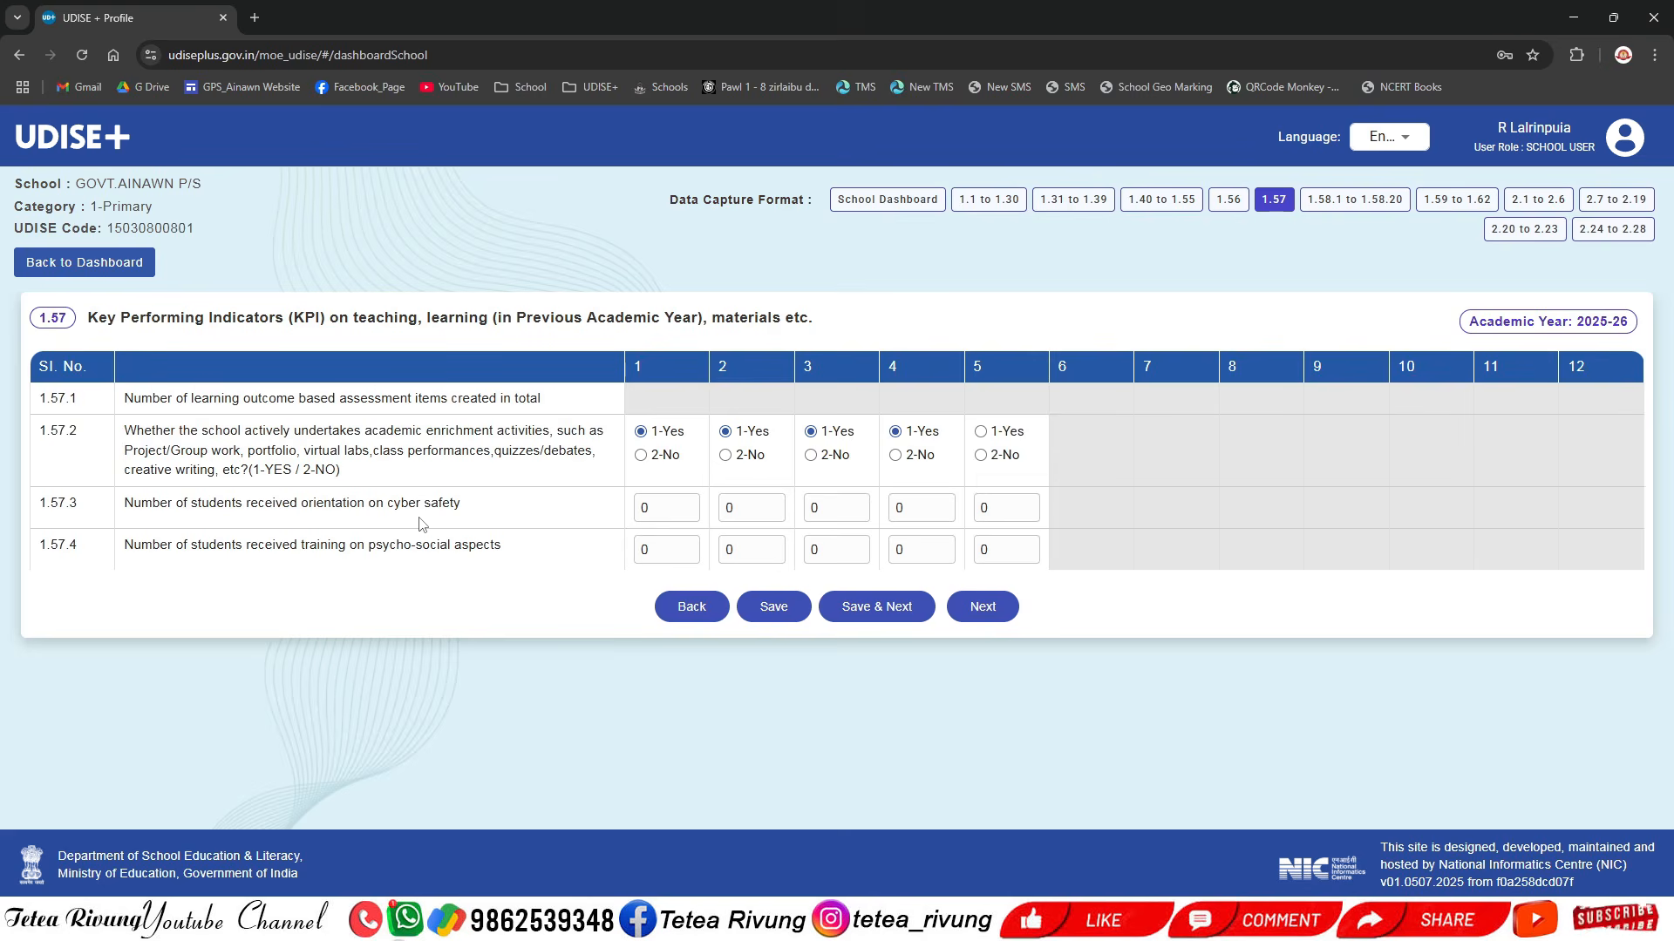
- Review the cyber safety orientation student numbers in row 1.57.3 for classes 1 to 4
double_click(645, 508)
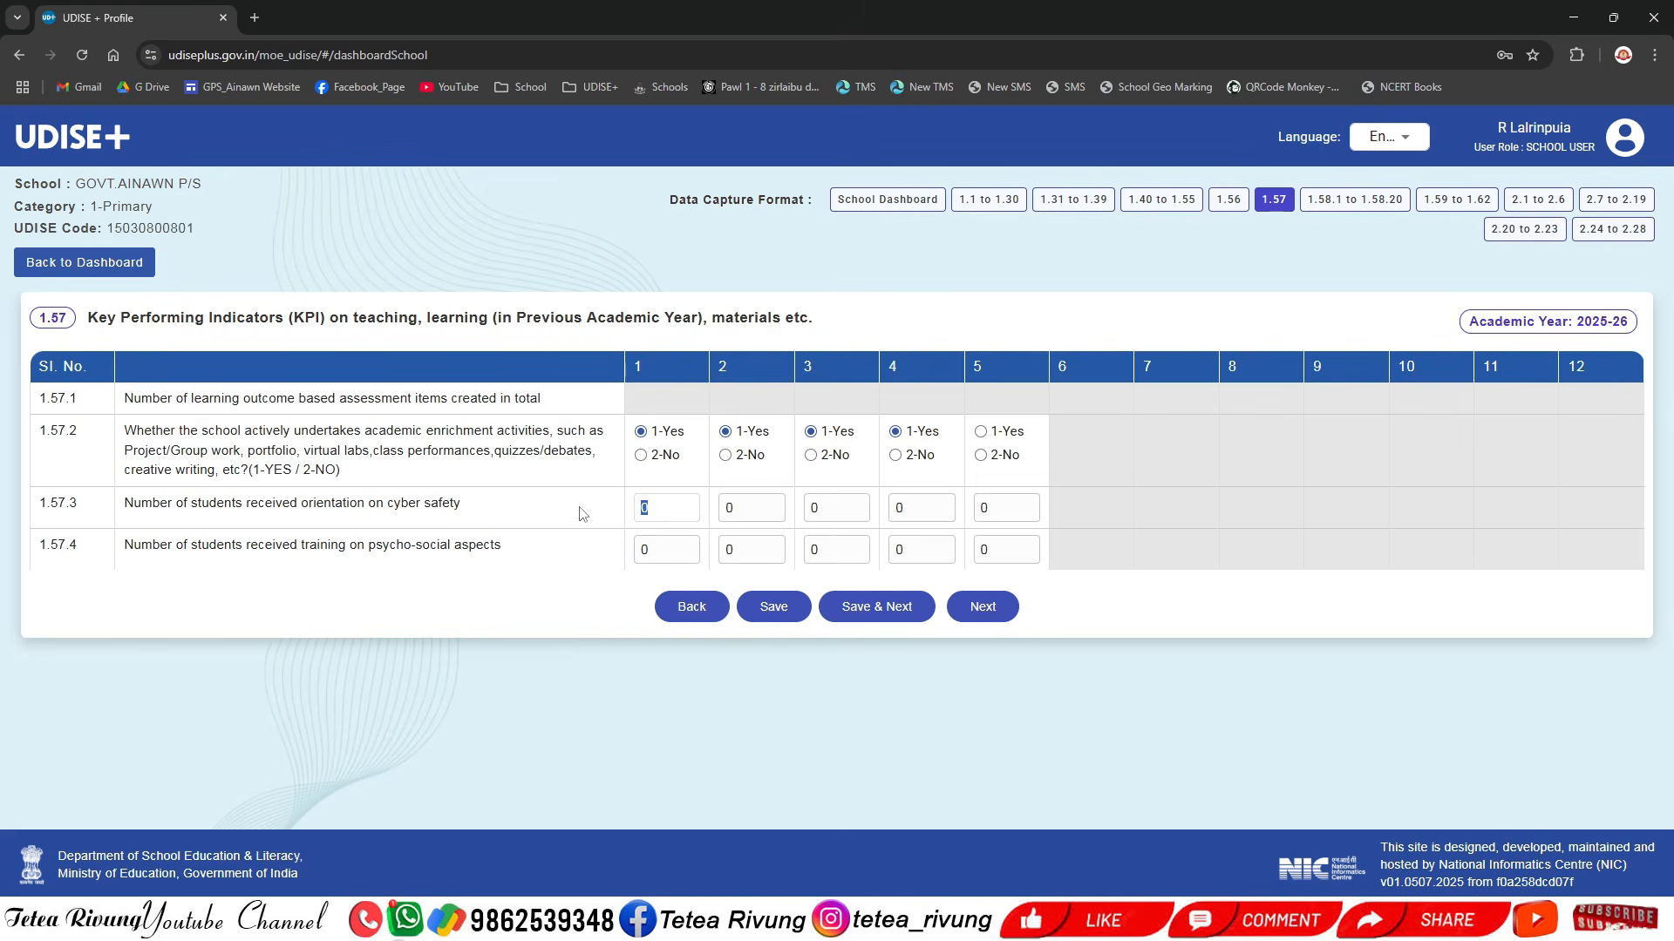
double_click(729, 508)
double_click(814, 508)
double_click(908, 509)
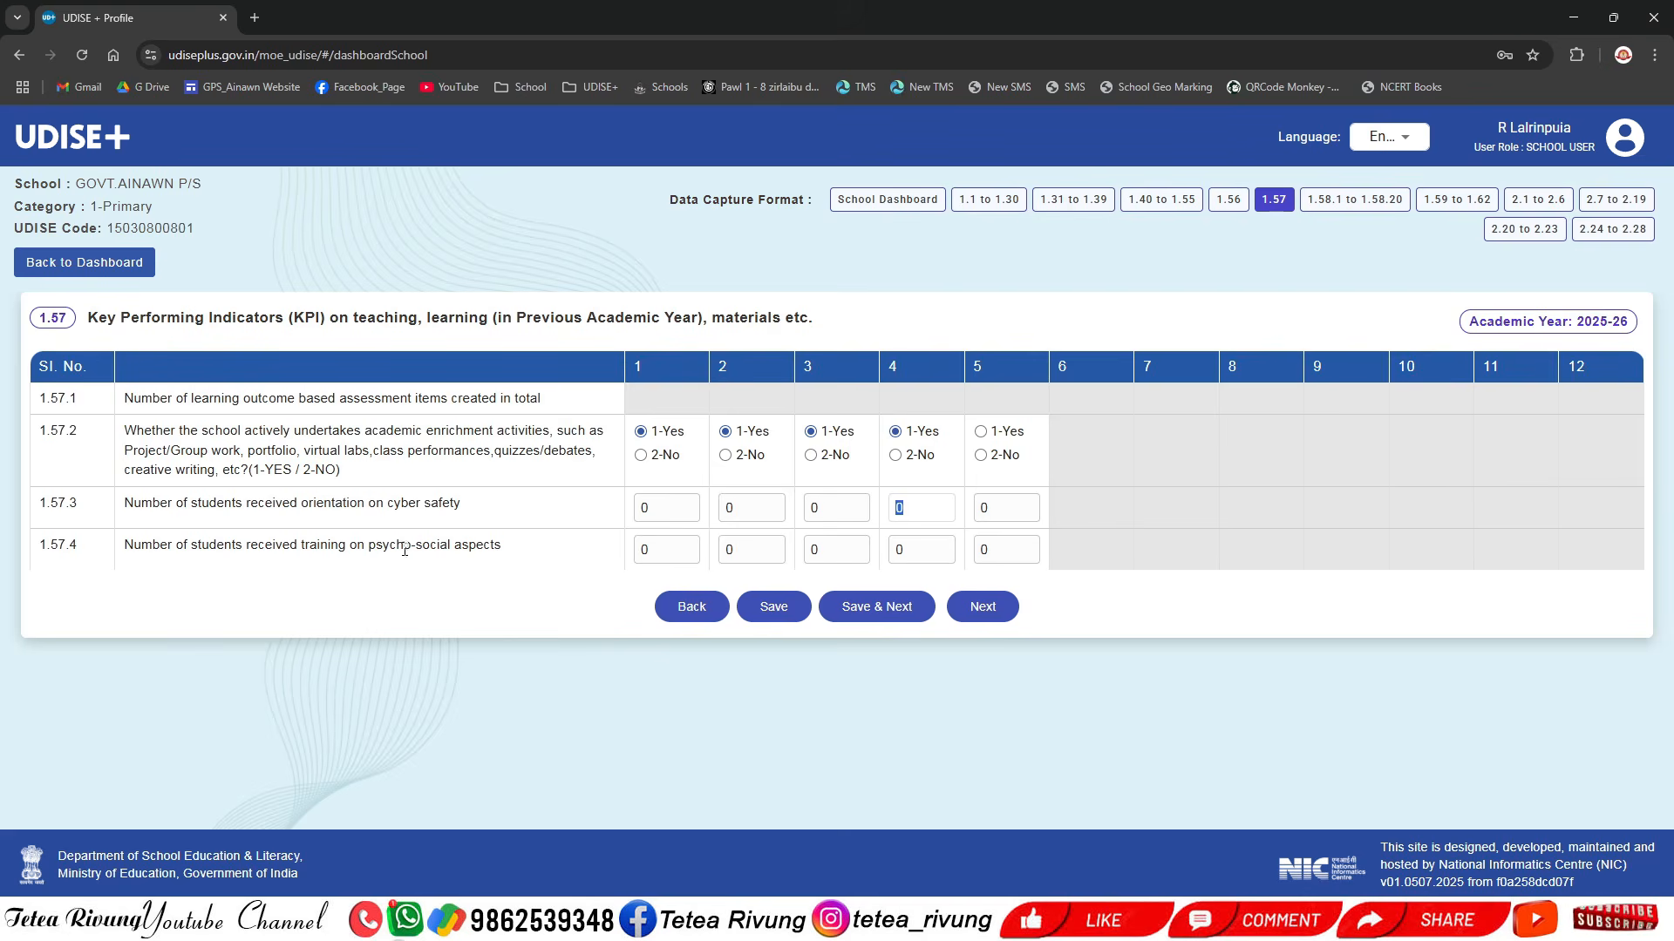
- Review the psycho-social training indicator in row 1.57.4 and its student numbers for classes 1 to 5
drag(365, 551, 452, 546)
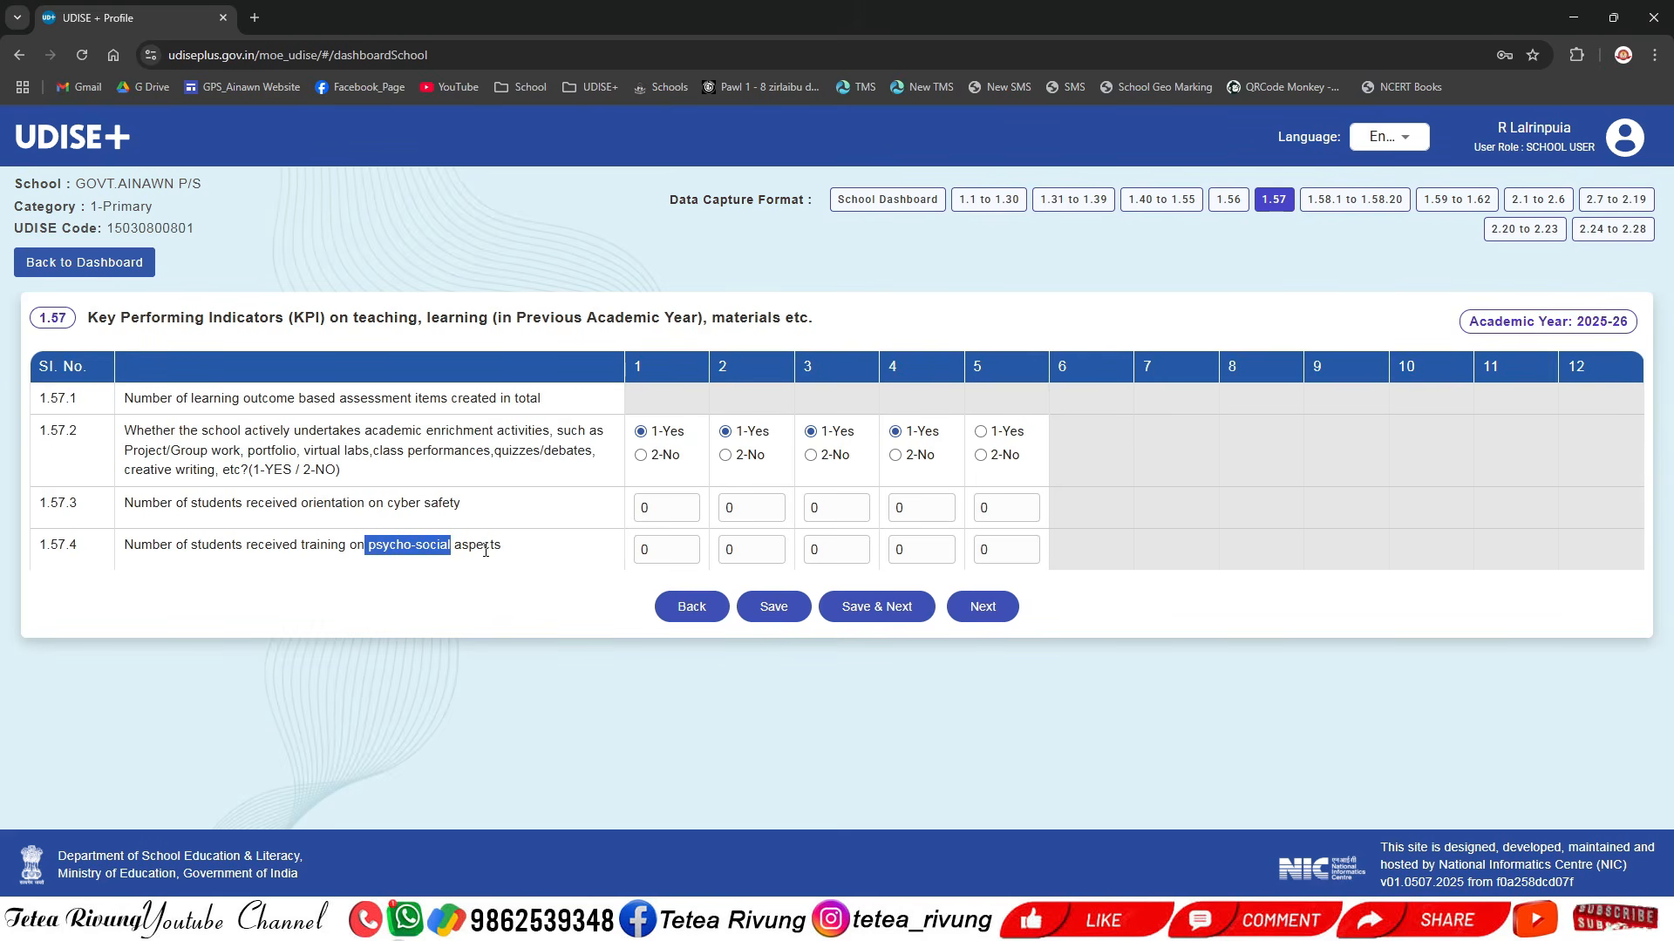
click(485, 550)
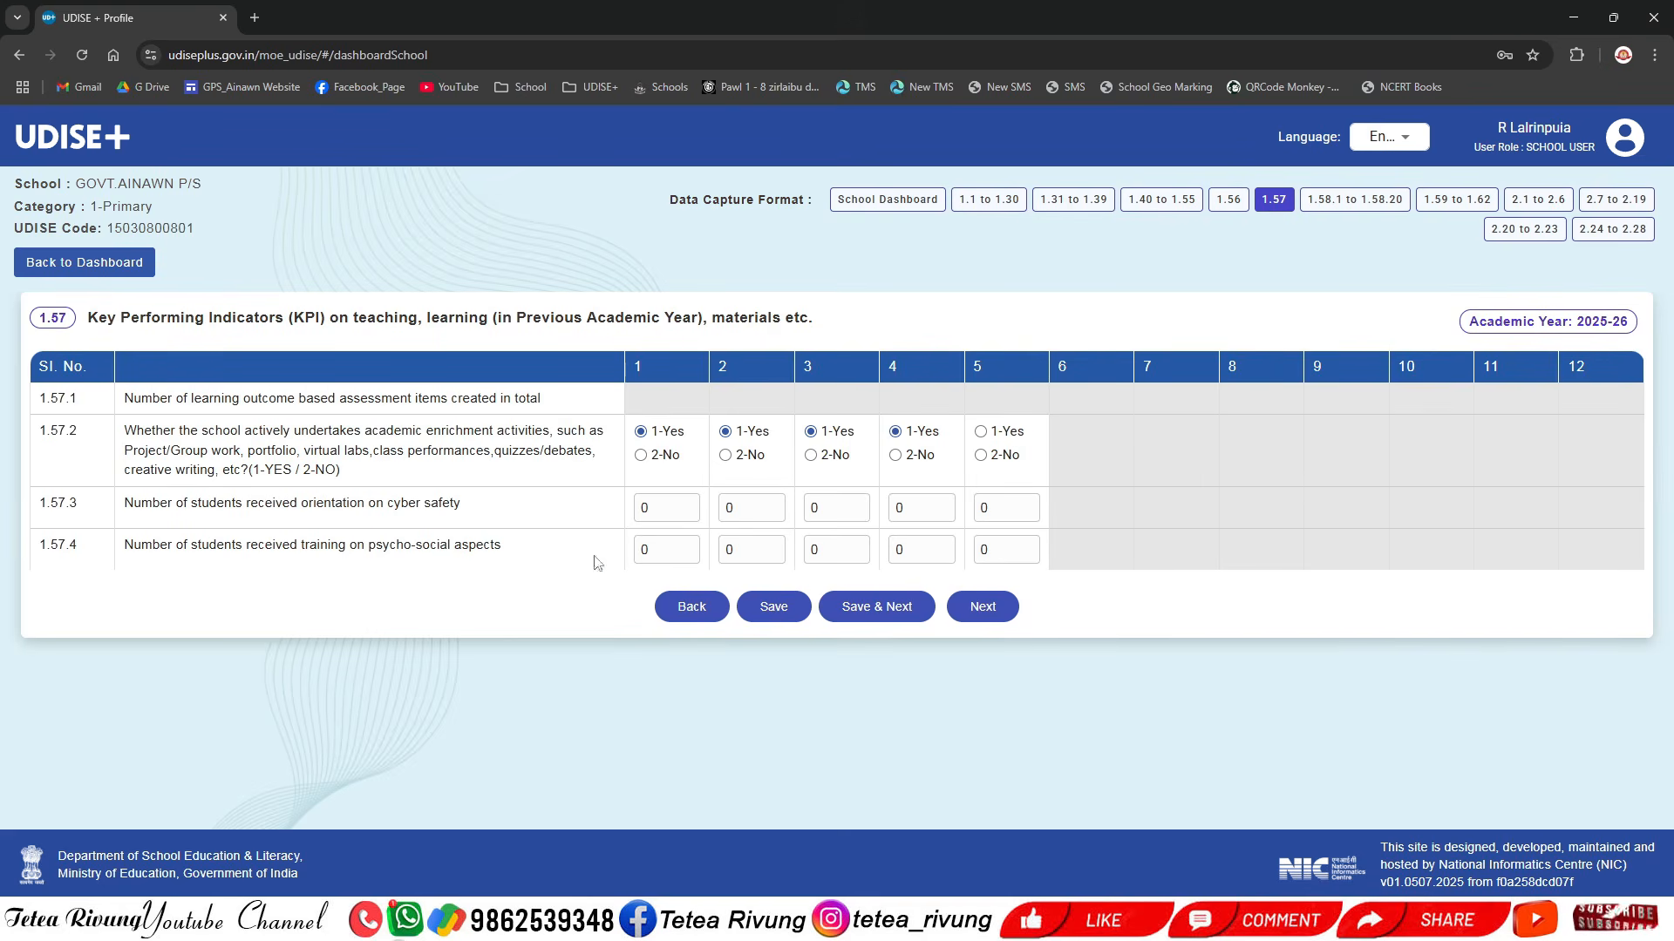
click(658, 549)
click(730, 549)
click(813, 550)
click(890, 551)
click(983, 551)
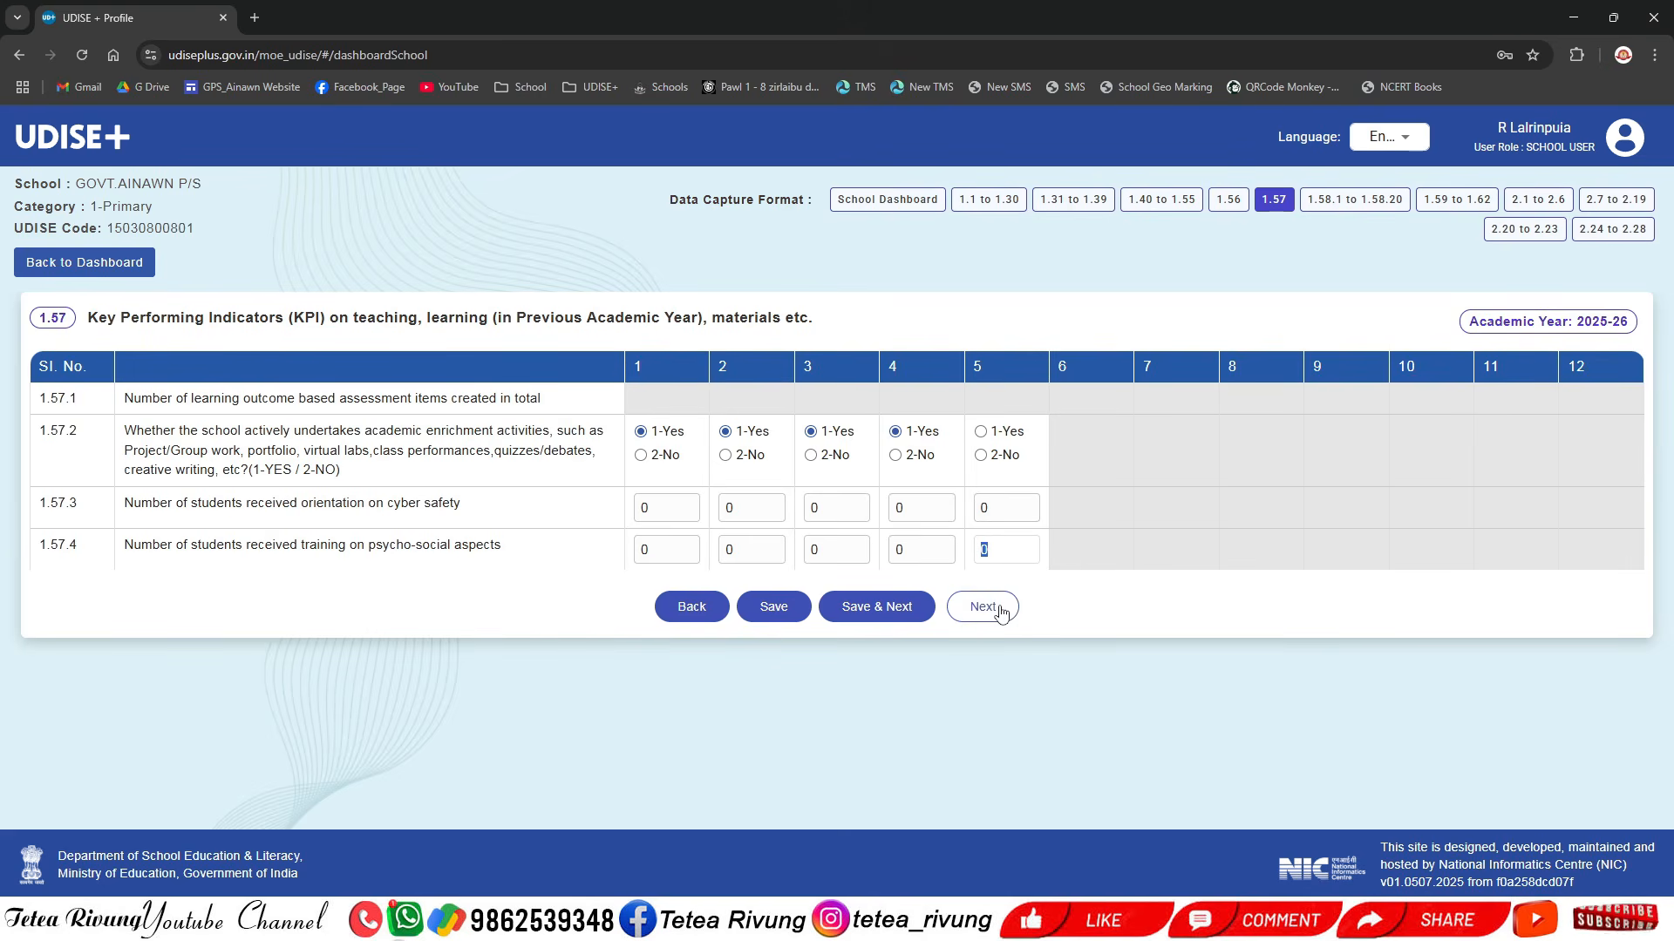
click(931, 554)
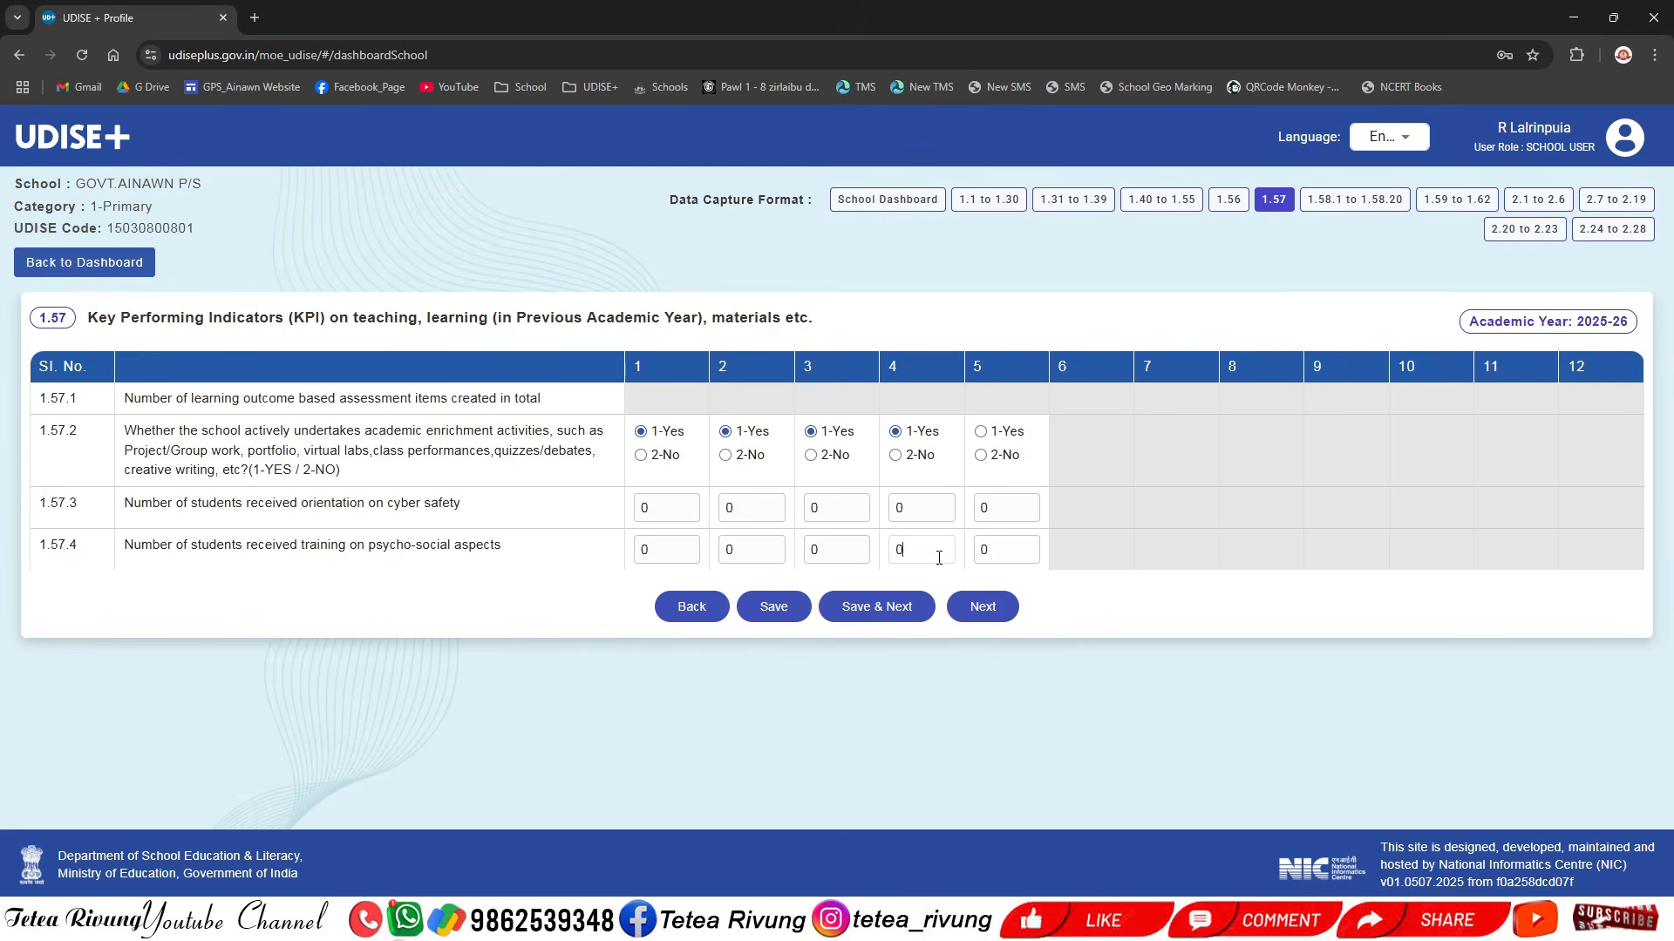
- Proceed to section 1.58 on school safety, read its questions and examine the audit frequency options of 1.58.12
click(987, 610)
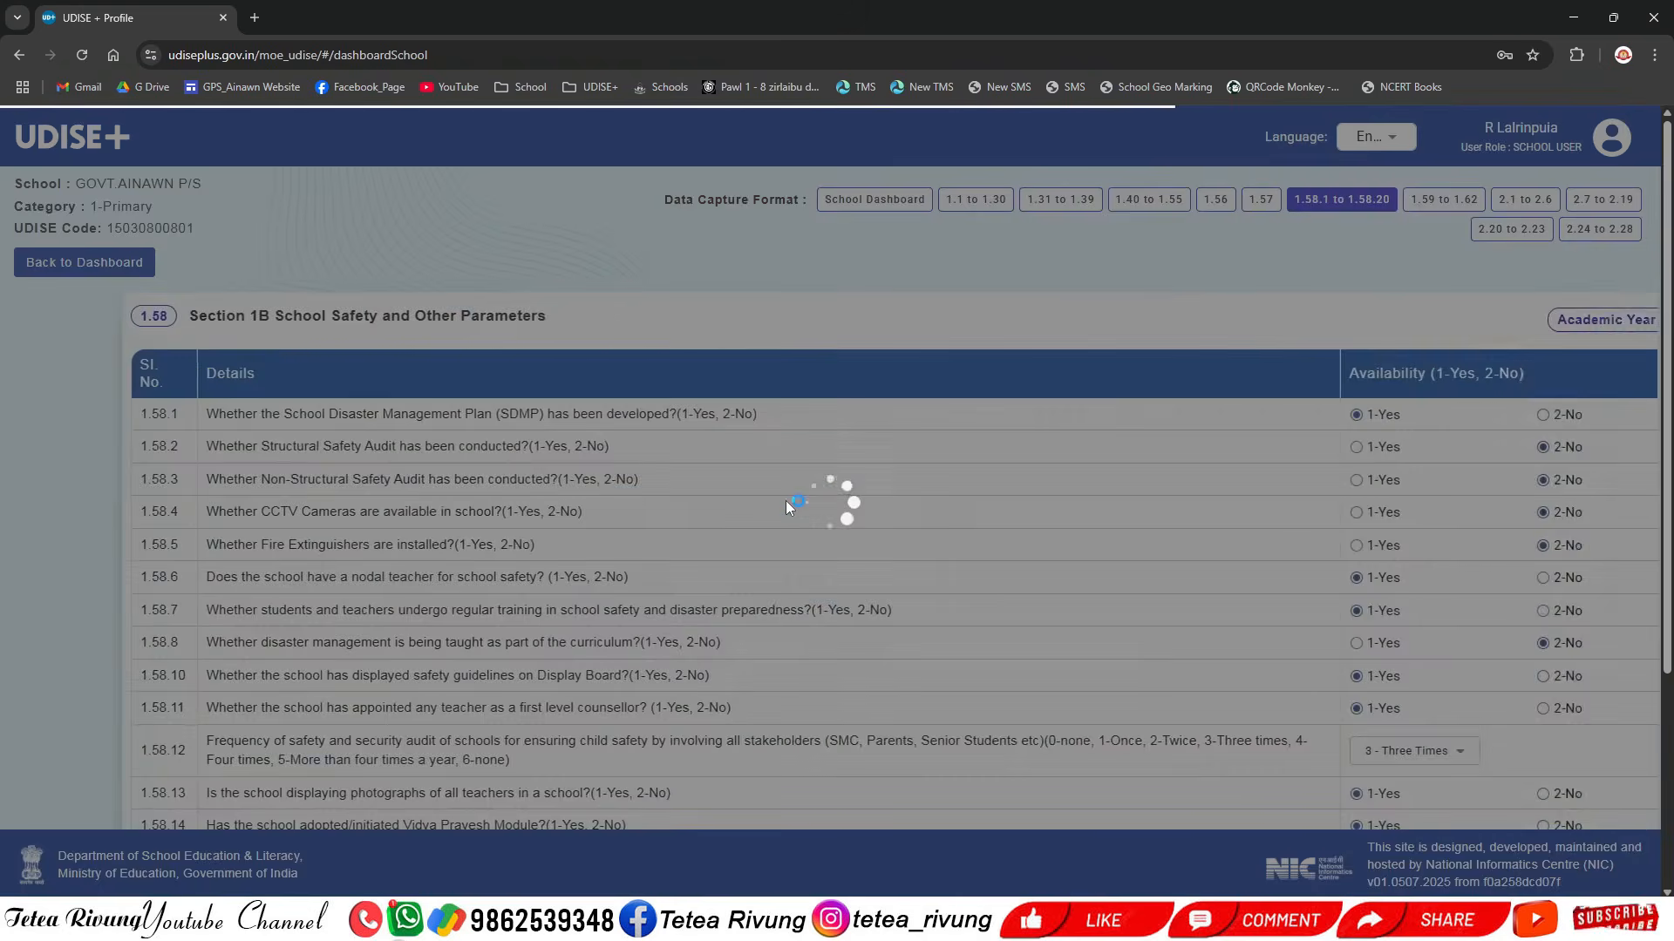
scroll(607, 417, down, 1)
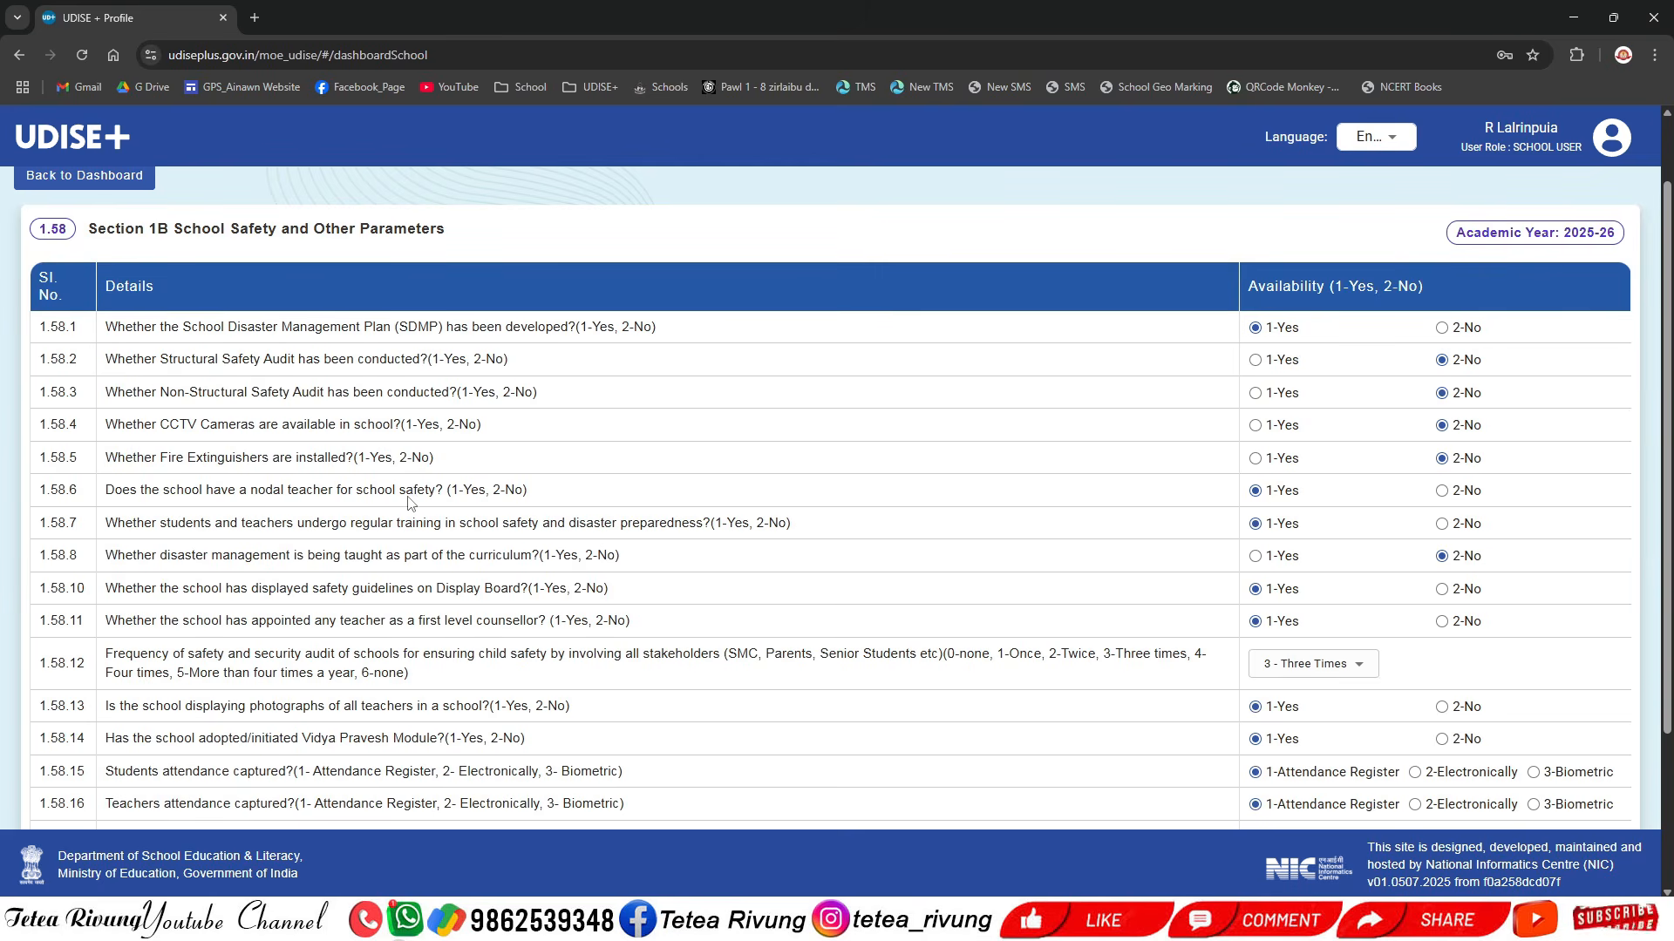
scroll(425, 501, down, 2)
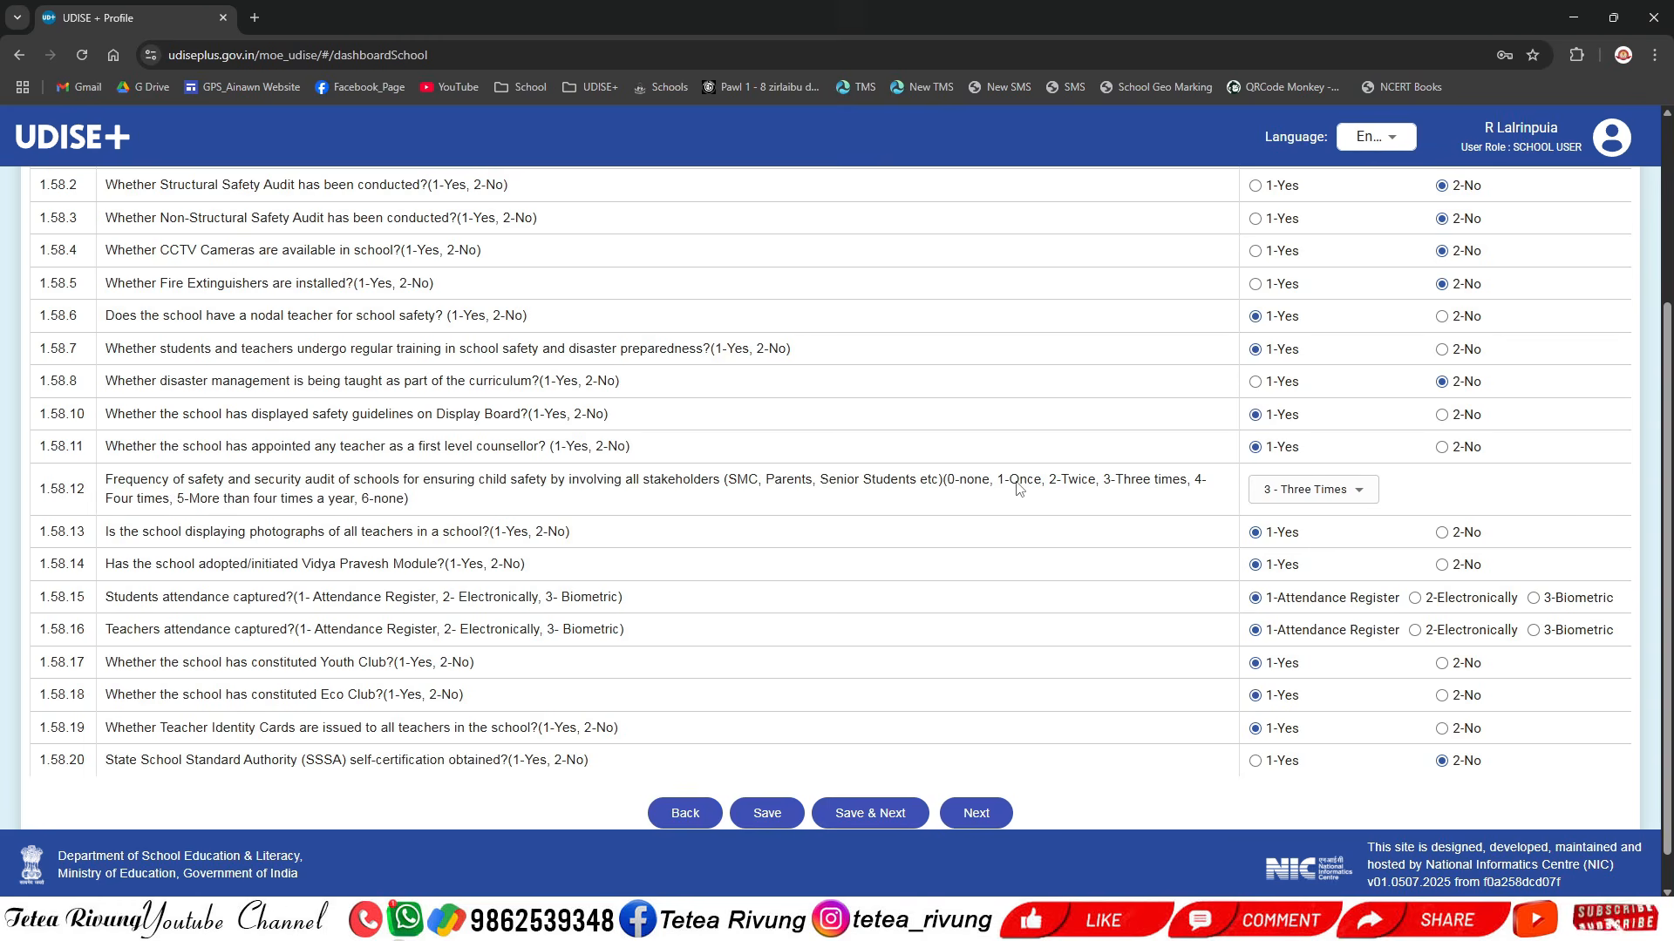
click(1321, 496)
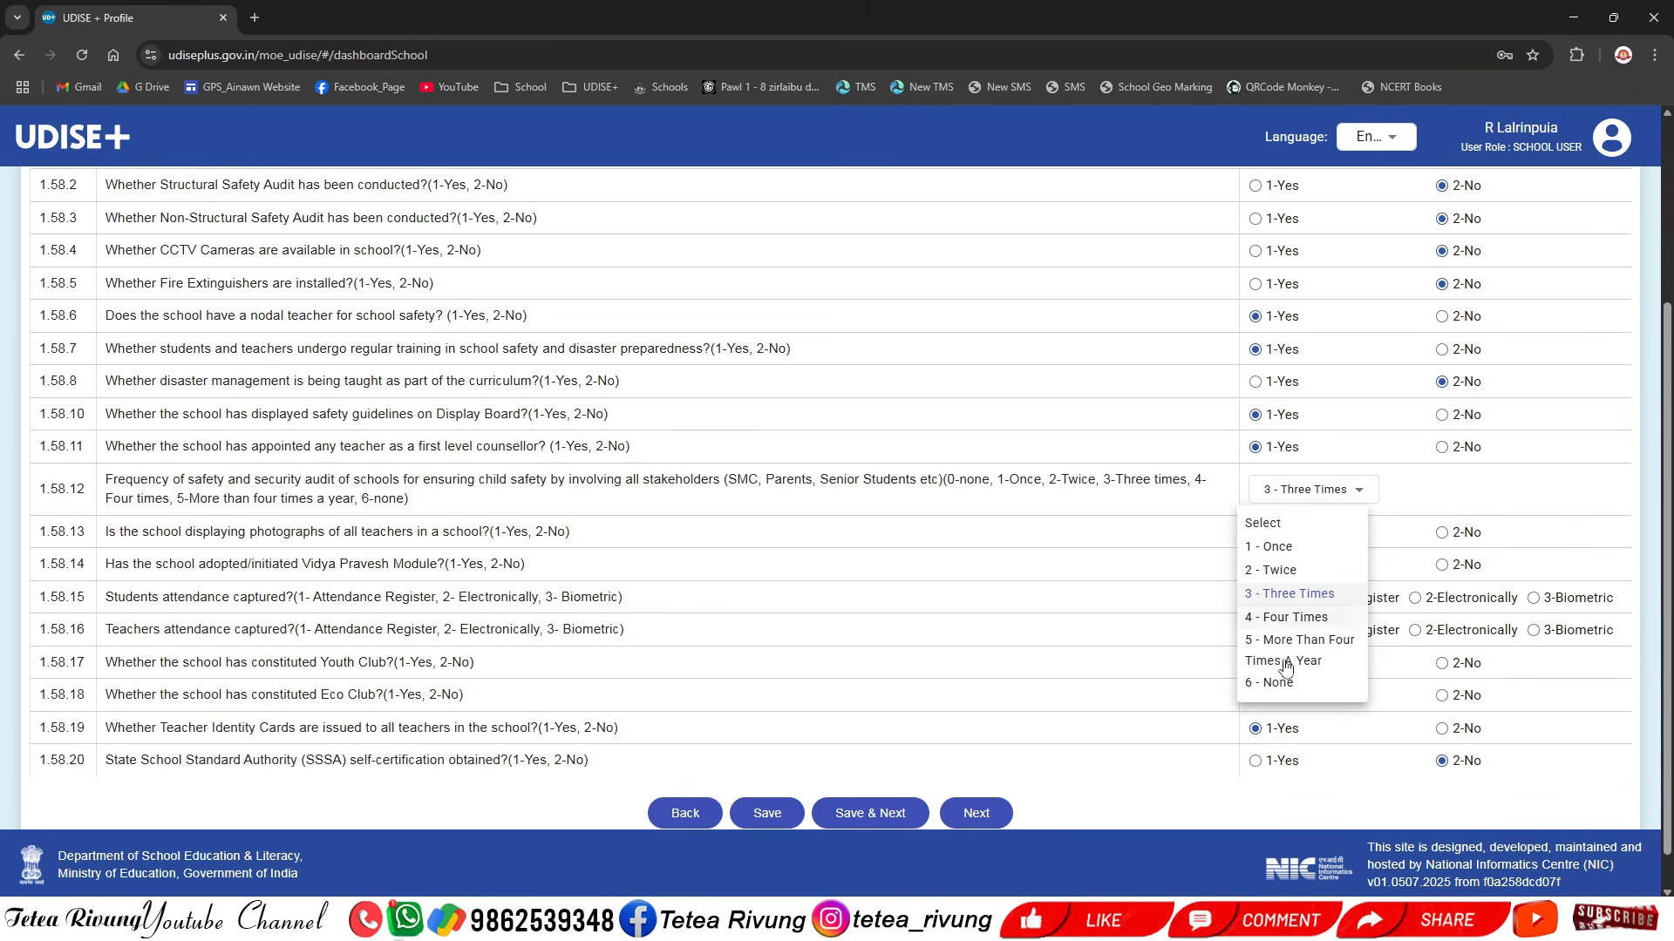
click(1414, 487)
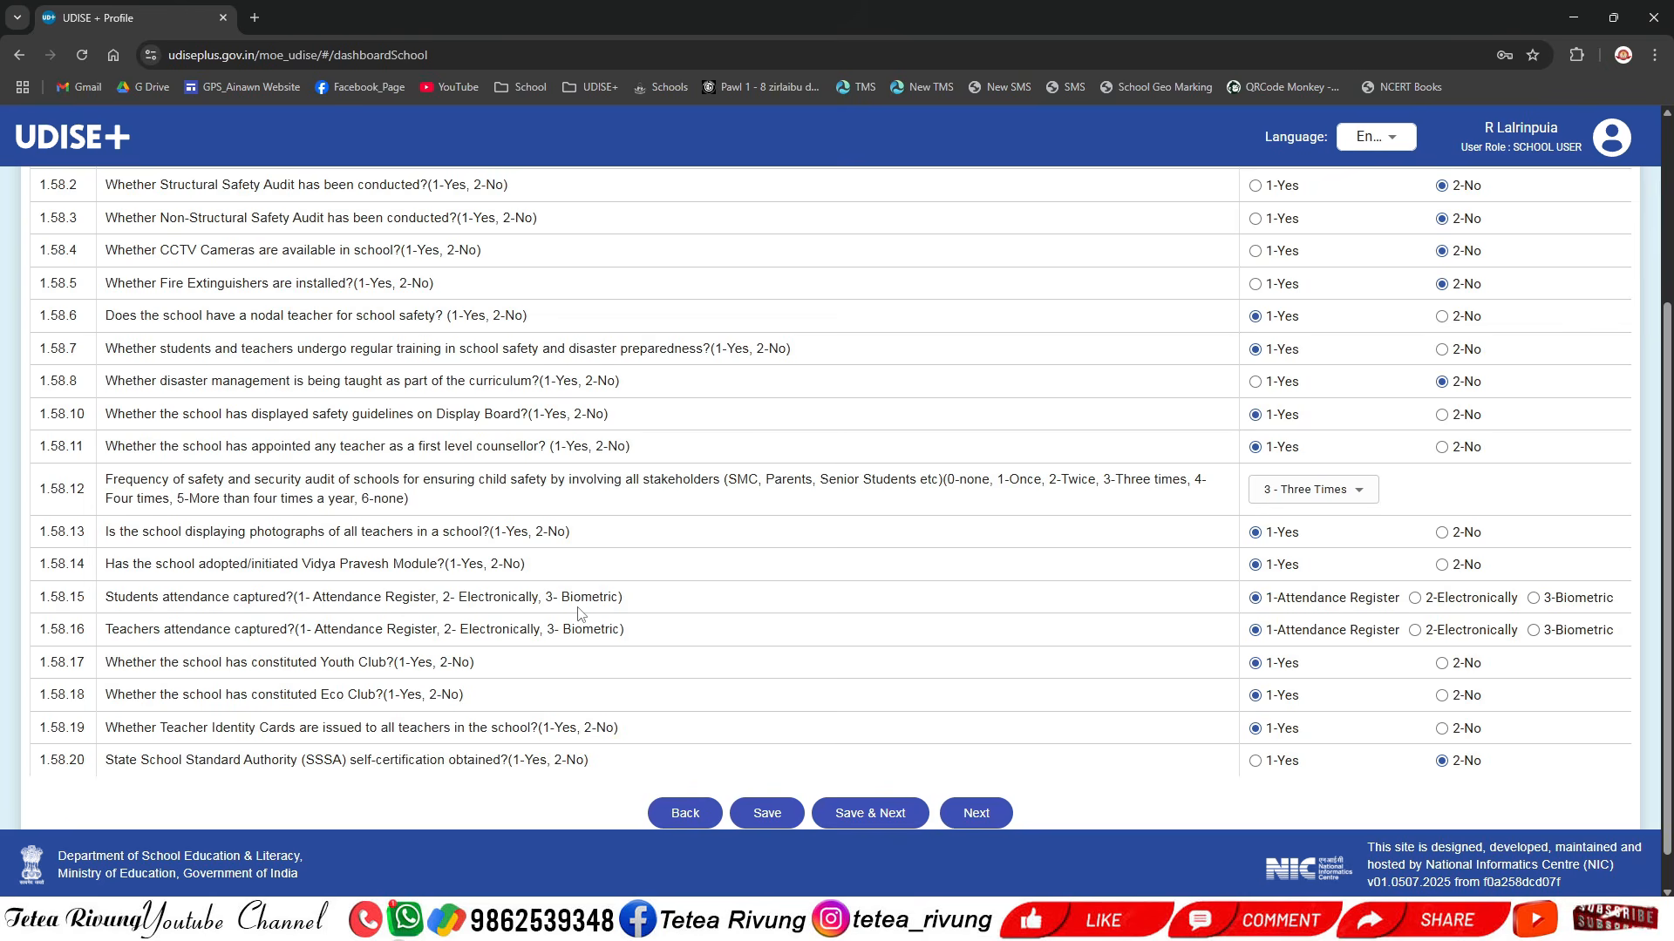
- Examine the attendance capture methods listed for students in 1.58.15 and for teachers in 1.58.16
drag(299, 600, 609, 607)
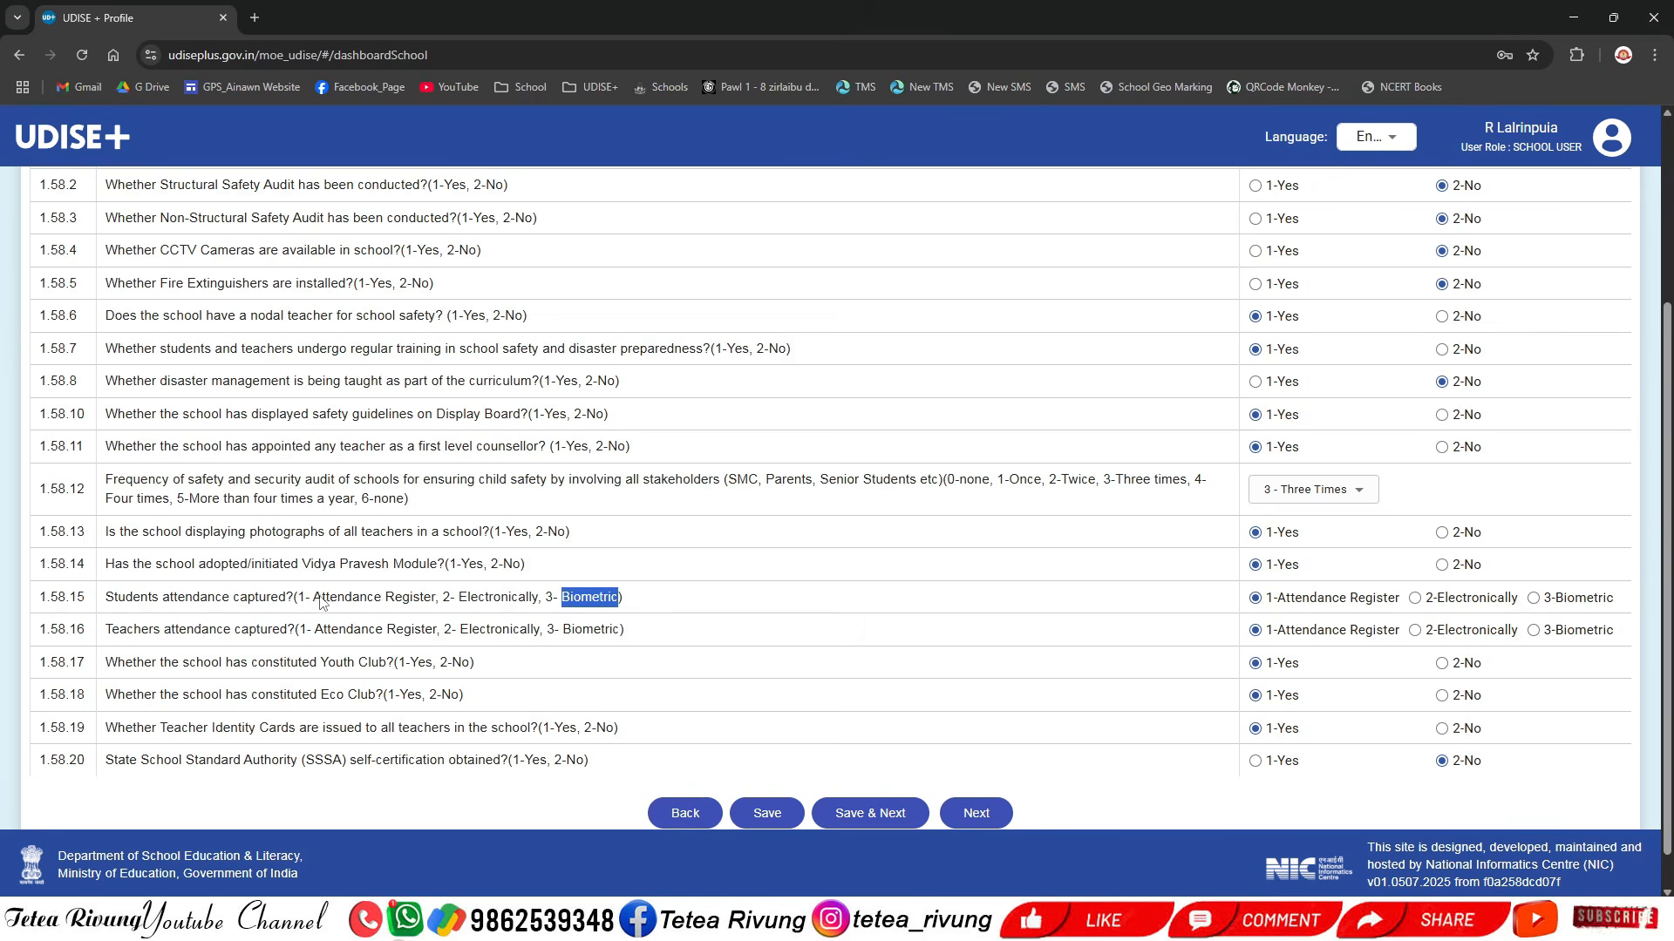
drag(315, 600, 539, 602)
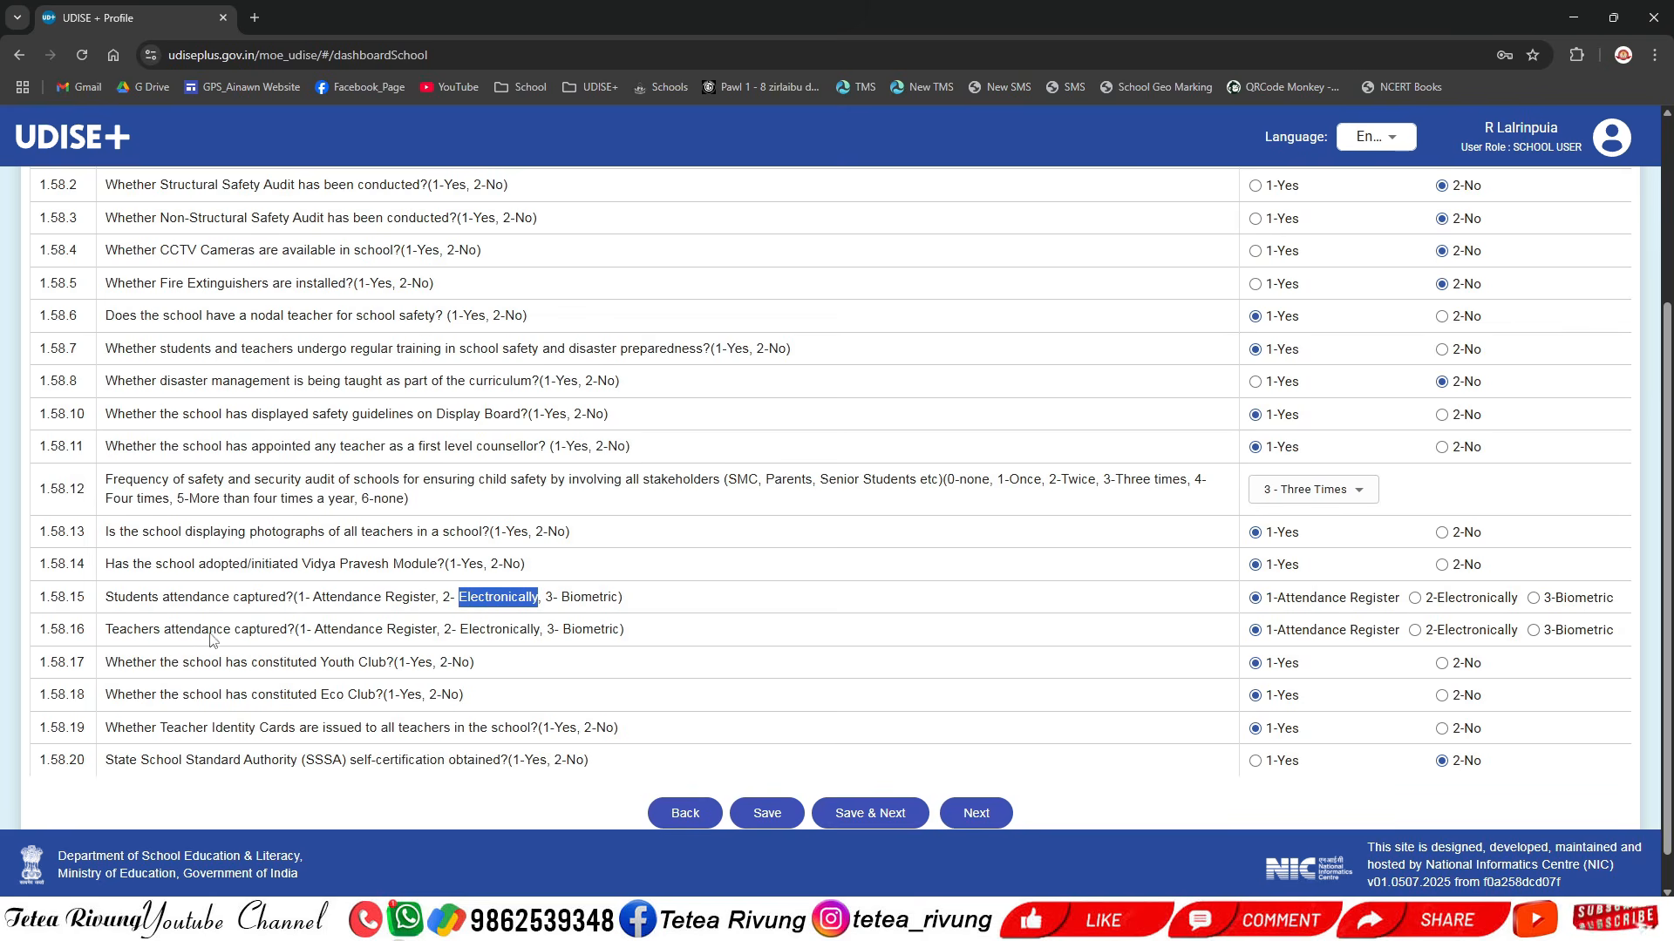
drag(314, 629, 544, 635)
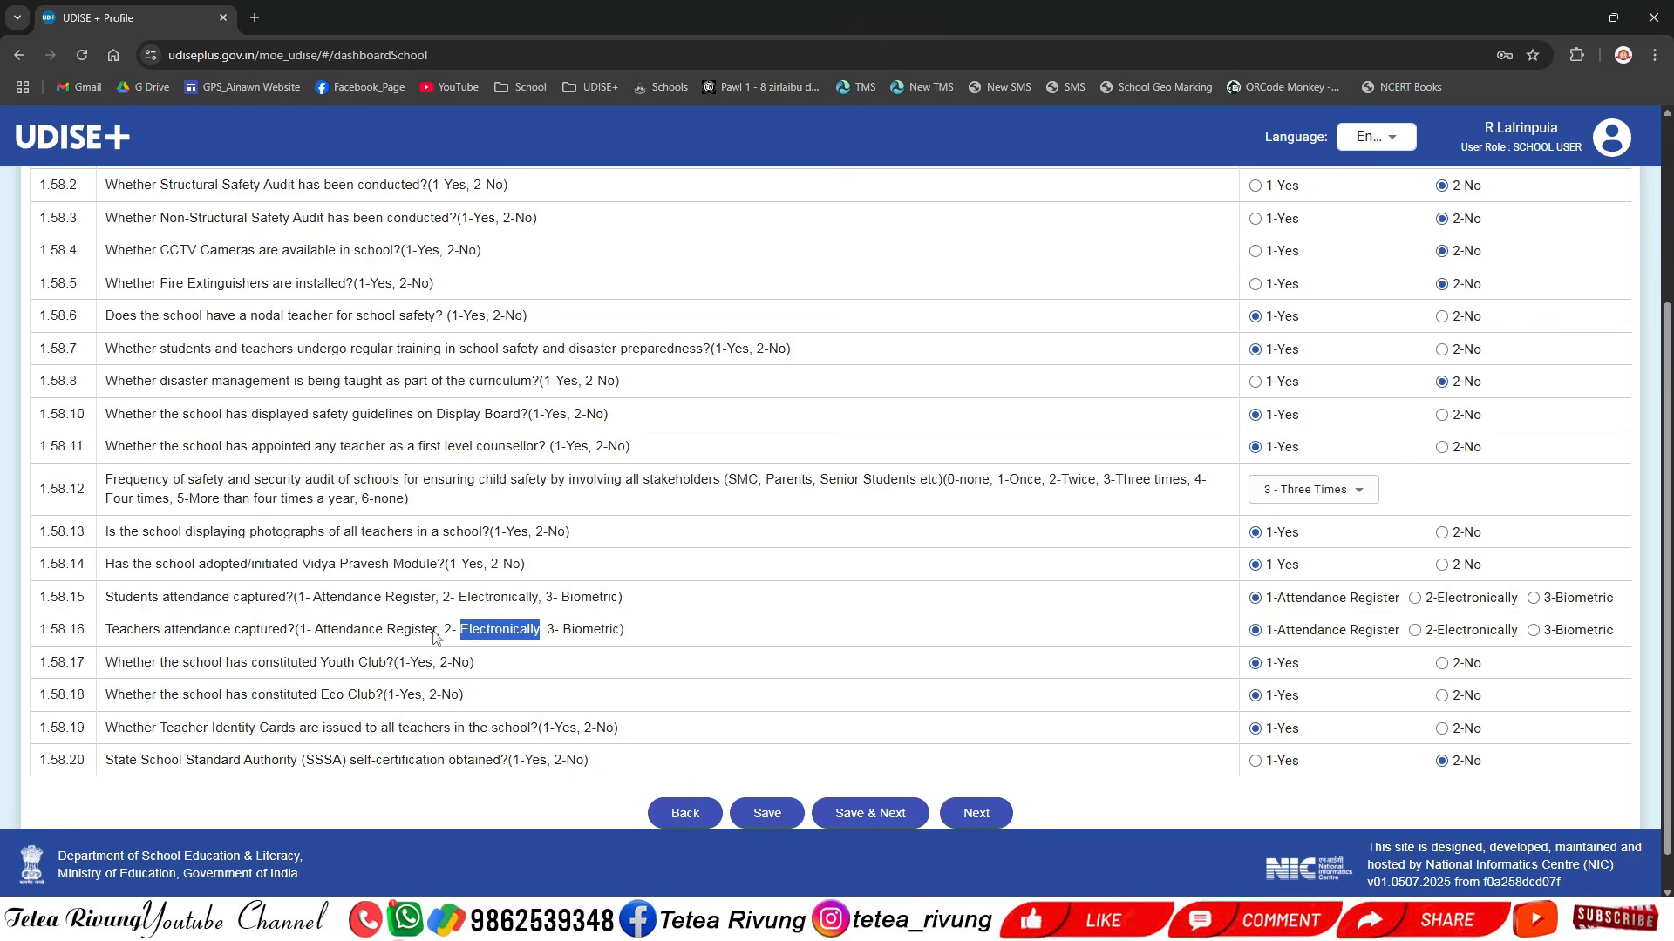
click(397, 634)
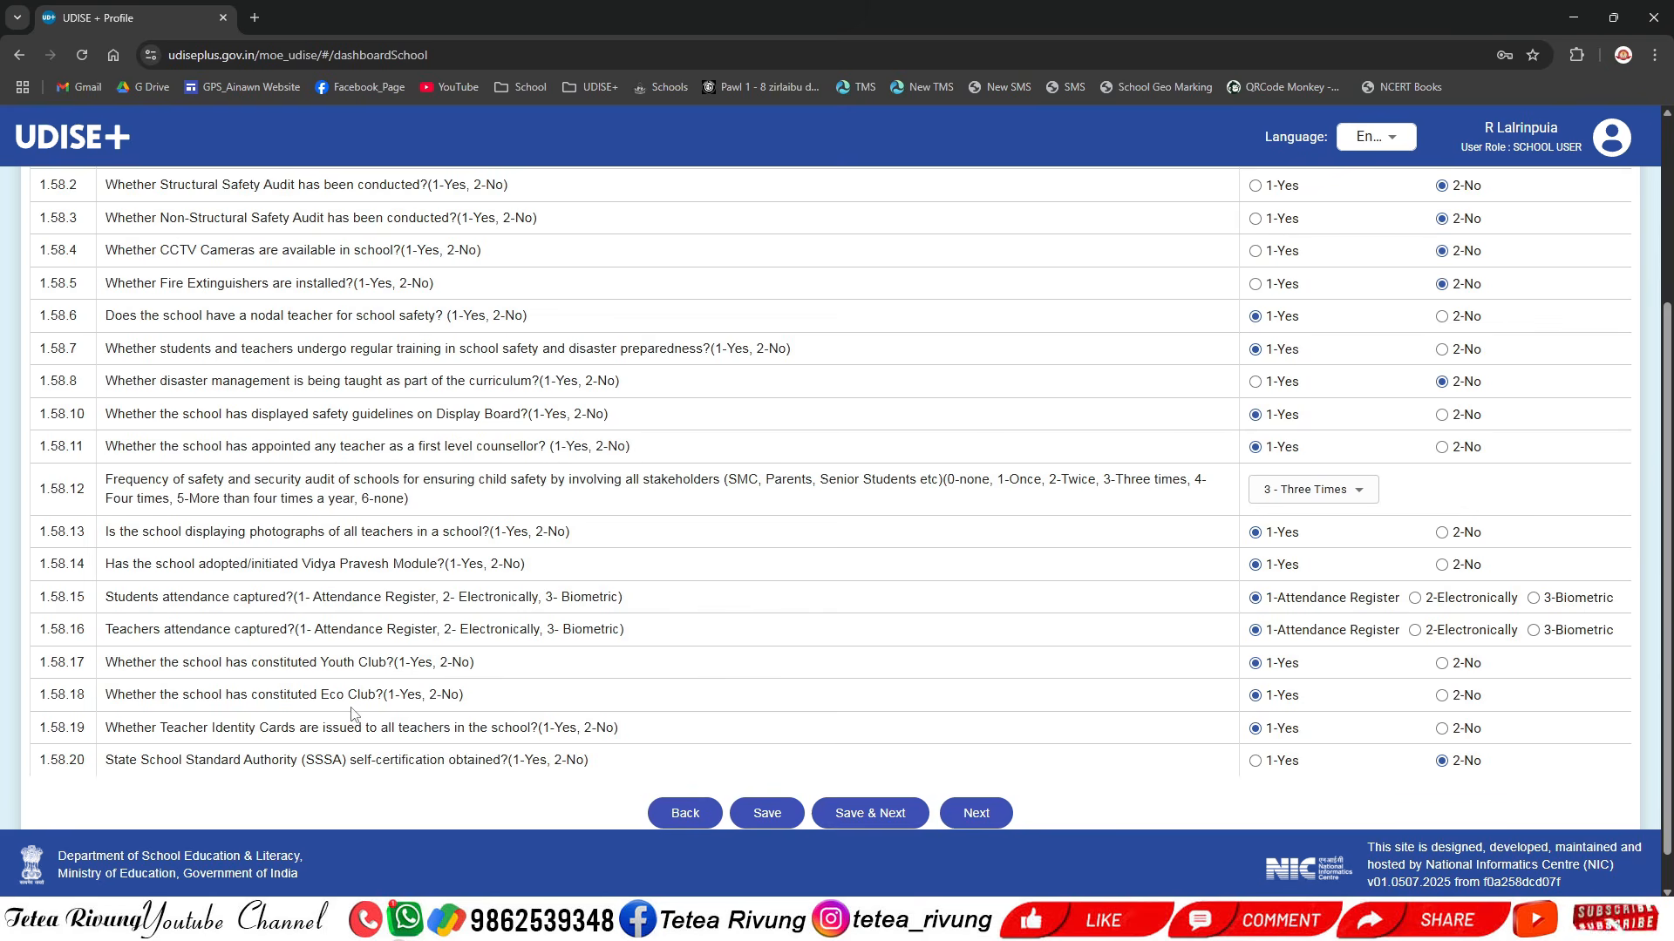
- Read the remaining 1.58 questions, examining the Eco Club question in 1.58.18
scroll(353, 713, down, 1)
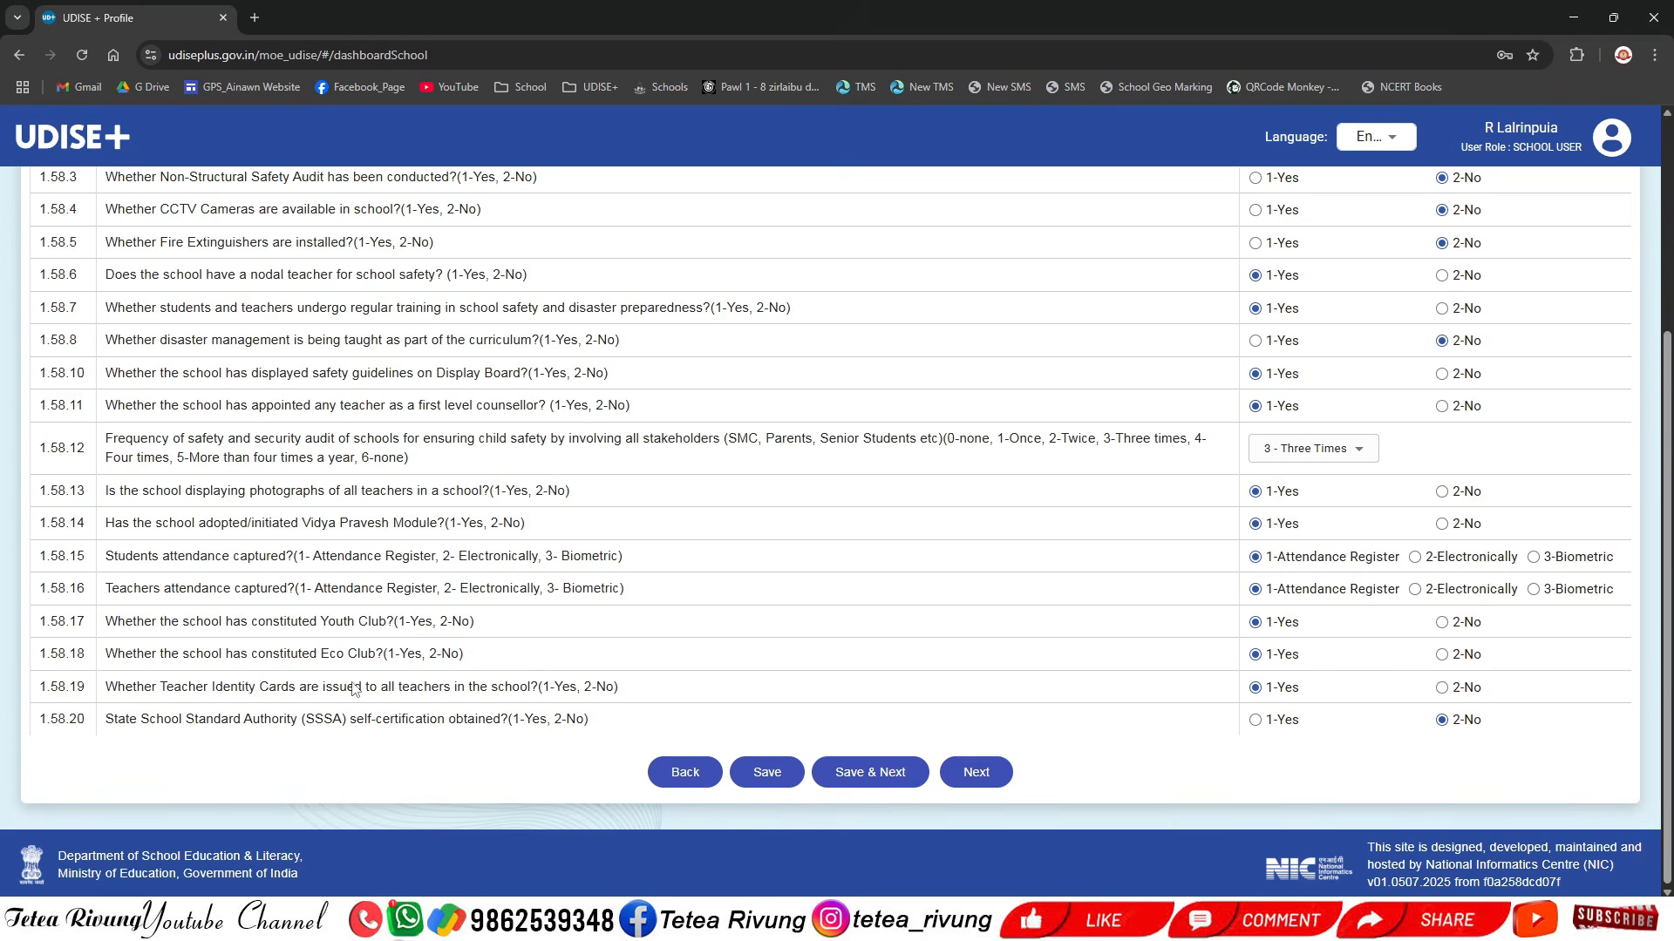
drag(321, 654, 380, 662)
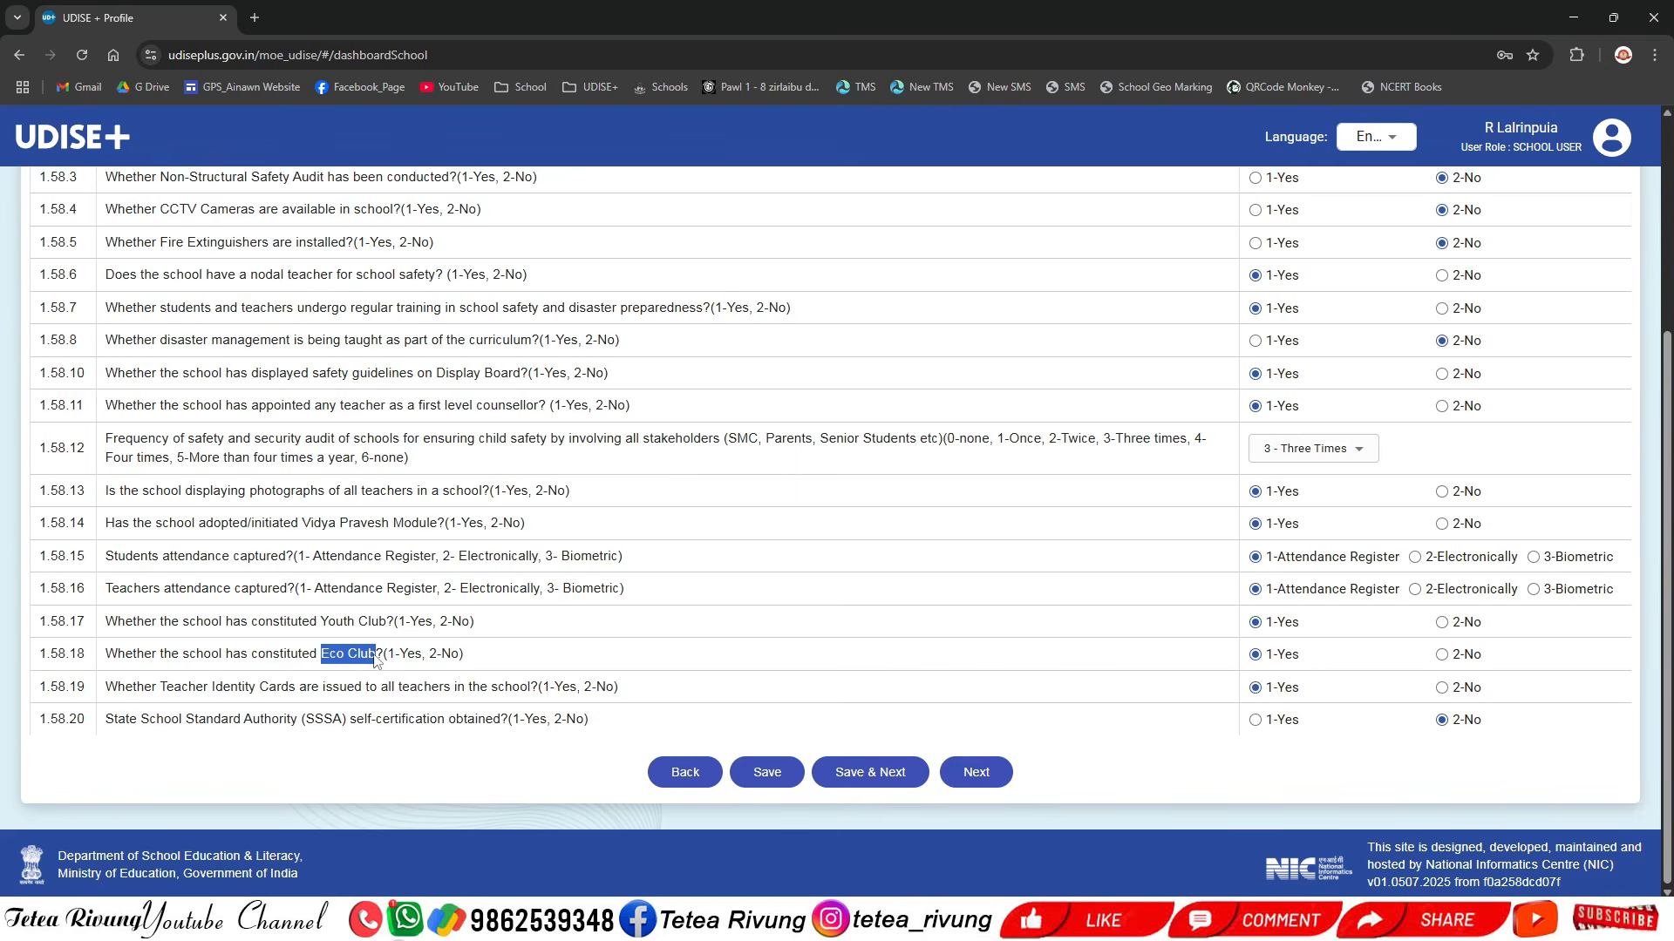
click(360, 664)
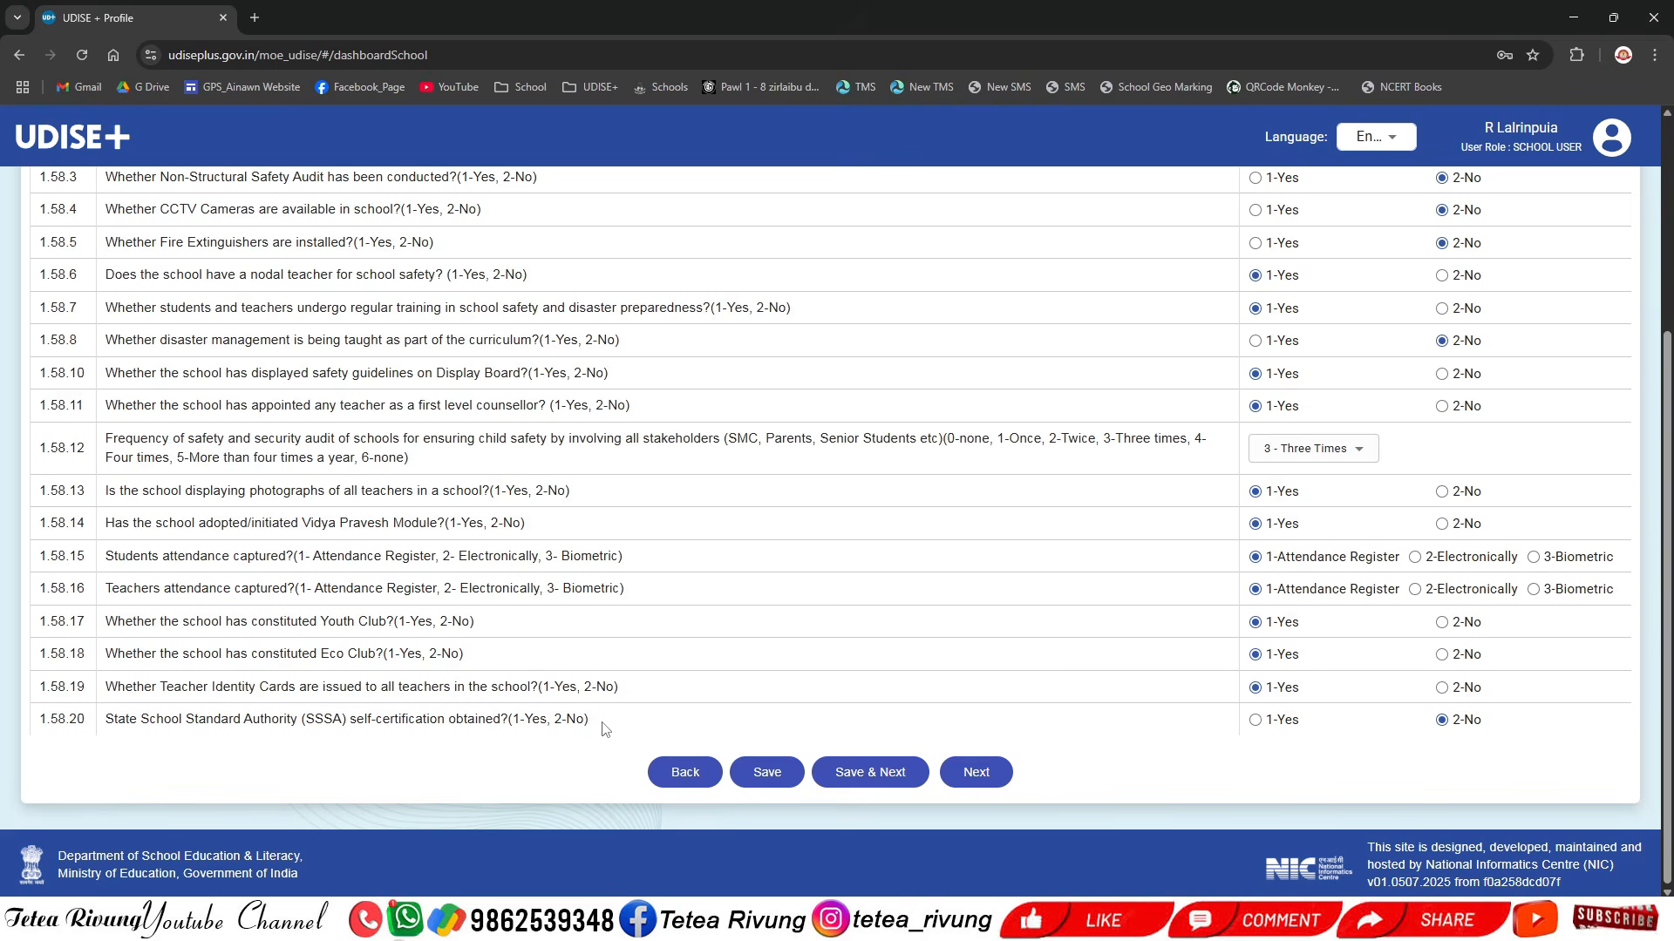
- Proceed to Section 1C Receipts and Expenditure and examine which schools and financial year the 1.59 heading covers
click(978, 772)
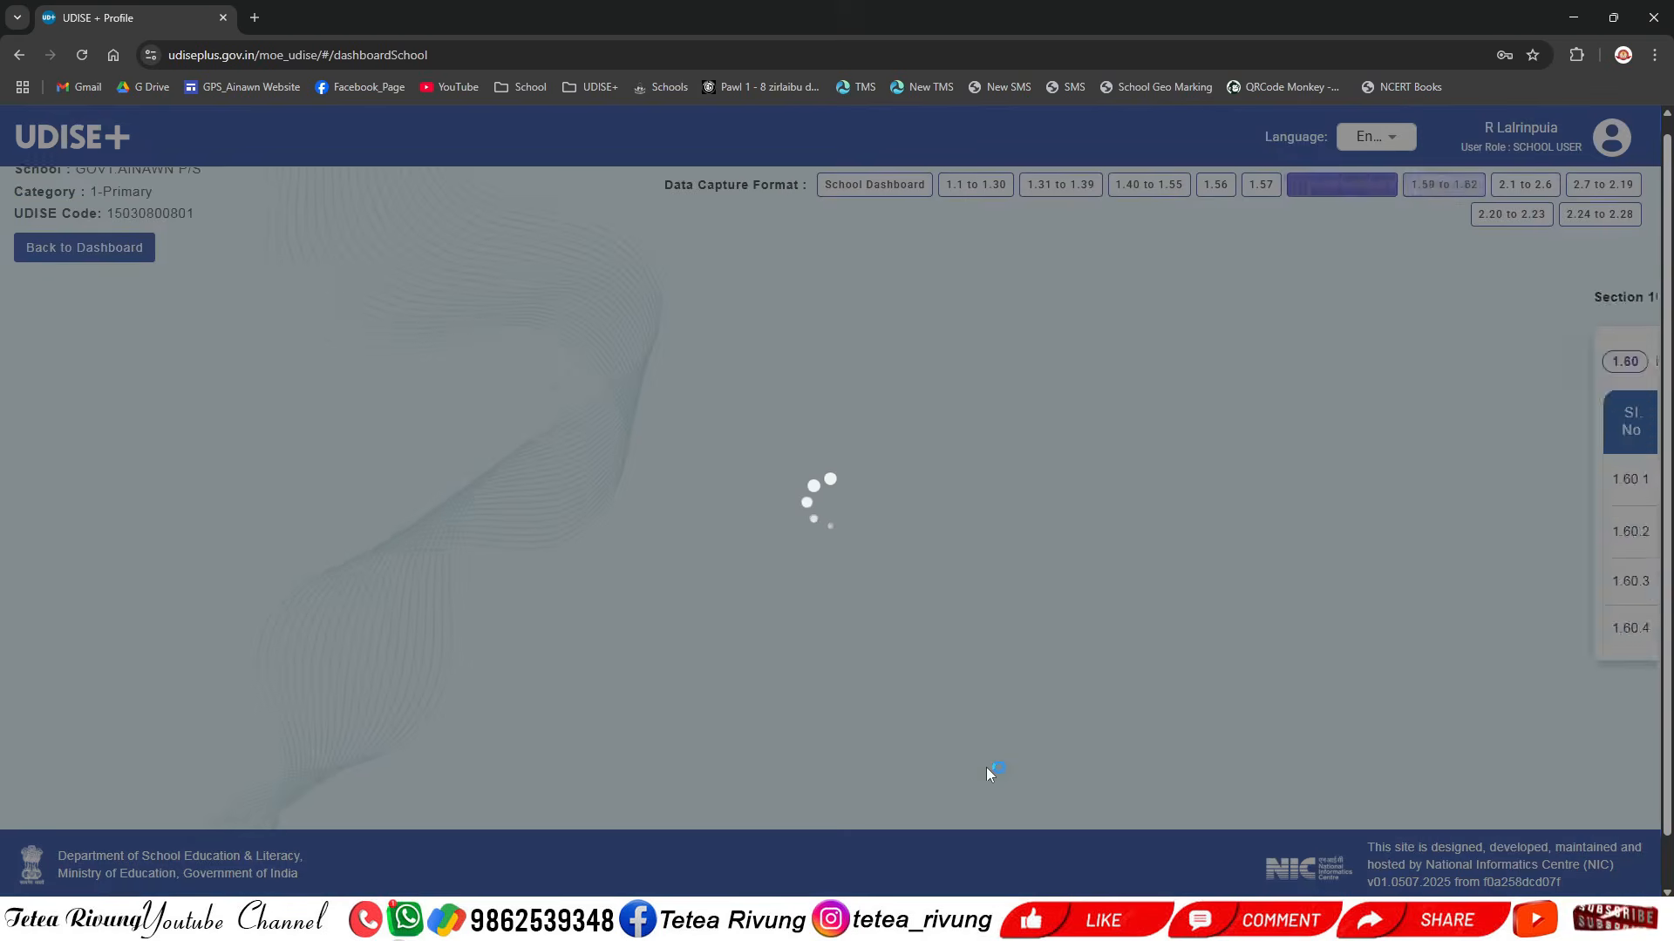
scroll(536, 488, down, 2)
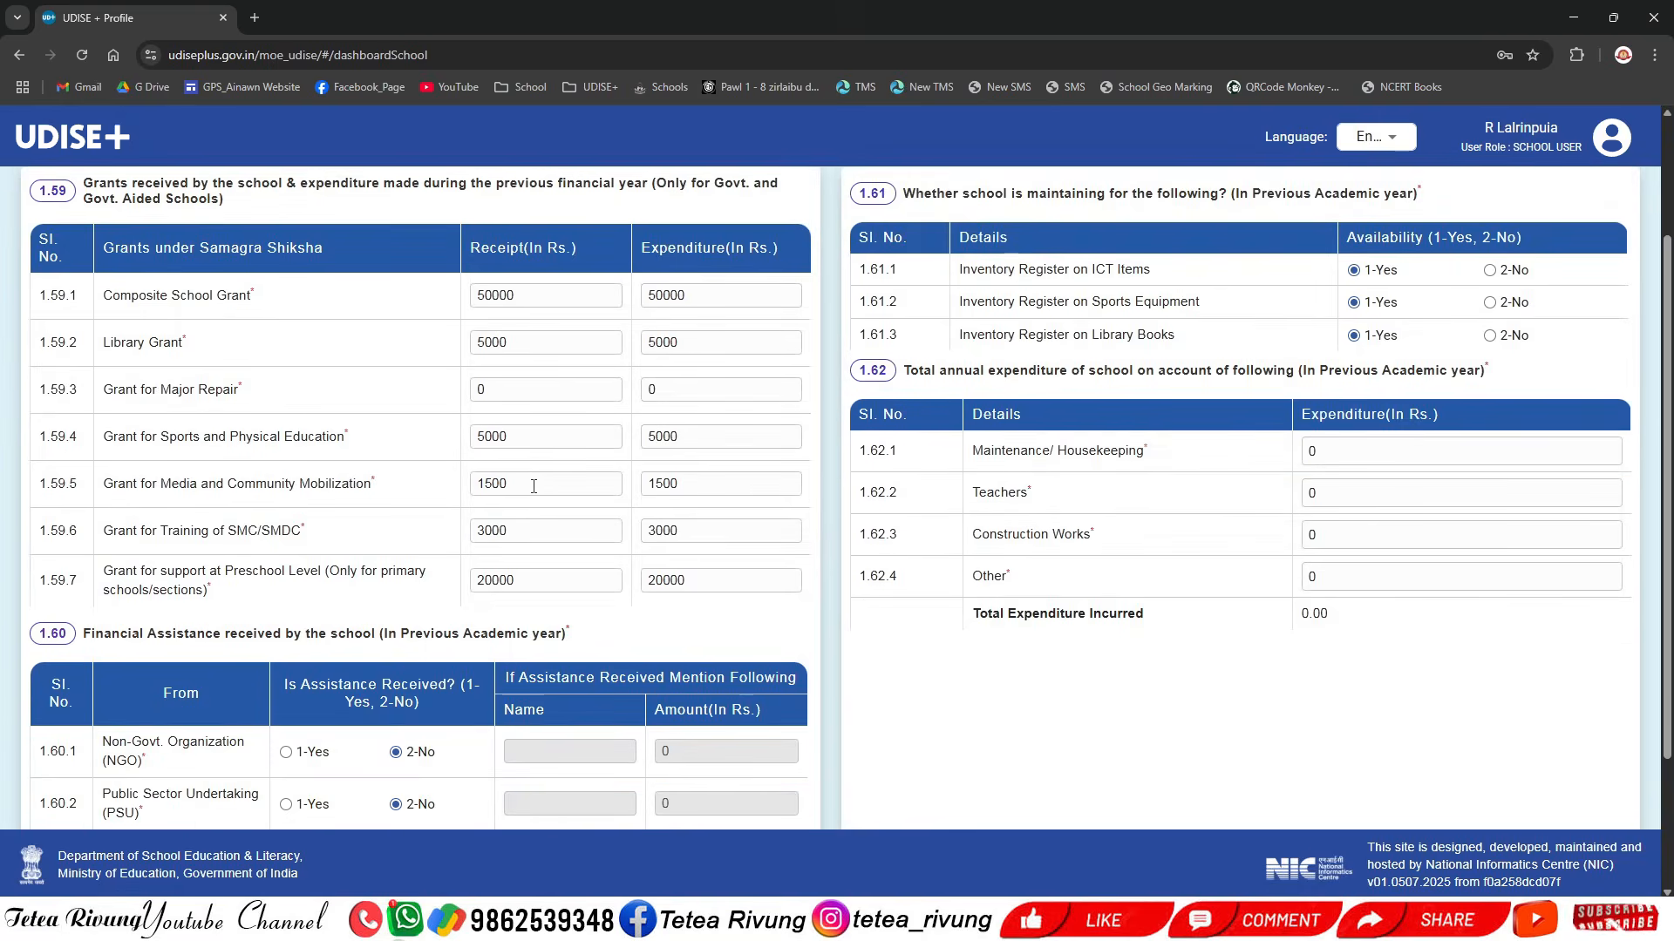
scroll(172, 311, up, 1)
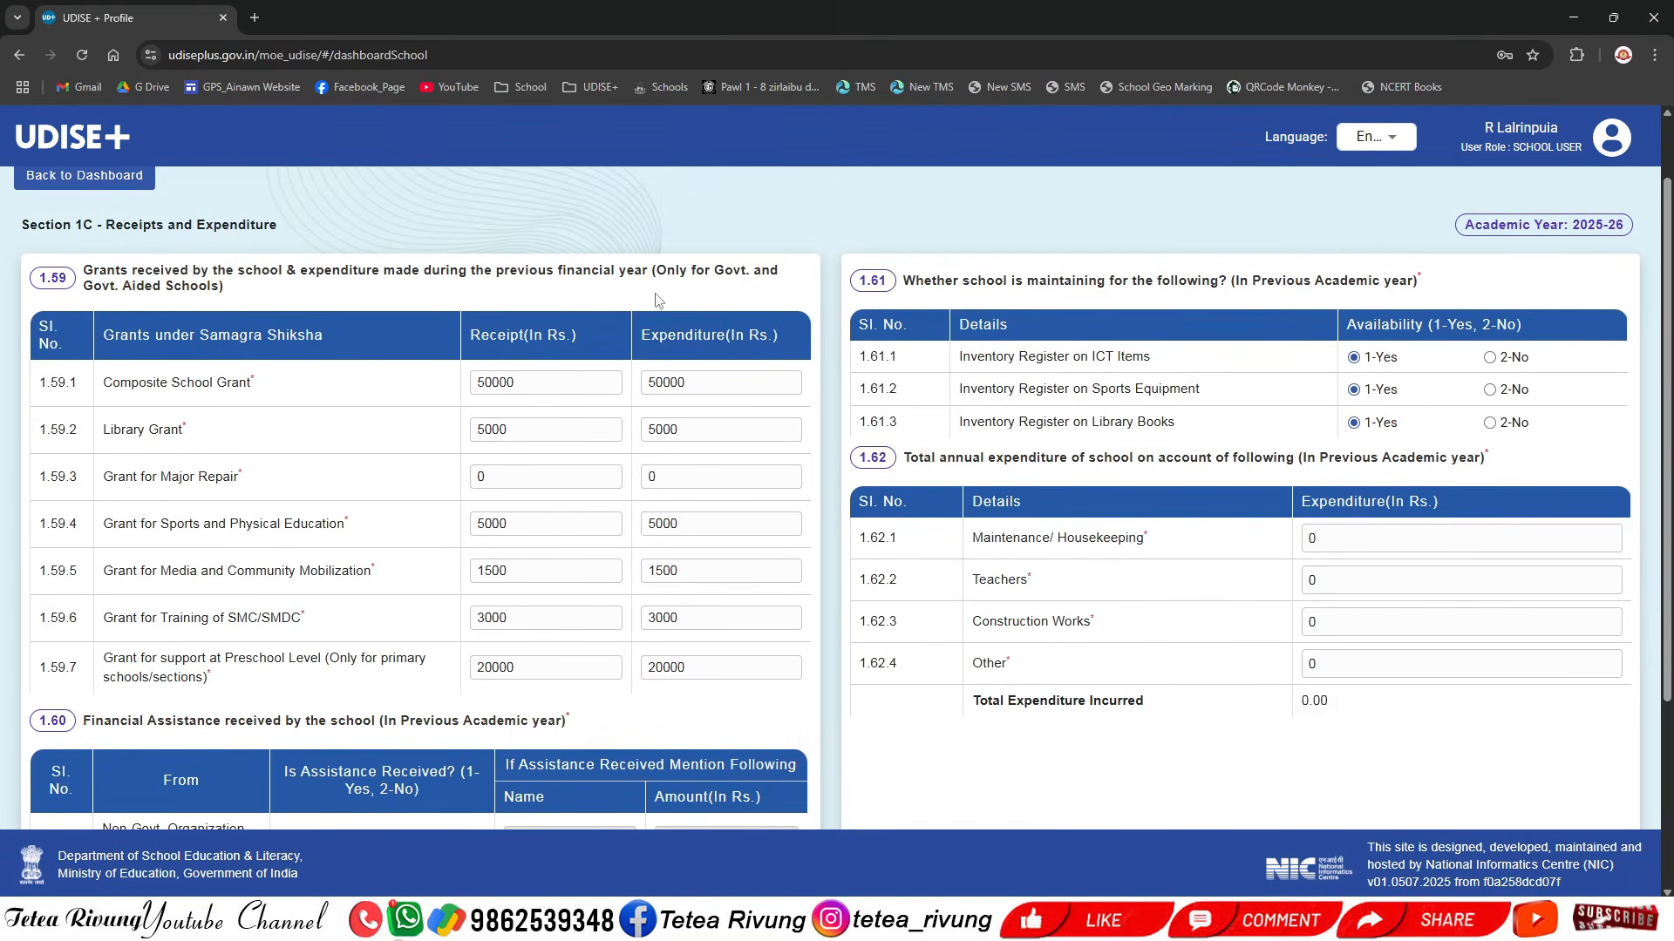
drag(657, 270, 349, 302)
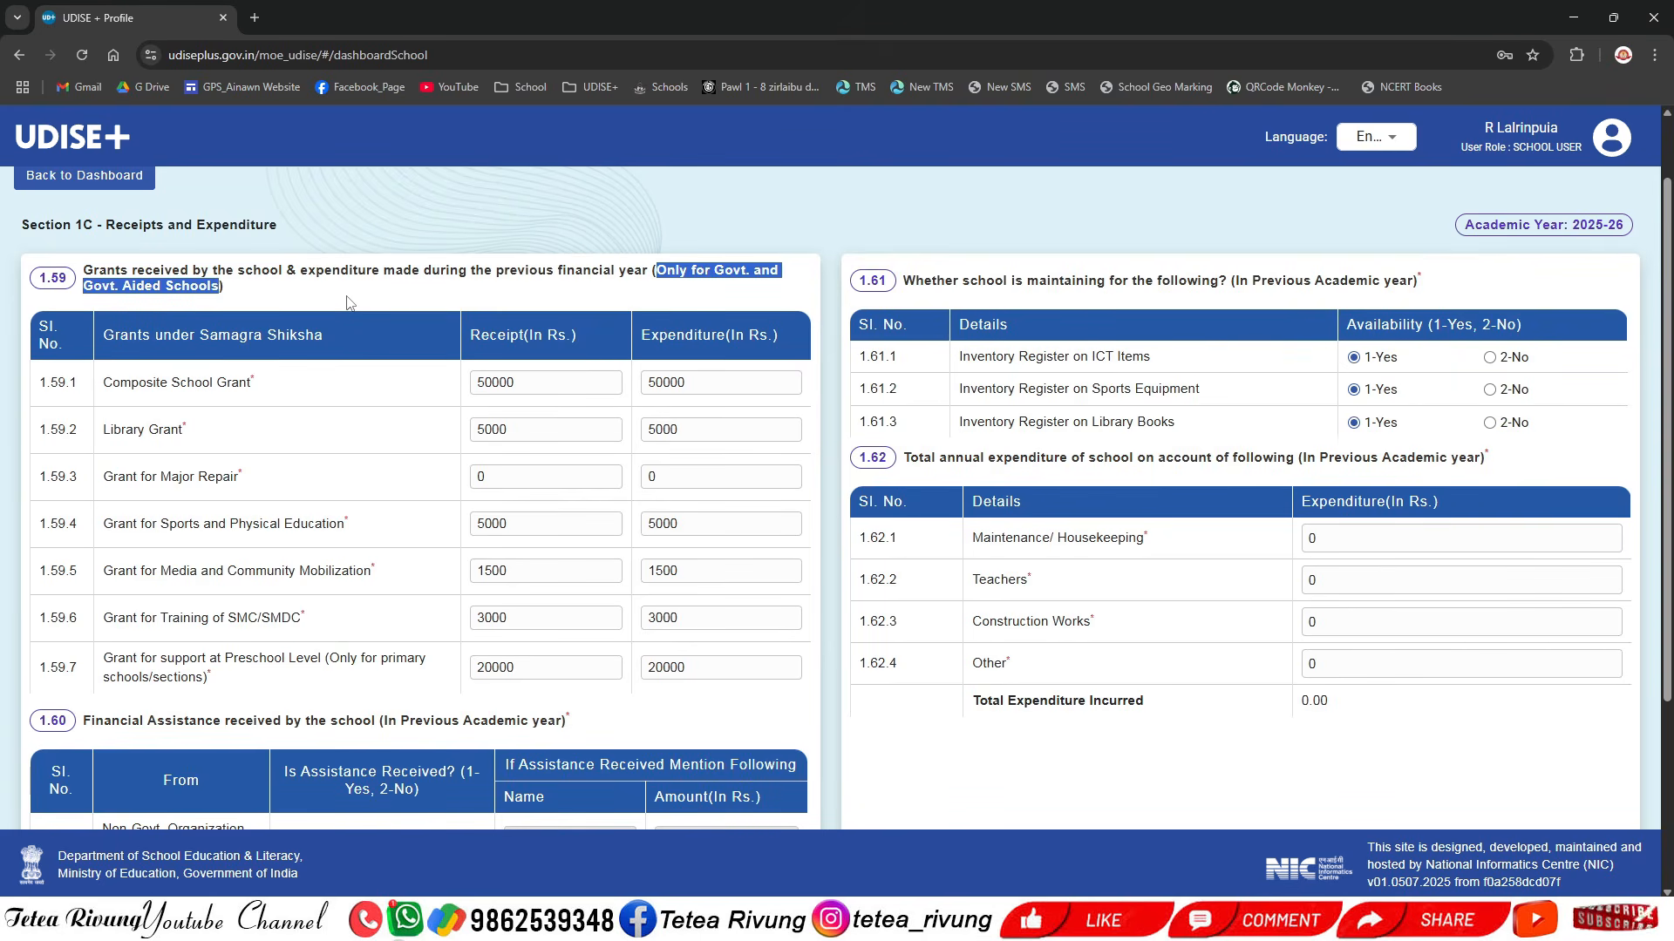
drag(496, 270, 648, 272)
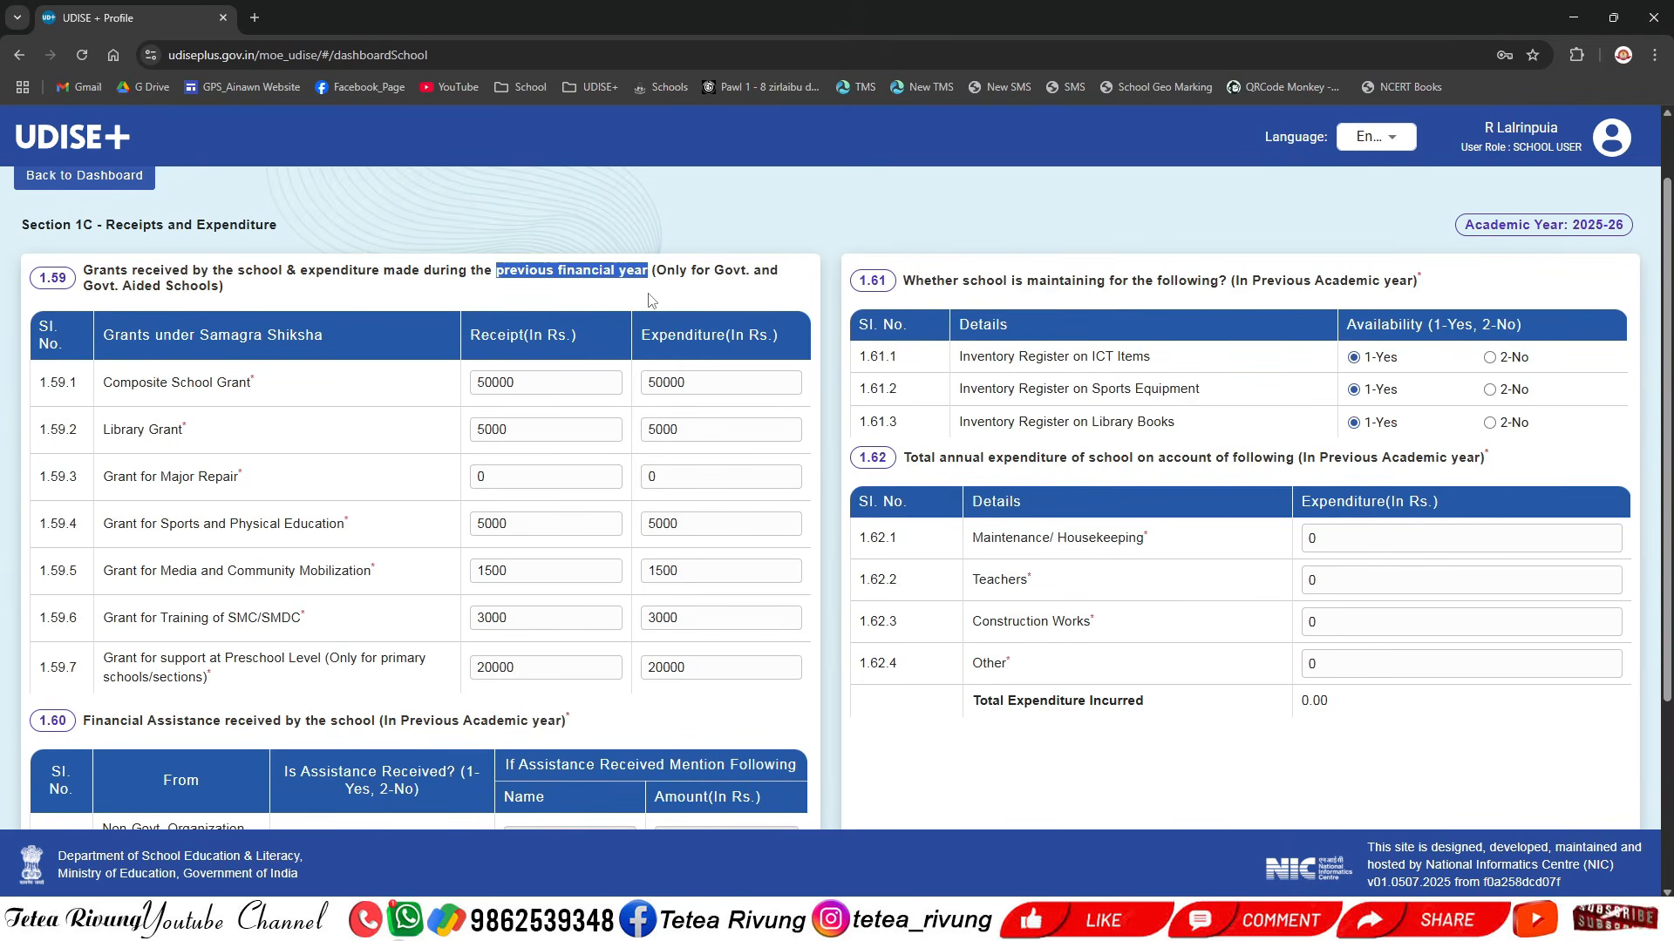
- Review the Composite School Grant receipt in 1.59.1 and the Library Grant receipt and expenditure in 1.59.2
double_click(490, 383)
double_click(531, 432)
click(684, 430)
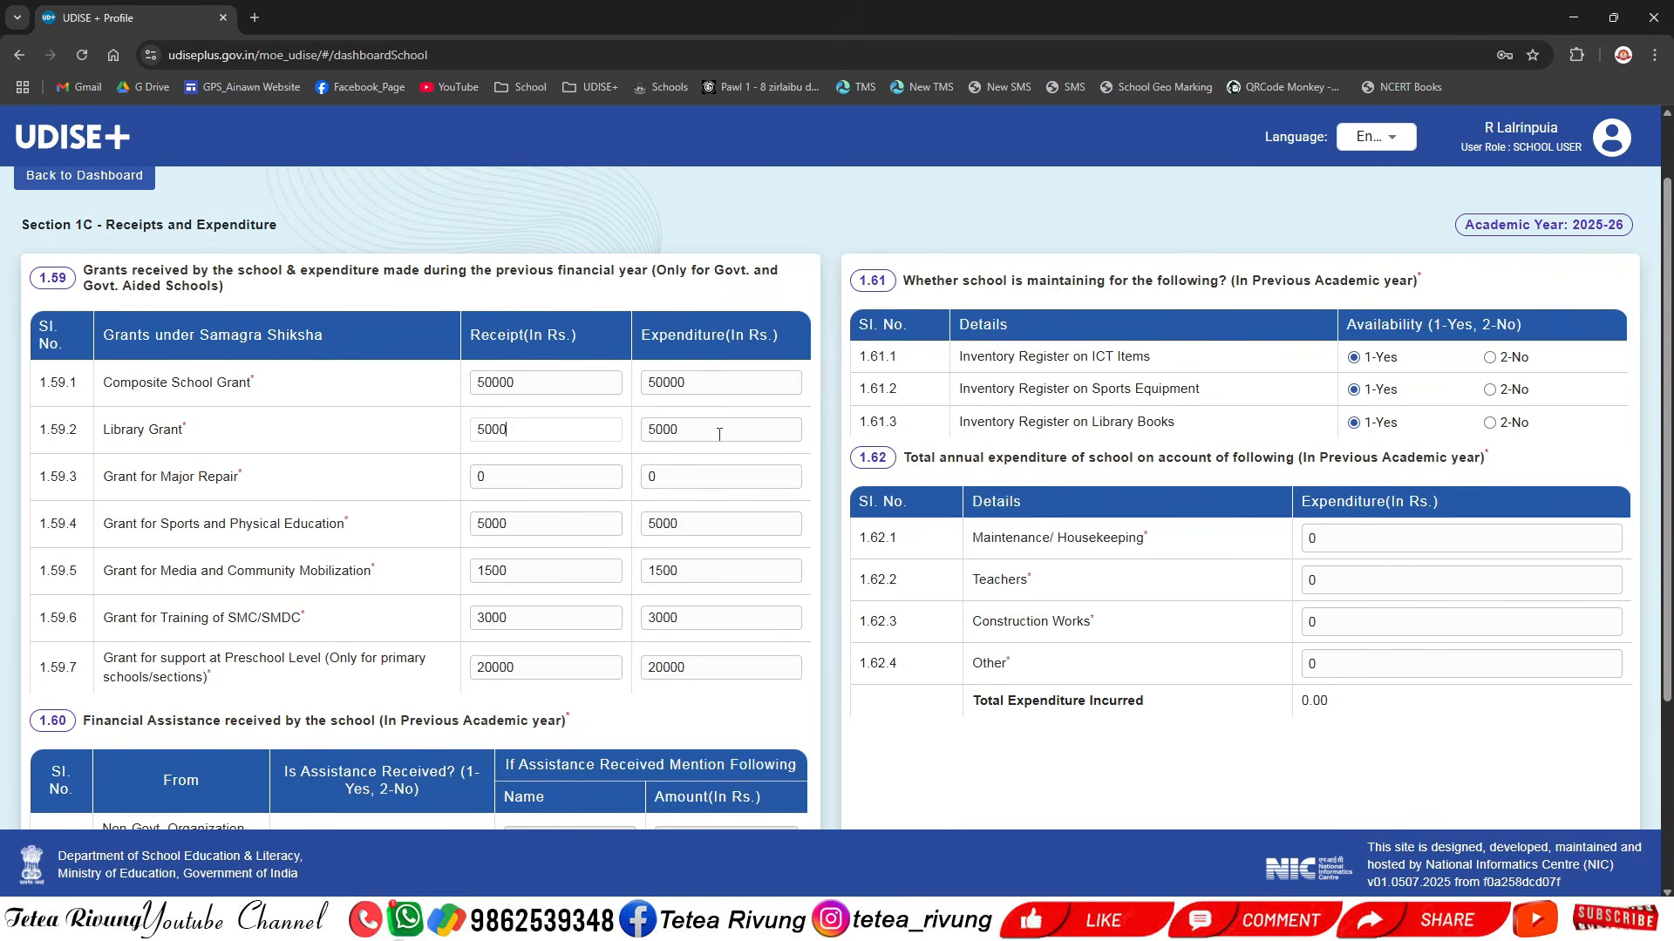
click(559, 430)
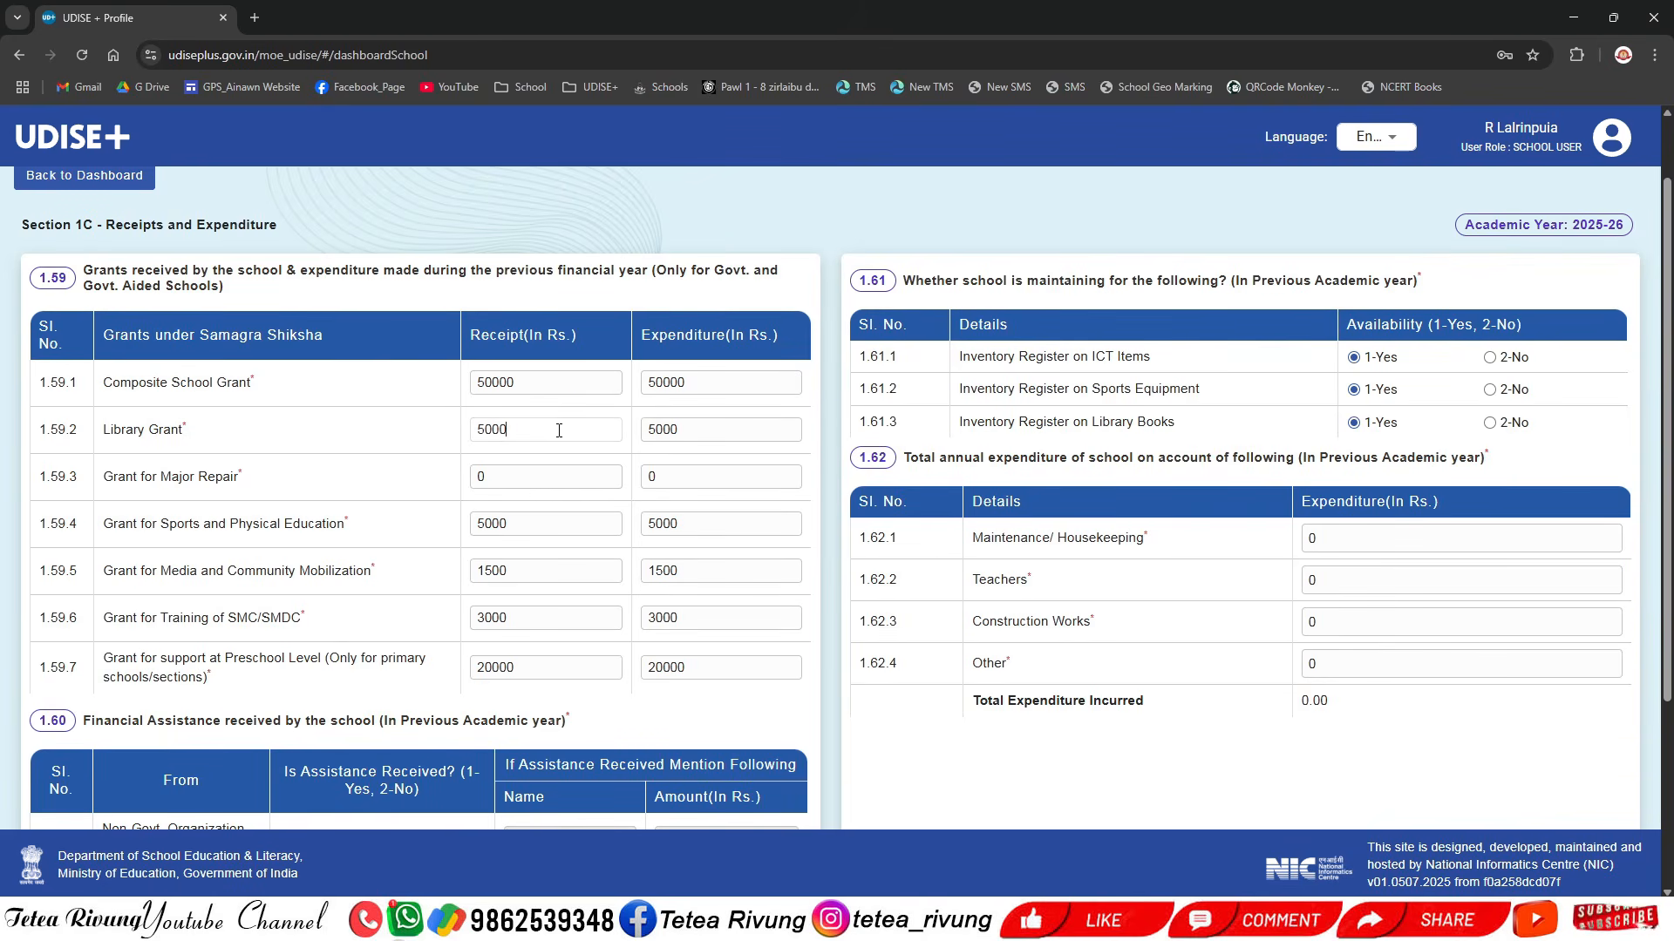
drag(558, 429, 444, 439)
drag(546, 388, 420, 397)
drag(529, 434, 459, 439)
- Review the receipt and expenditure of the Grant for Sports and Physical Education in 1.59.4
drag(541, 524, 387, 540)
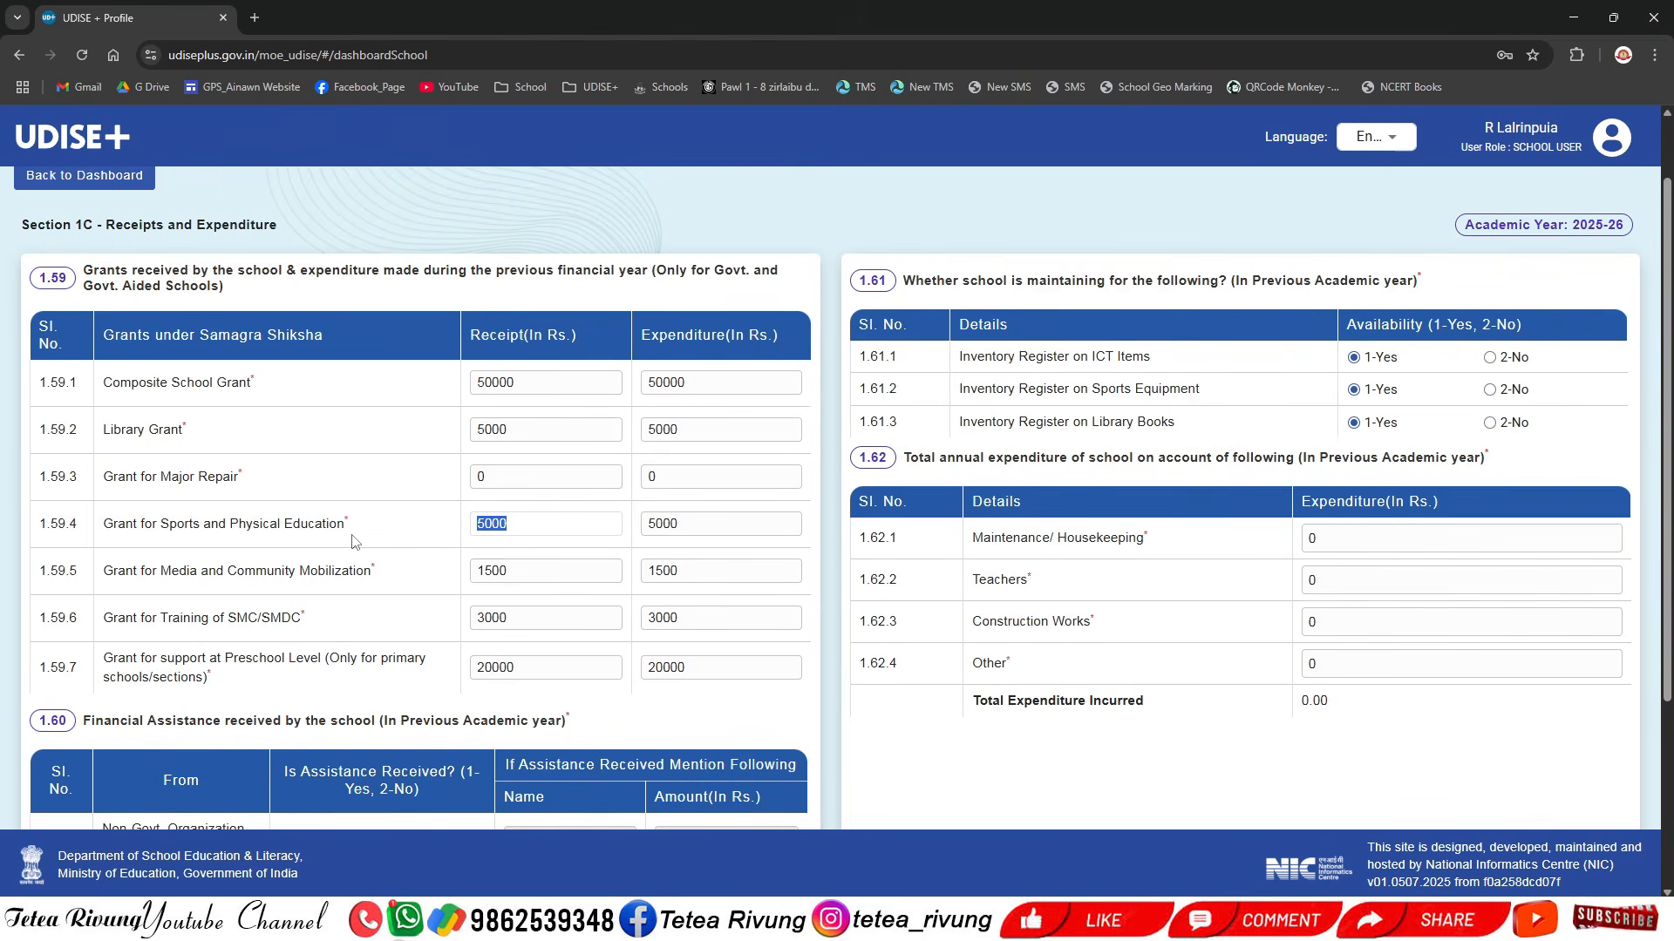
click(532, 527)
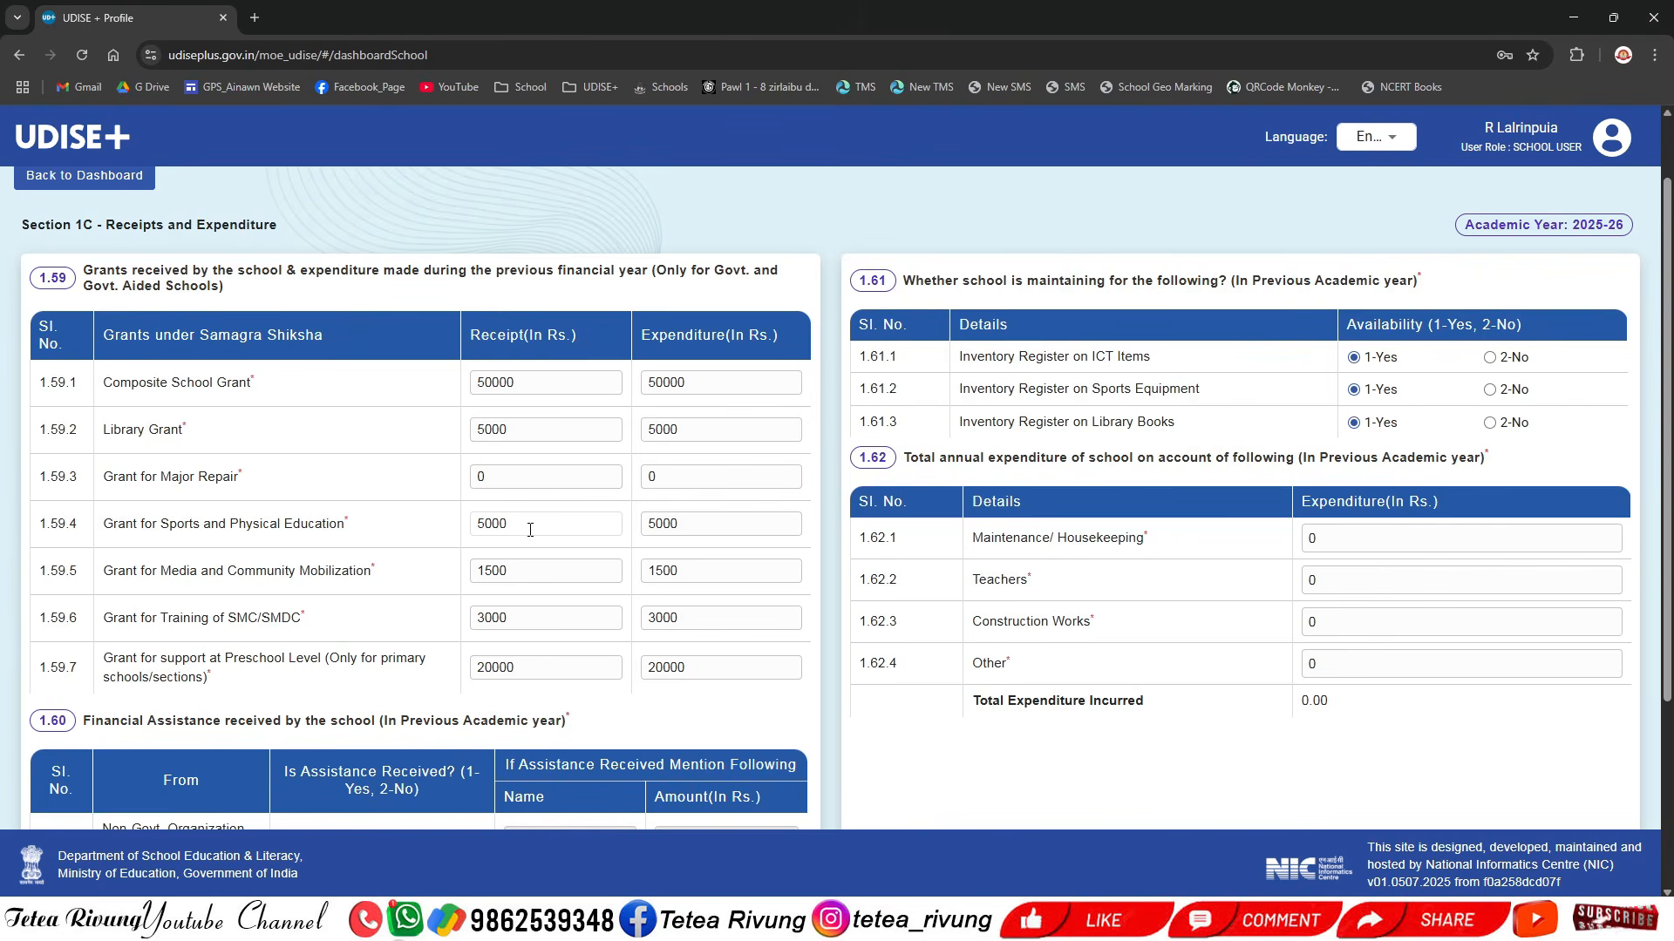
double_click(530, 527)
key(Tab)
- Review the receipt and expenditure of the Grant for Media and Community Mobilization in 1.59.5
drag(565, 573, 460, 575)
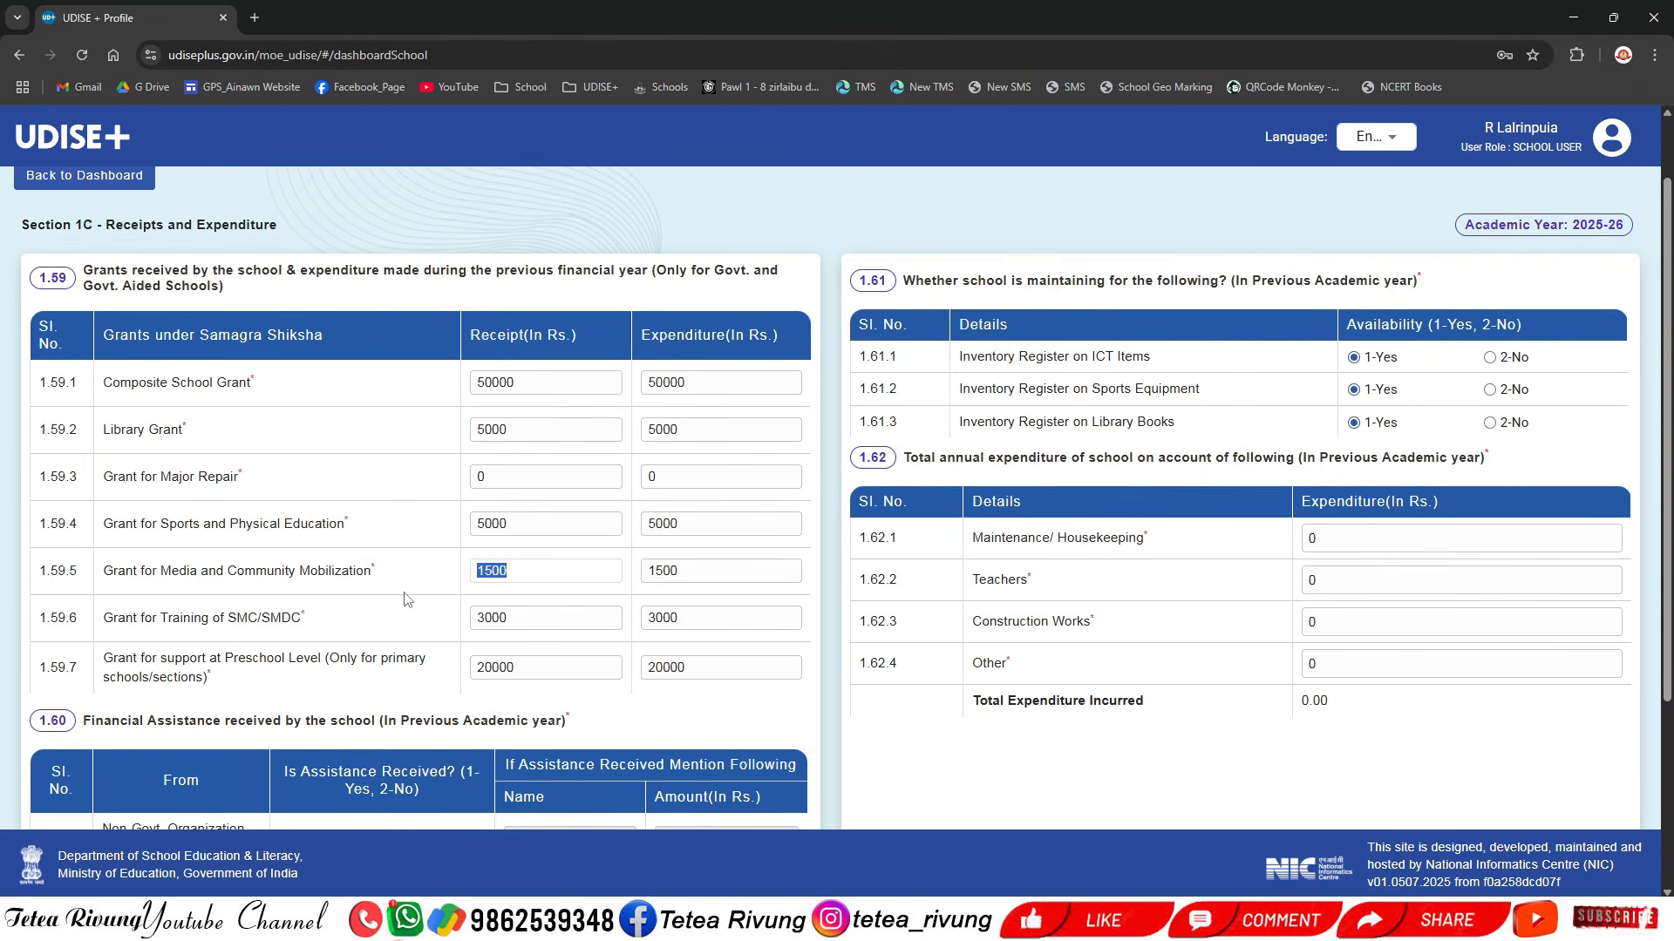
click(527, 572)
drag(692, 570, 404, 577)
click(679, 568)
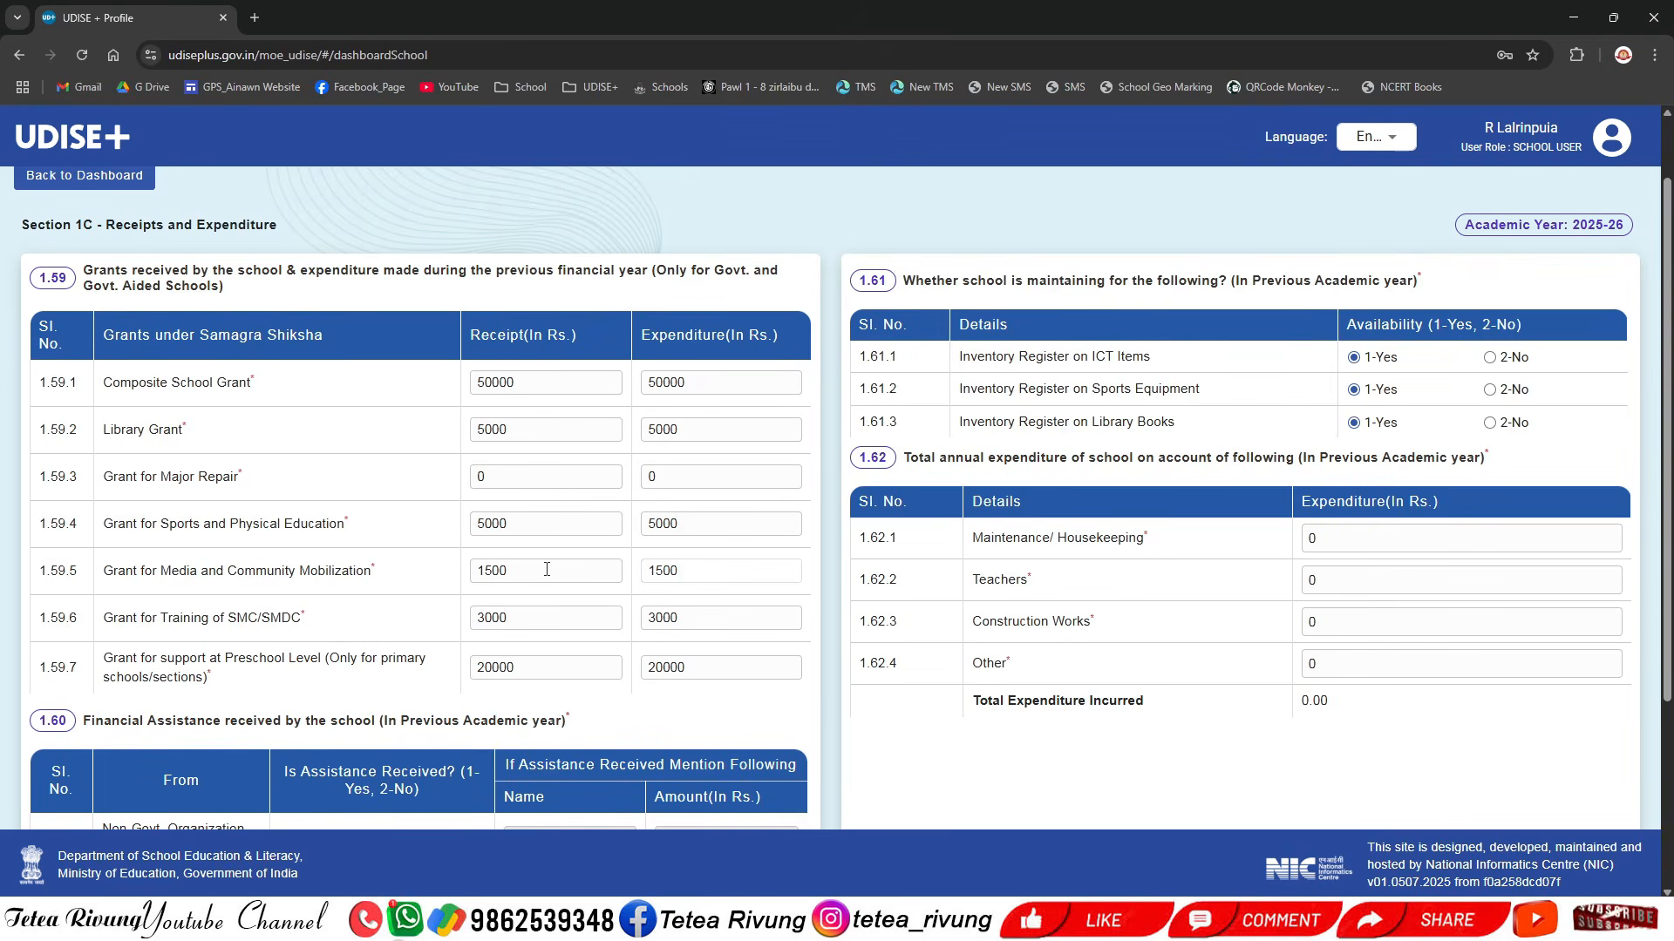
- Review the SMC/SMDC training grant amounts in 1.59.6 and the preschool support grant receipt in 1.59.7
scroll(548, 566, down, 1)
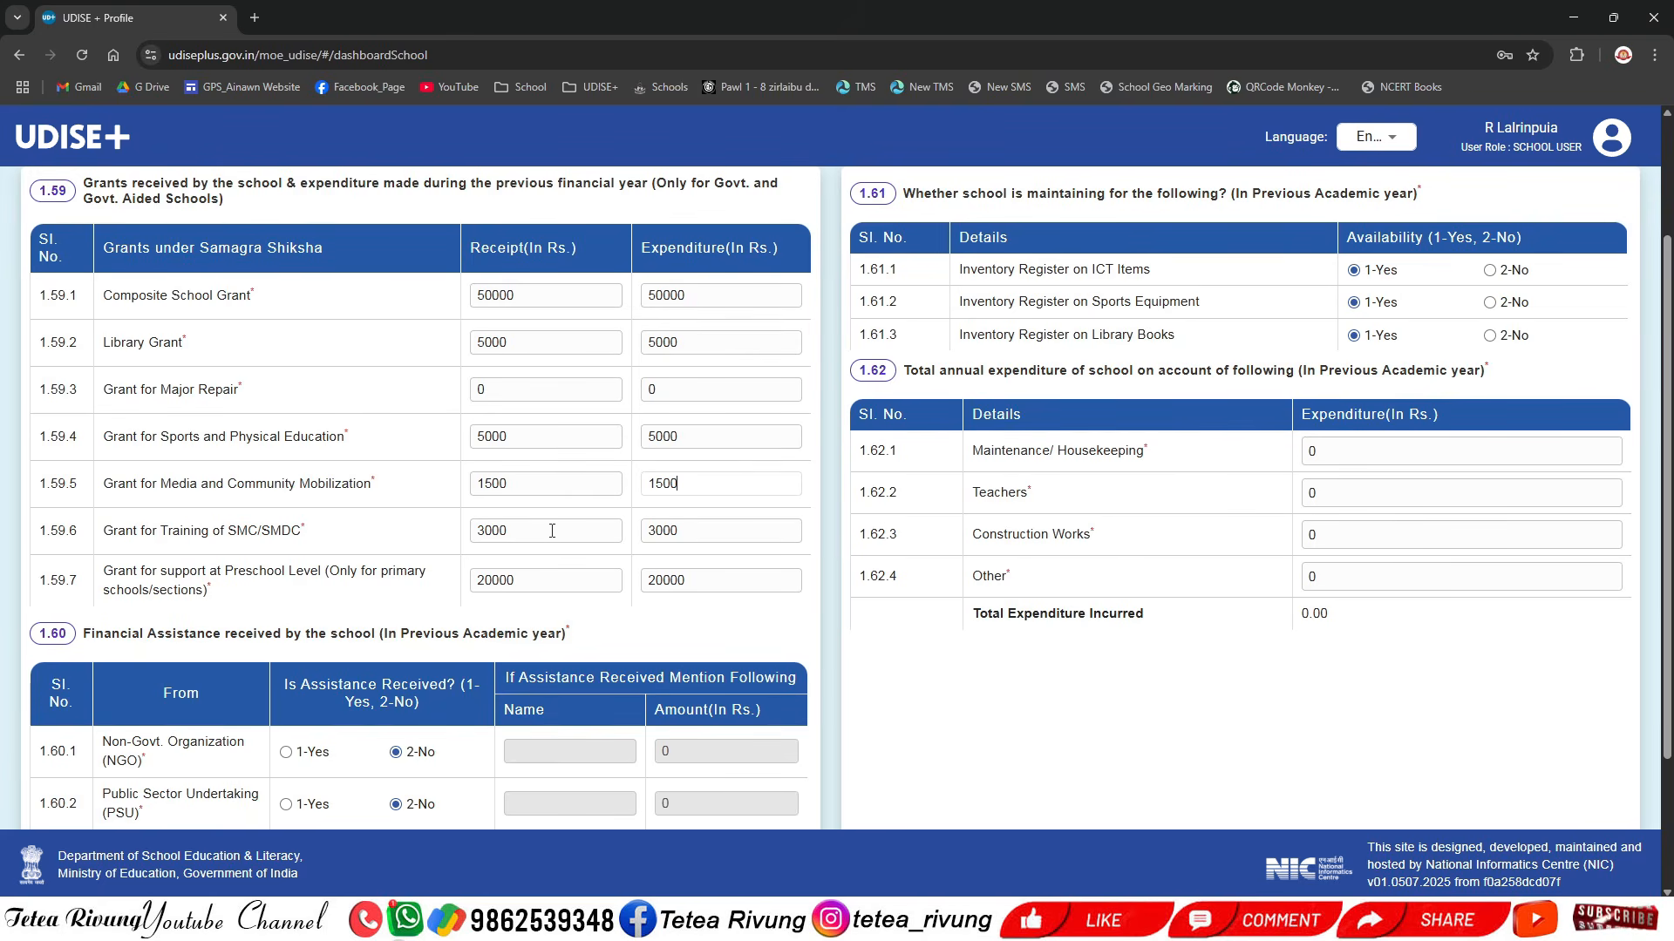
key(Tab)
key(Tab)
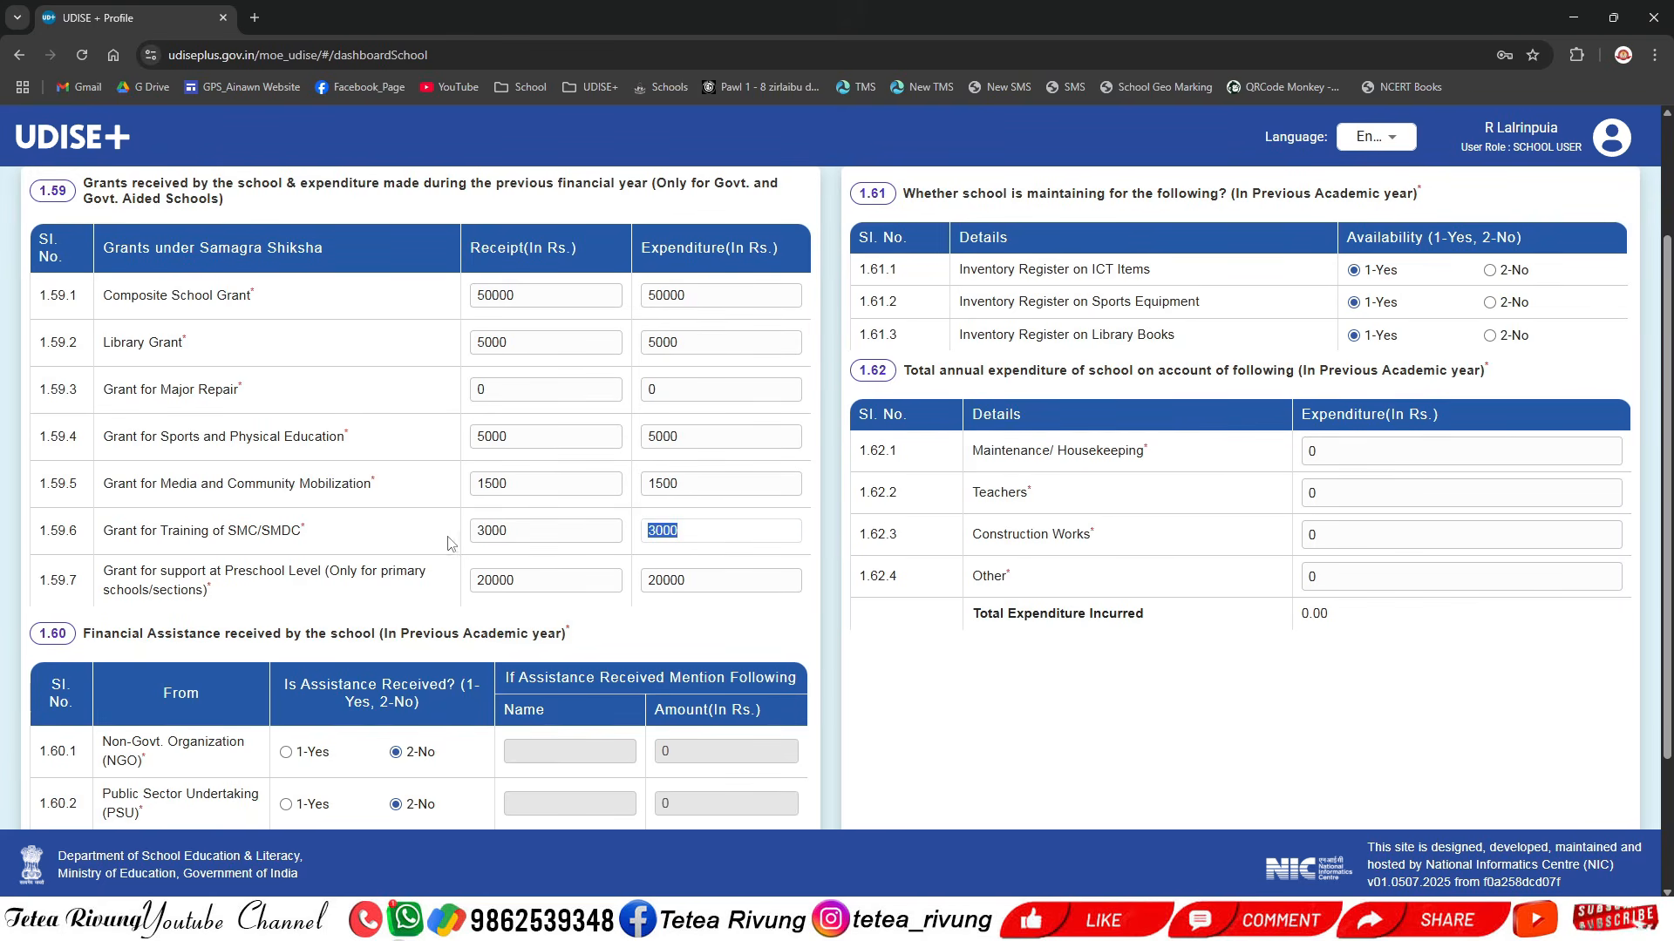
key(Tab)
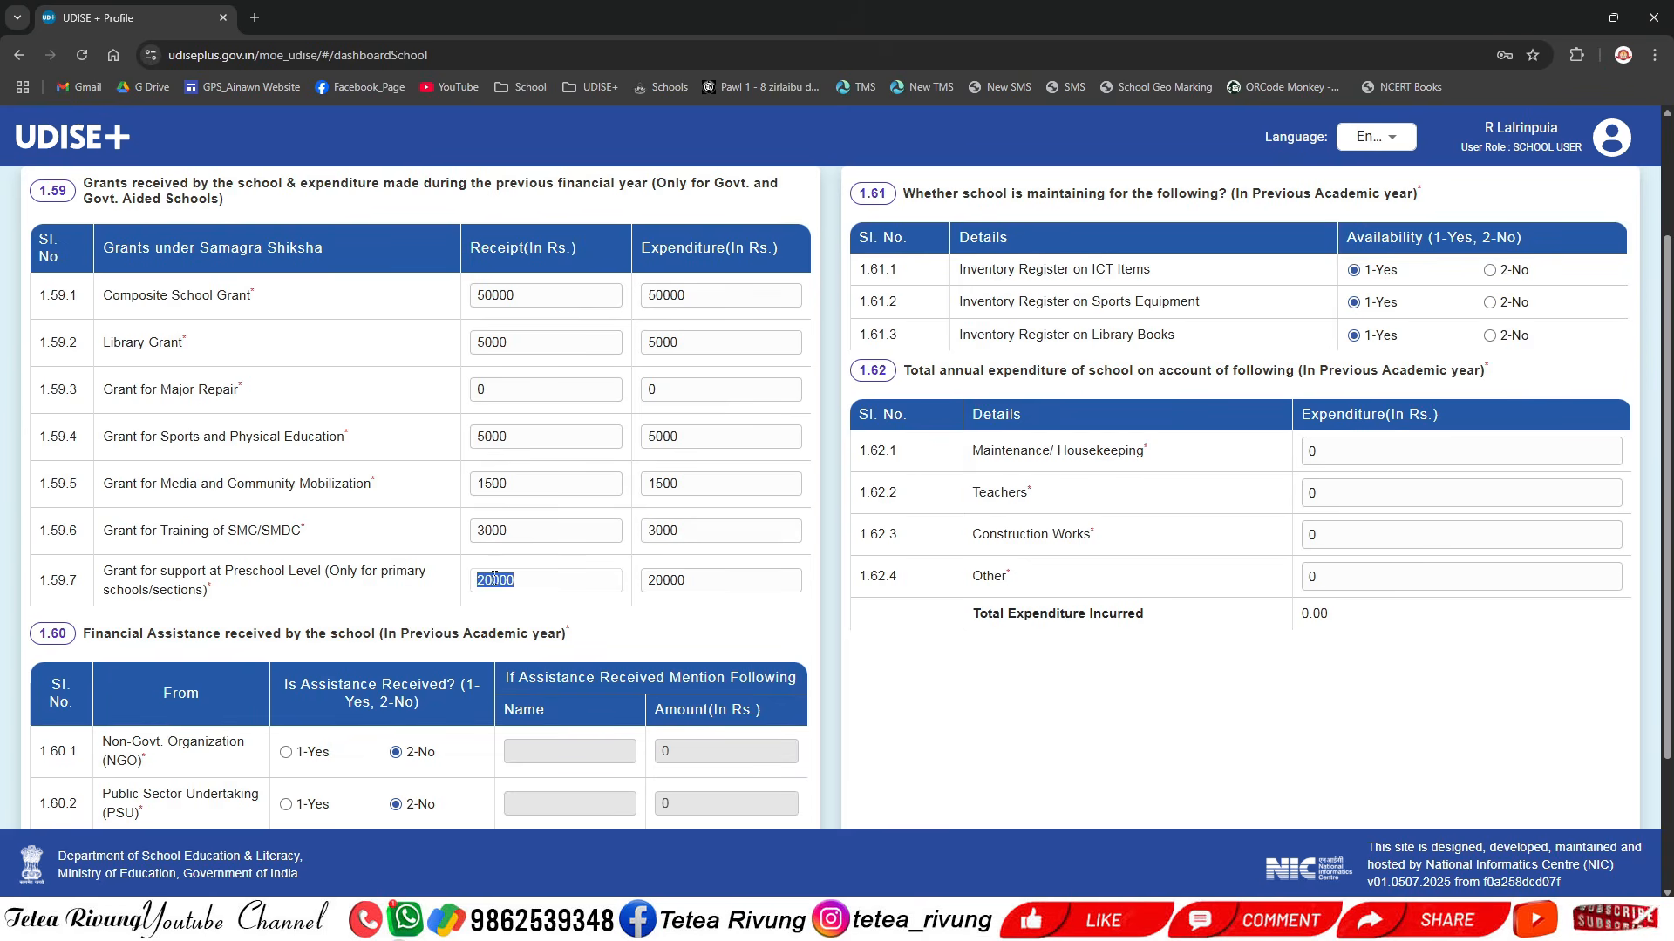
- Set both the receipt and the expenditure of the preschool-level support grant in 1.59.7 to 0
key(Tab)
key(shift+Tab)
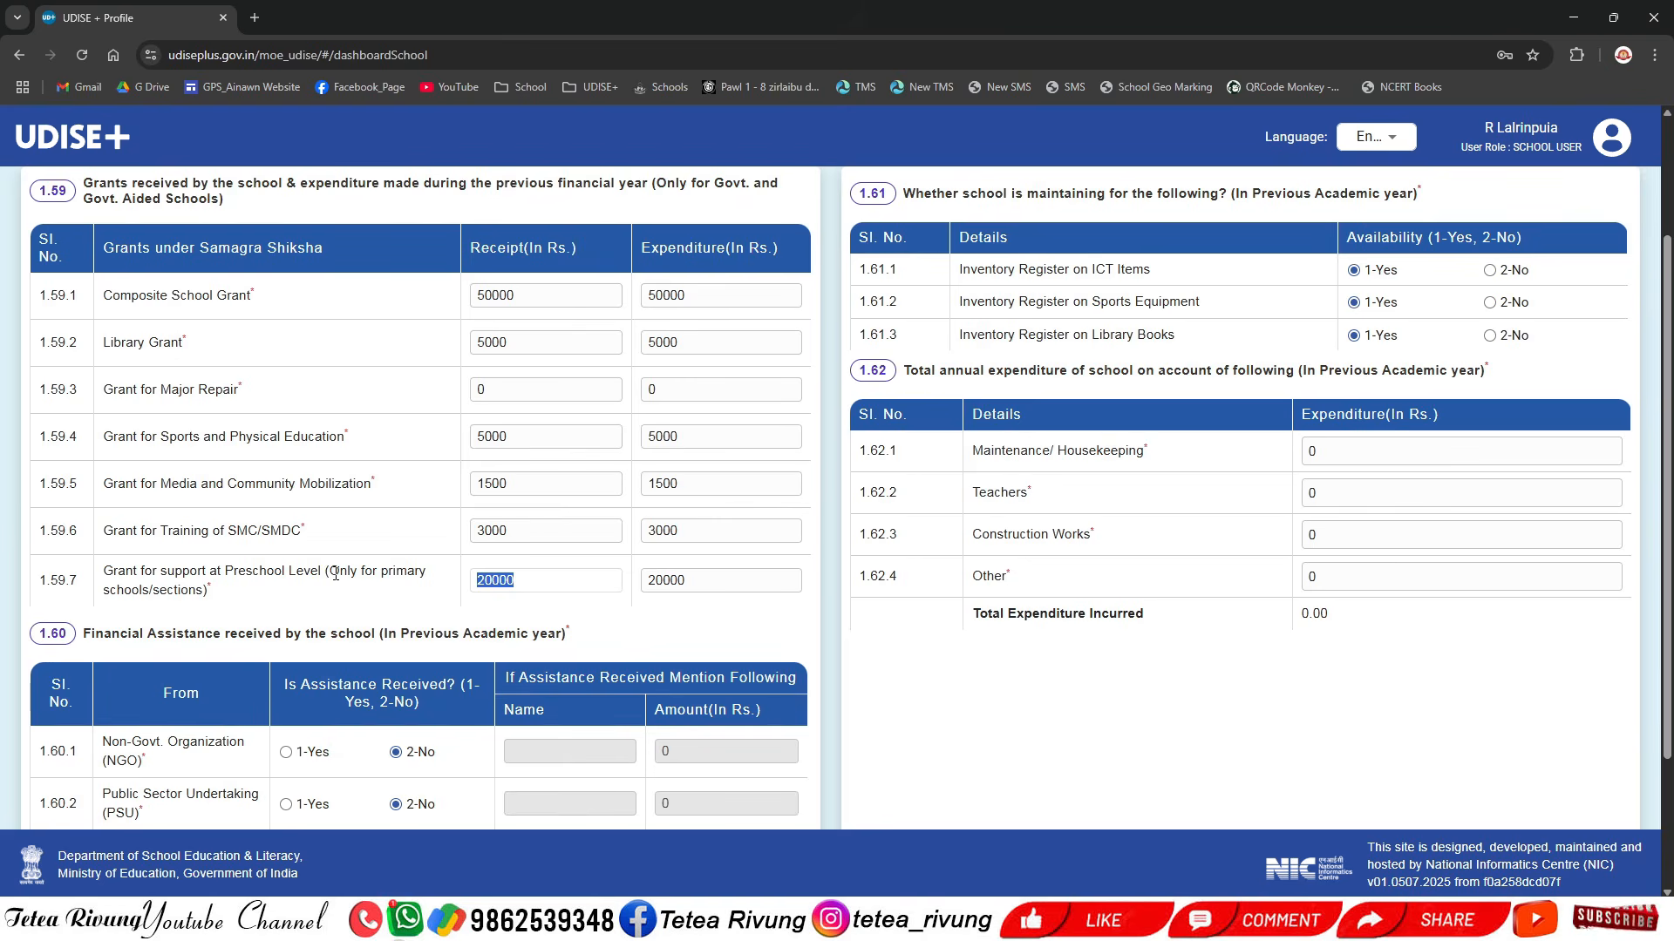
drag(532, 579, 419, 595)
drag(704, 588, 296, 577)
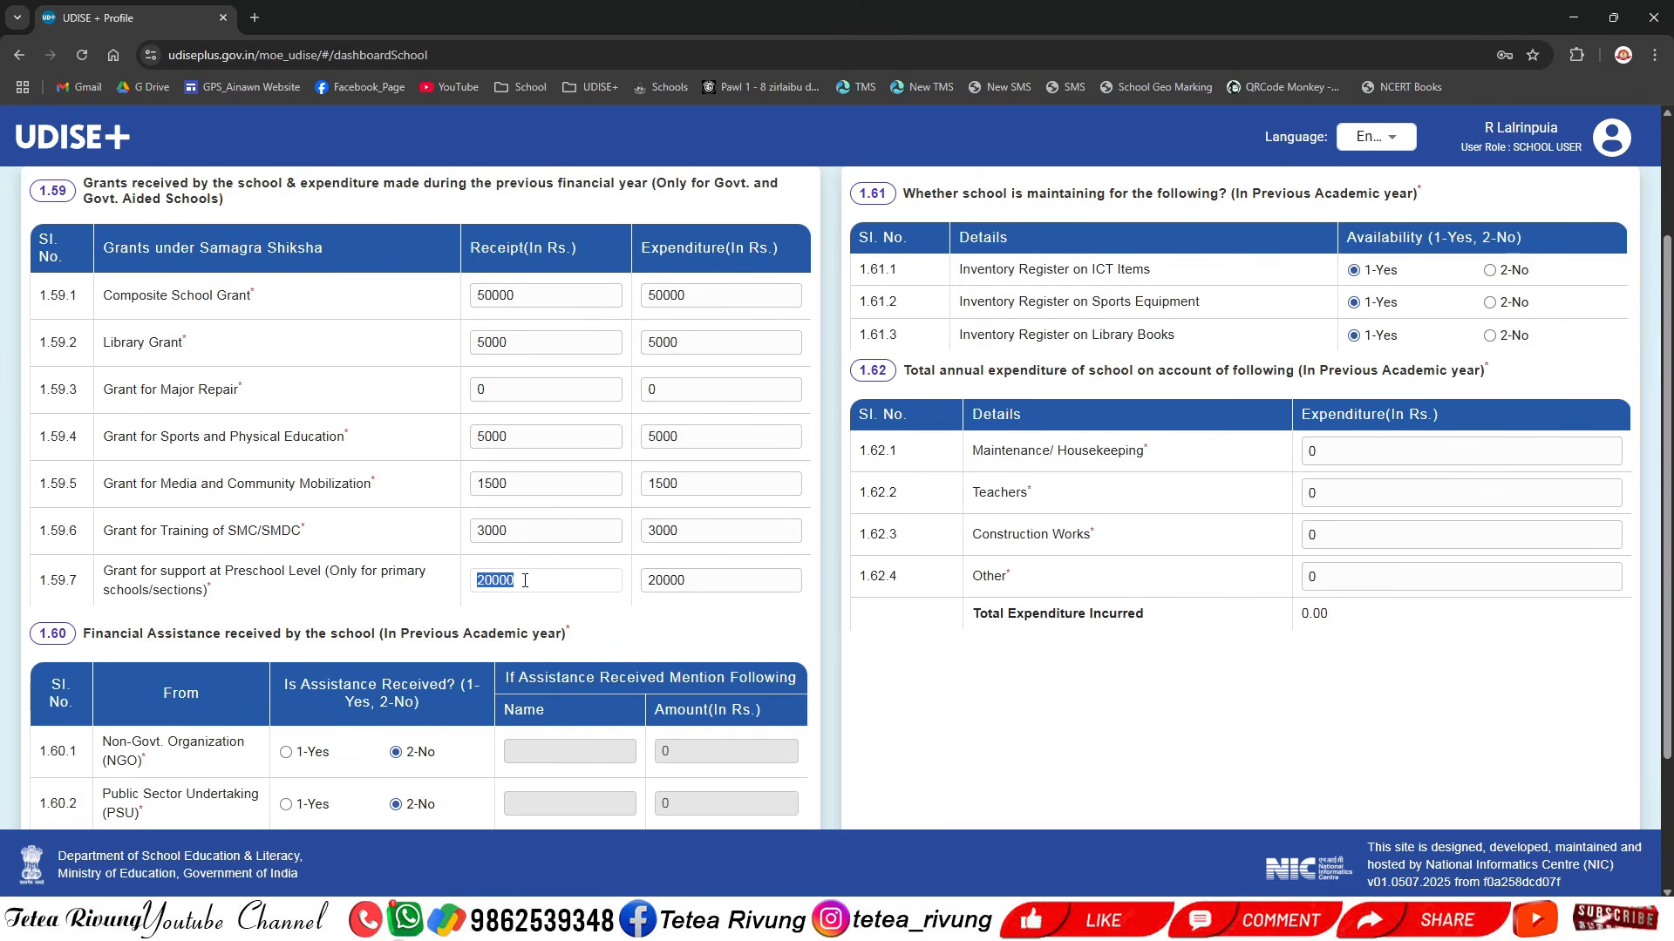
drag(686, 579, 265, 585)
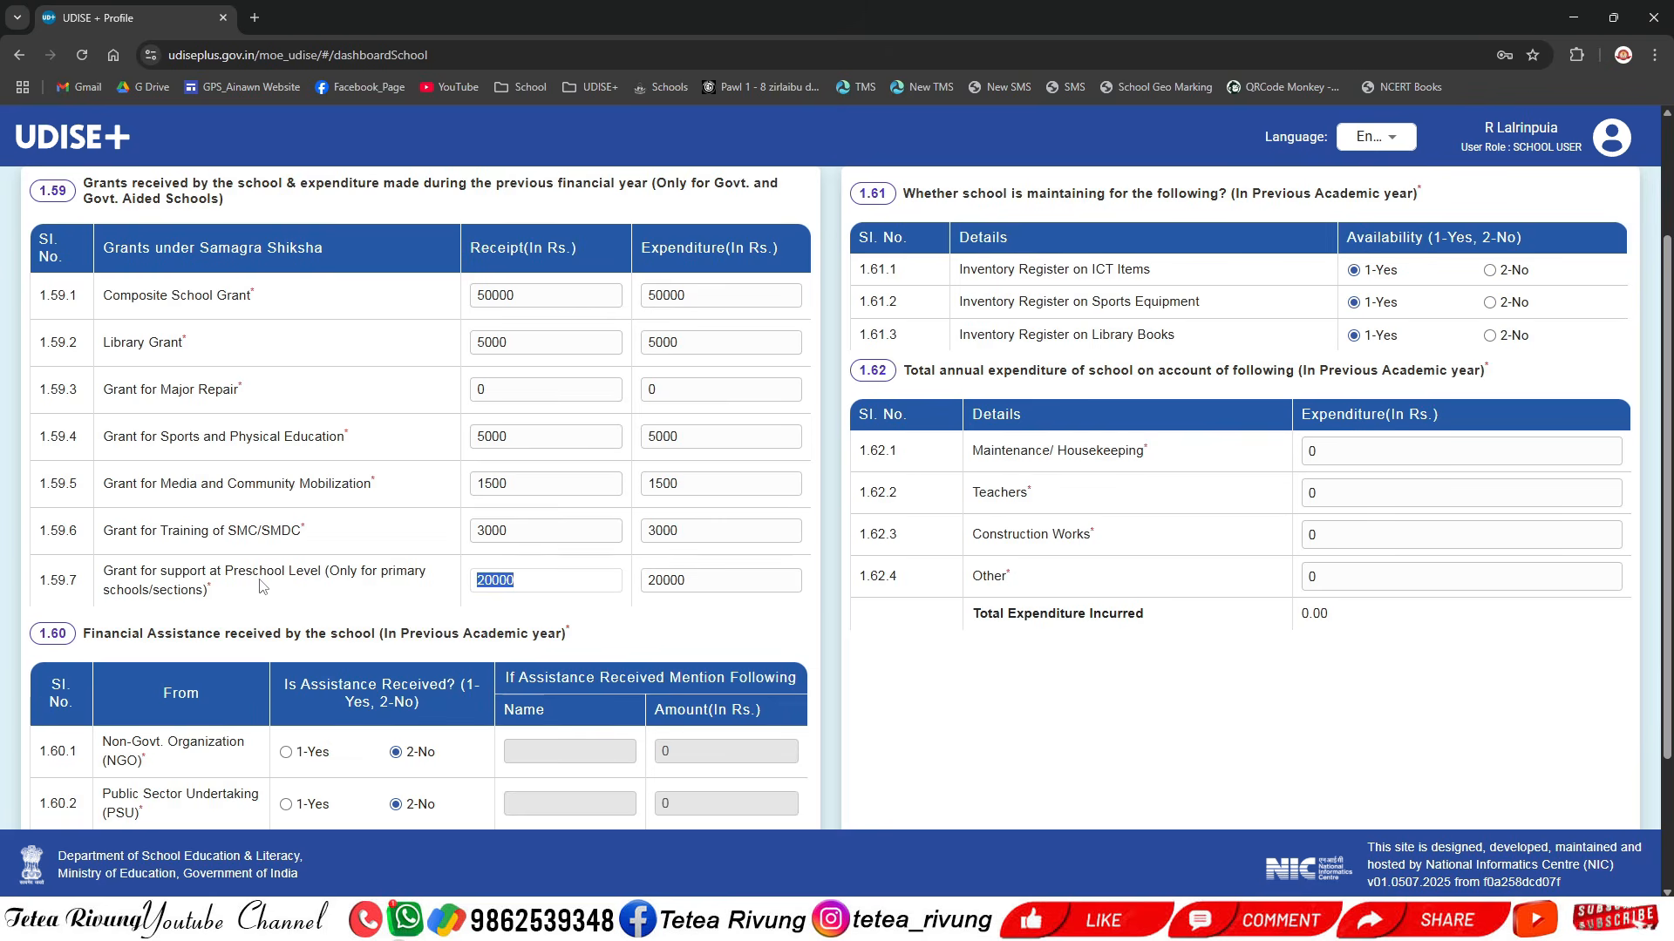
text(0)
key(Tab)
text(0)
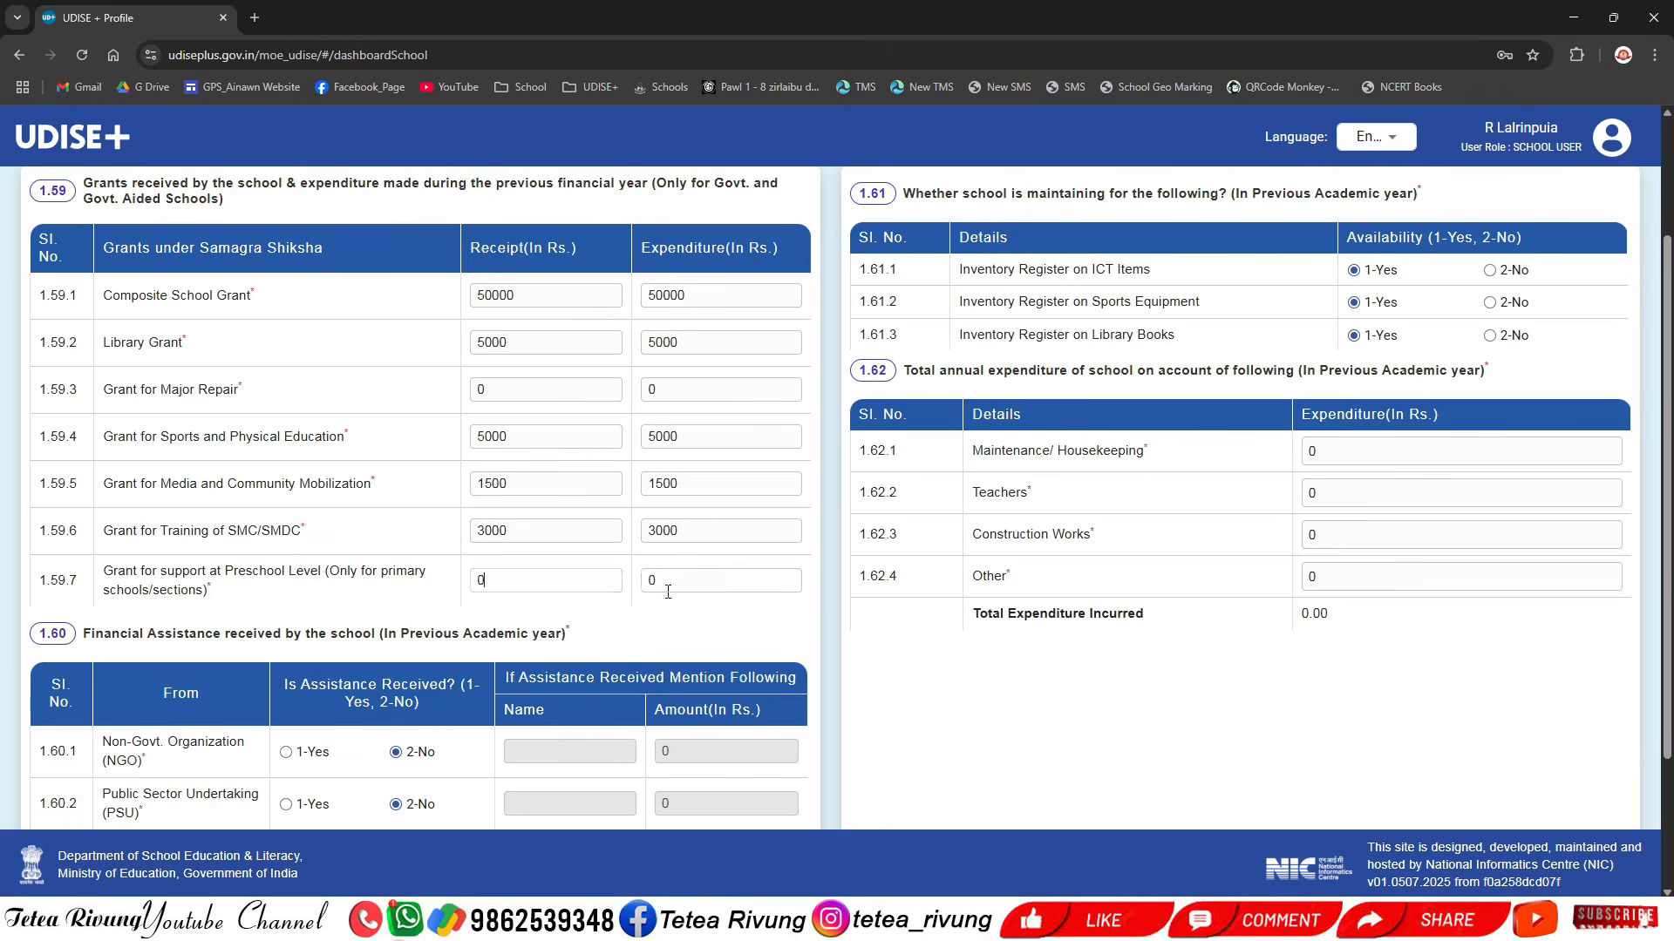
- Review the 1.60 financial assistance entries for NGO, PSU, Community and Other sources
scroll(541, 551, down, 2)
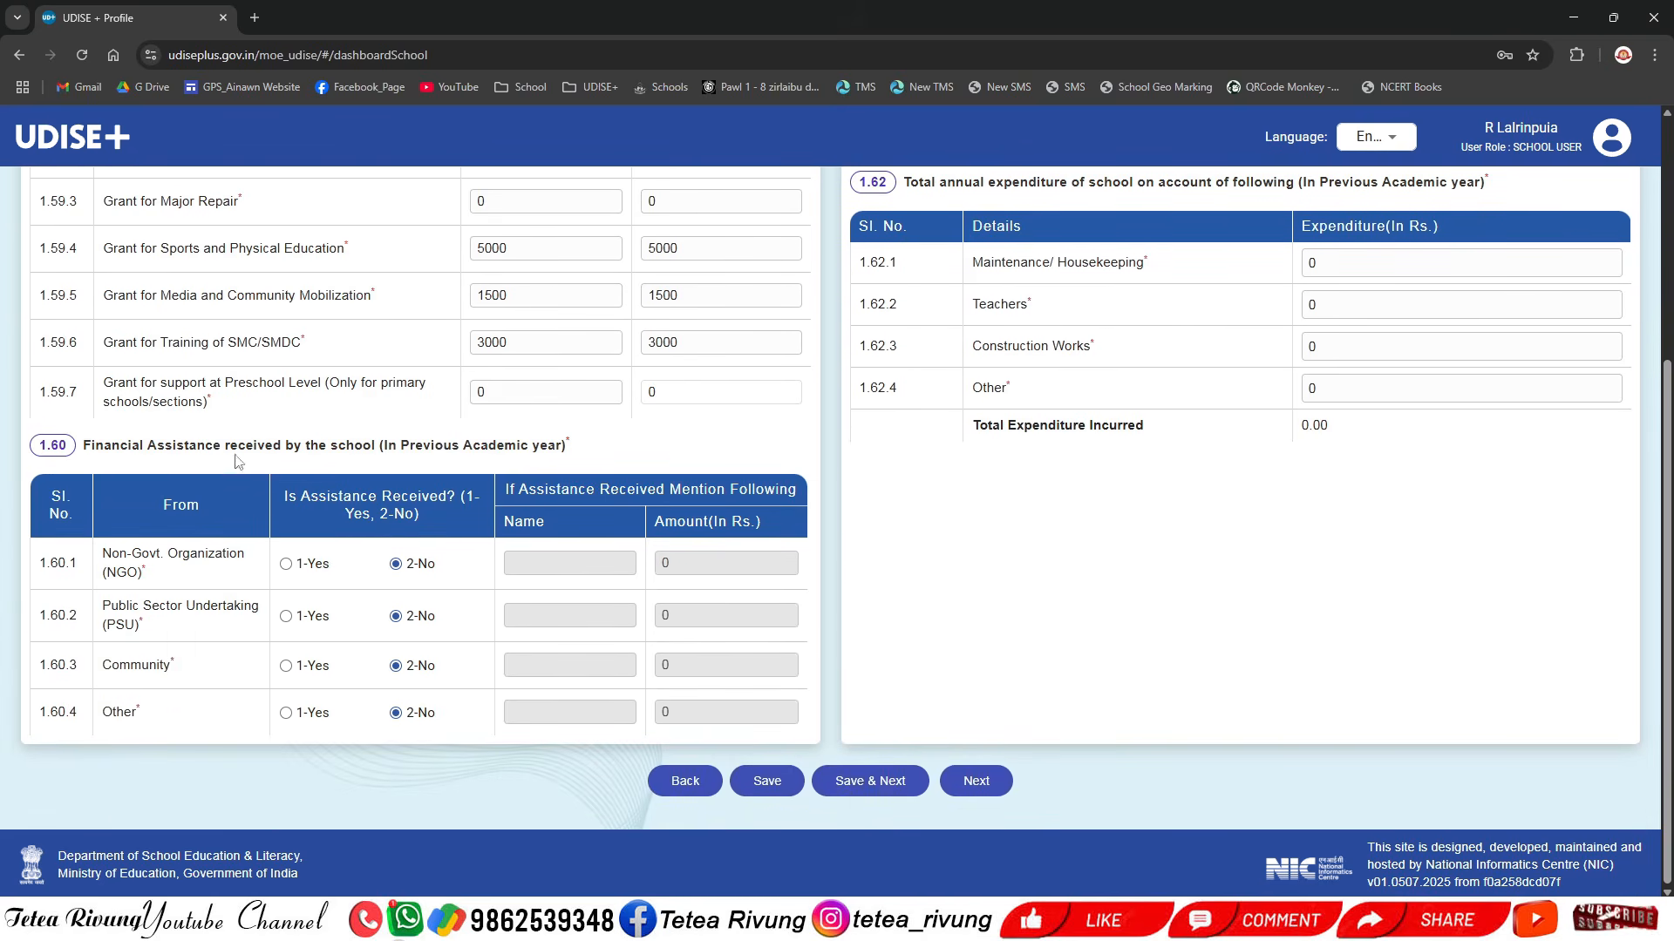
scroll(381, 404, up, 3)
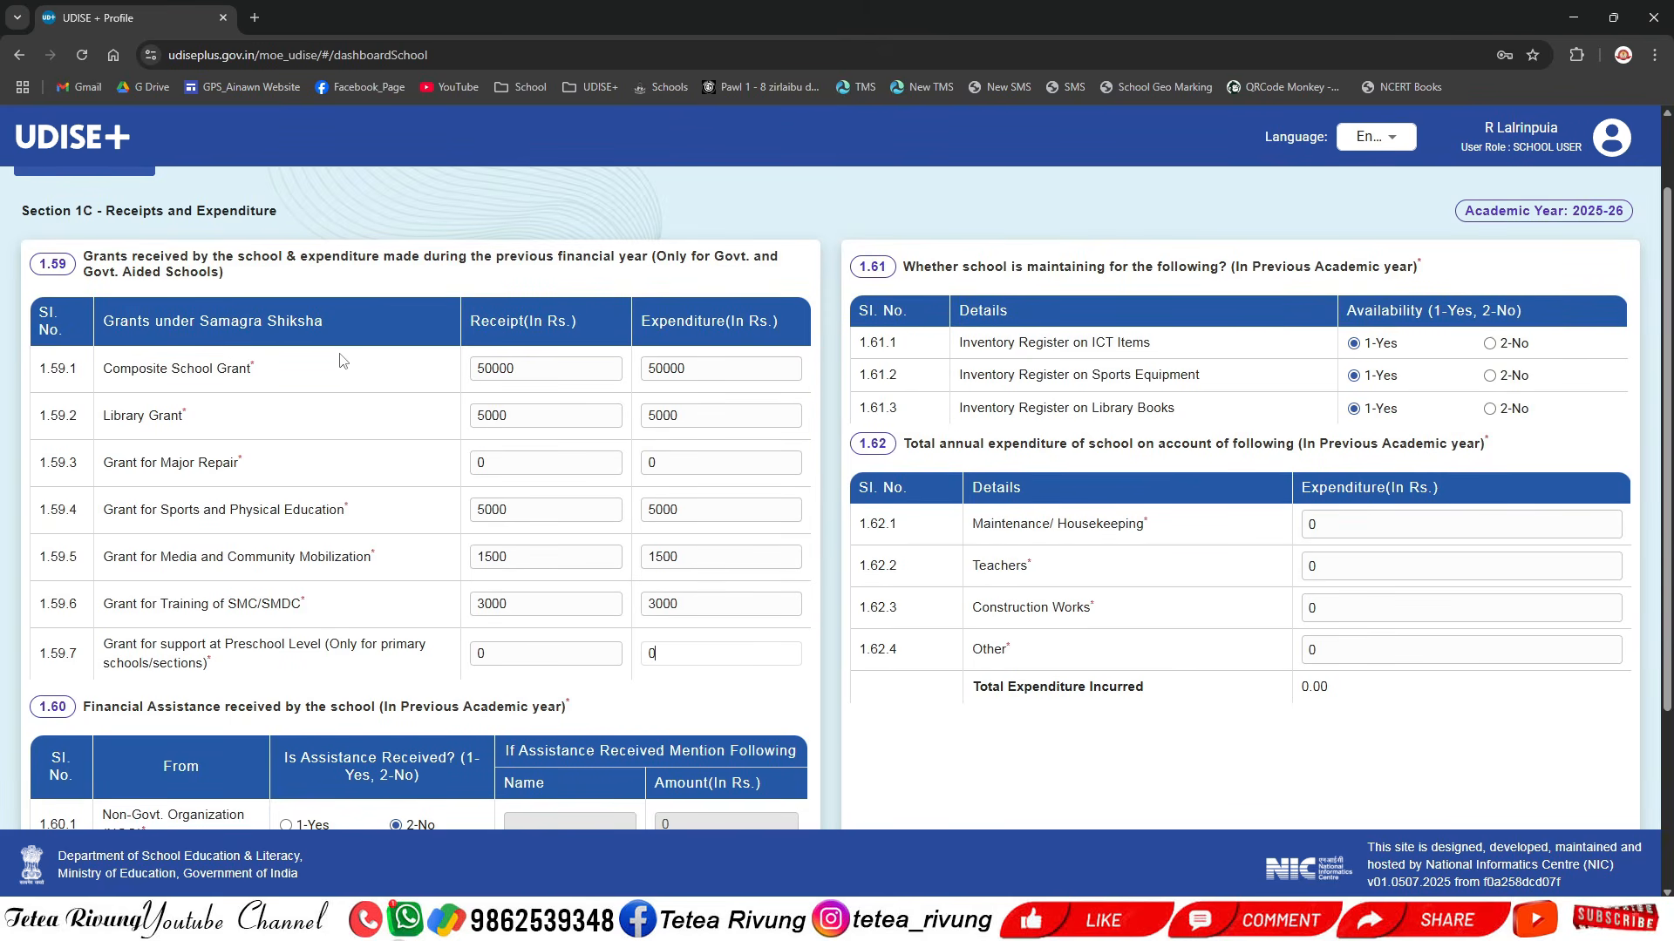
scroll(338, 506, down, 3)
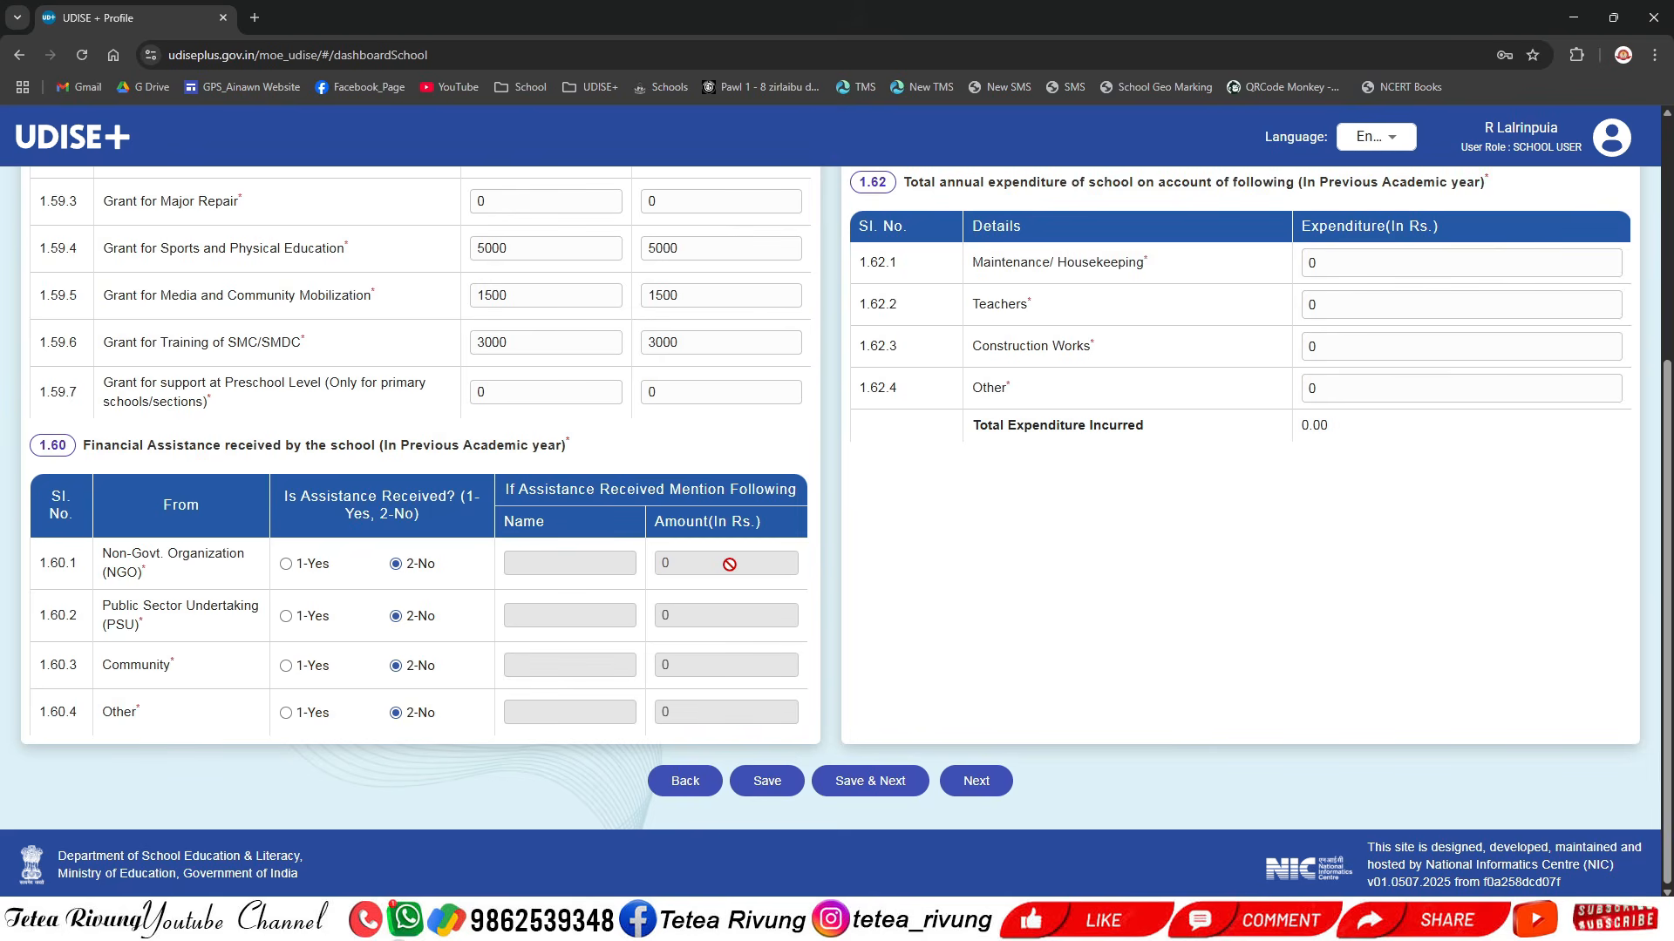
- Review the 1.61 inventory registers on ICT items, sports equipment and library books for the previous academic year
scroll(854, 488, up, 3)
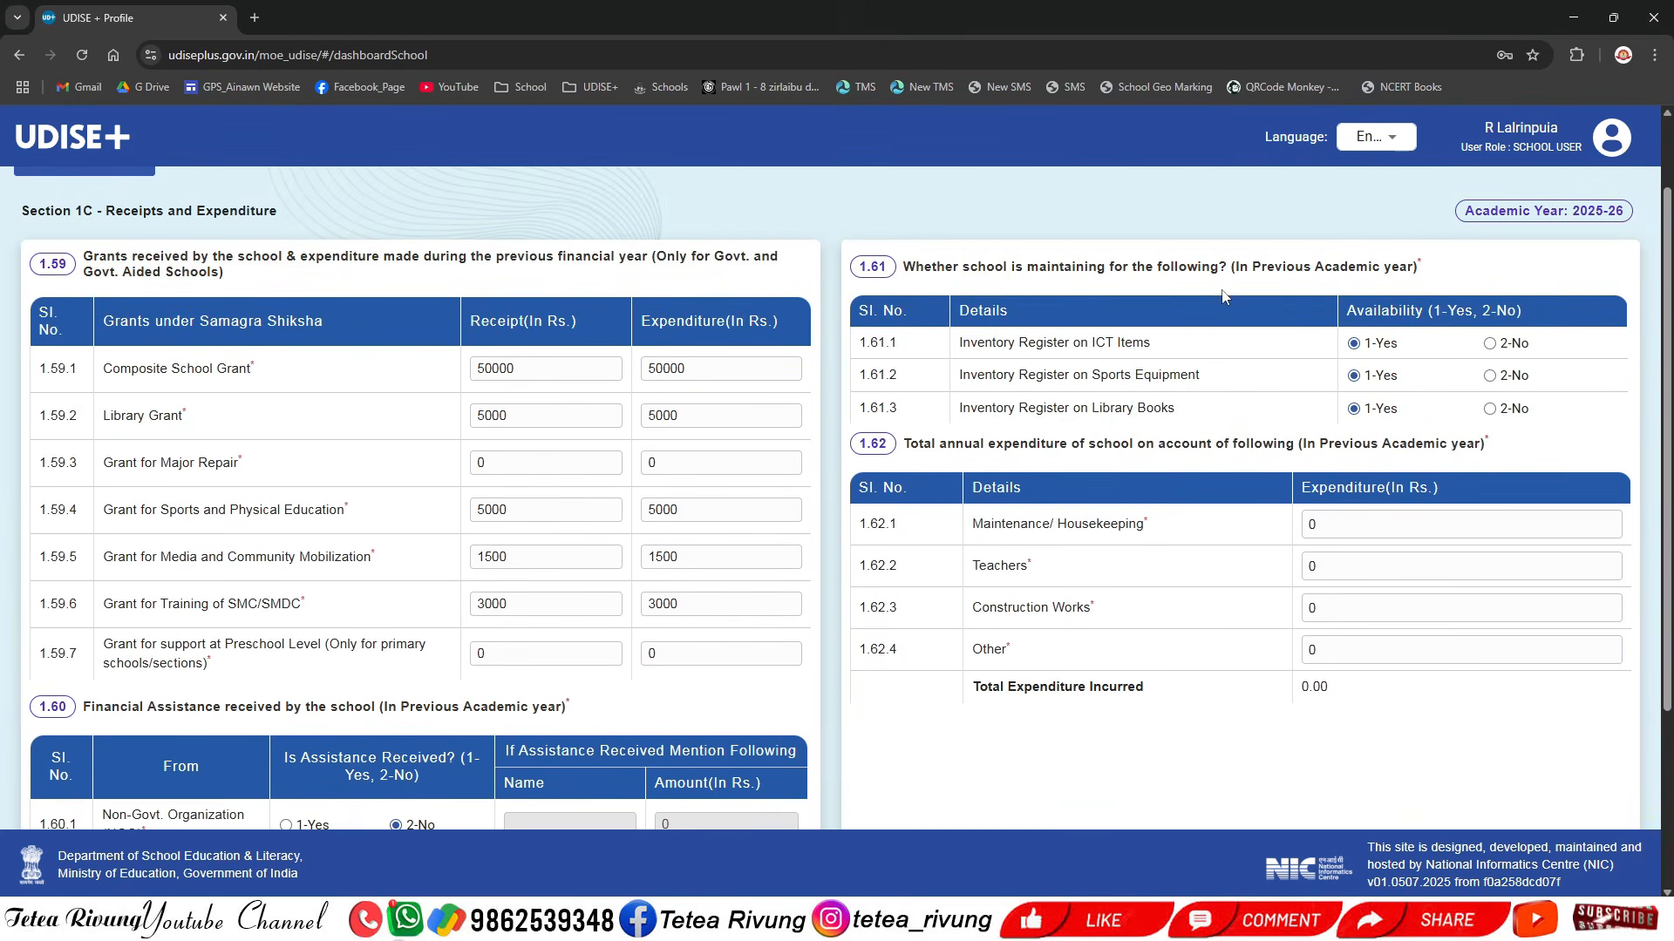
drag(1253, 263, 1414, 269)
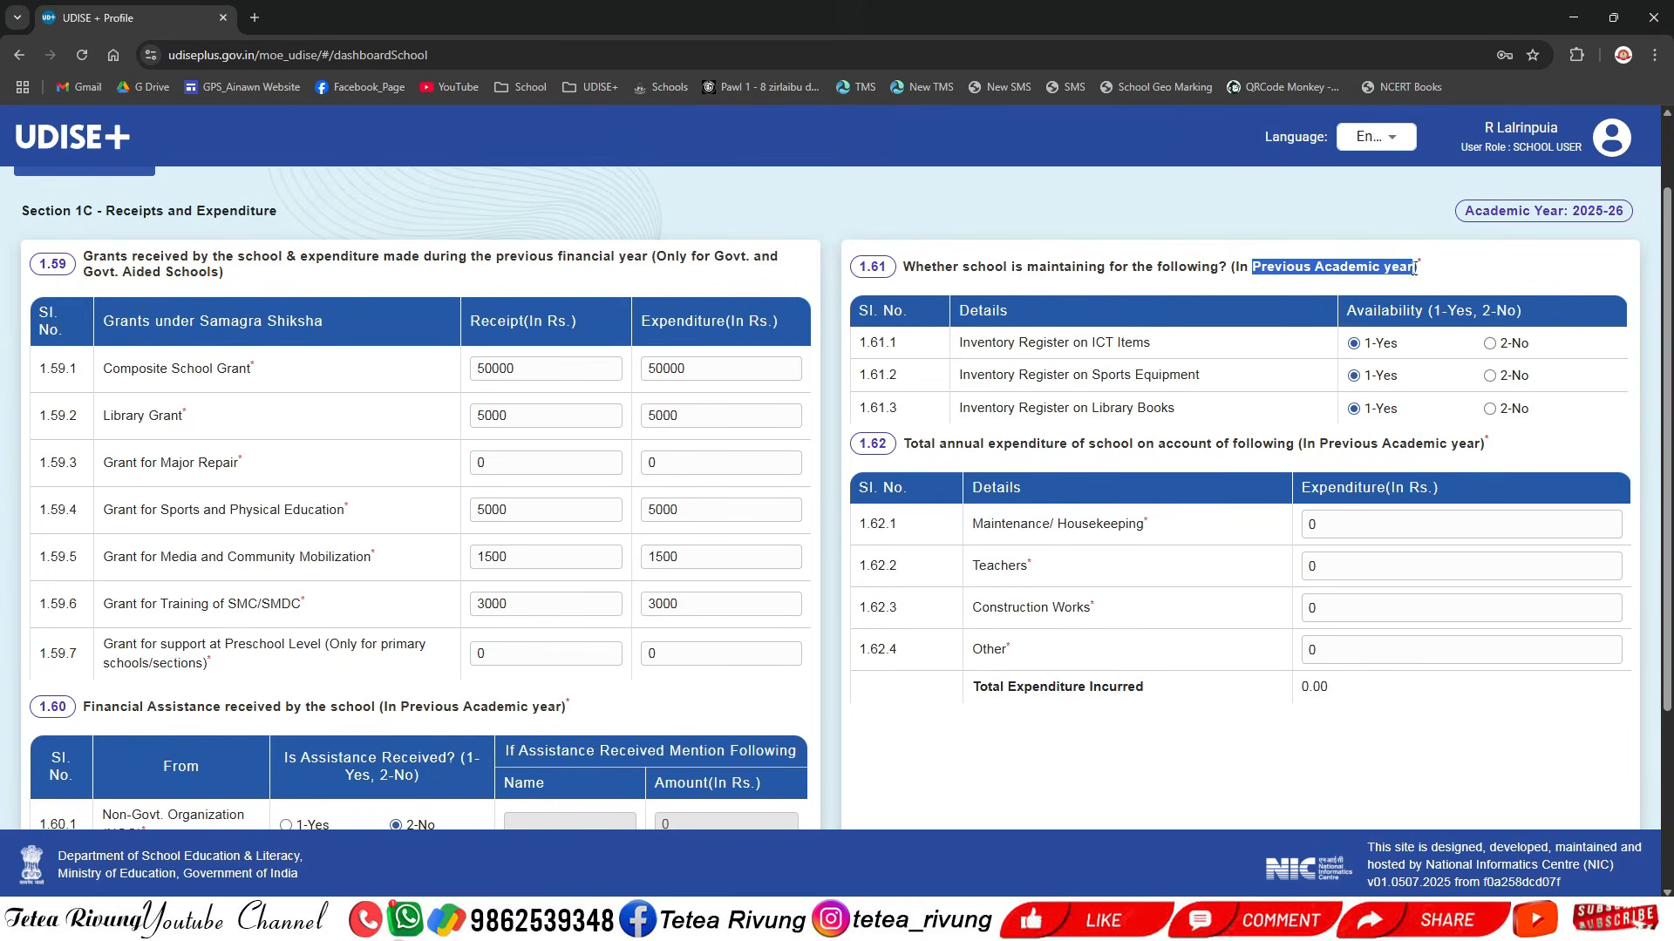
click(1037, 338)
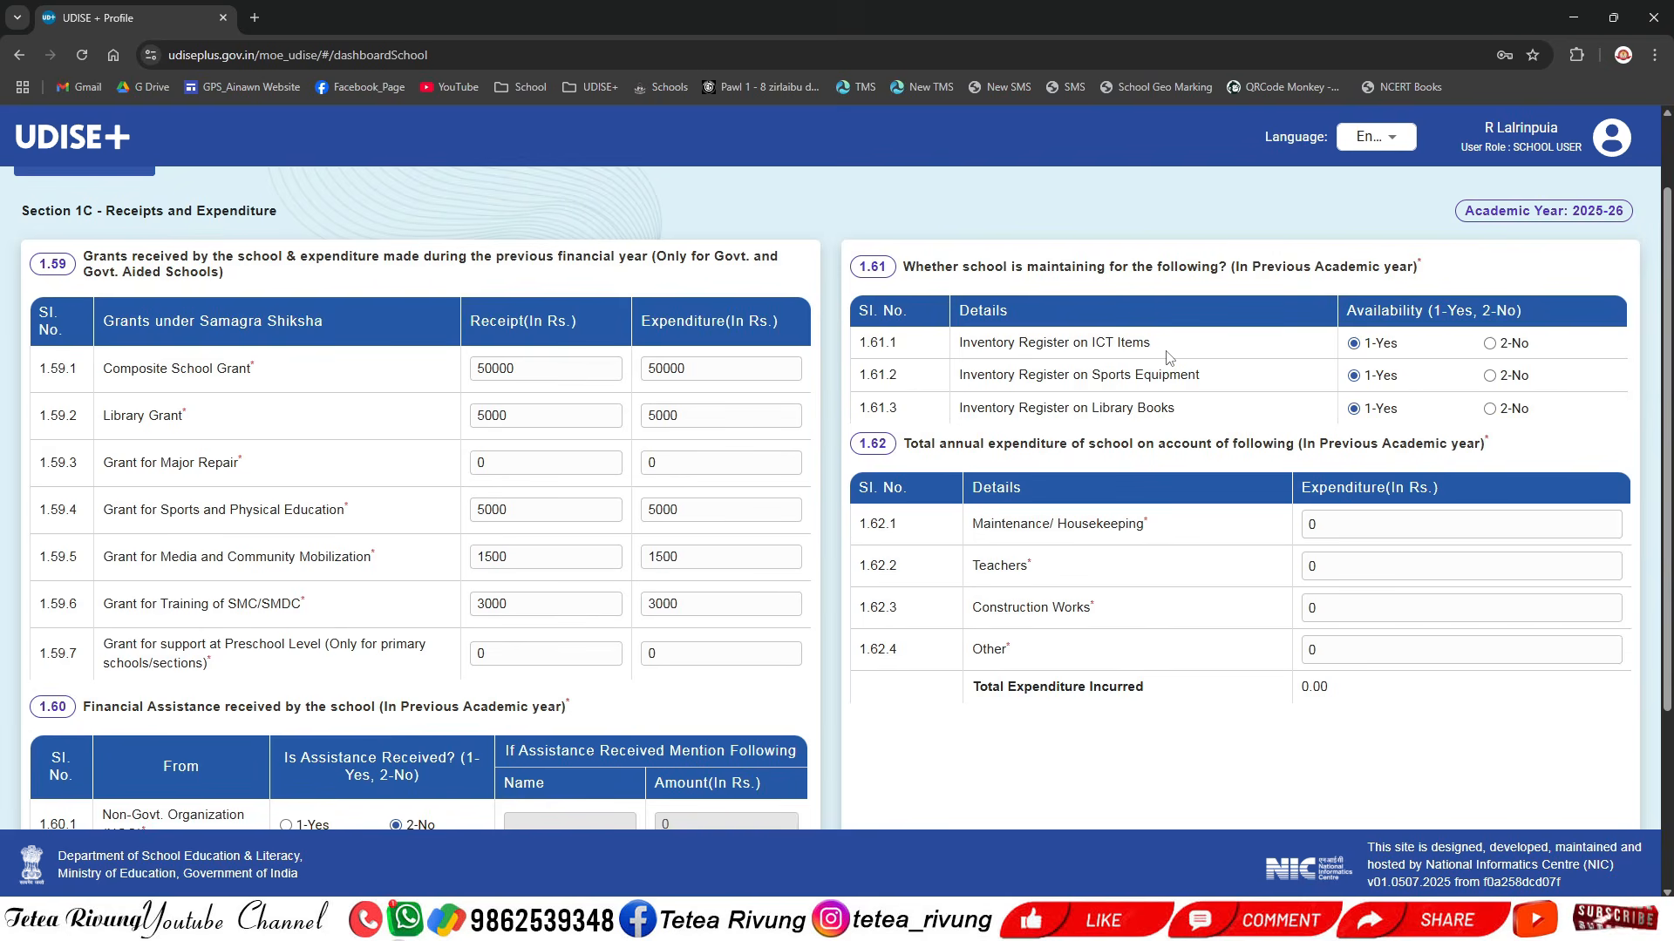
drag(1203, 377, 1096, 381)
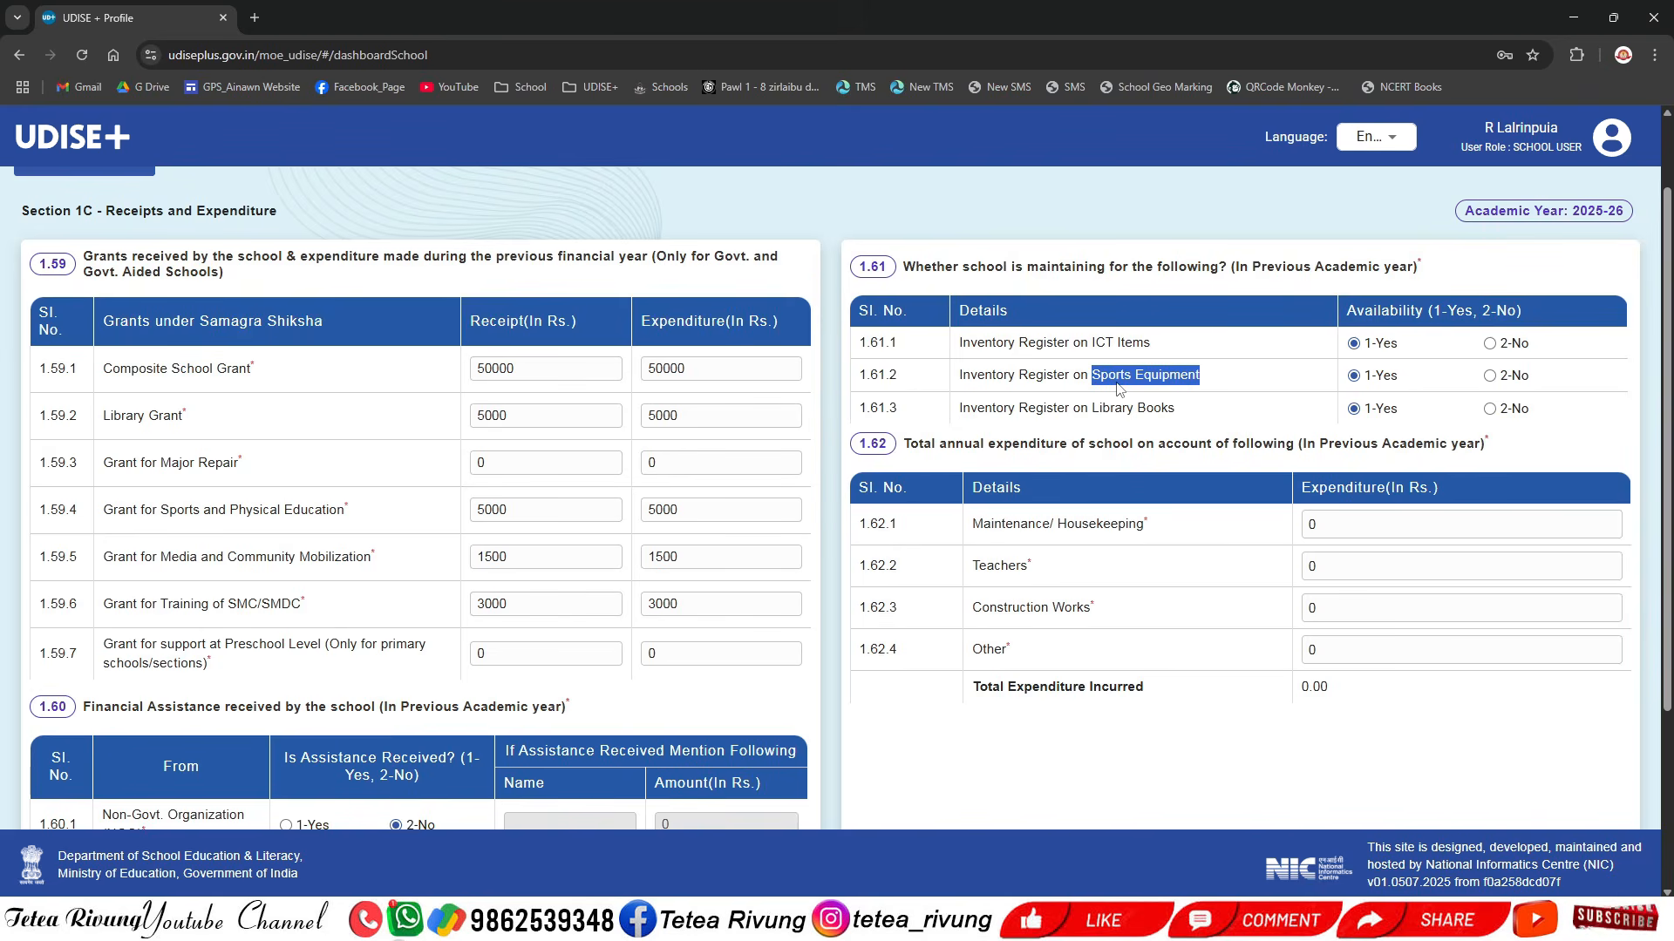
drag(1093, 408, 1194, 402)
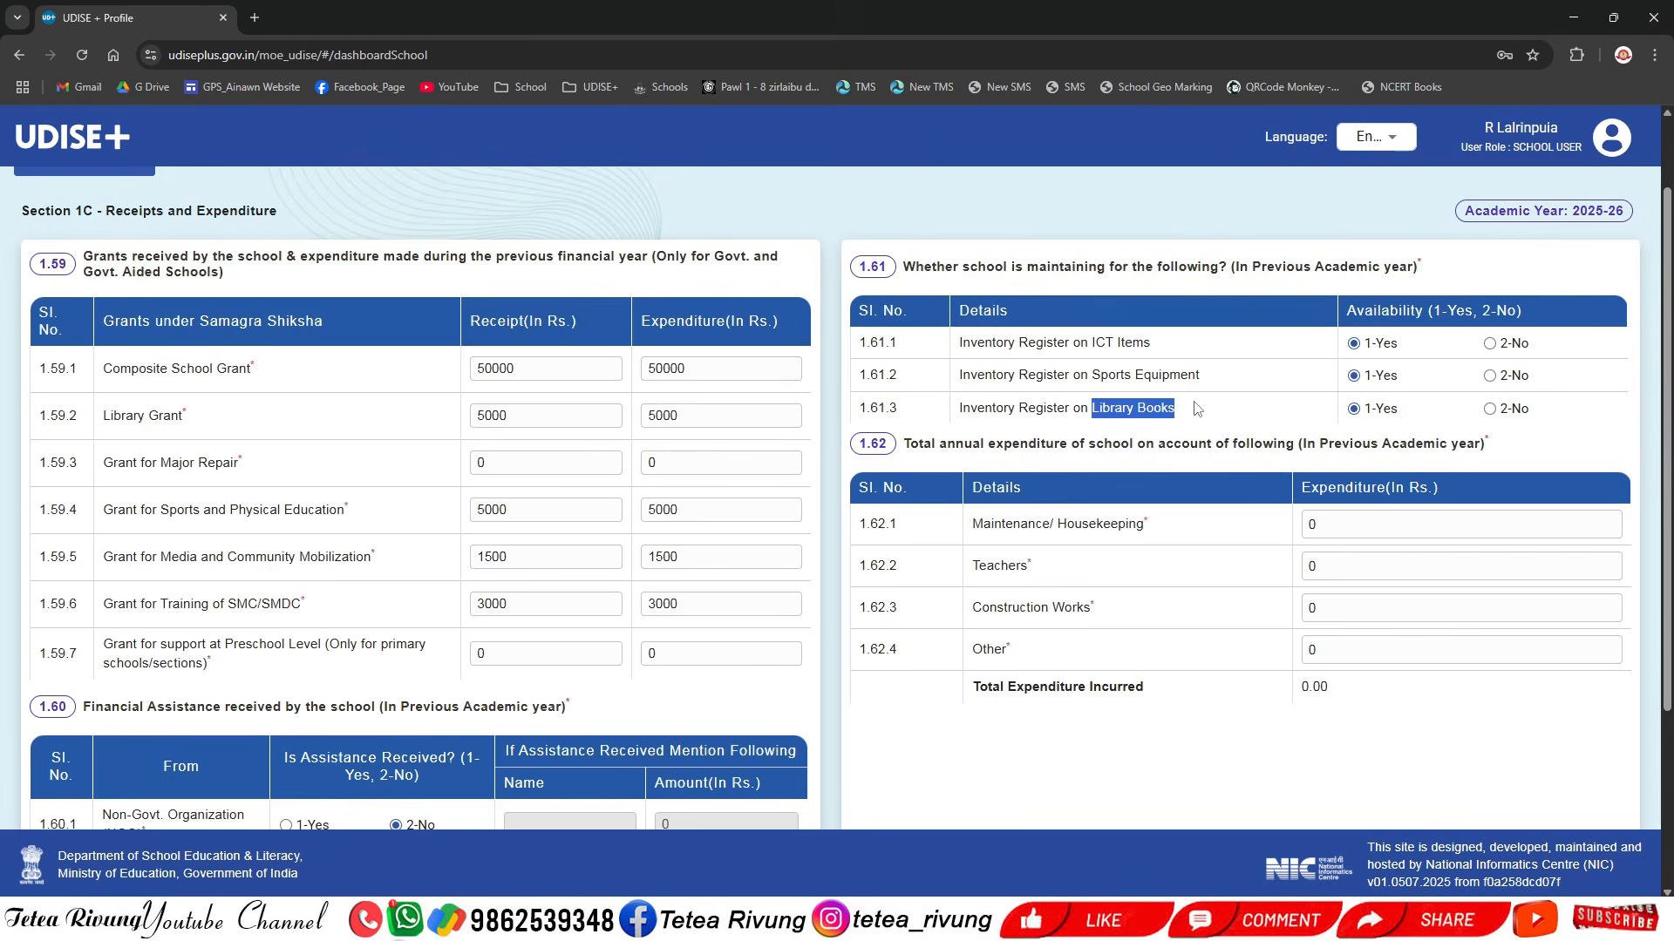
click(1191, 414)
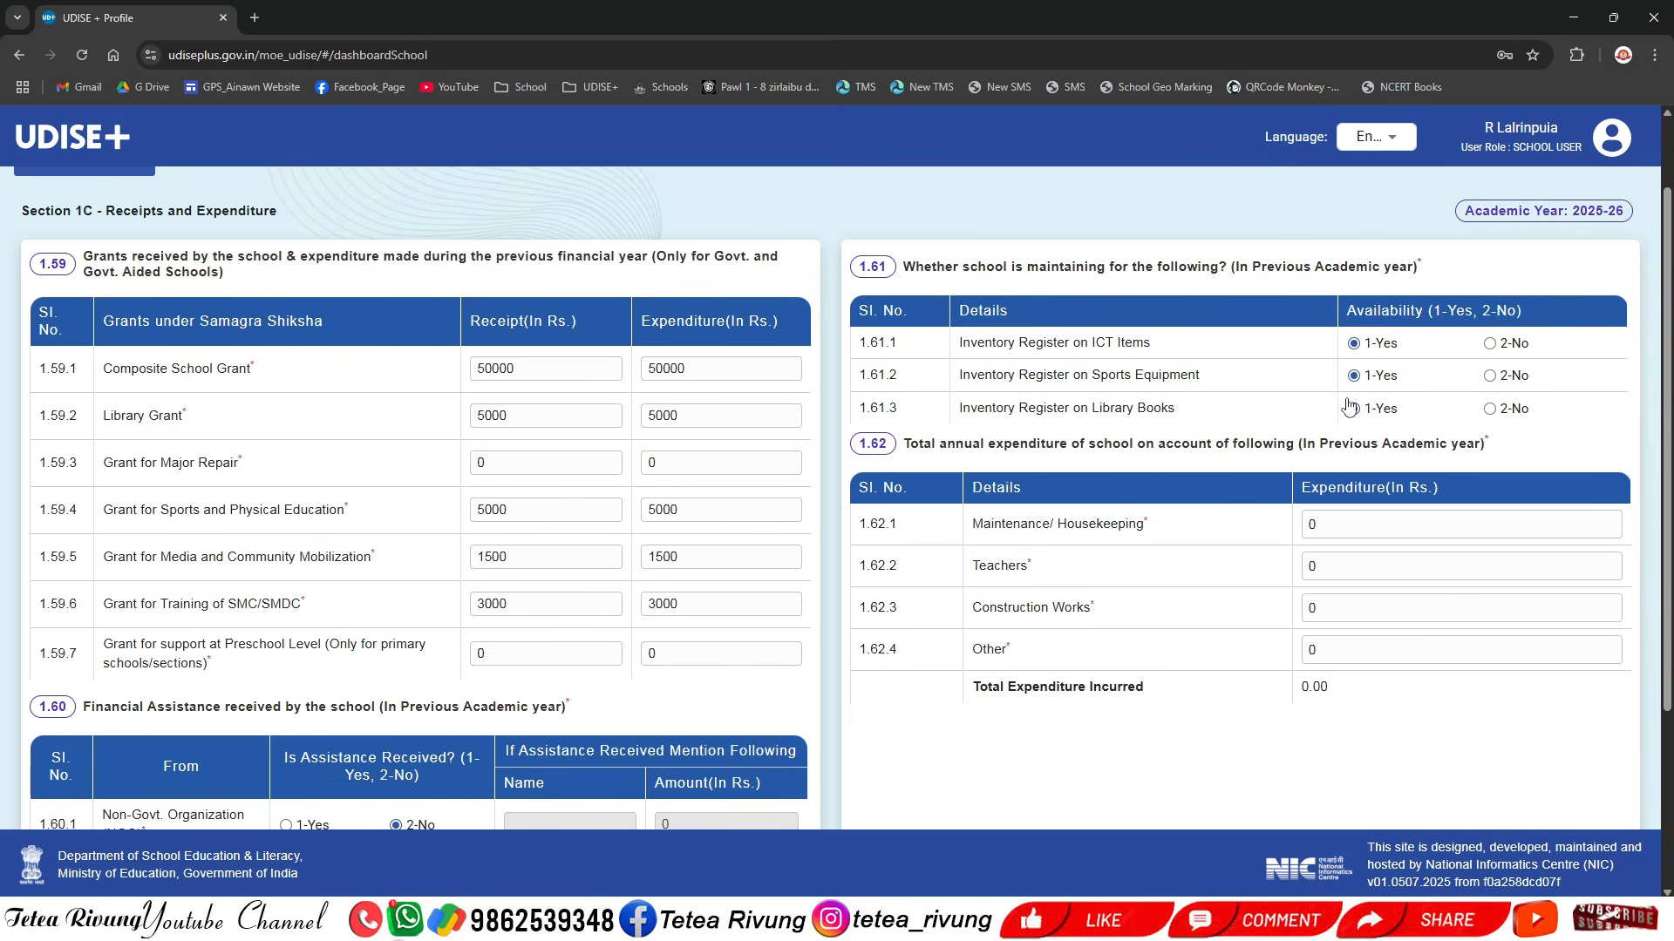
- Review the reporting period and the four categories of the school's total annual expenditure in 1.62
scroll(1089, 484, down, 2)
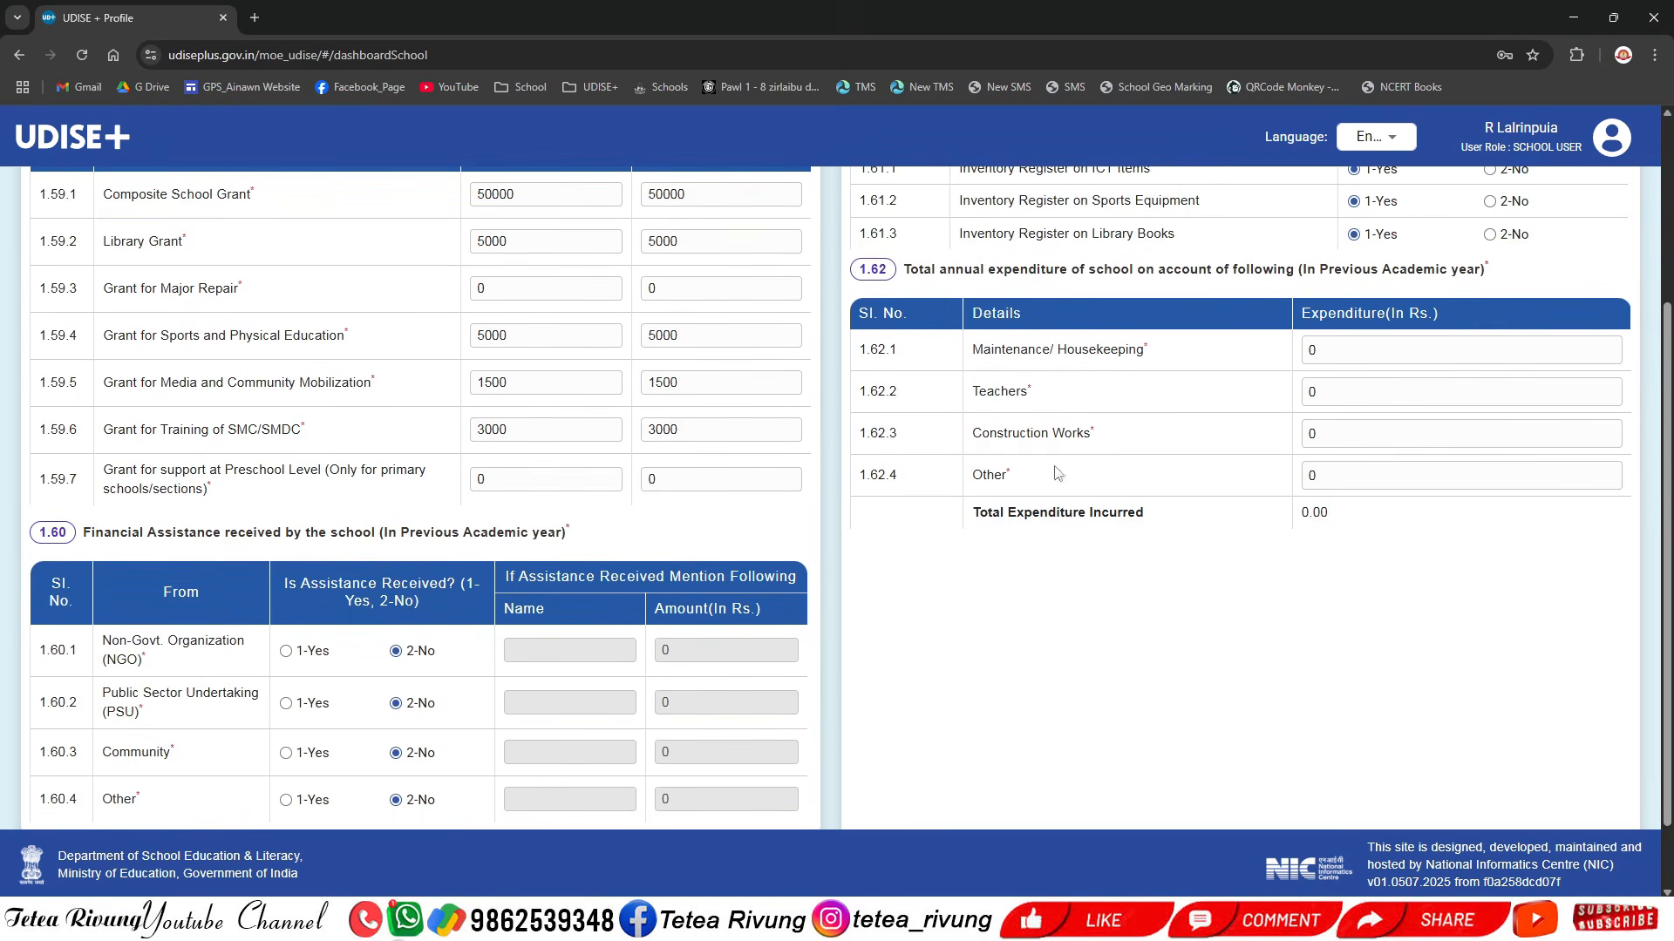
scroll(968, 406, up, 1)
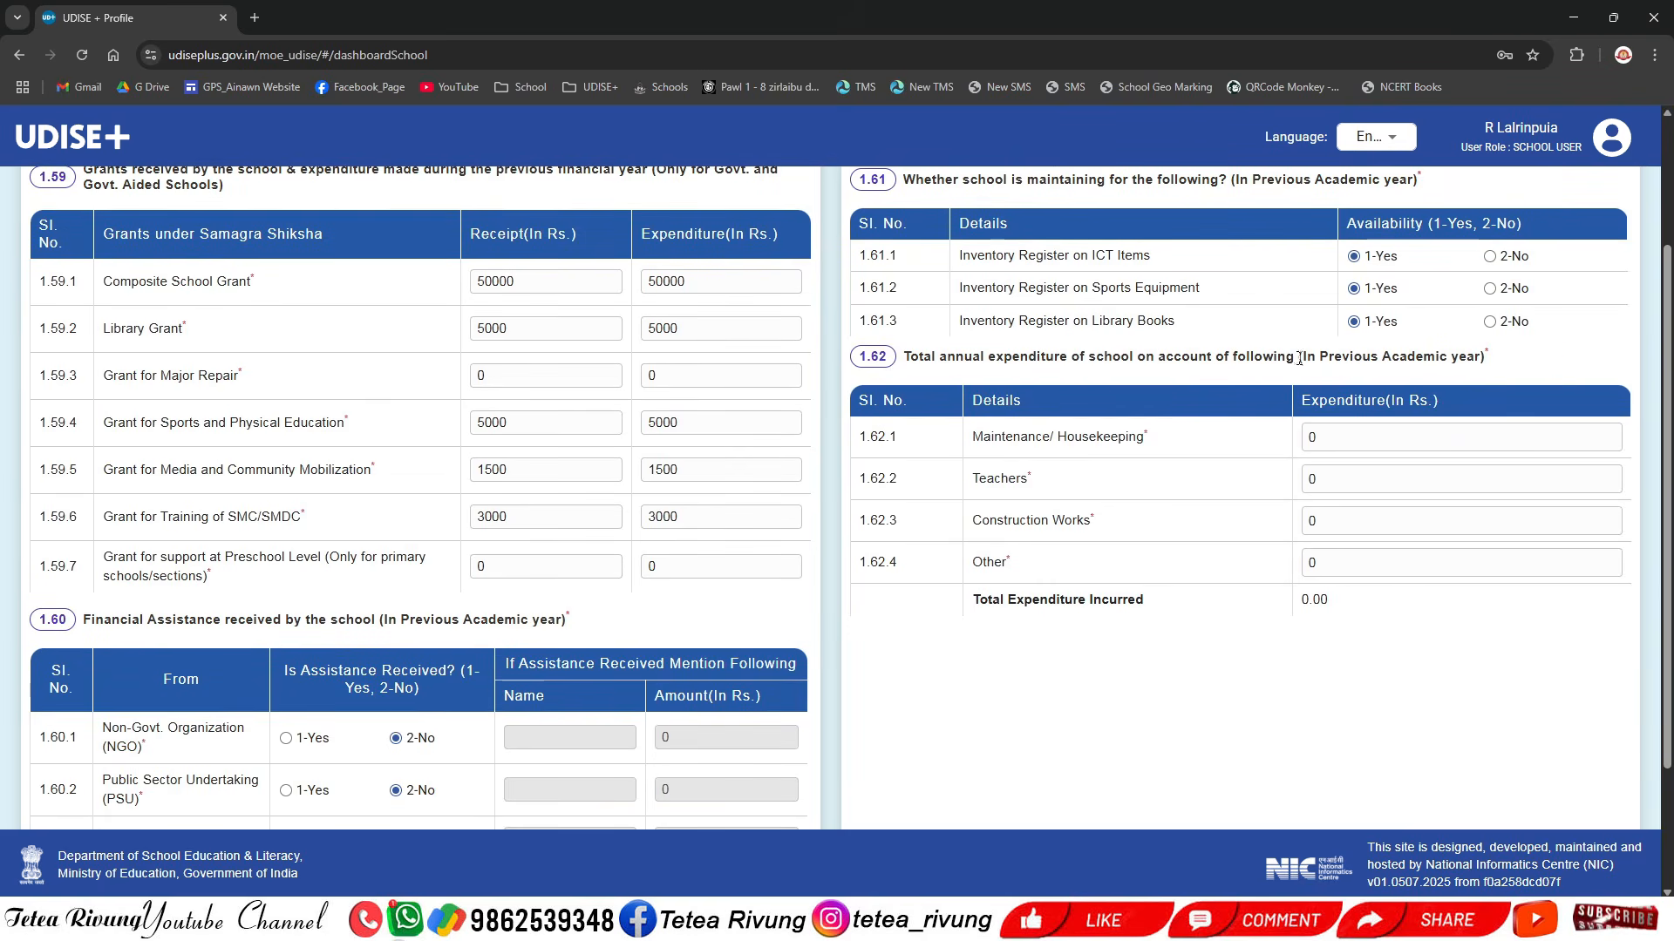
drag(1329, 358, 1465, 351)
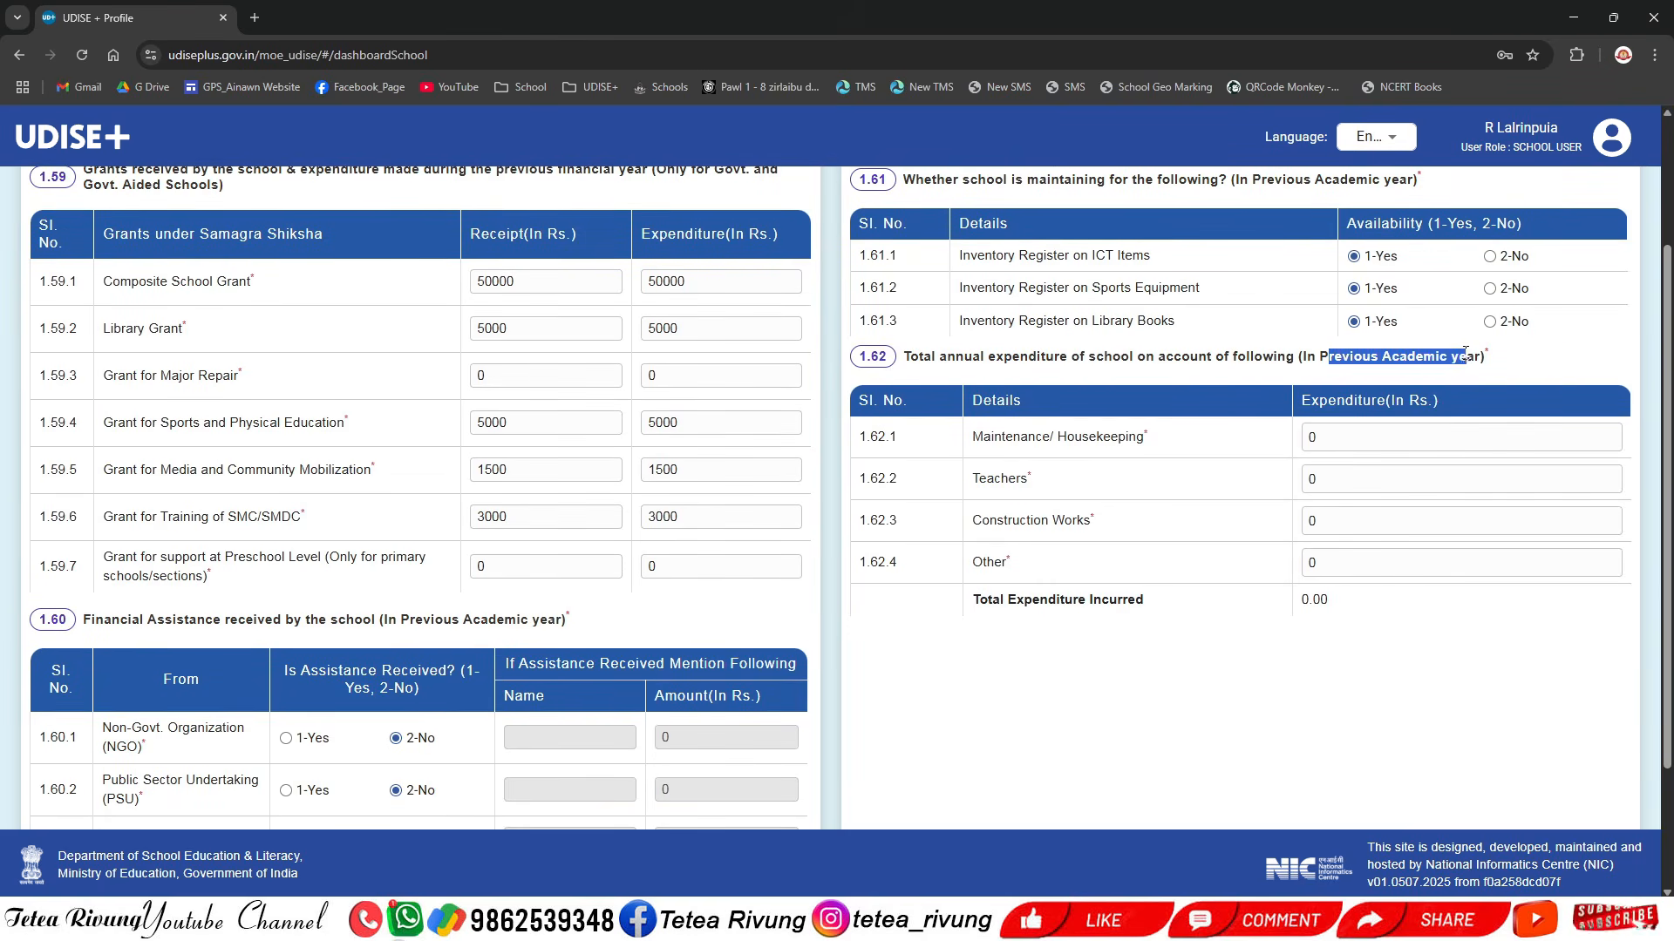
drag(1160, 449, 970, 442)
click(1062, 440)
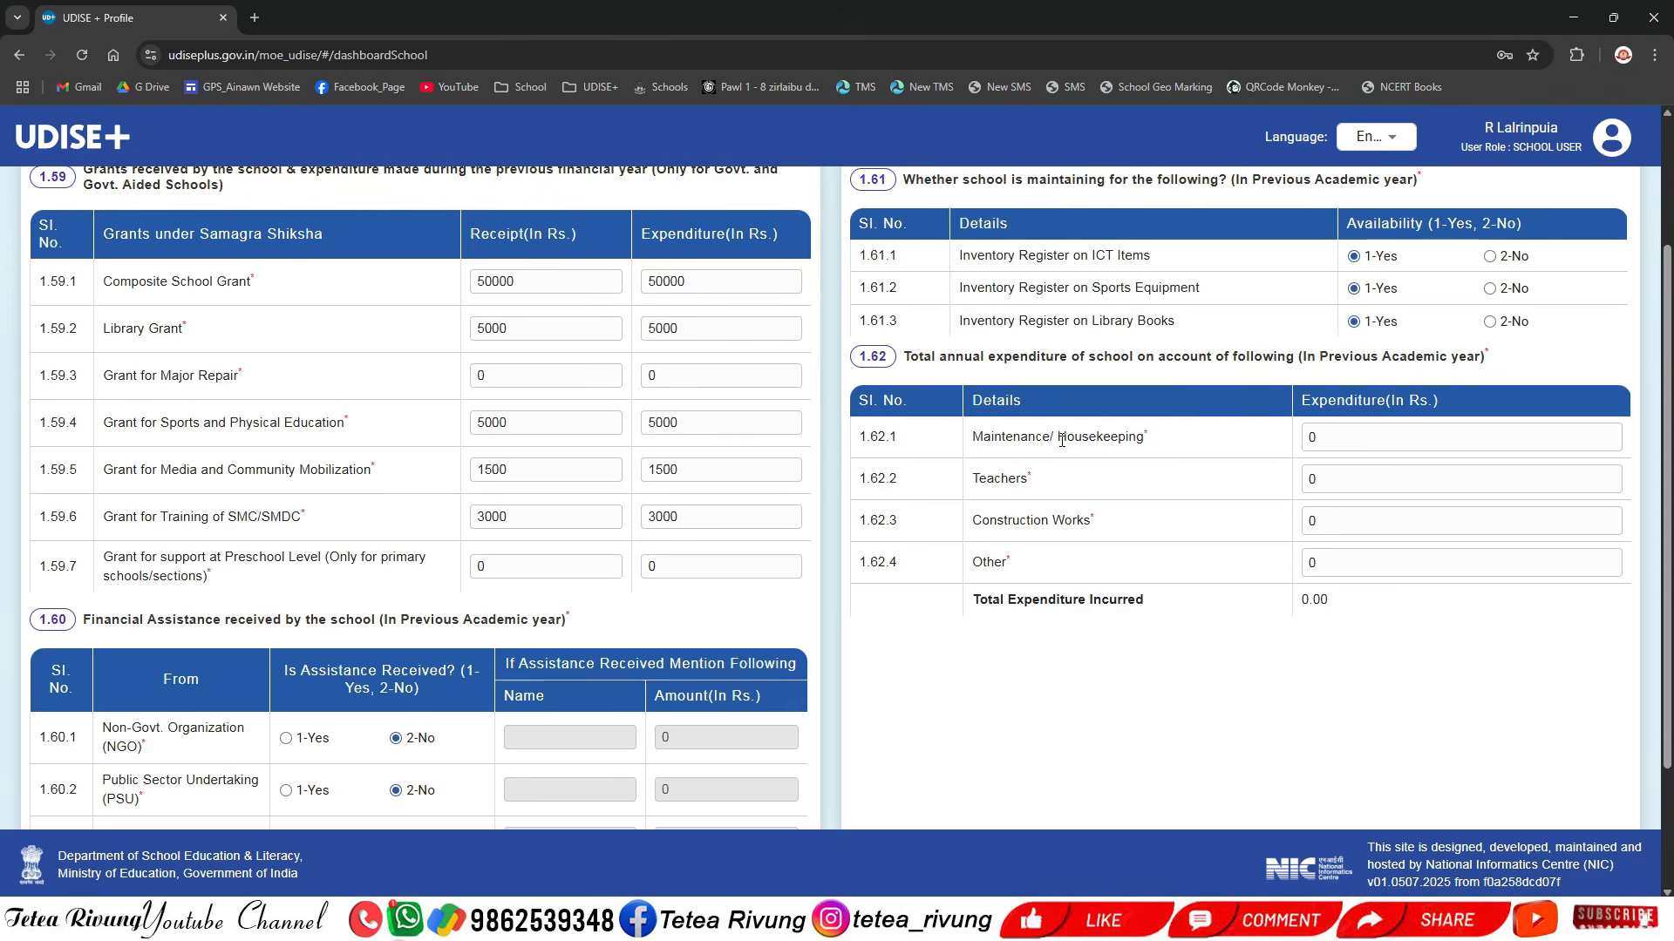
double_click(1062, 441)
drag(978, 436, 1081, 448)
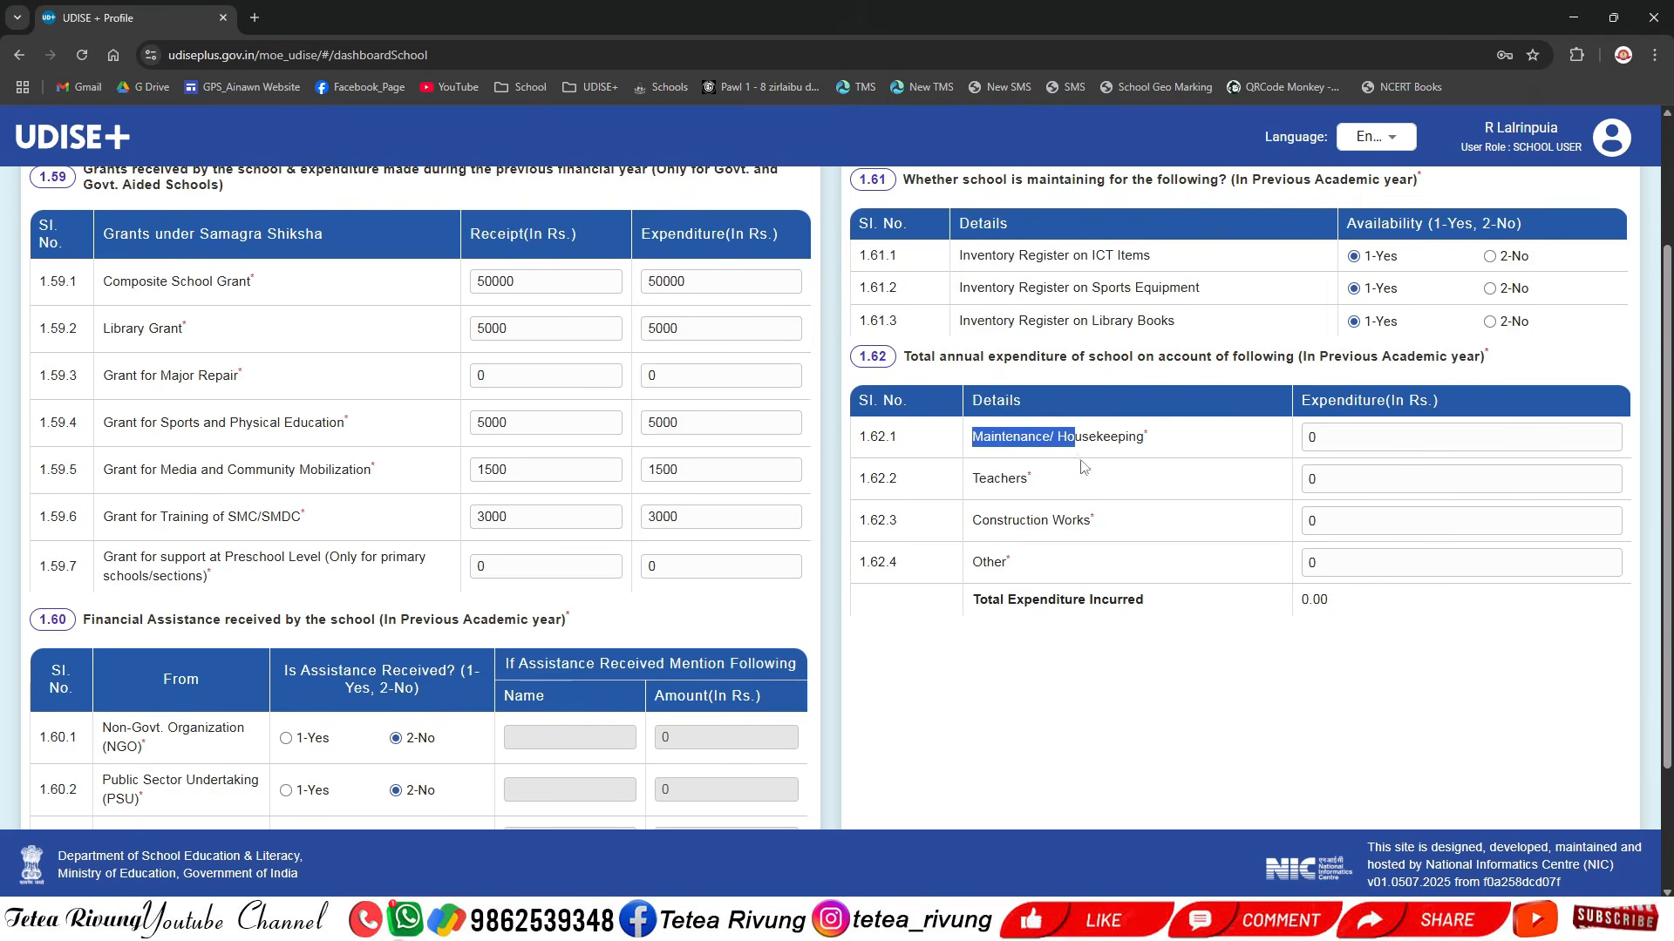
drag(970, 478, 1103, 487)
drag(972, 523, 1114, 548)
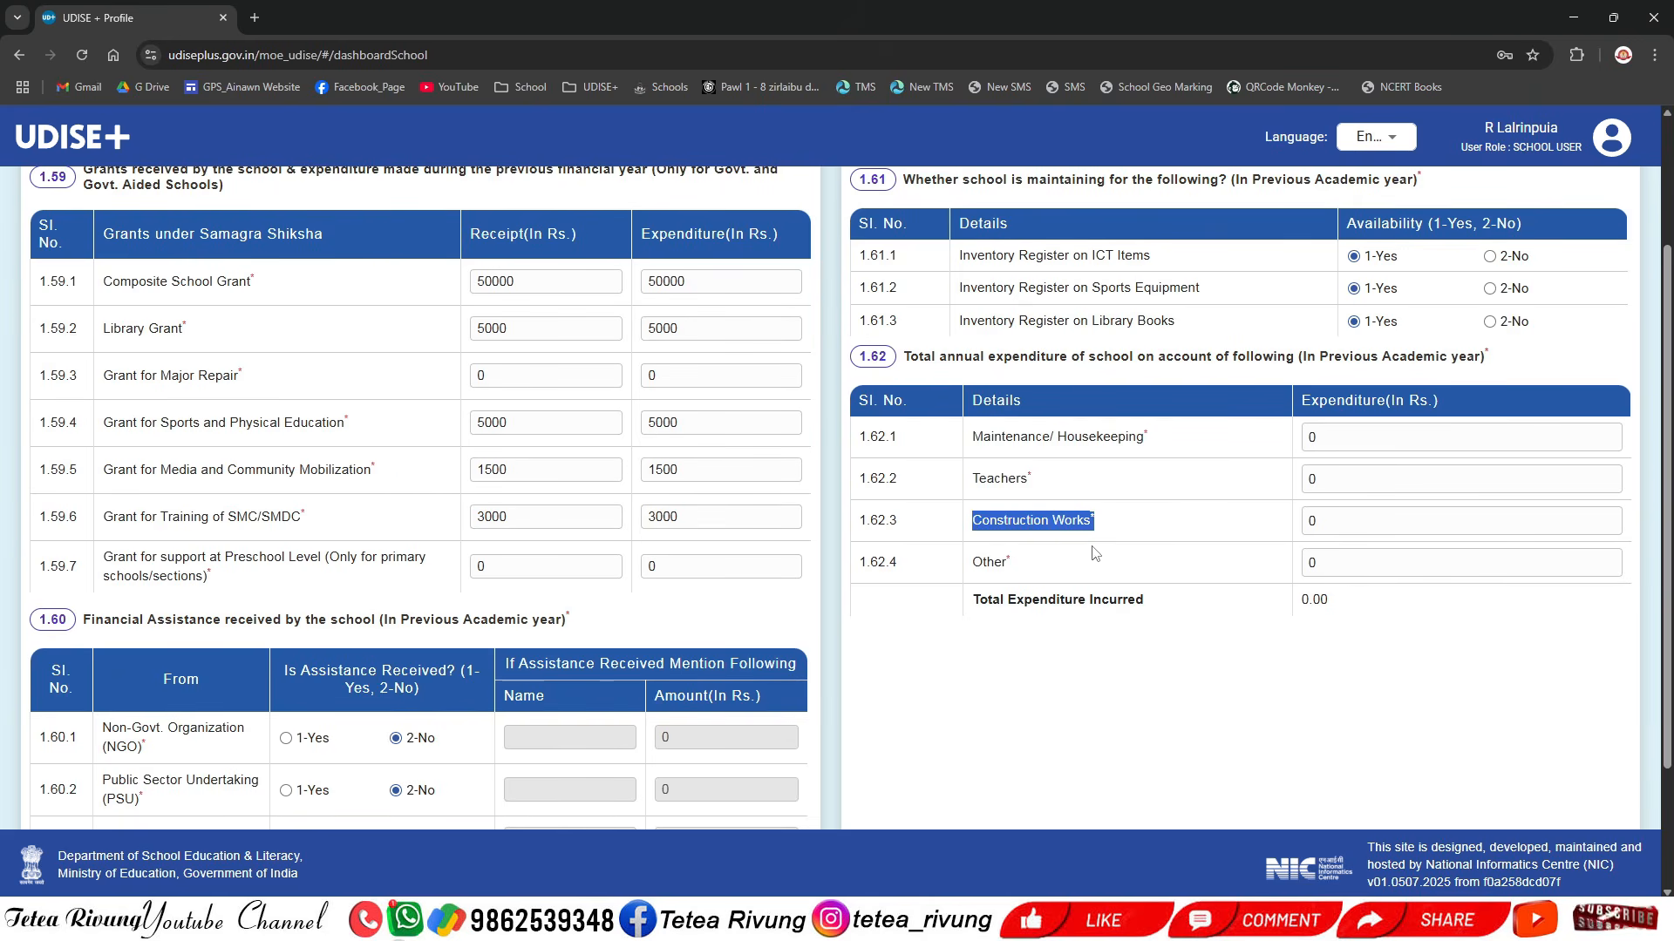
drag(975, 567, 1125, 581)
click(1150, 658)
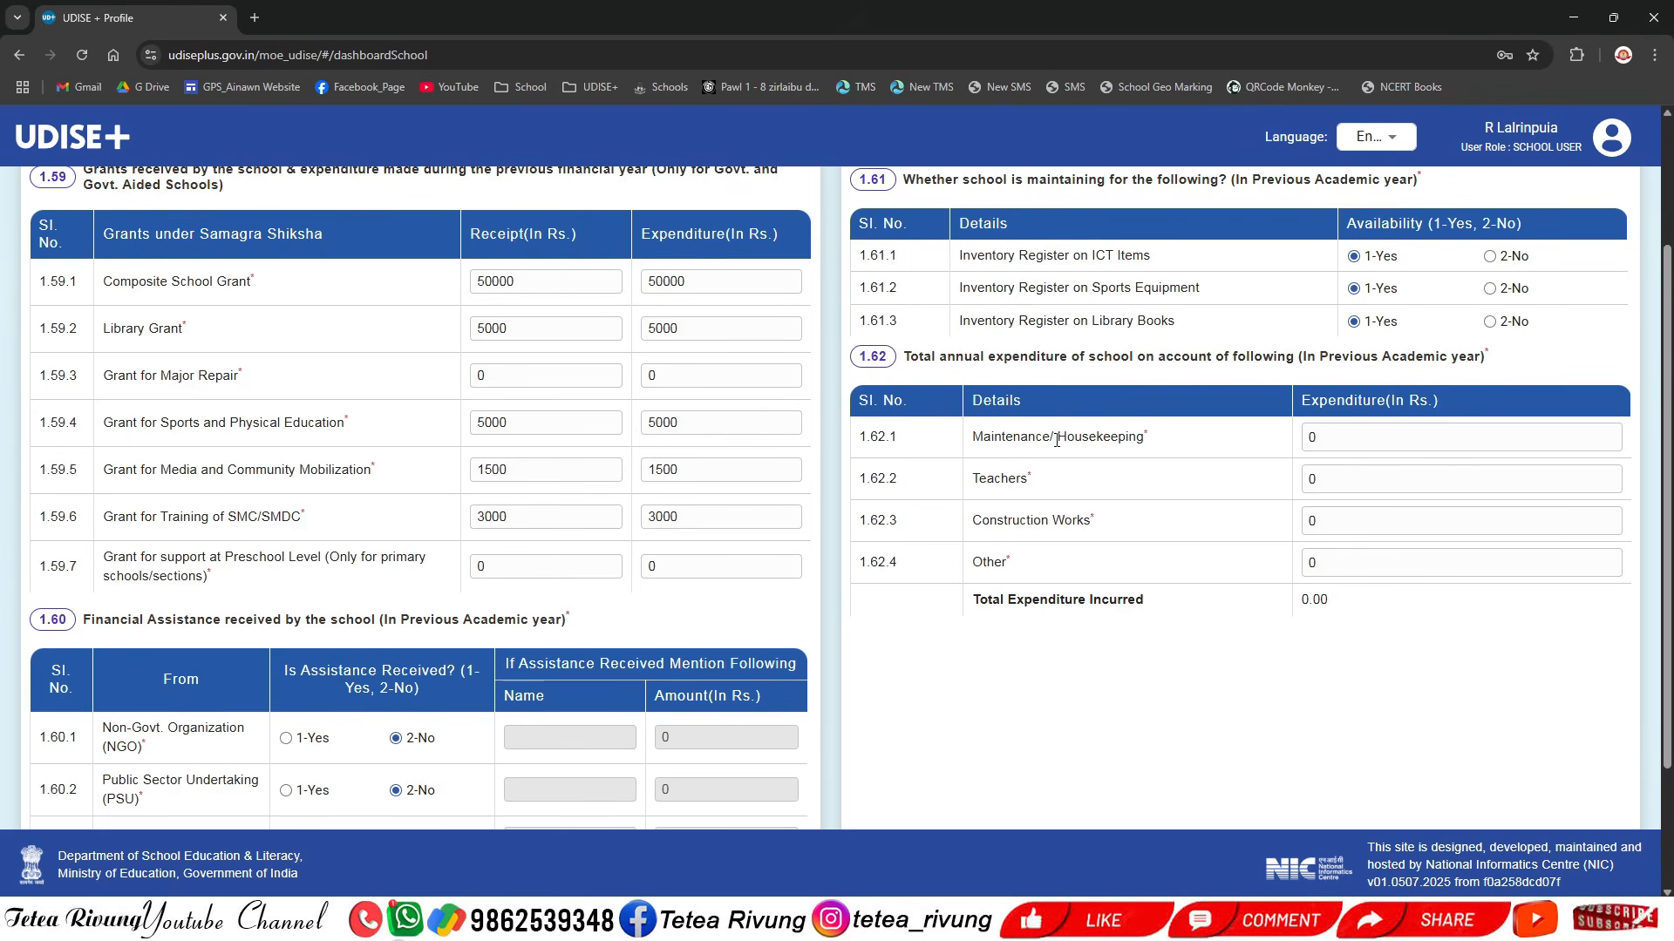
- Examine the Maintenance, Teachers, Construction Works and Other expenditure rows in 1.62 one by one
drag(1047, 437, 969, 439)
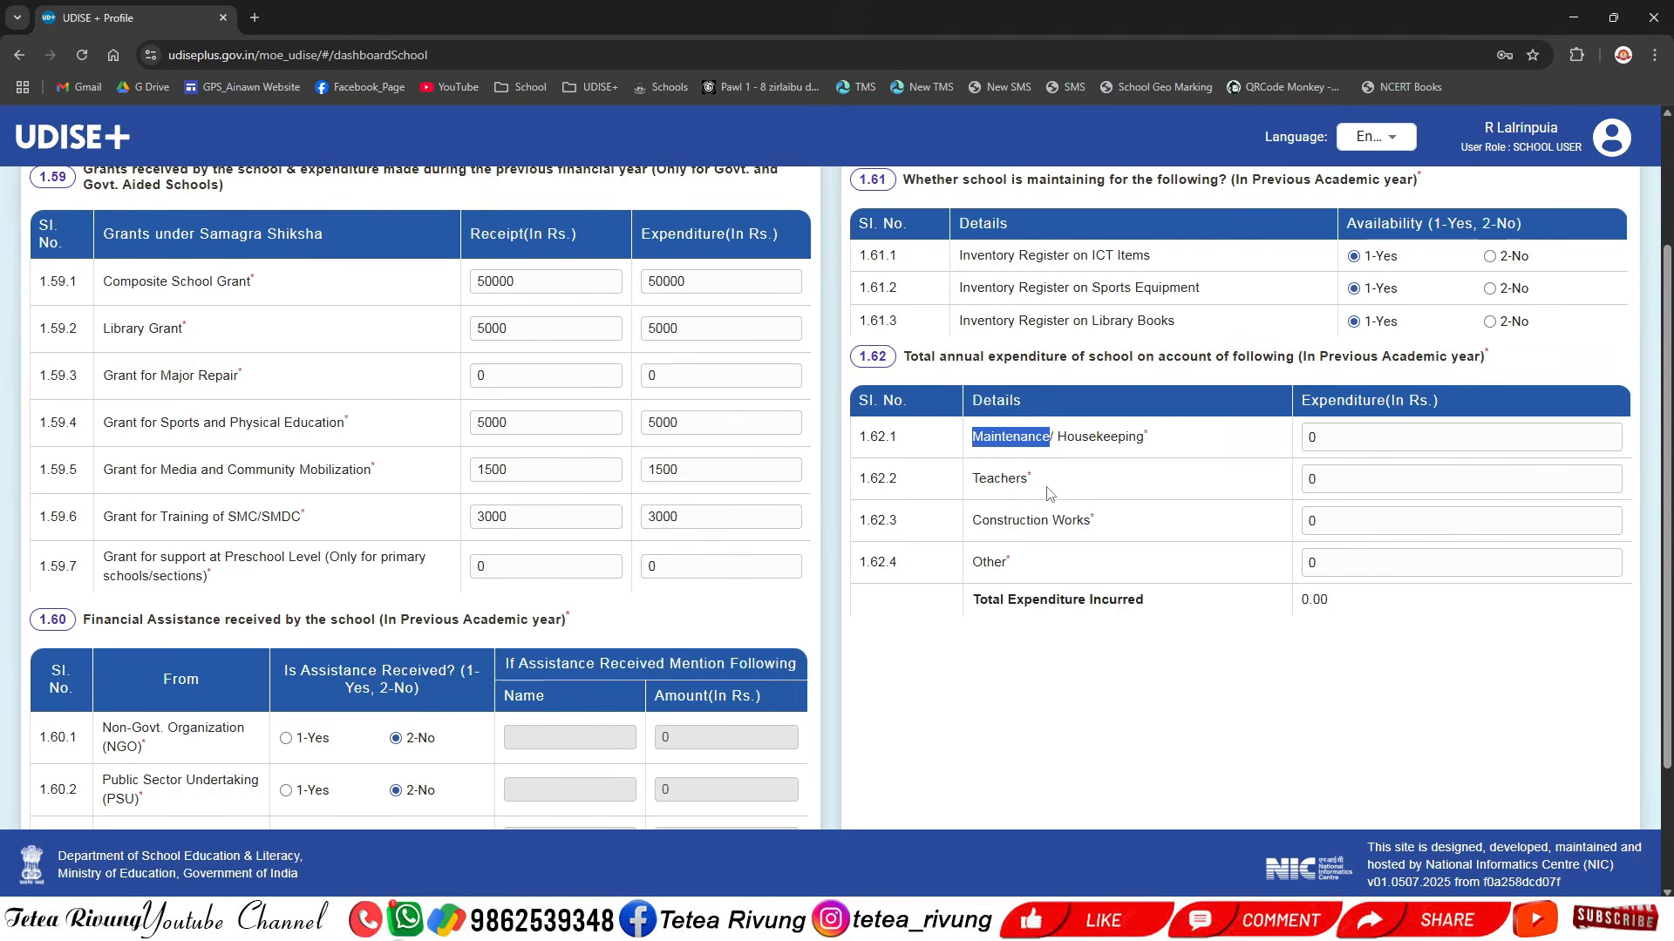
drag(1039, 479, 970, 480)
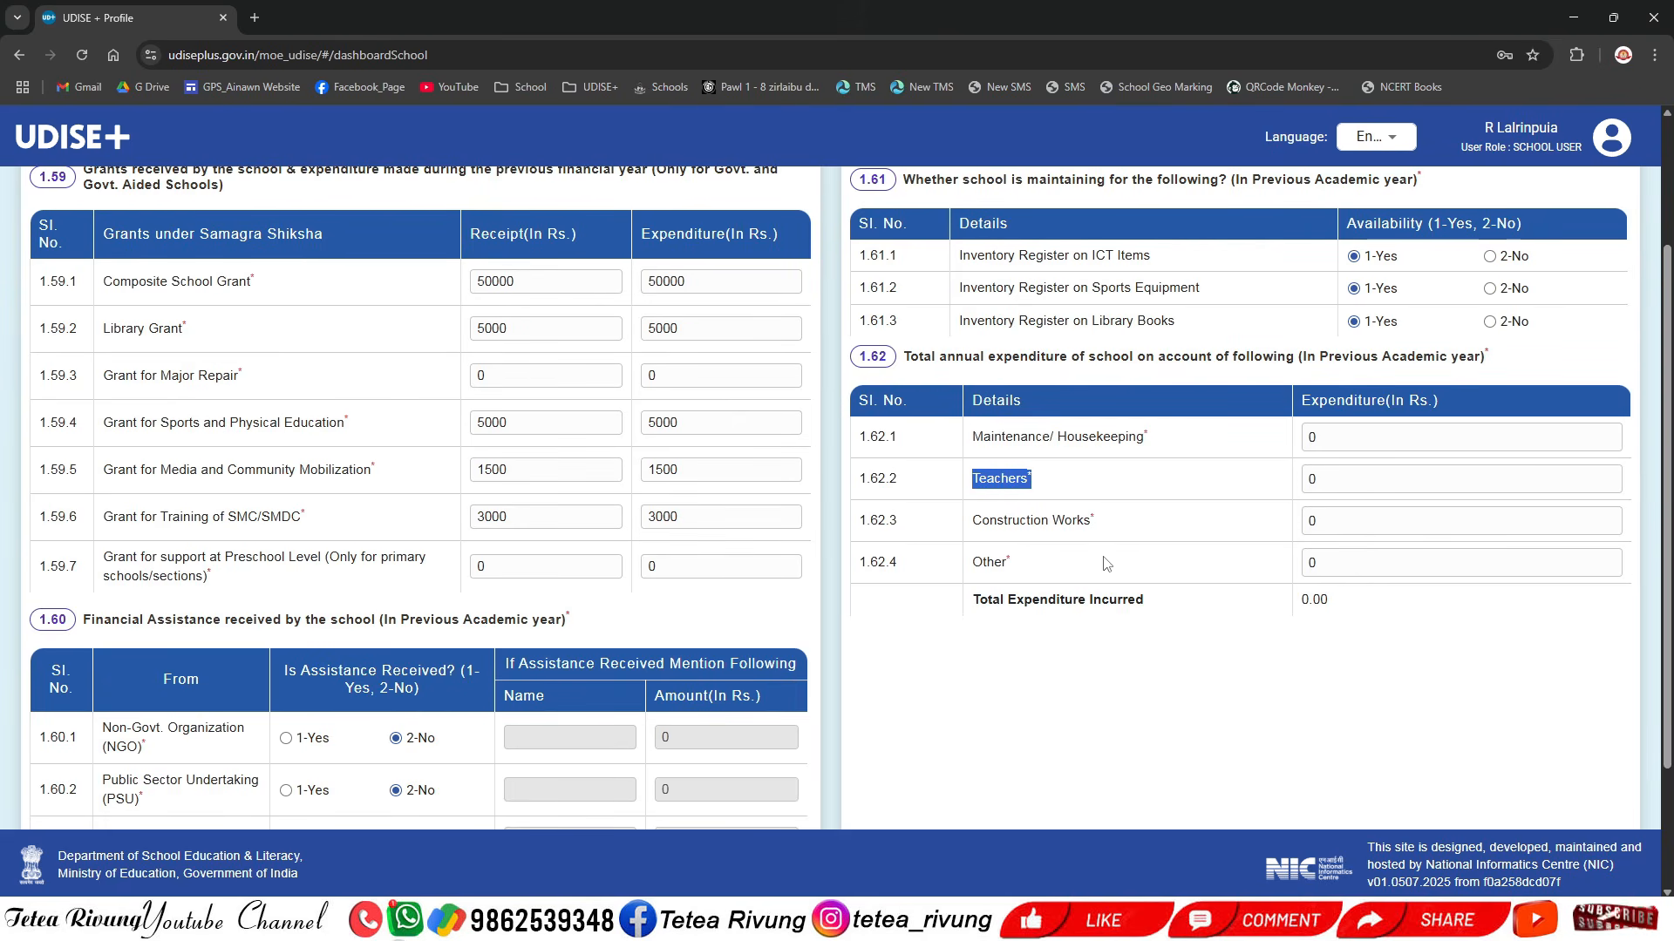
drag(1072, 486, 966, 493)
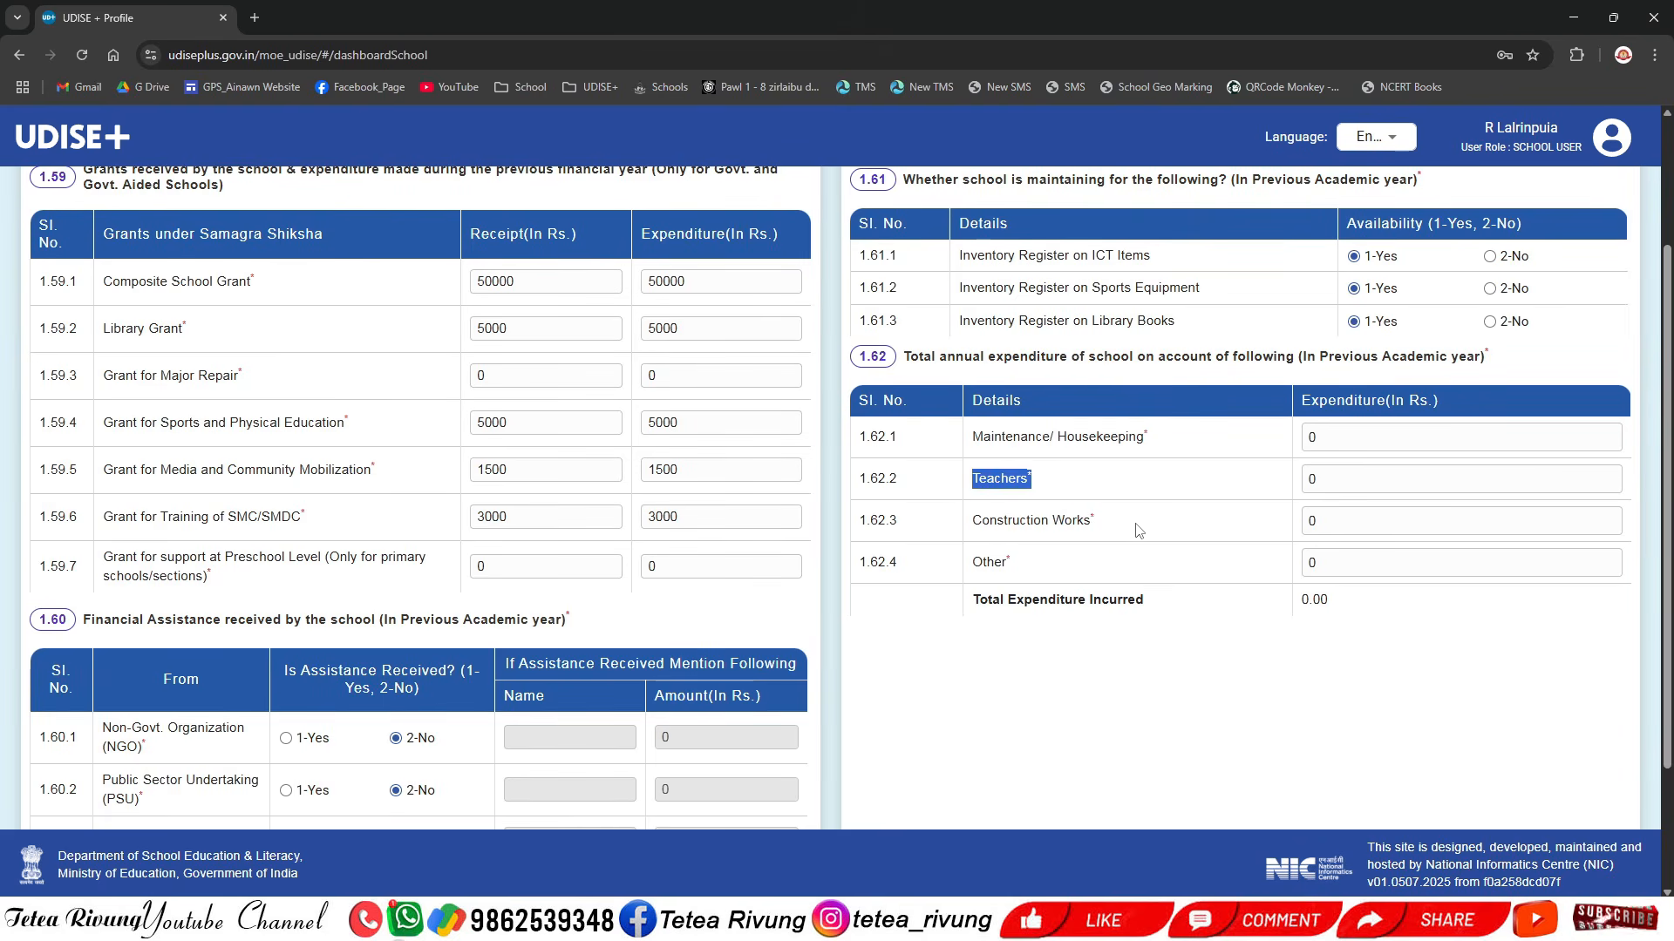
drag(1126, 526, 1004, 536)
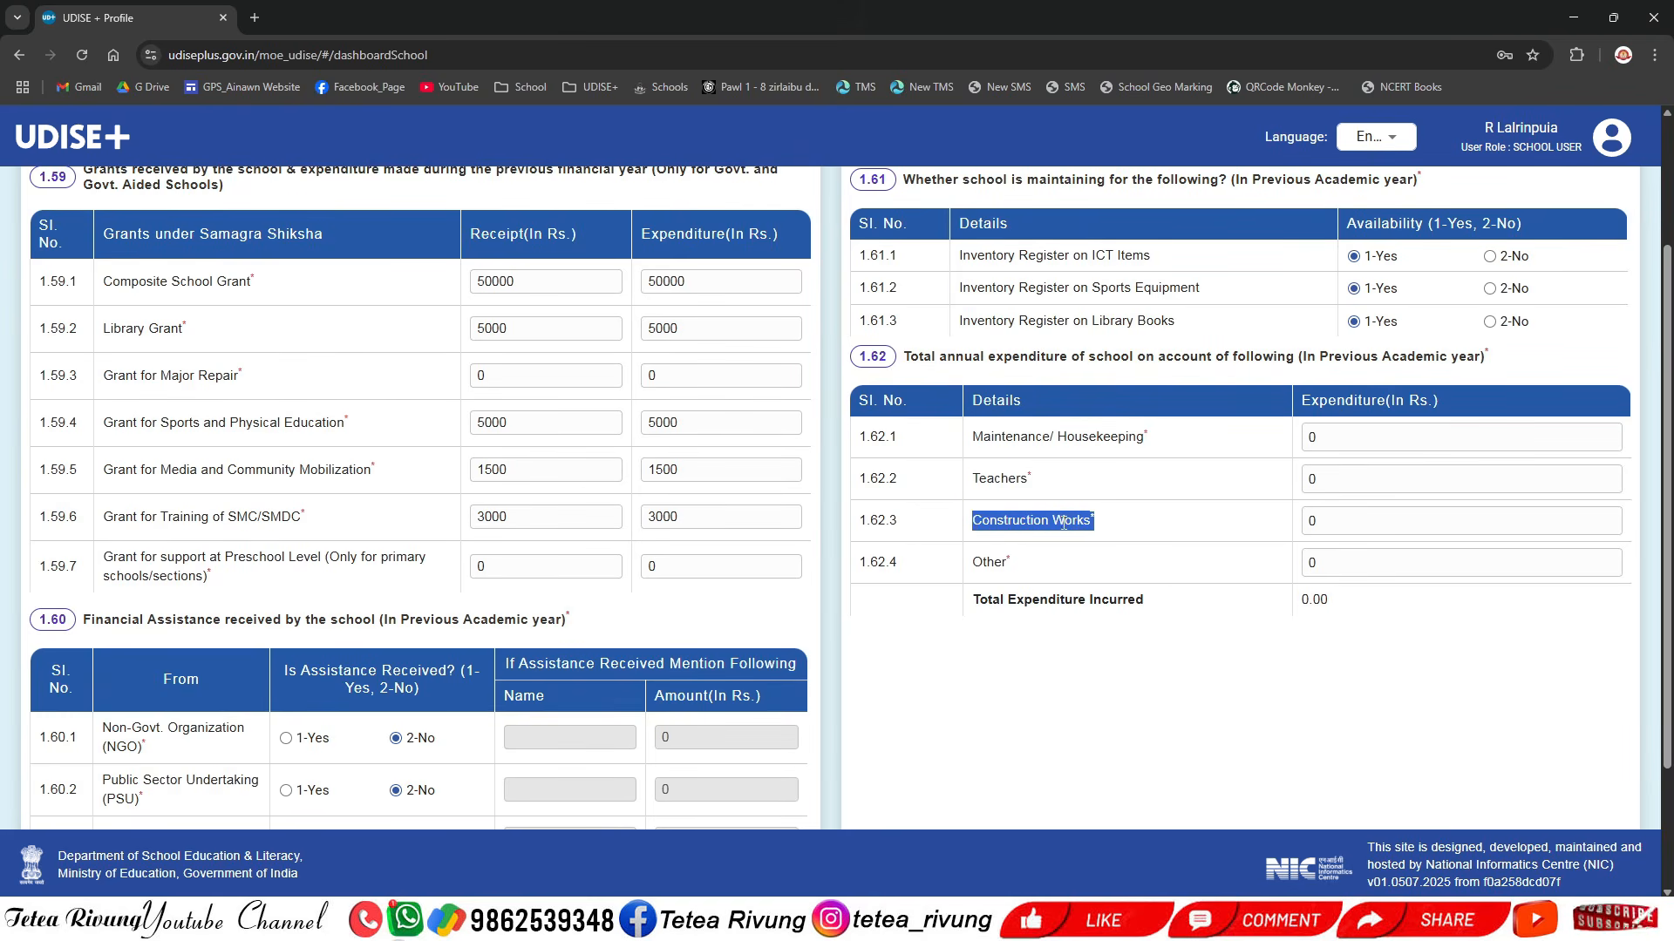
click(1118, 526)
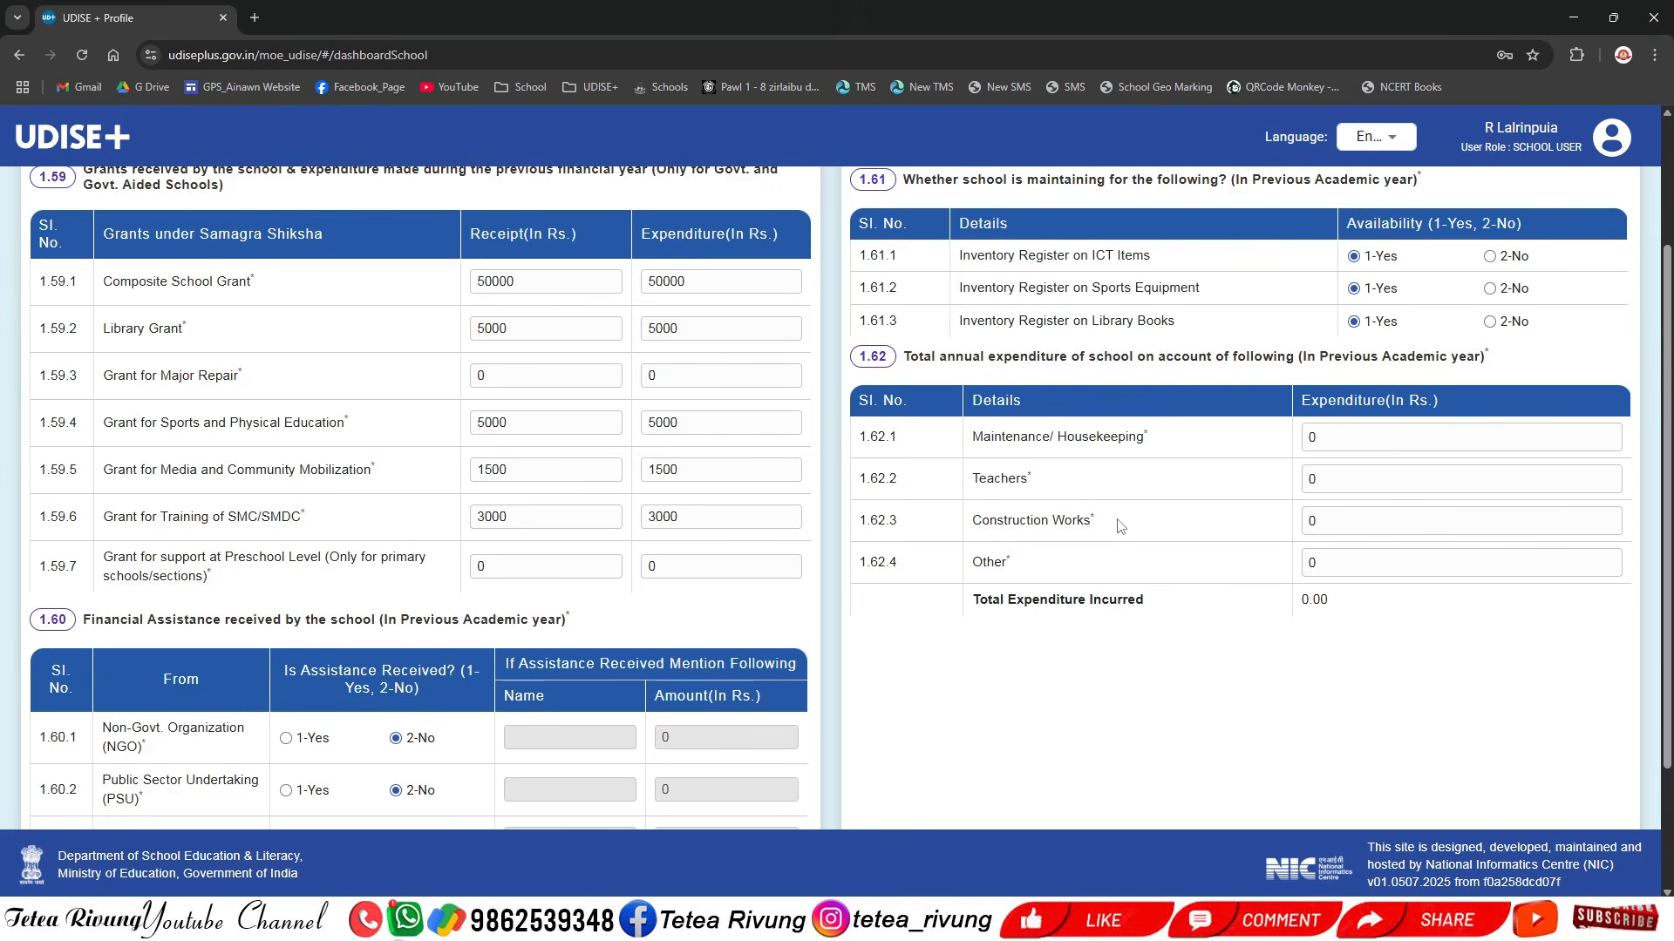
drag(1046, 567, 962, 568)
click(1107, 569)
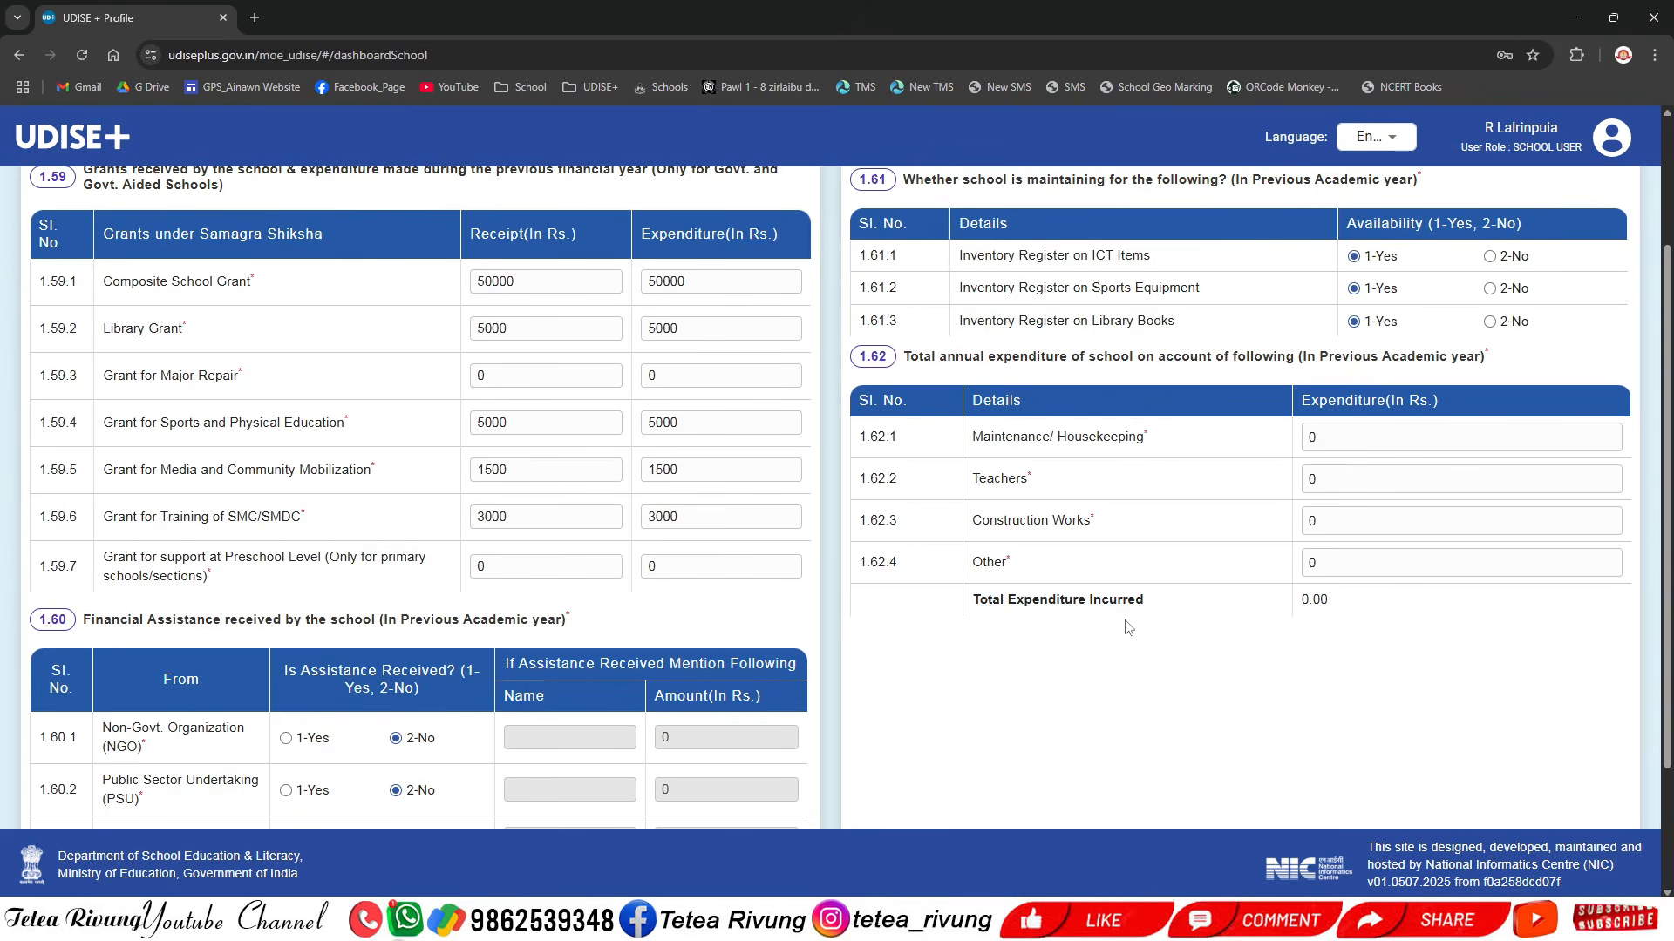
- Open the 2.1 to 2.6 Classroom section at Part A, Physical Facilities
scroll(1129, 628, up, 3)
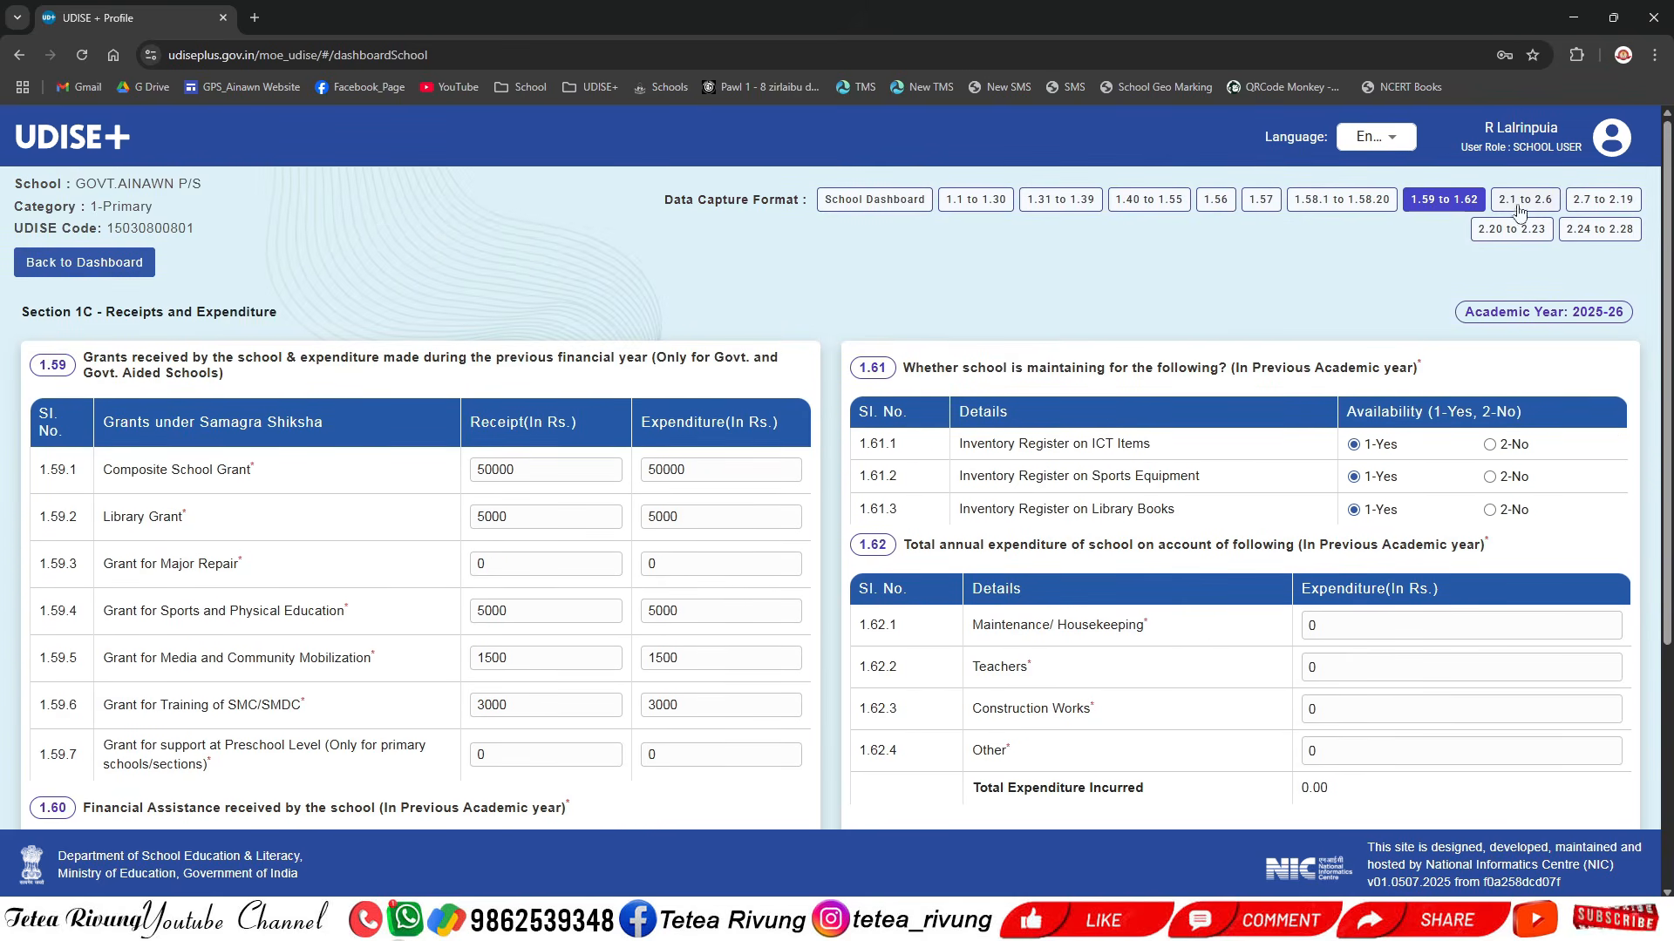
click(1518, 212)
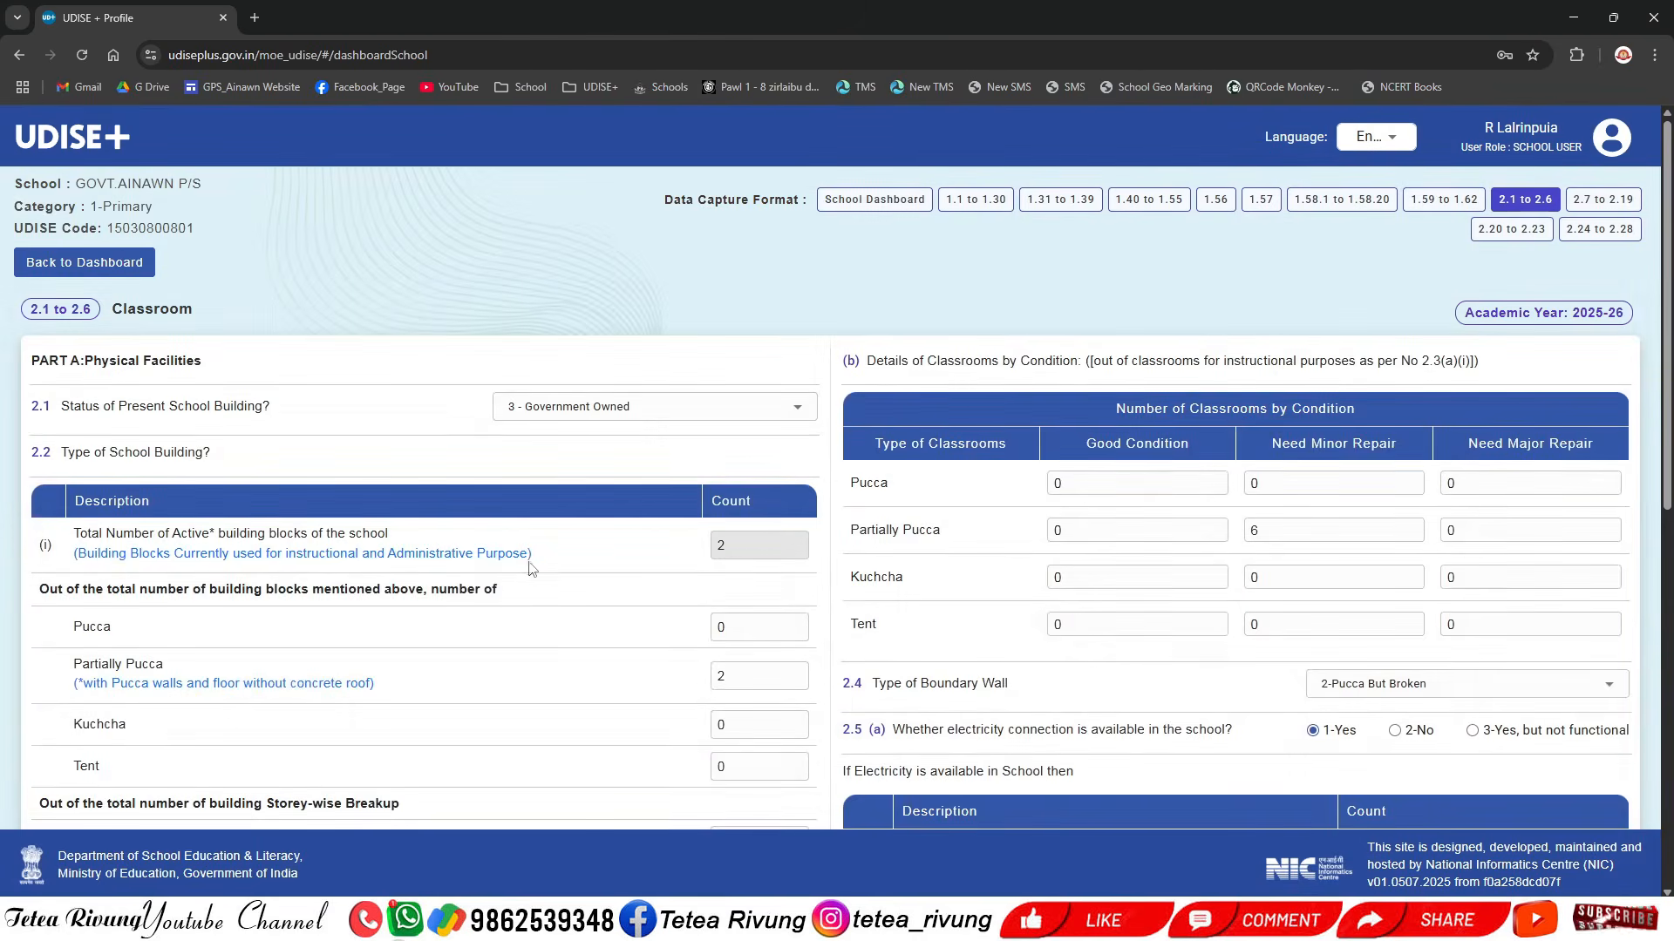
scroll(235, 430, down, 1)
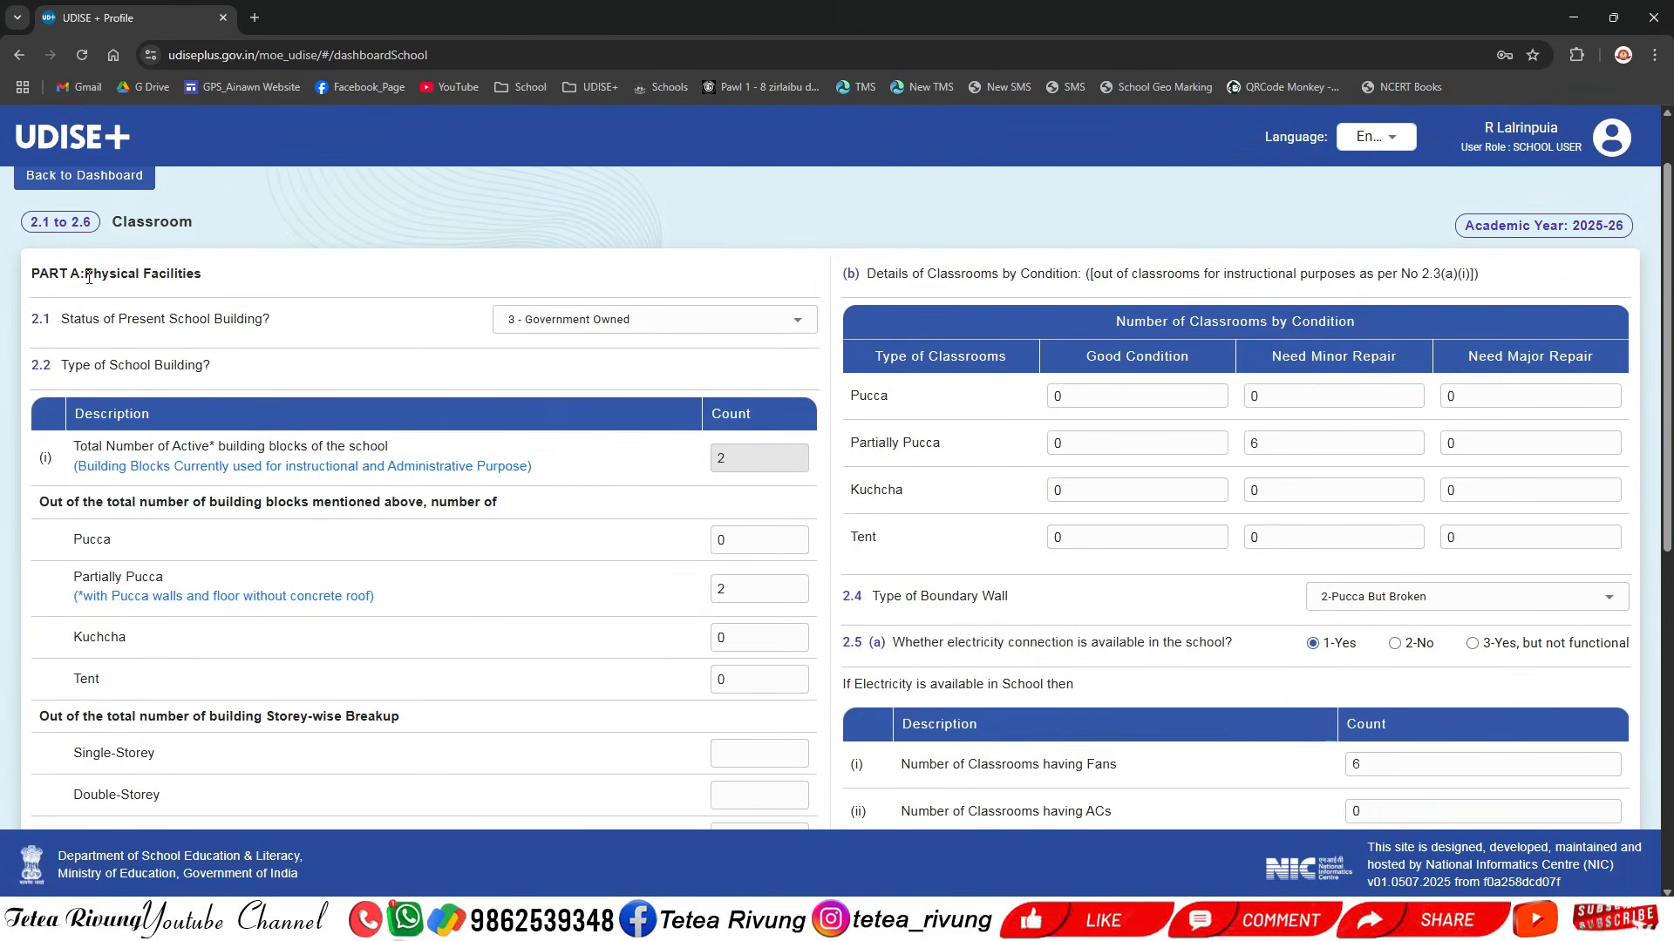
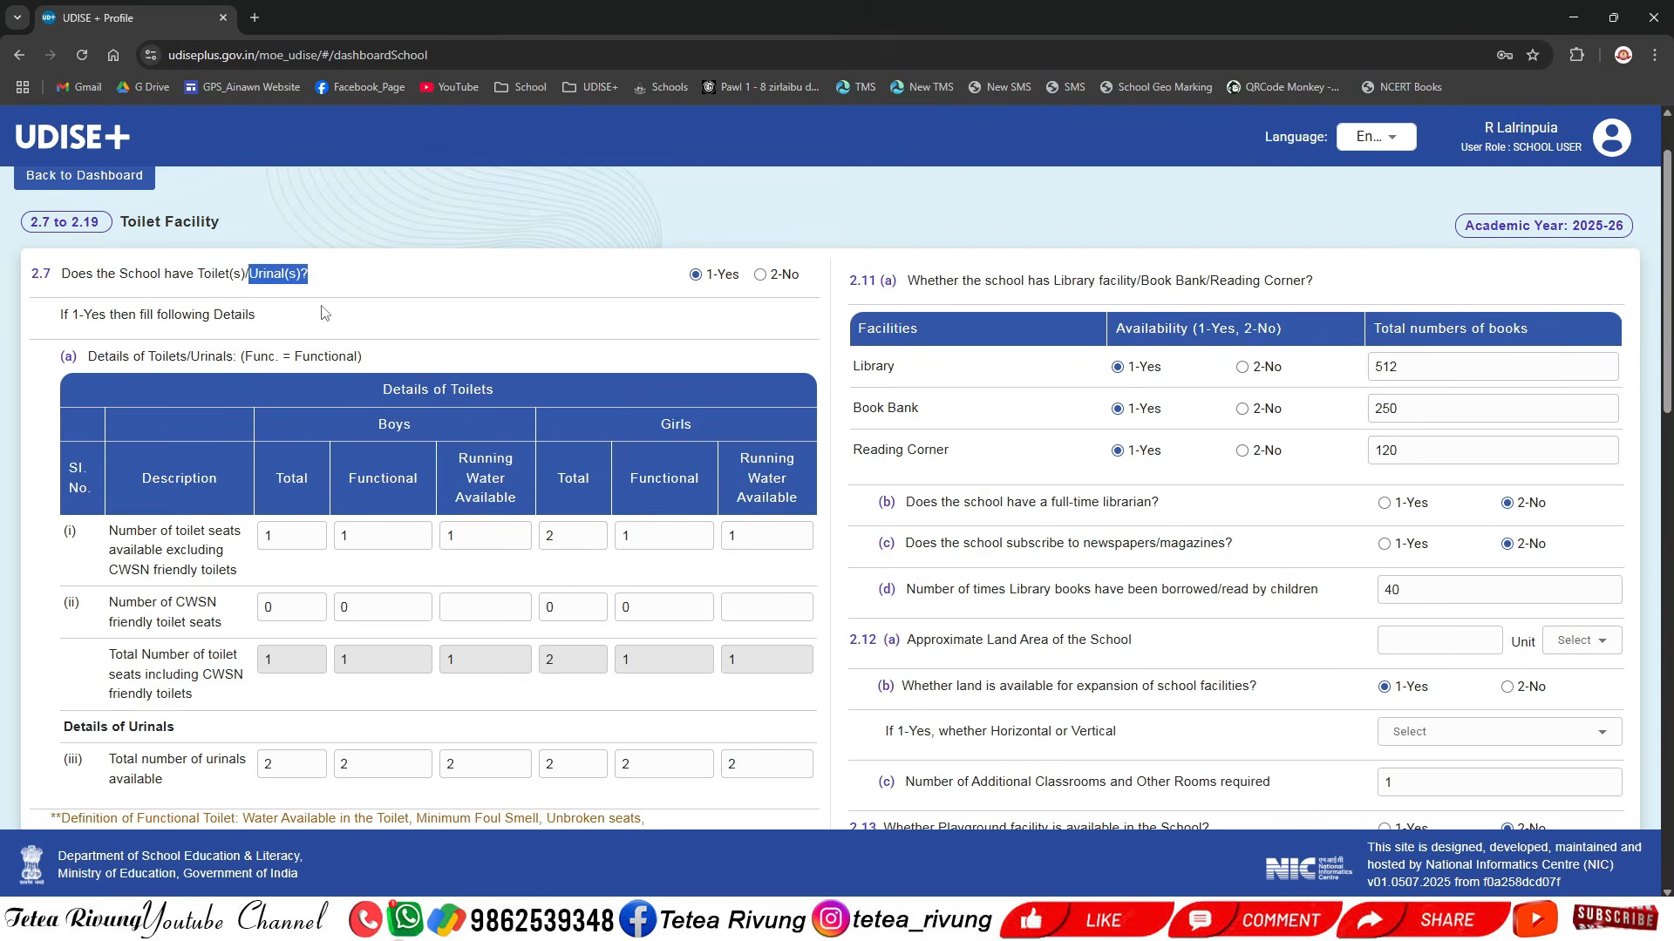
- Review the 2.7 question on whether the school has toilets or urinals and its availability answer
scroll(436, 301, down, 1)
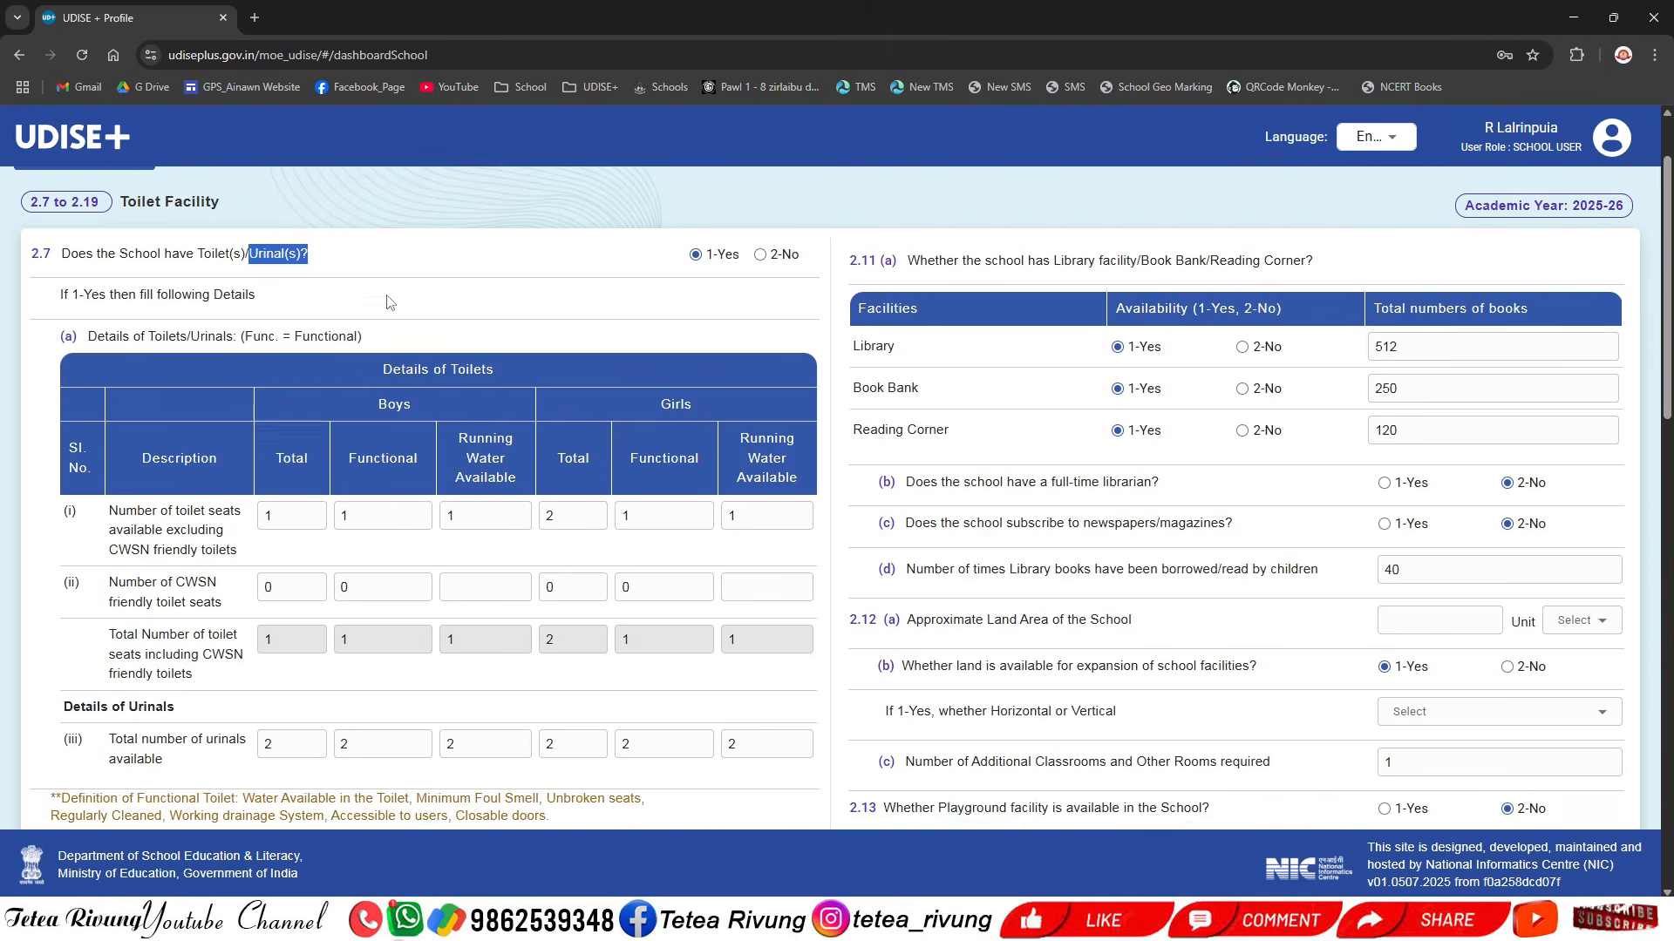
scroll(610, 300, up, 1)
click(703, 313)
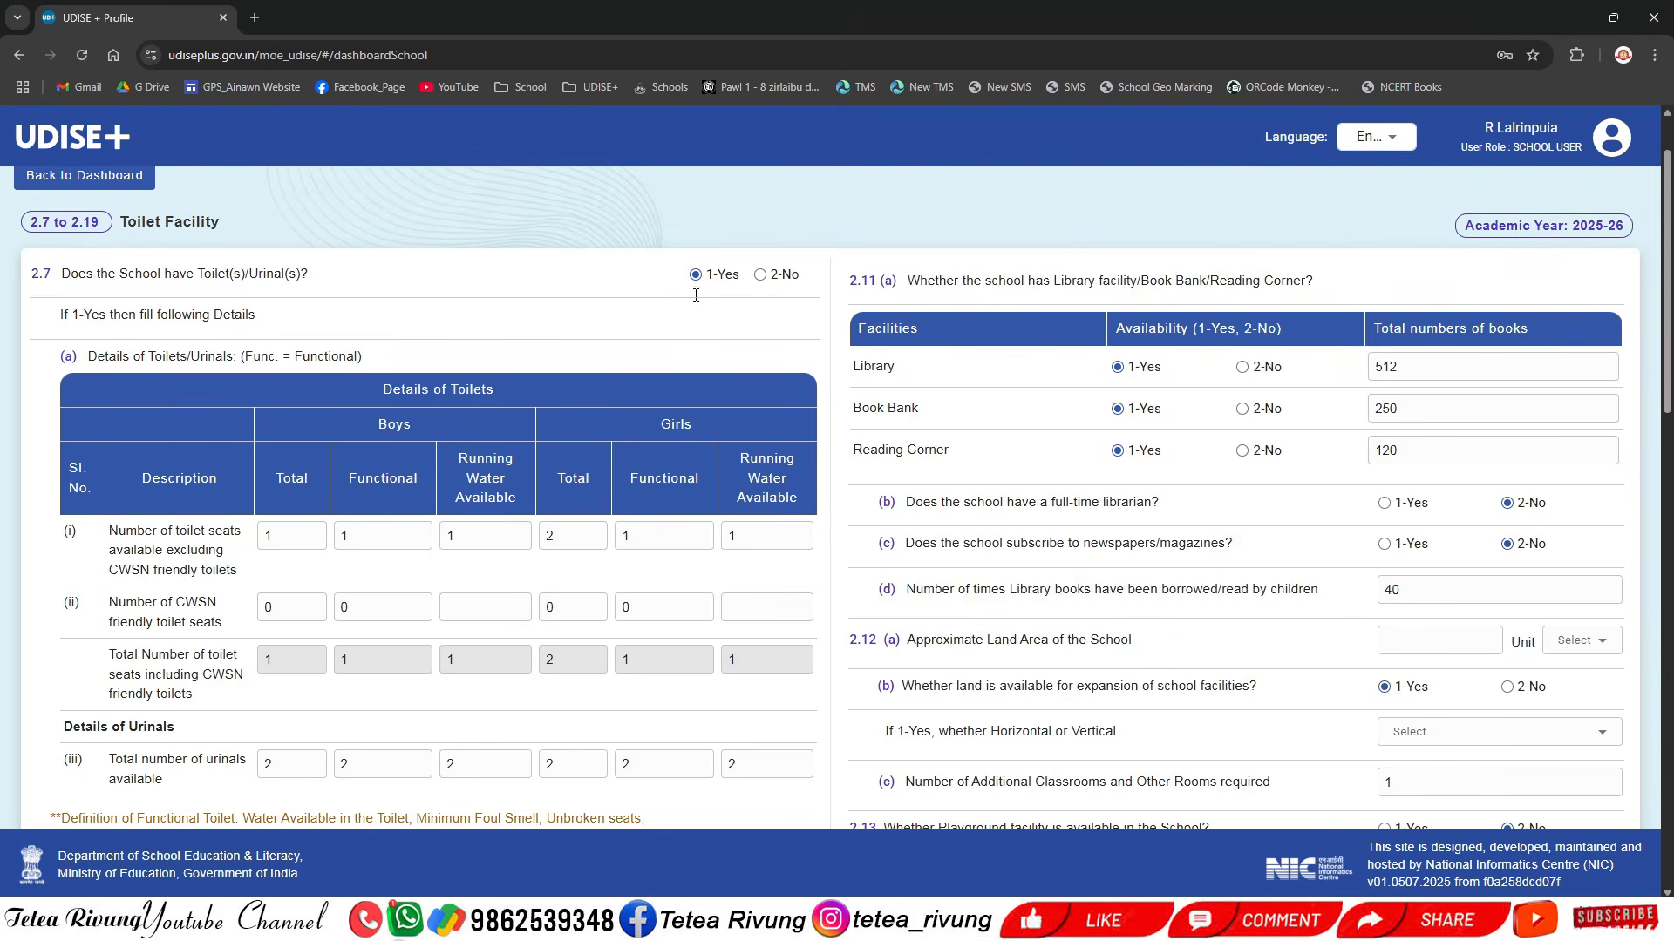
- Review the boys' total and functional toilet seats, excluding CWSN-friendly toilets, in row (i) of 2.7(a)
scroll(355, 345, down, 1)
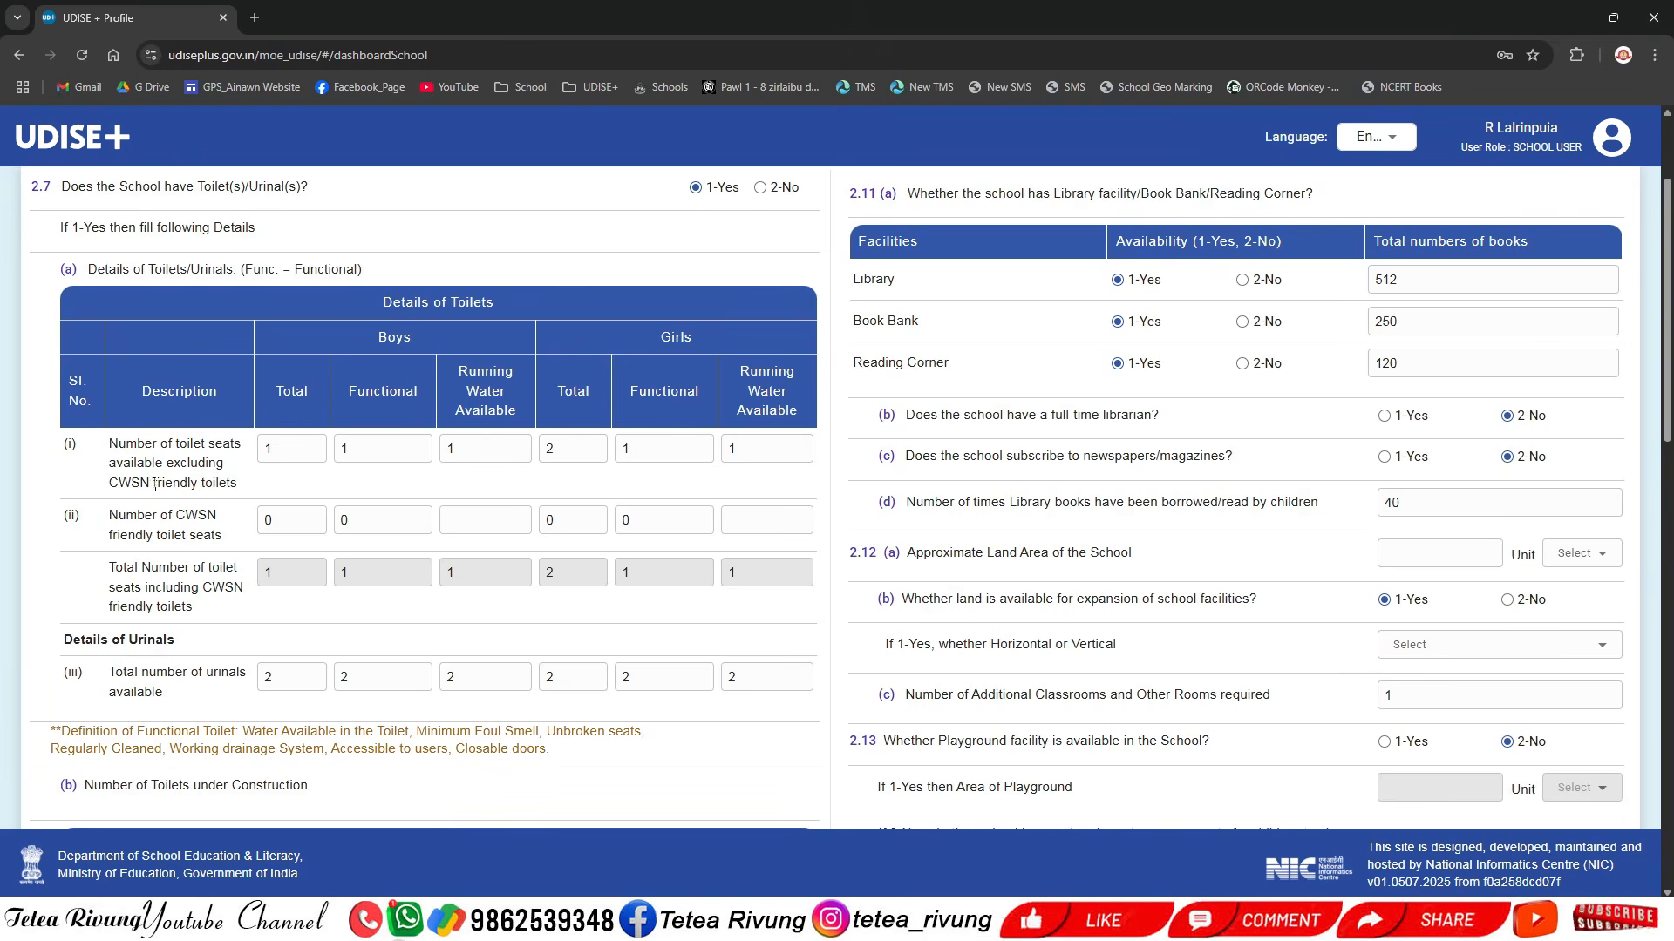
drag(232, 481, 115, 451)
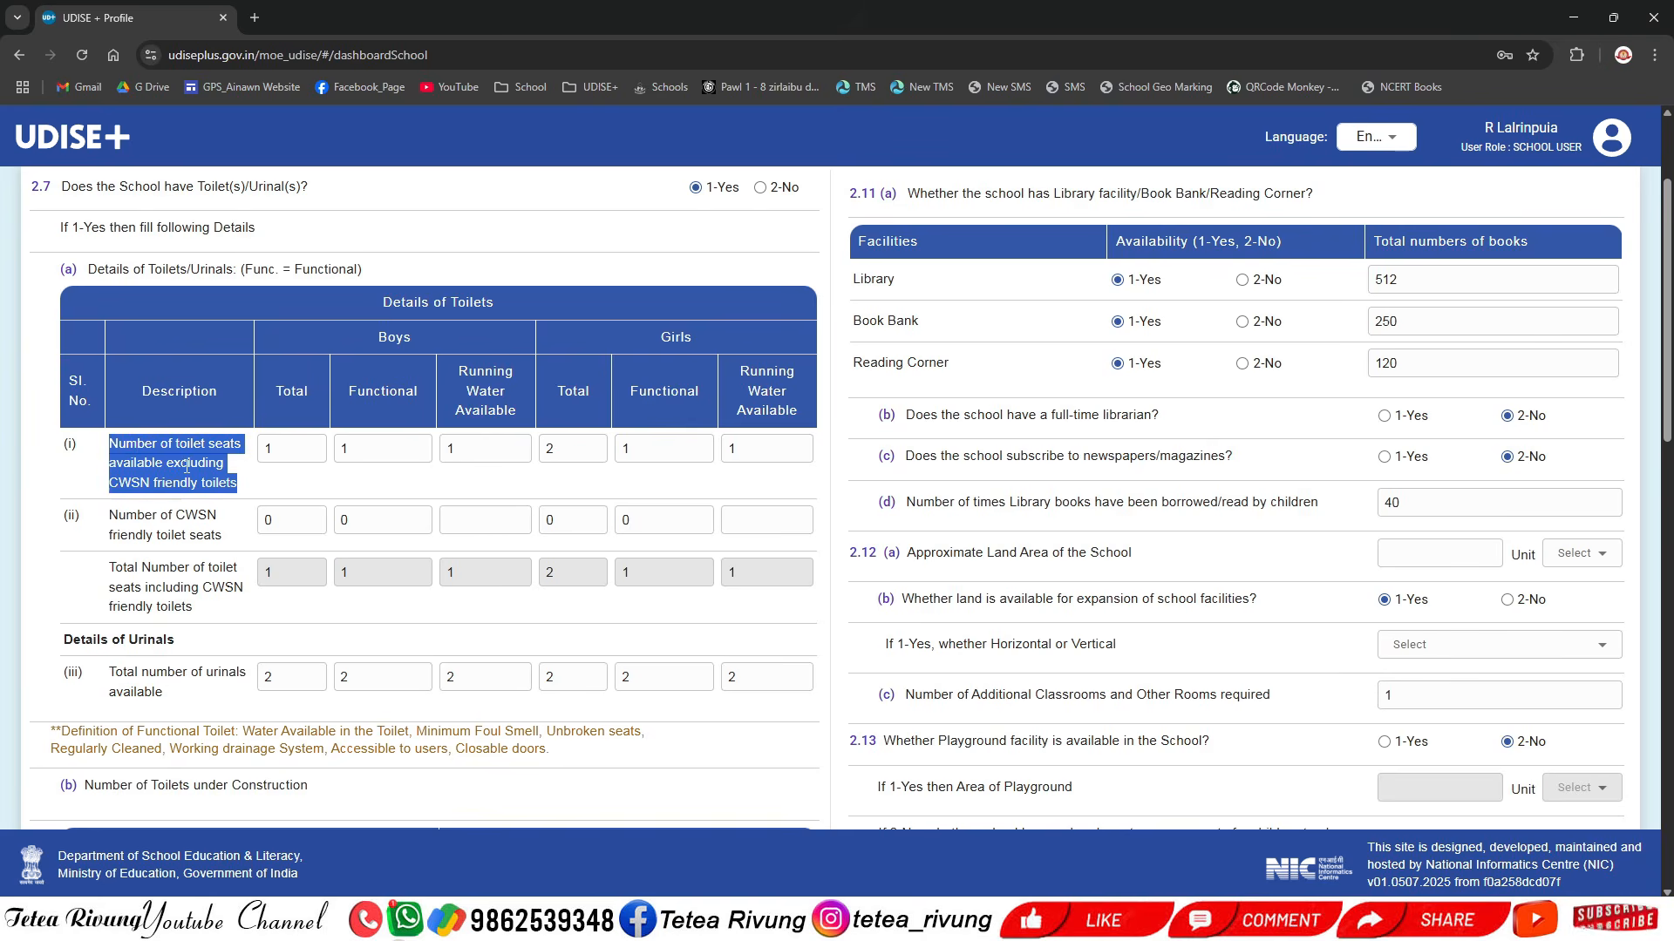
drag(277, 448, 222, 462)
double_click(346, 448)
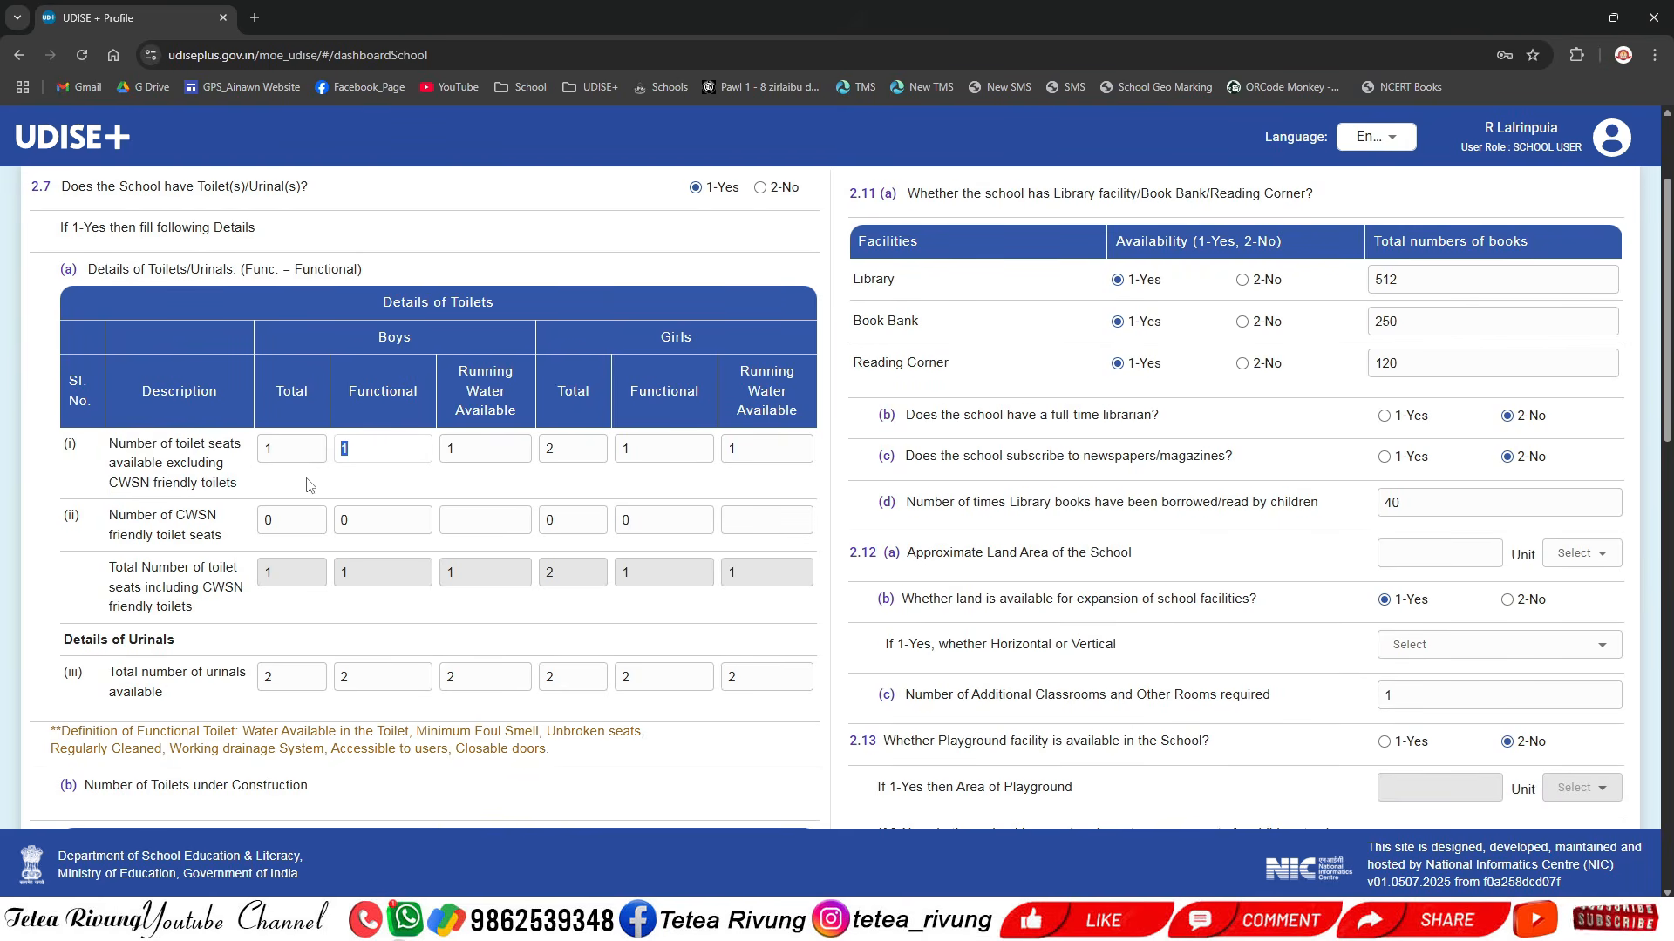
- Review the boys' running-water entry and the girls' total, functional and running-water toilet seats in row (i) of 2.7(a)
key(Tab)
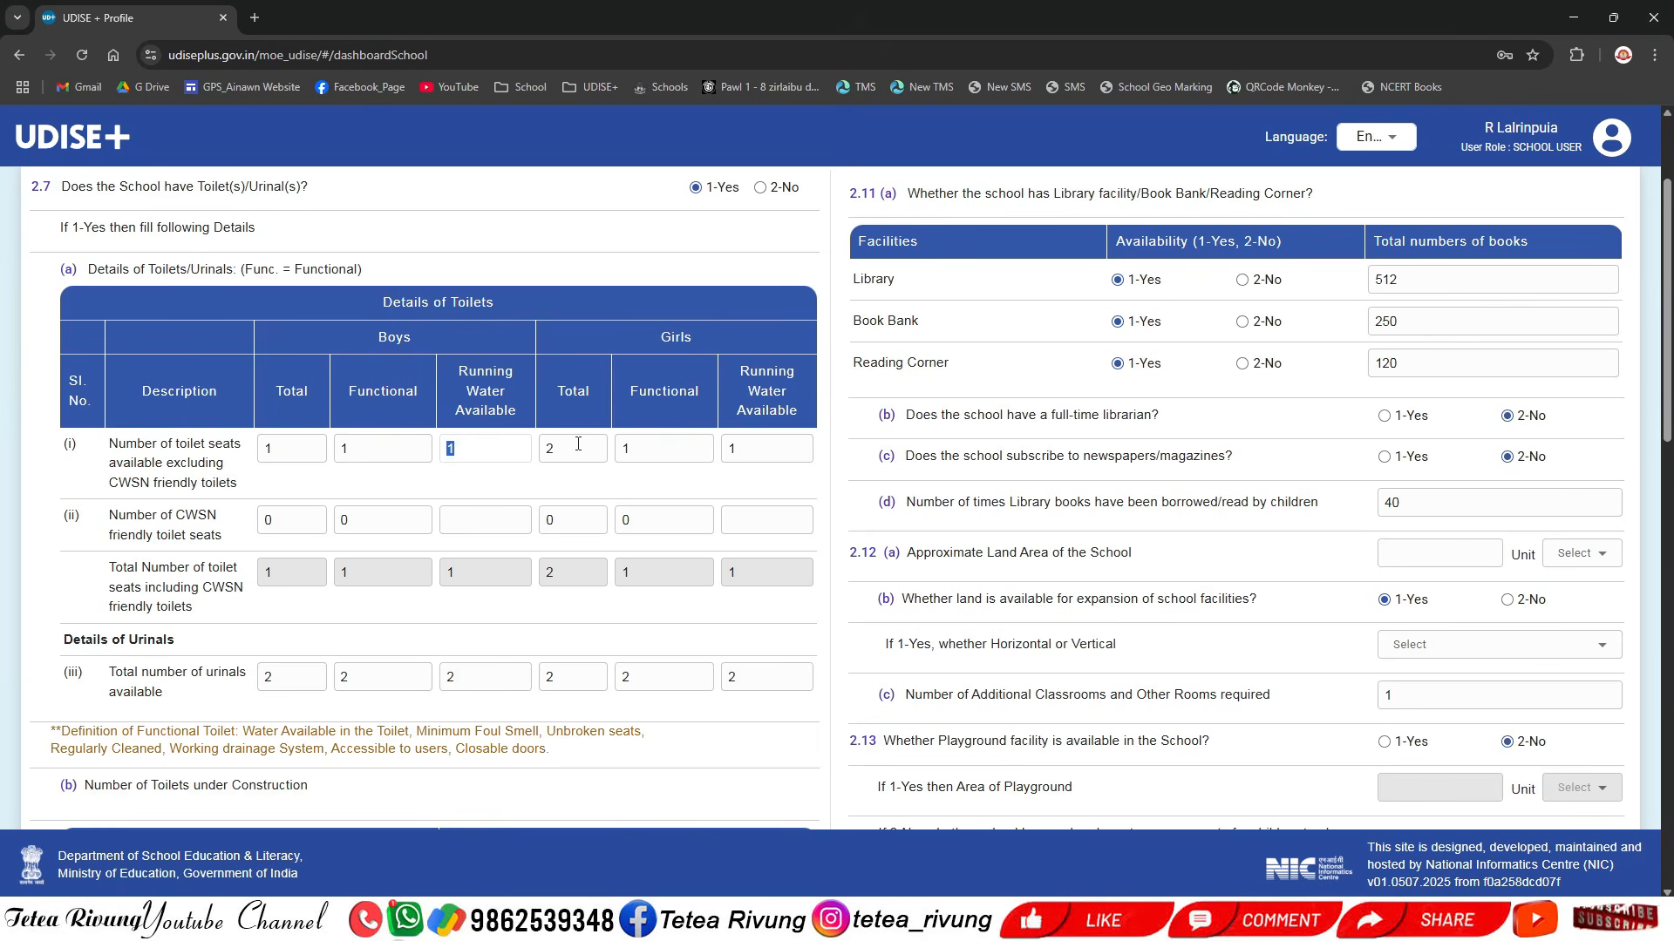
key(Tab)
key(Tab)
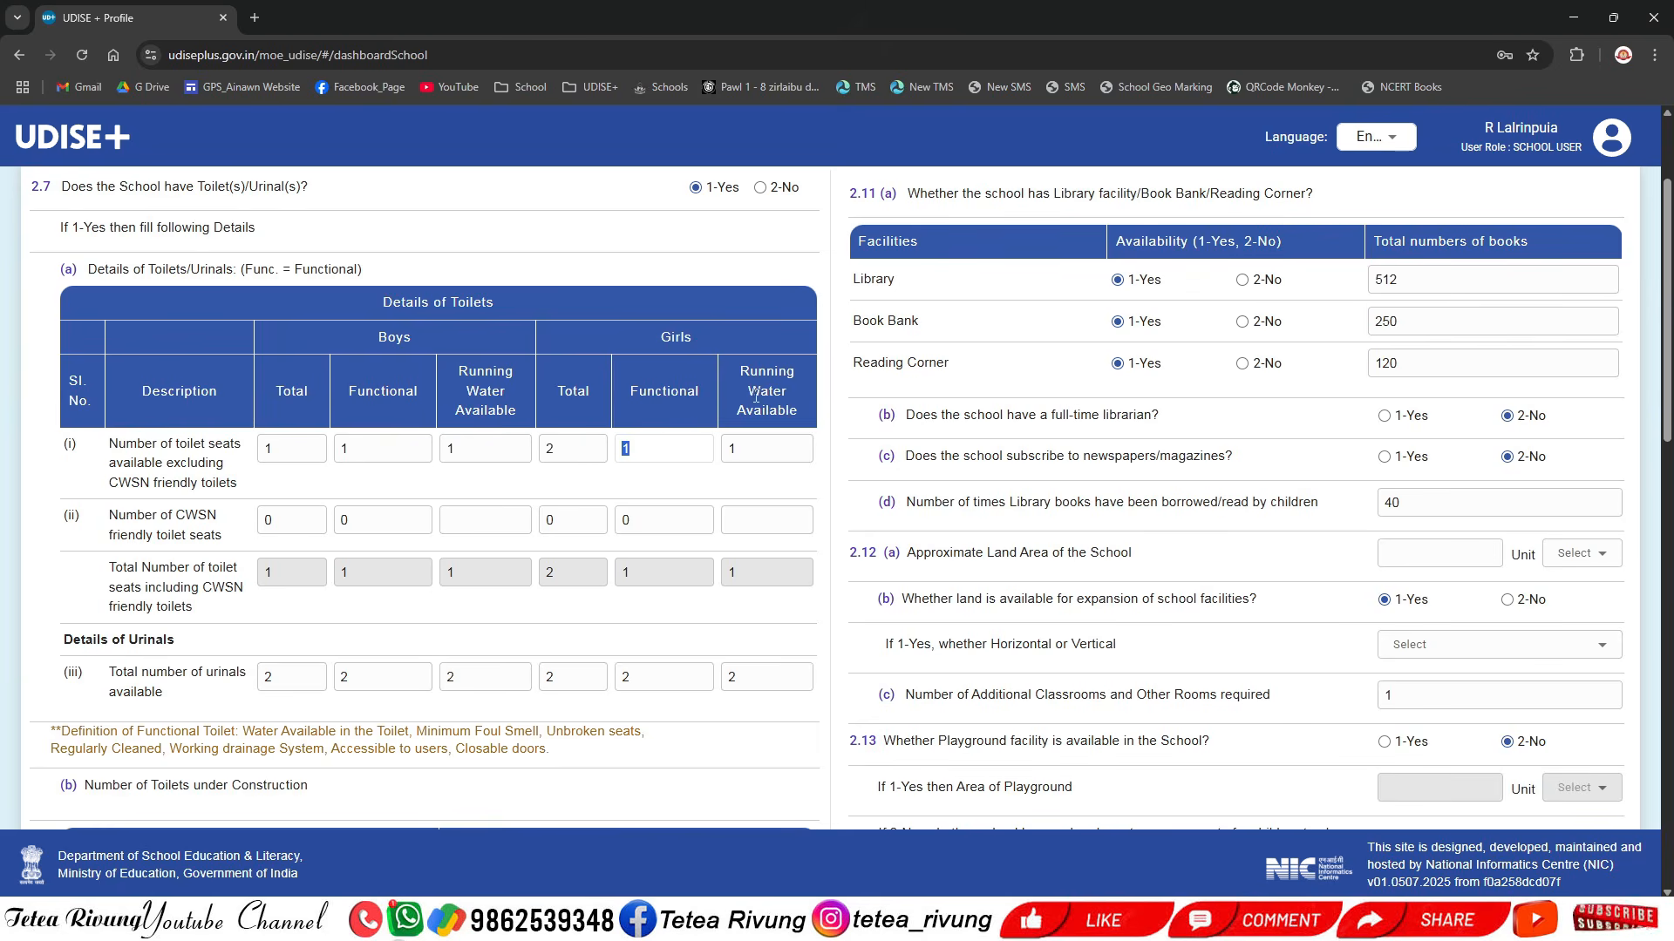
key(Tab)
key(shift+Tab)
key(shift+Tab)
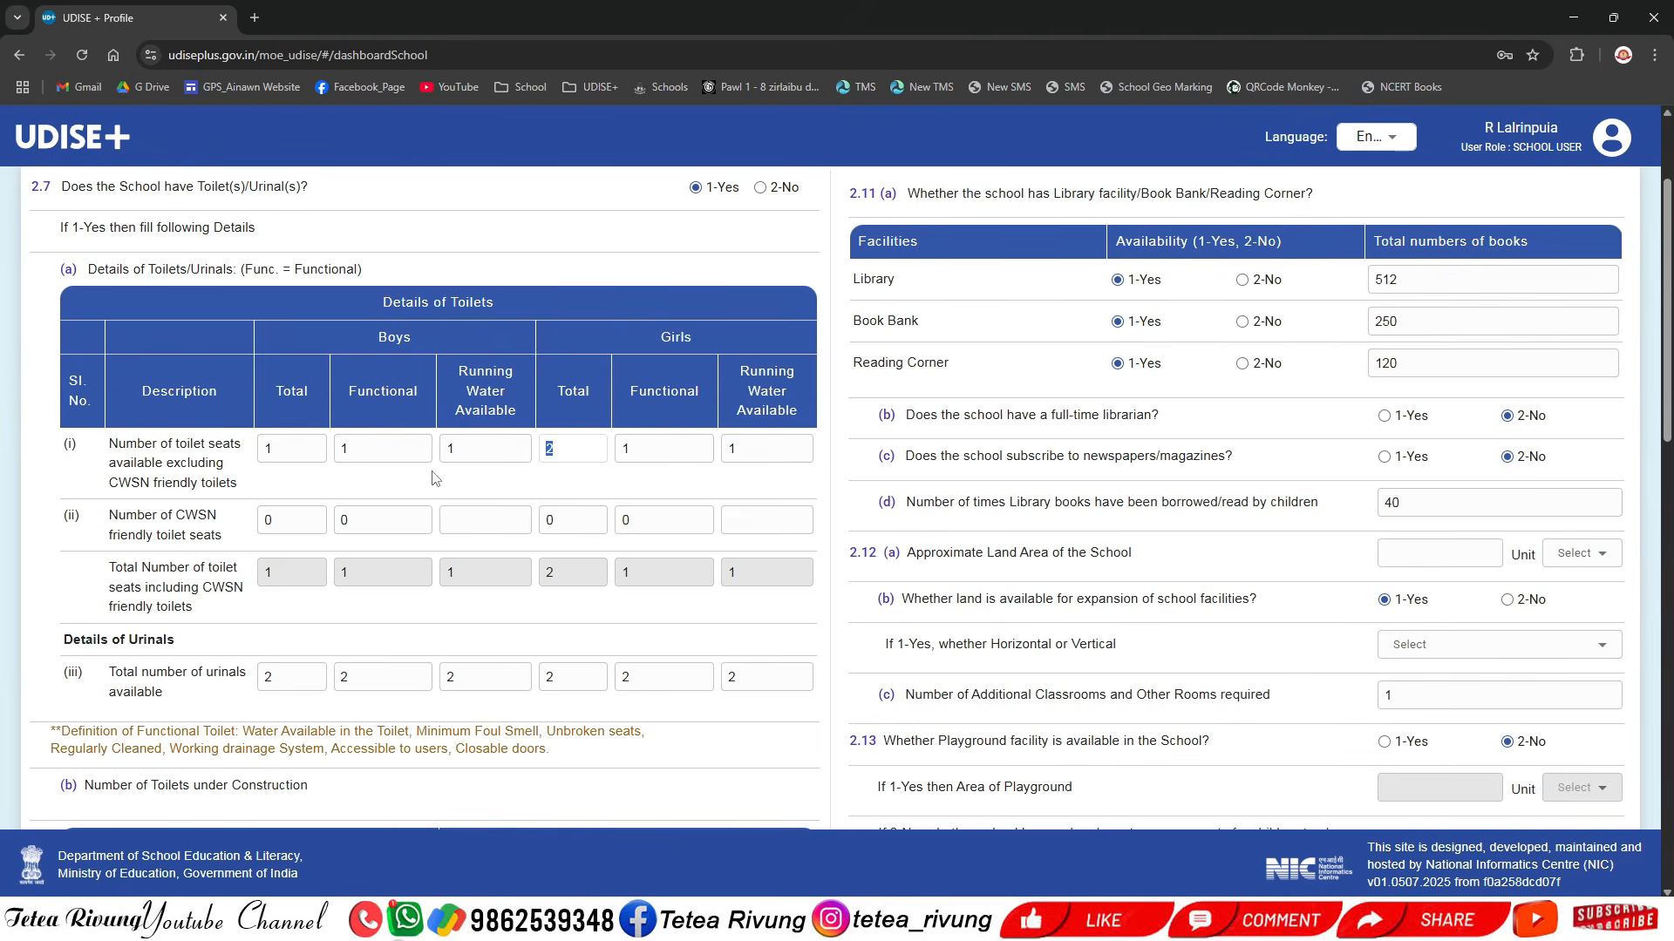
click(666, 459)
- Review the CWSN-friendly toilet seat entries for boys and girls in row (ii) of 2.7(a)
scroll(484, 488, down, 1)
drag(224, 451, 109, 428)
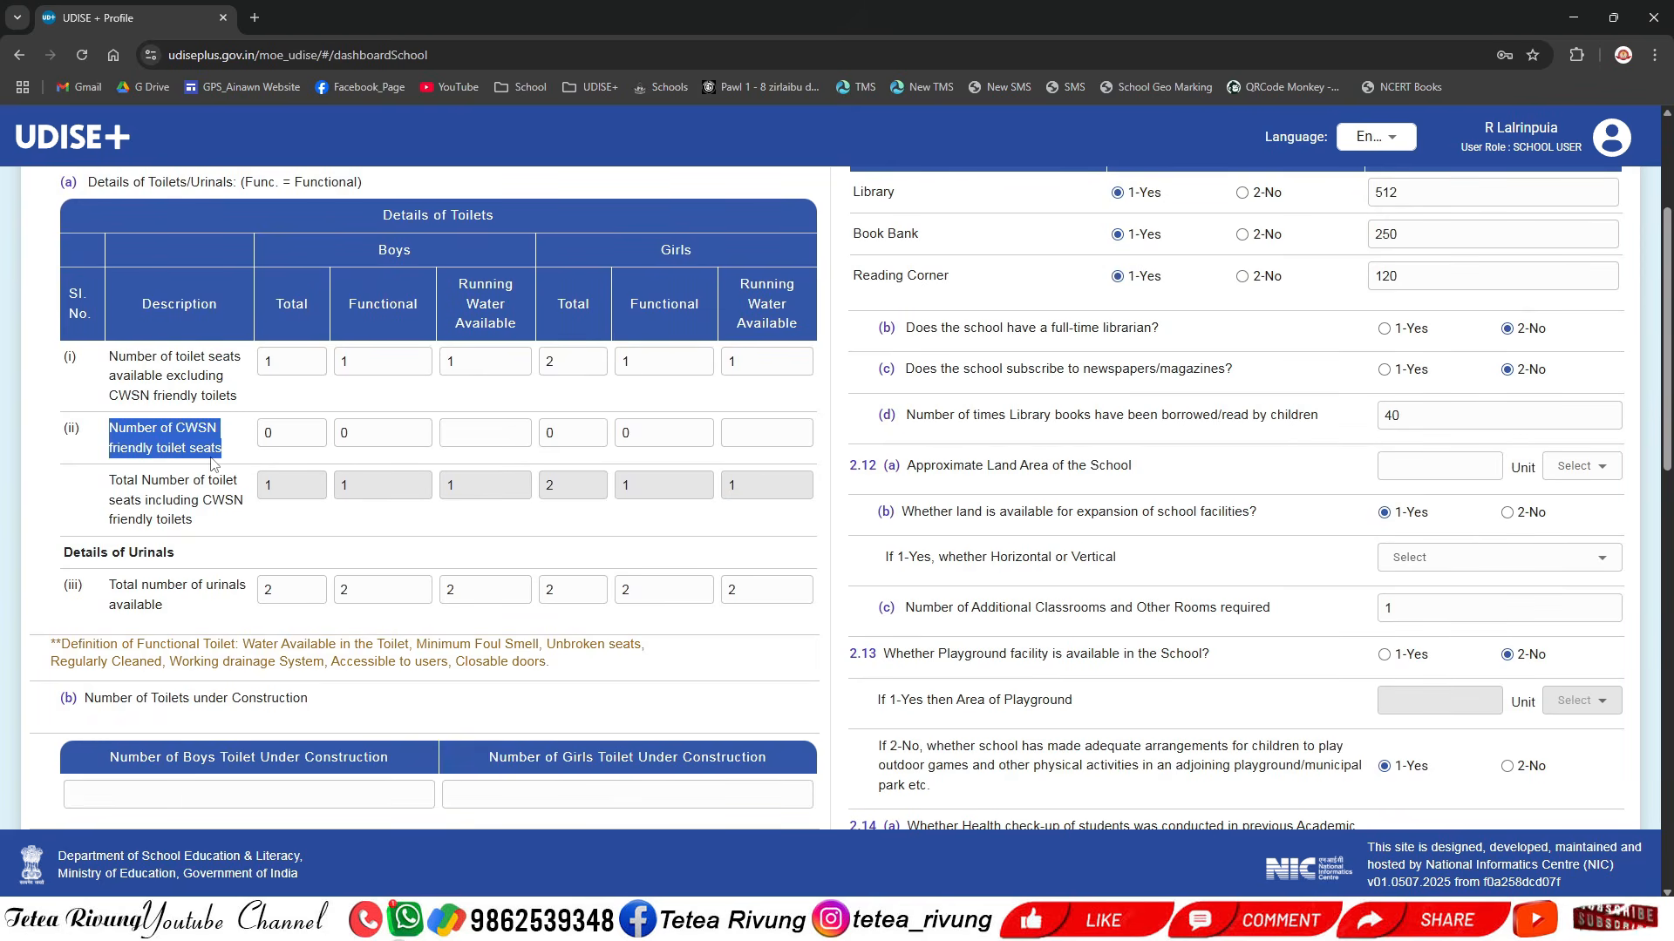
double_click(294, 433)
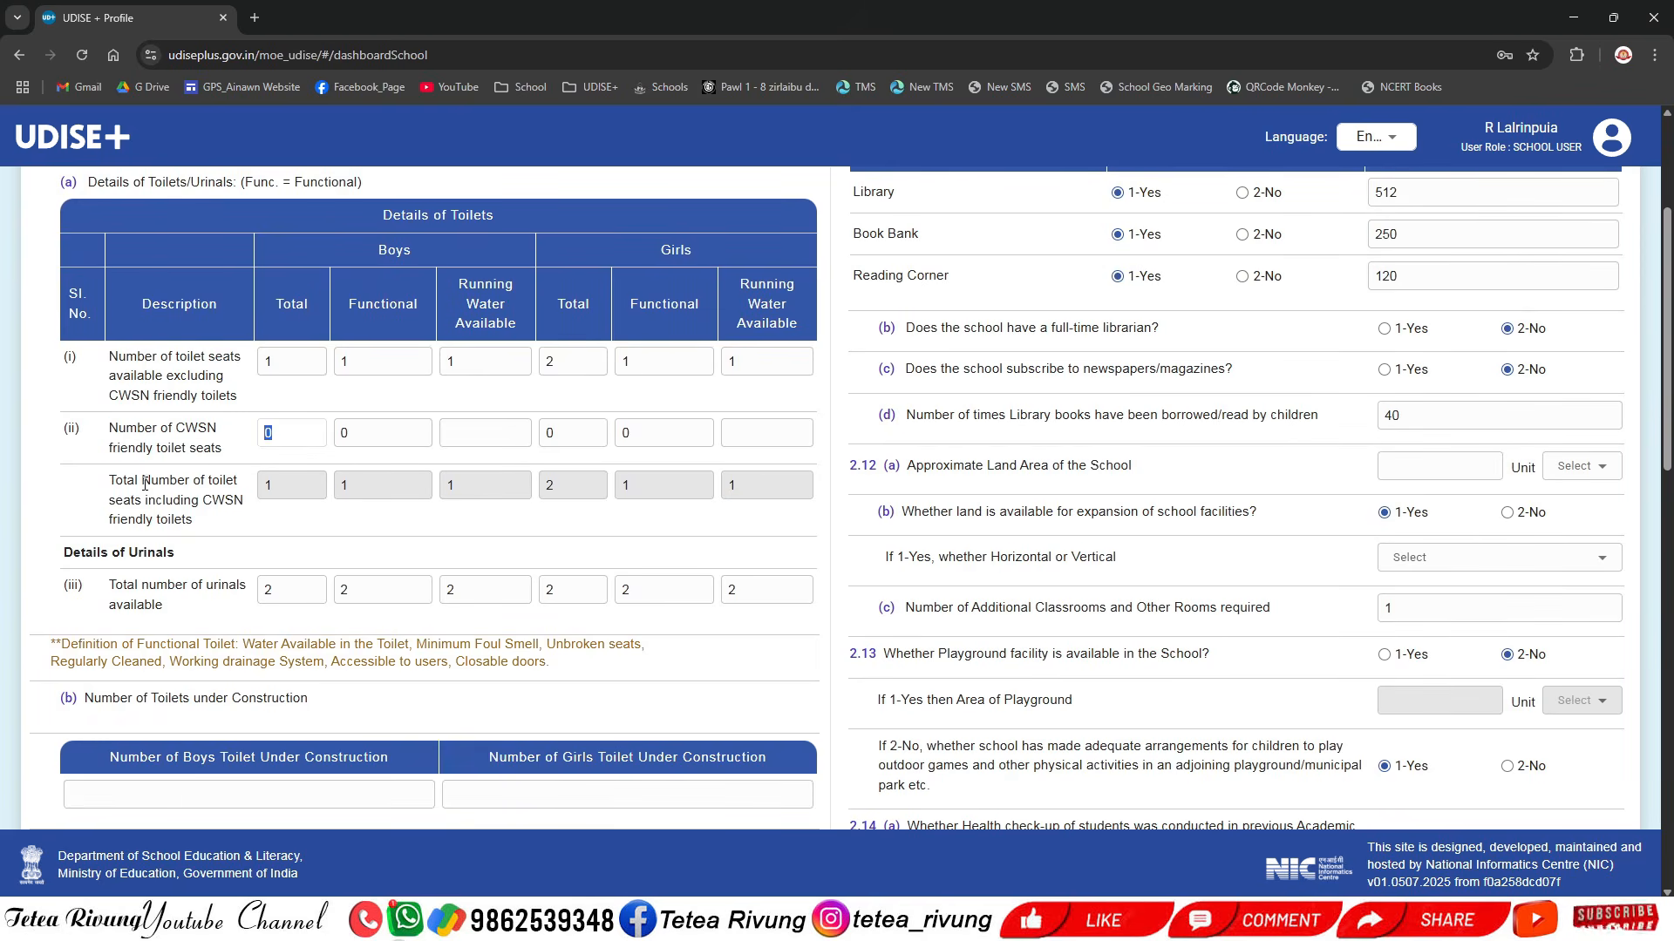
double_click(399, 423)
click(476, 430)
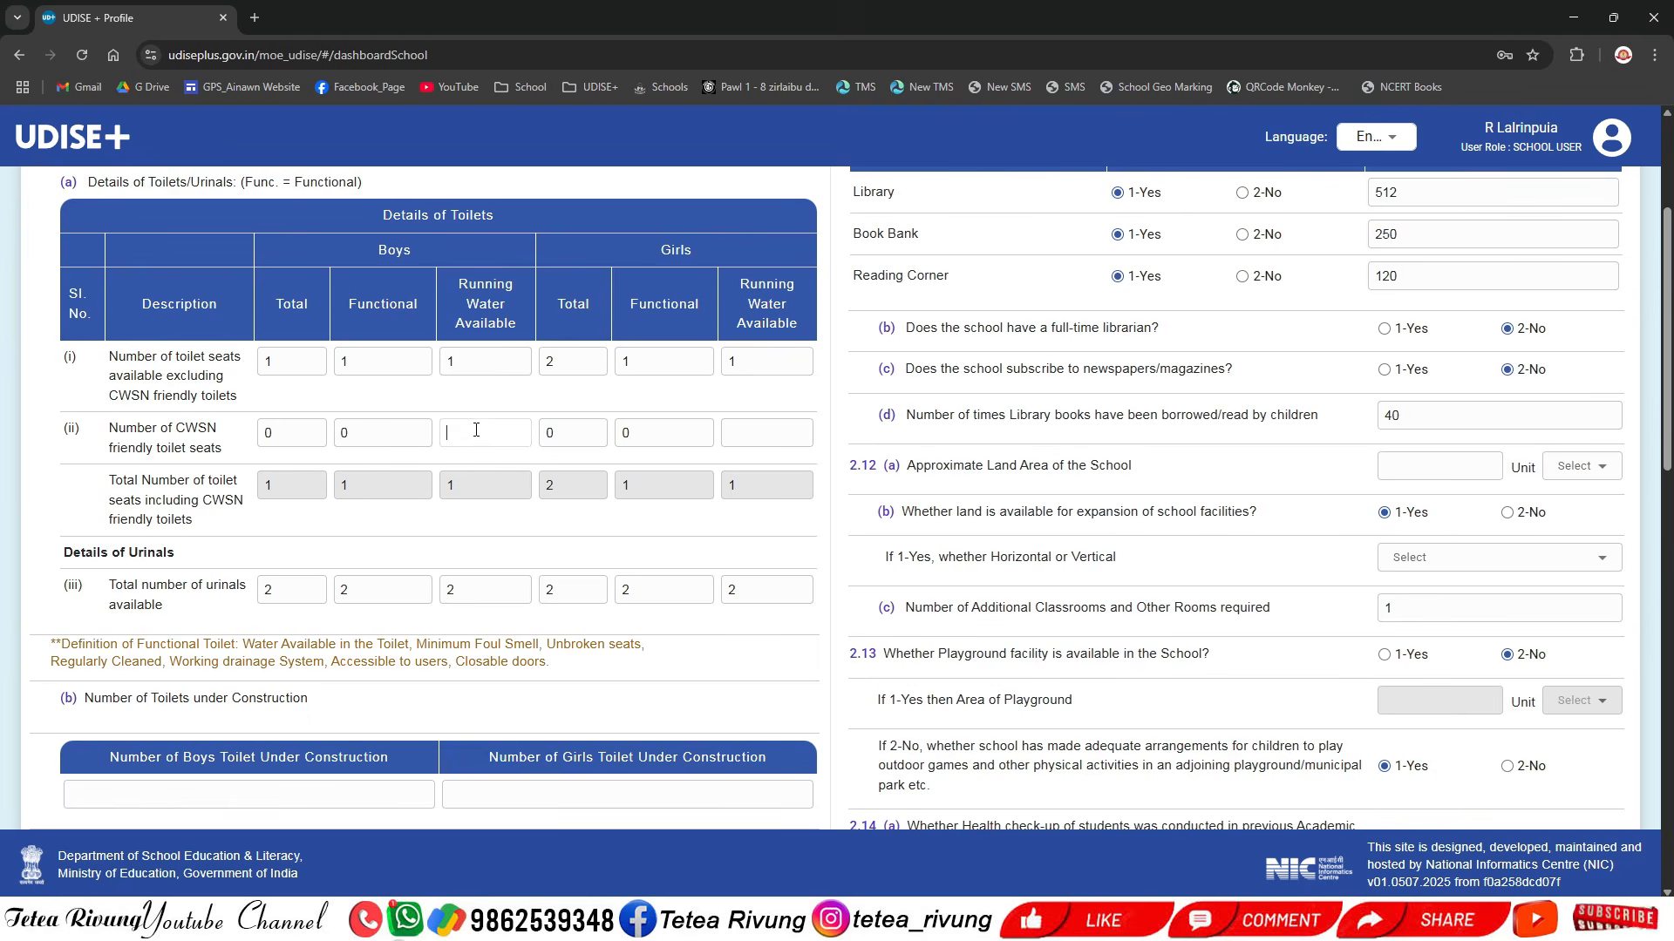
drag(580, 434, 405, 462)
double_click(646, 430)
click(769, 430)
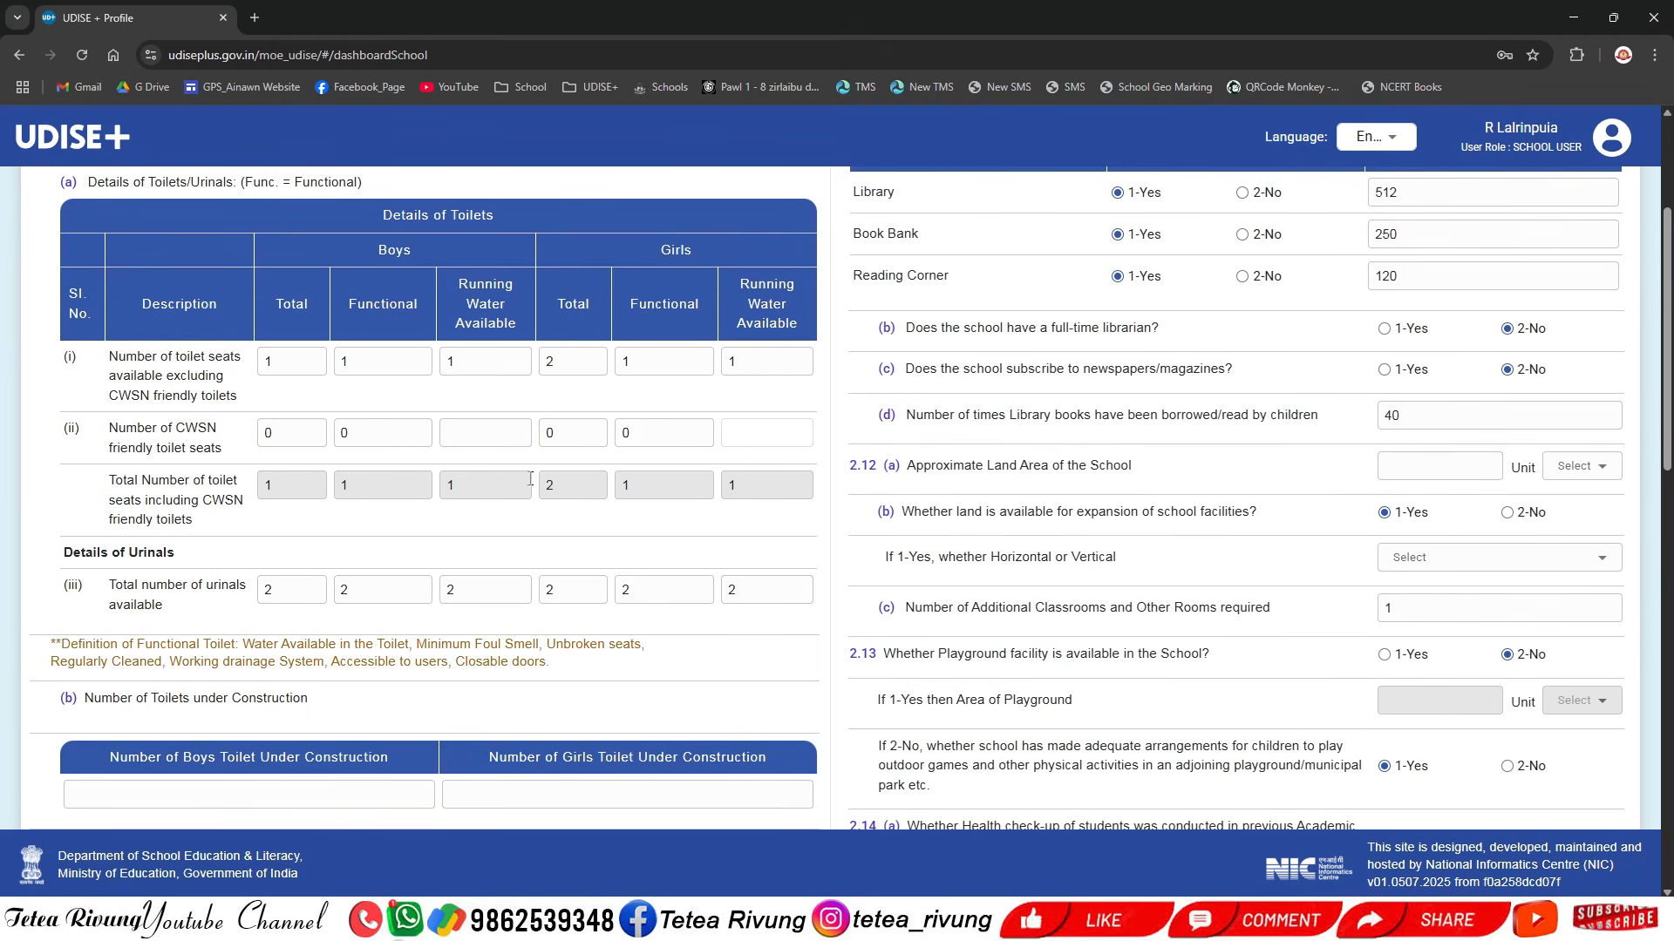
- Review the total, functional and running-water urinal entries for boys and girls in row (iii) of 2.7(a)
scroll(133, 485, down, 1)
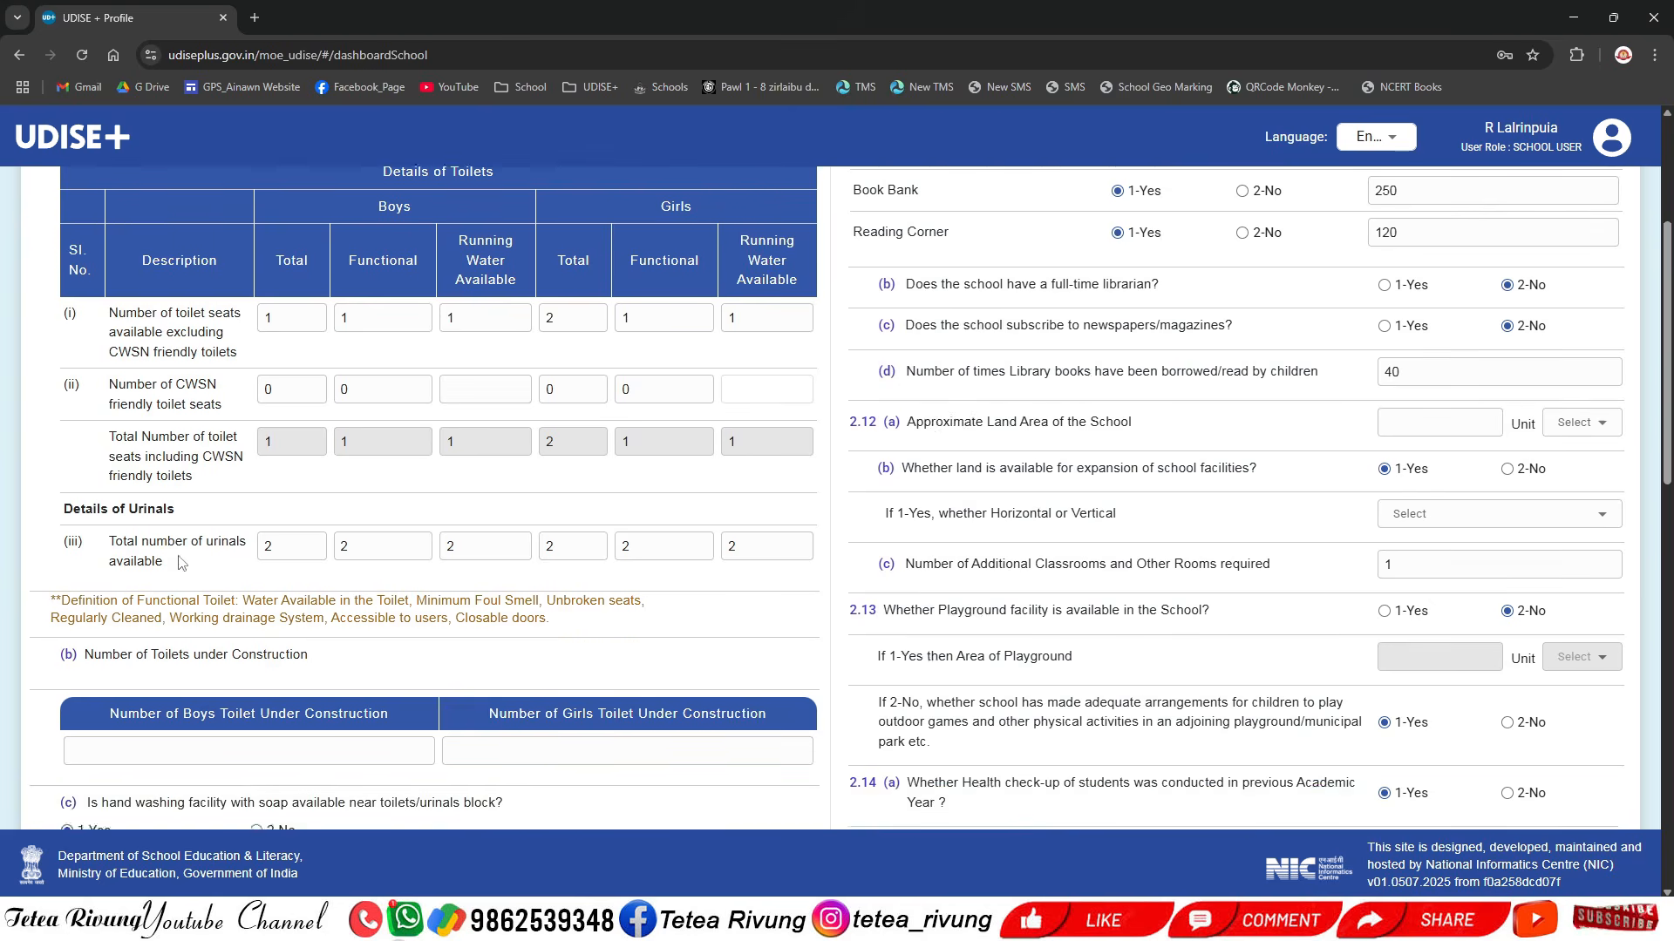
drag(129, 465, 180, 478)
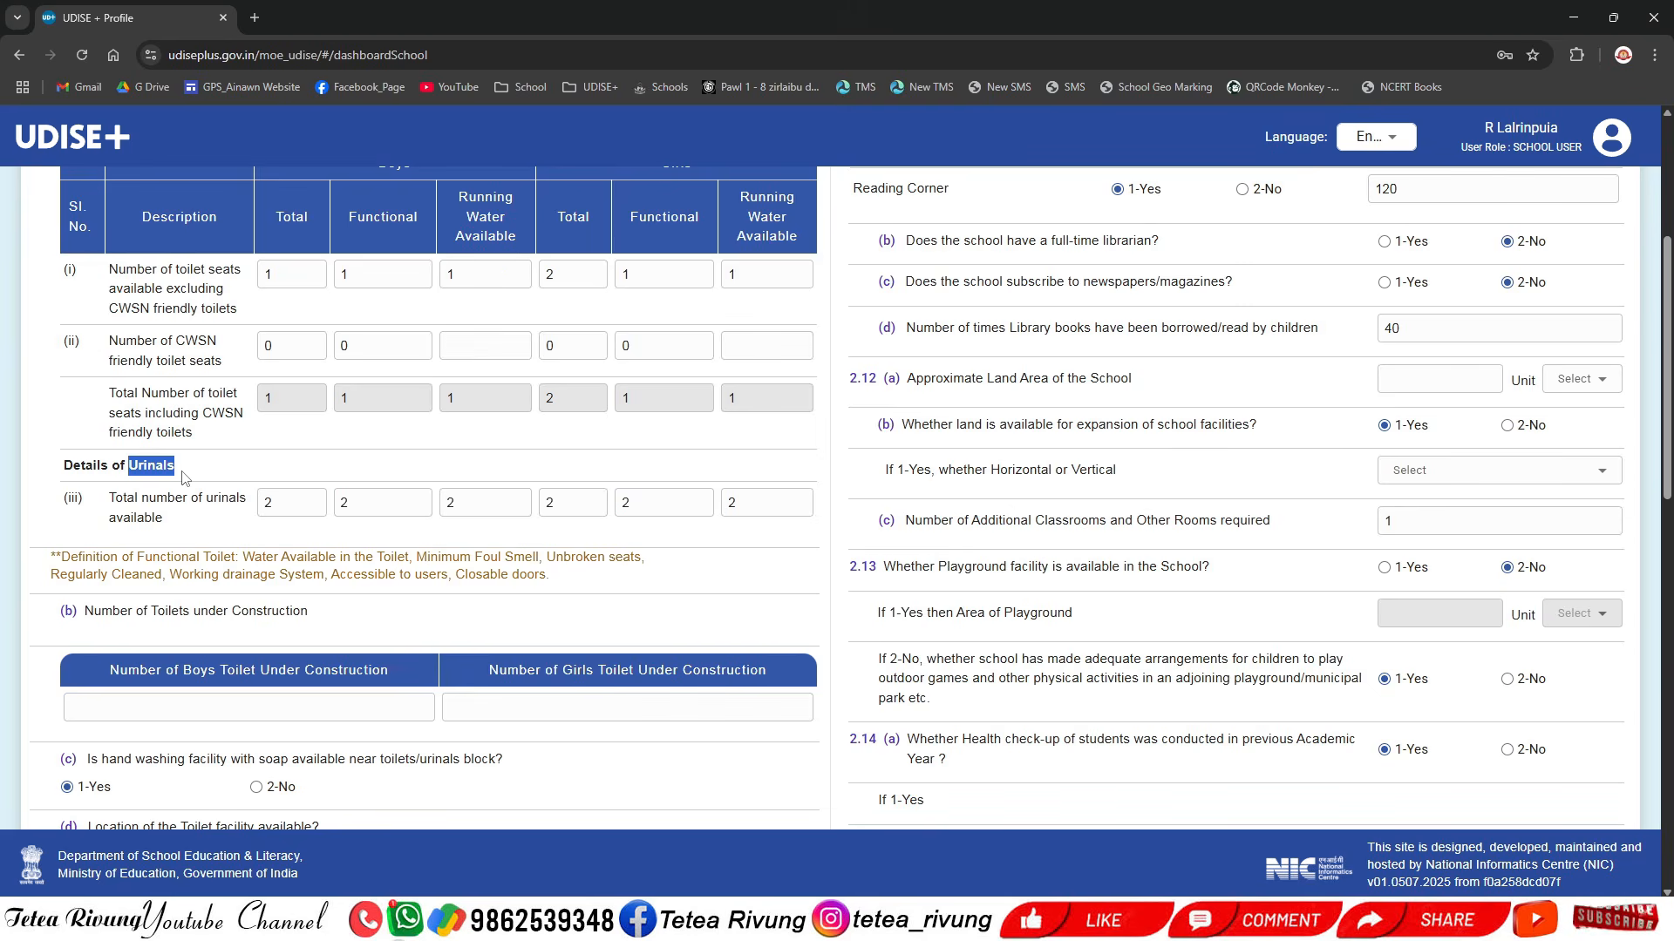
click(173, 523)
double_click(279, 504)
double_click(386, 506)
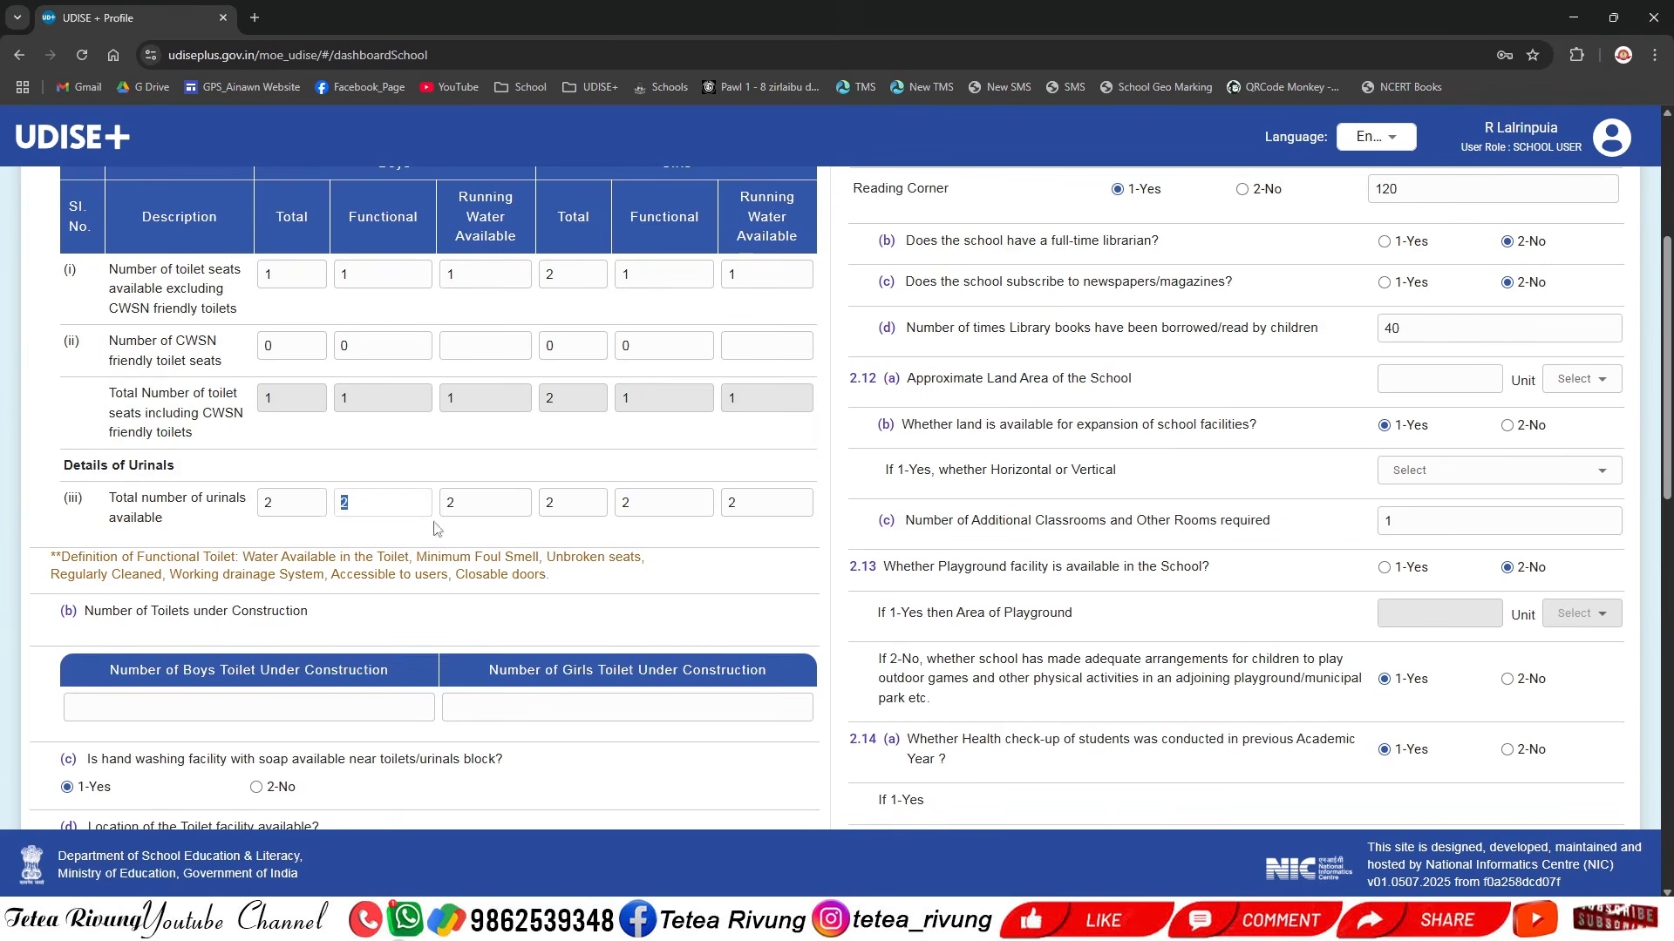
double_click(450, 504)
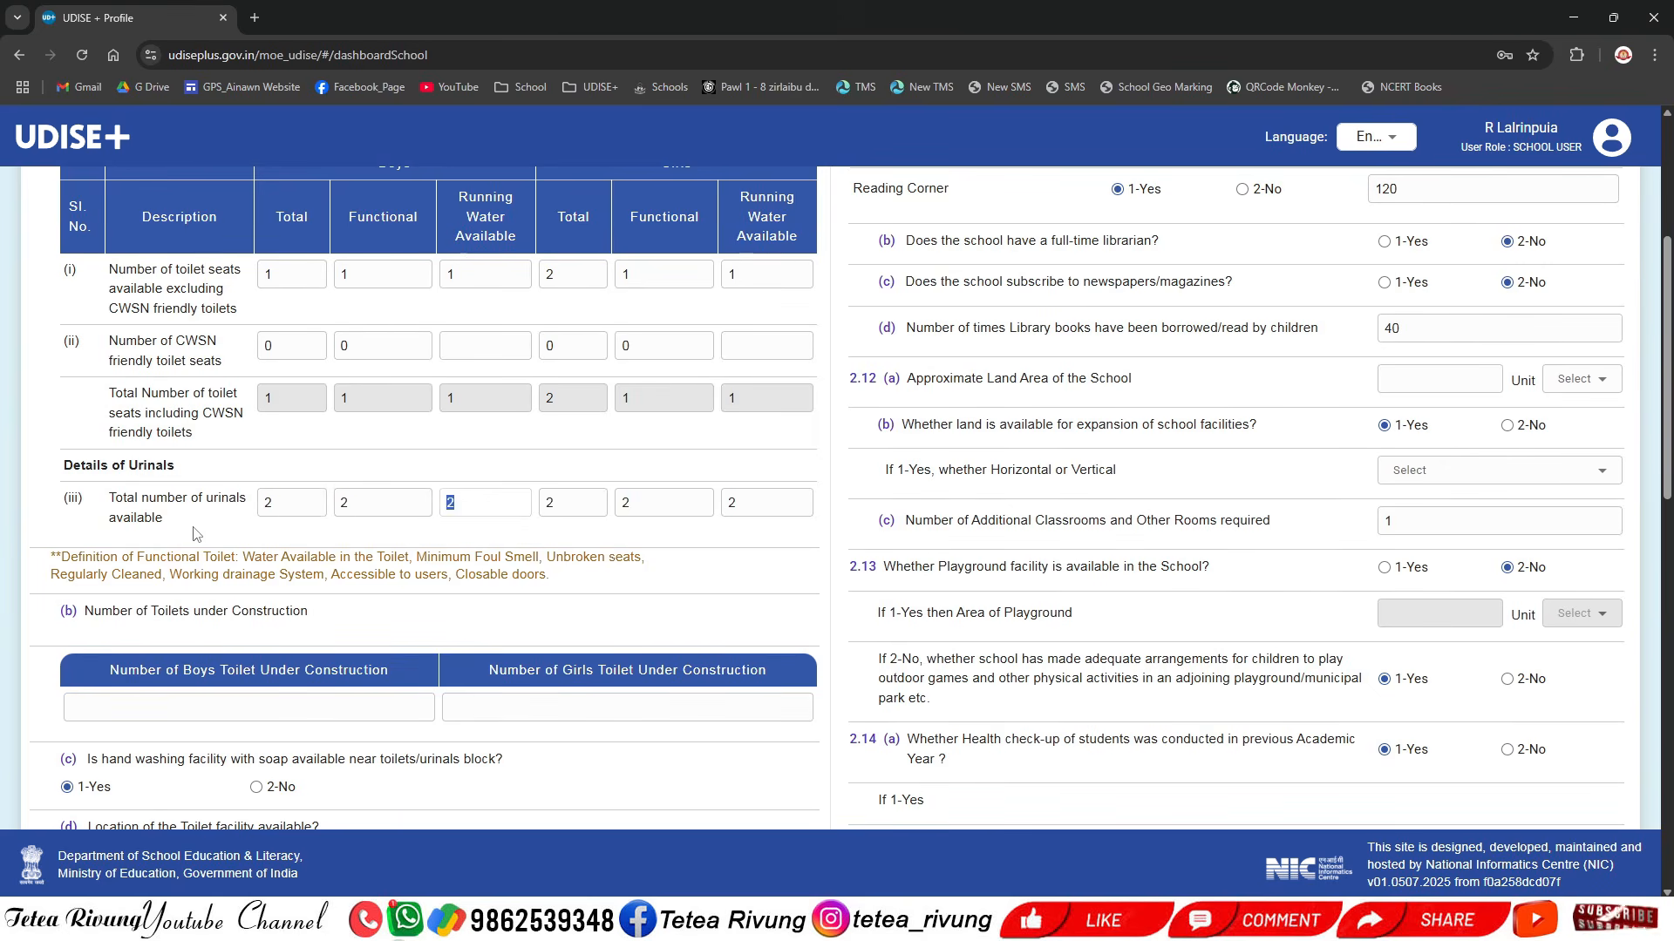
double_click(580, 503)
double_click(661, 503)
double_click(763, 508)
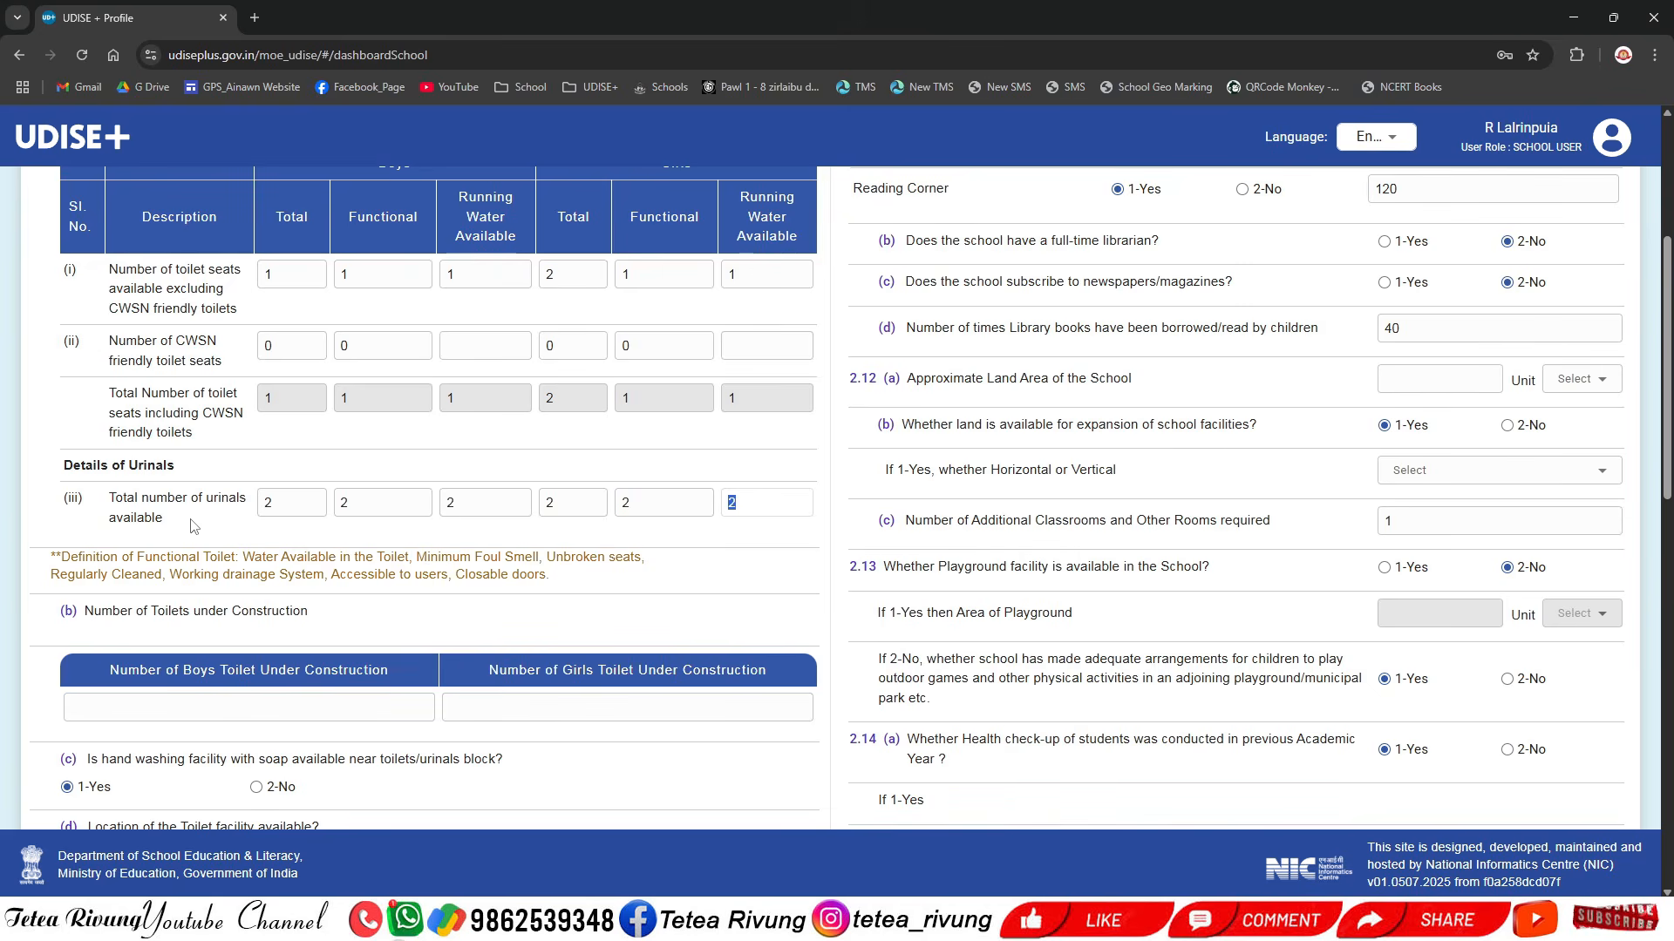
- Check the entries for boys' and girls' toilets under construction in 2.7(b)
scroll(365, 591, down, 2)
scroll(365, 591, down, 1)
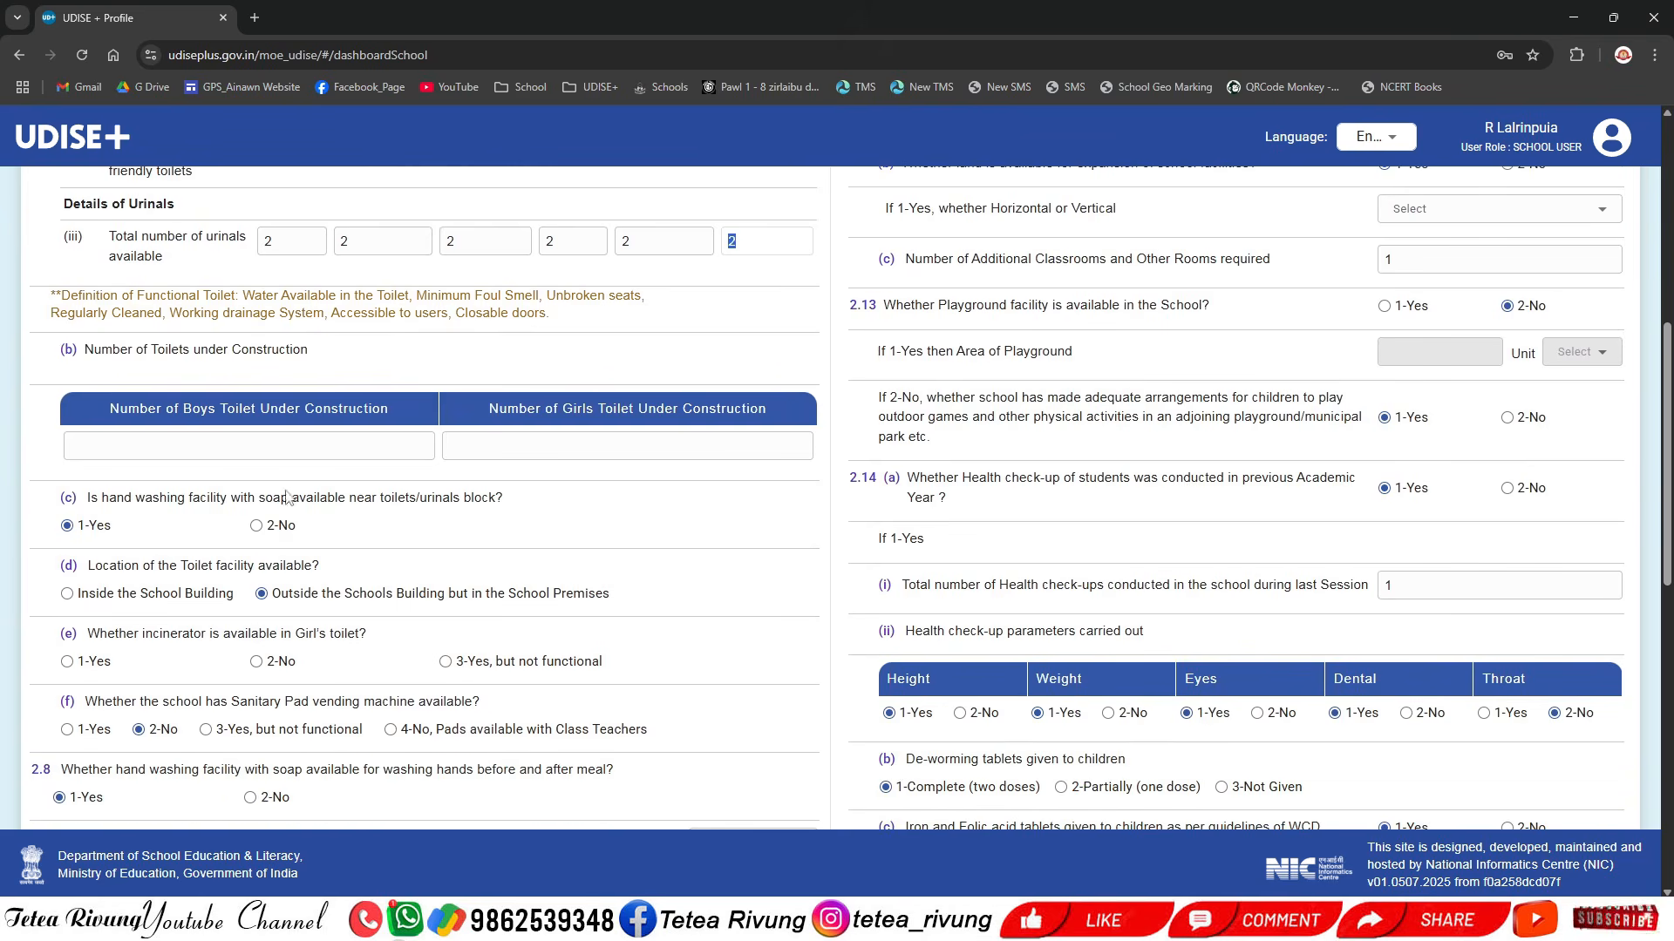
click(276, 451)
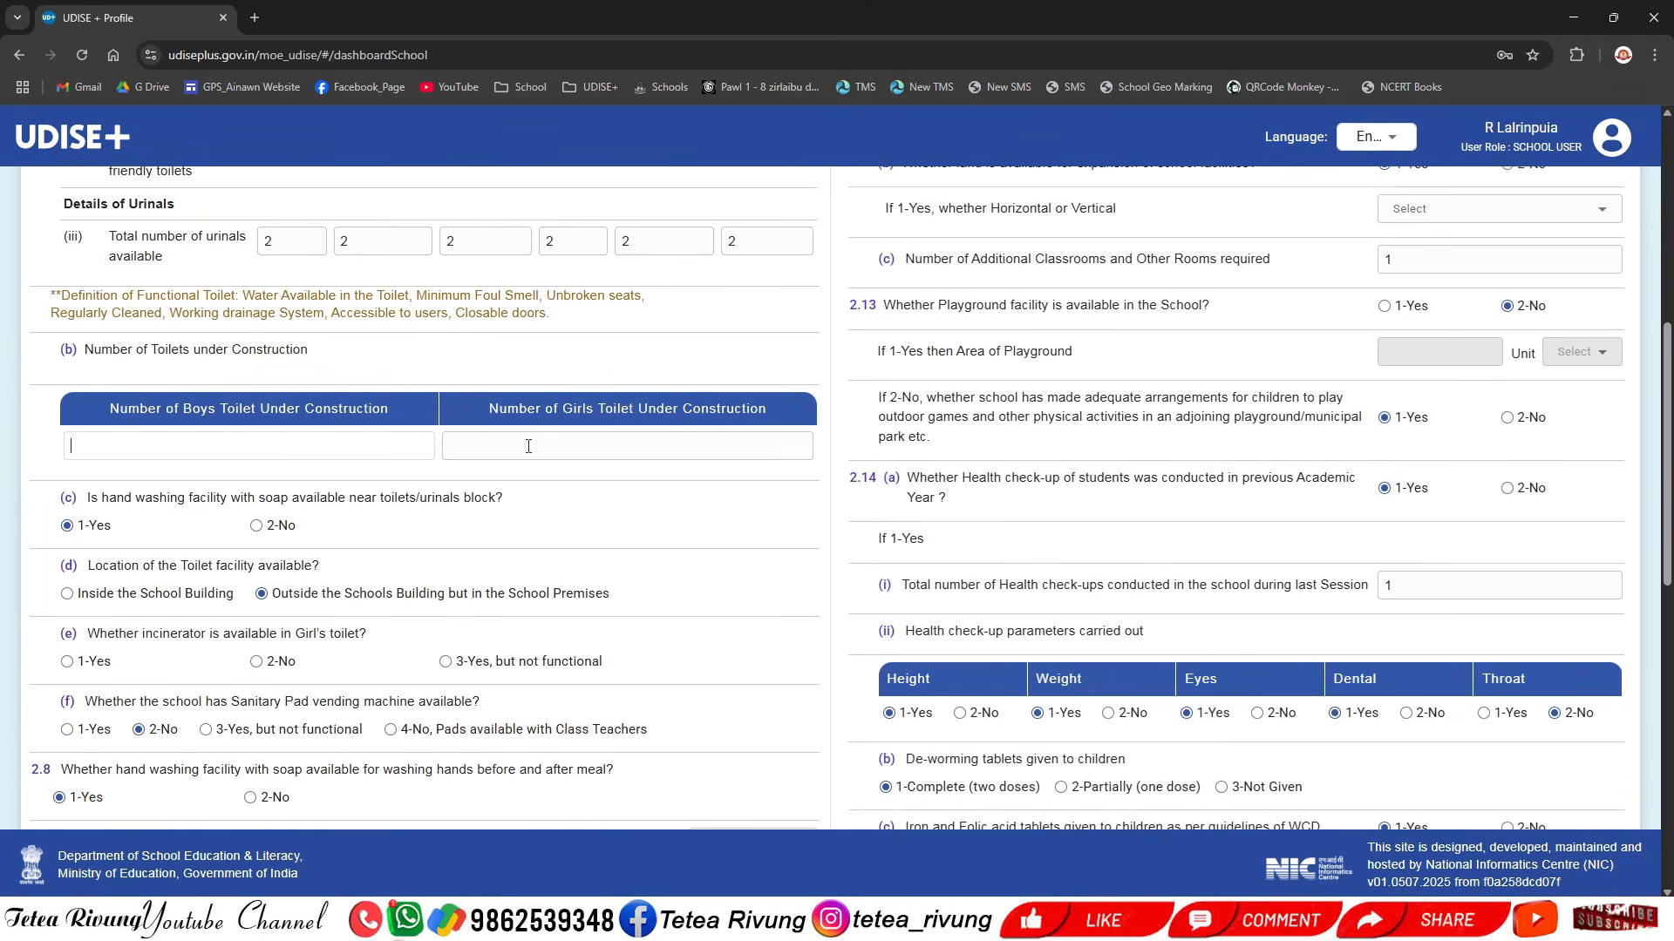
click(491, 457)
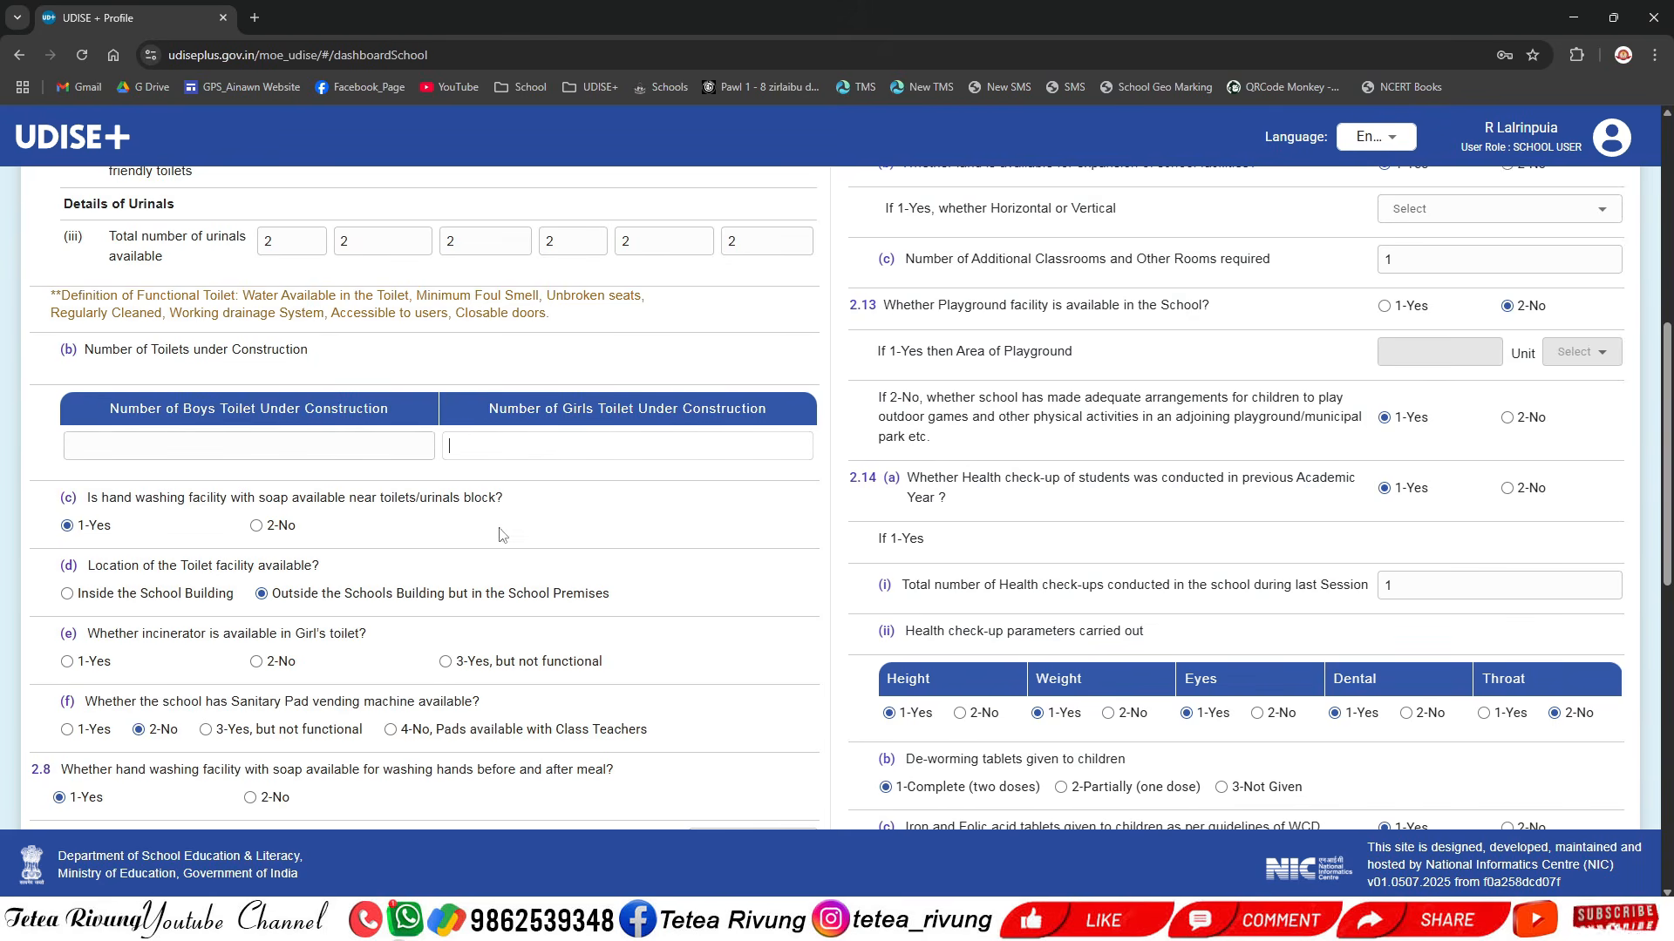
- Answer 2-No to question 2.7(e) on whether an incinerator is available in the girls' toilet
scroll(161, 428, down, 2)
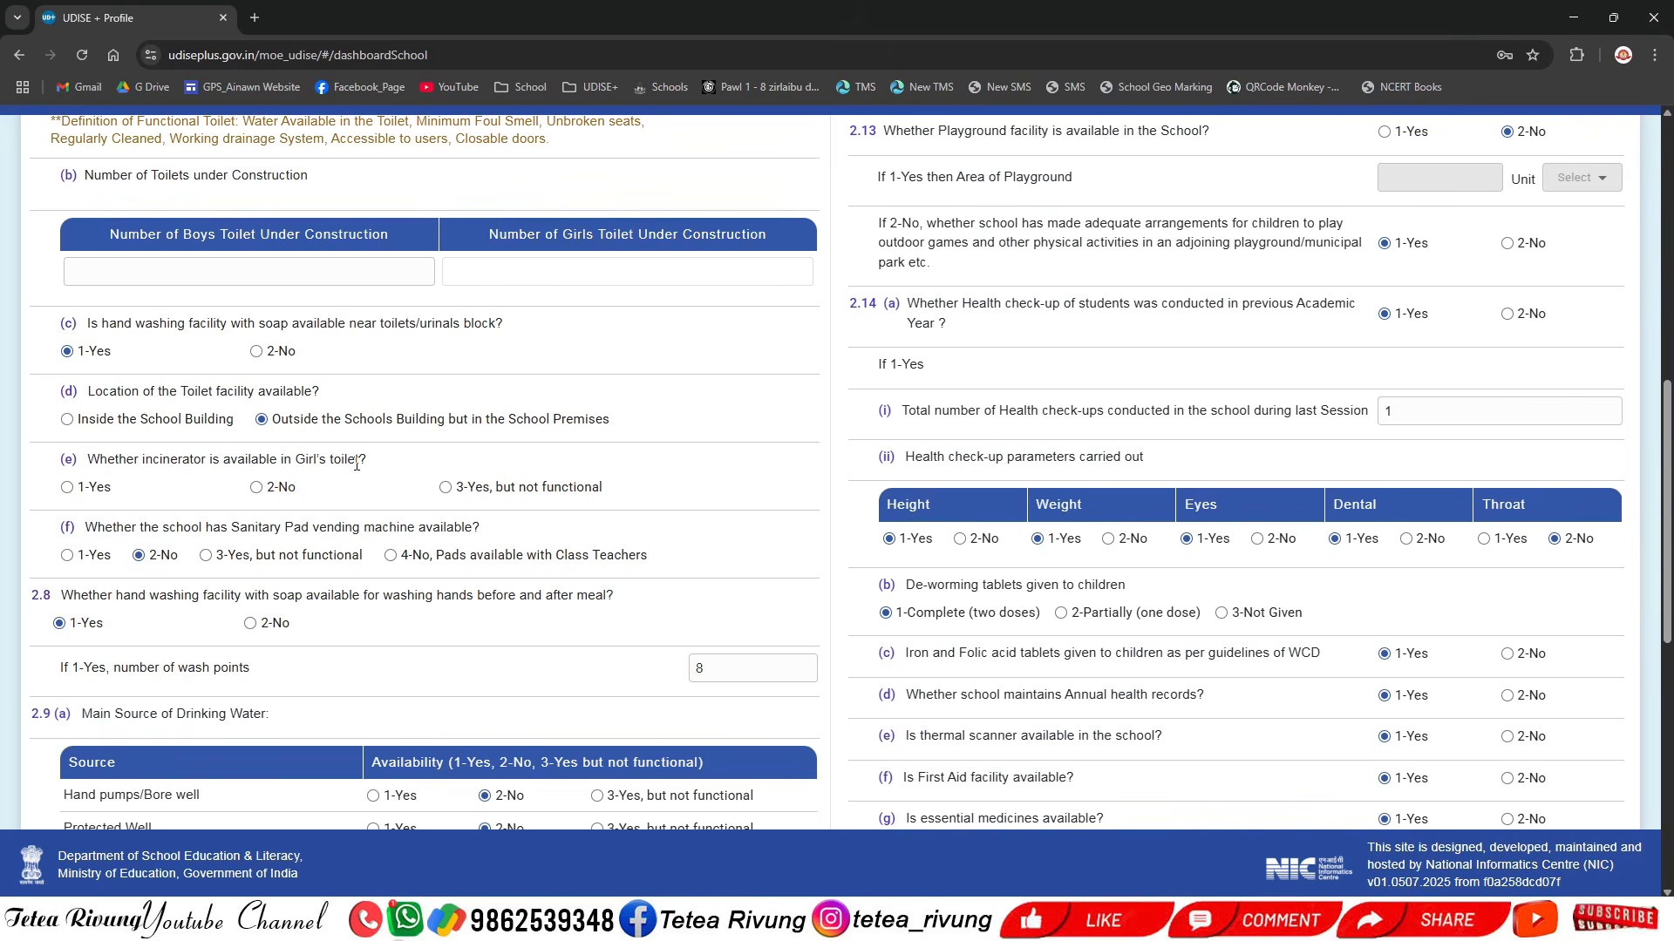
click(257, 488)
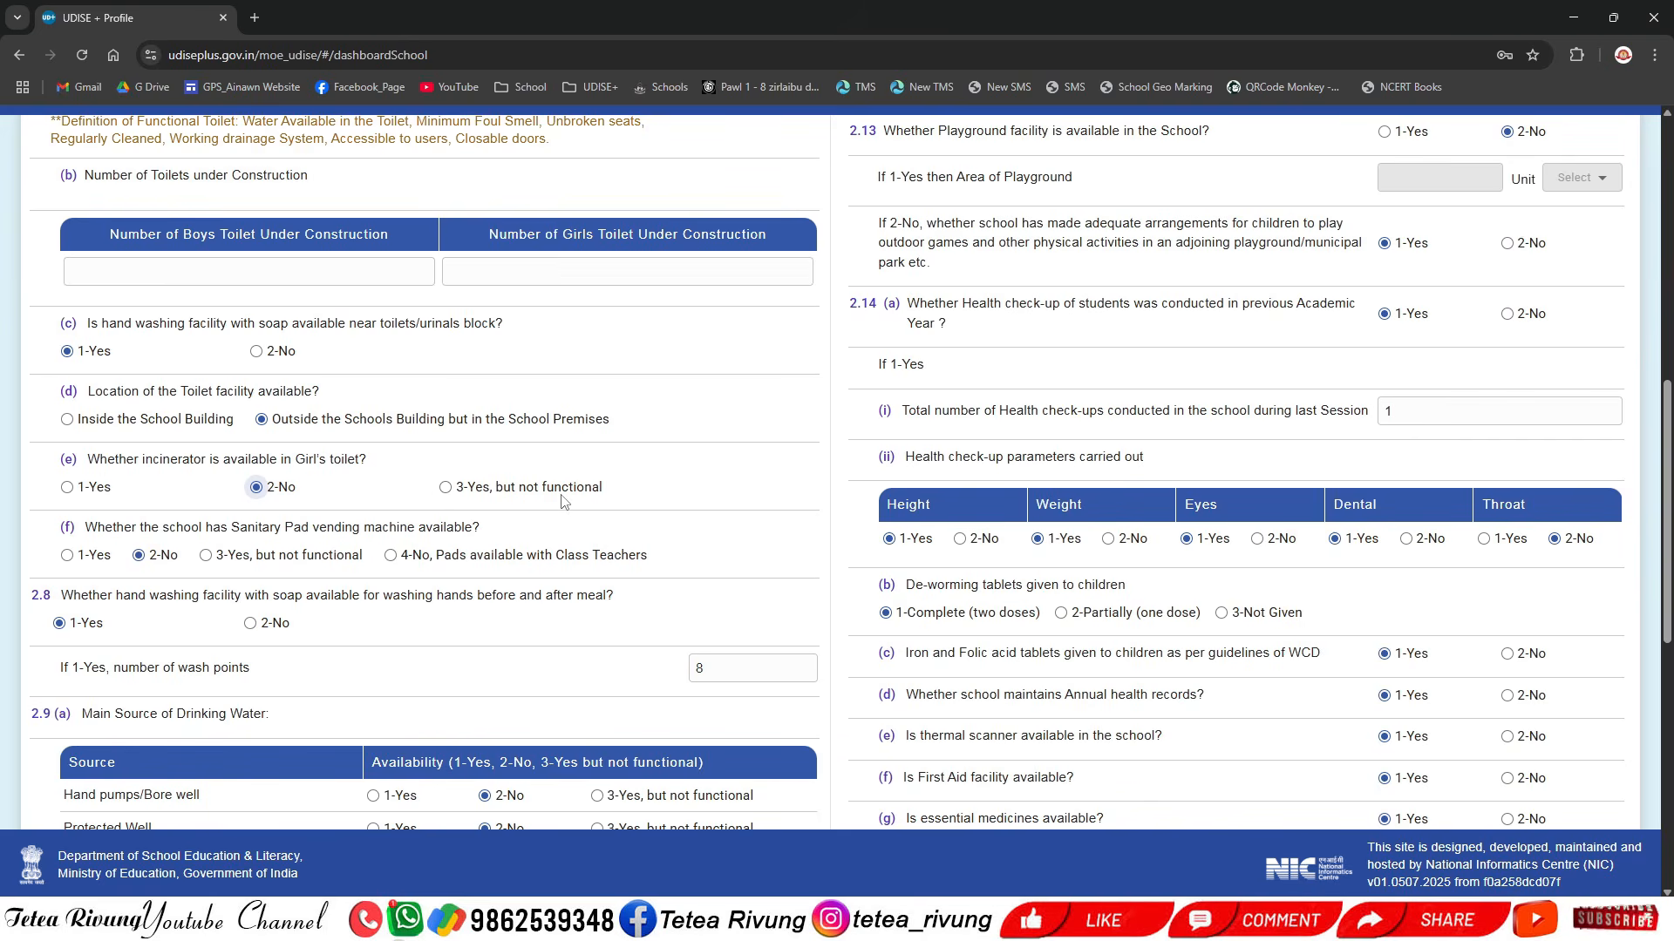
- Compare the hand washing questions in 2.7(c) and 2.8 and check the number of wash points
scroll(562, 501, down, 1)
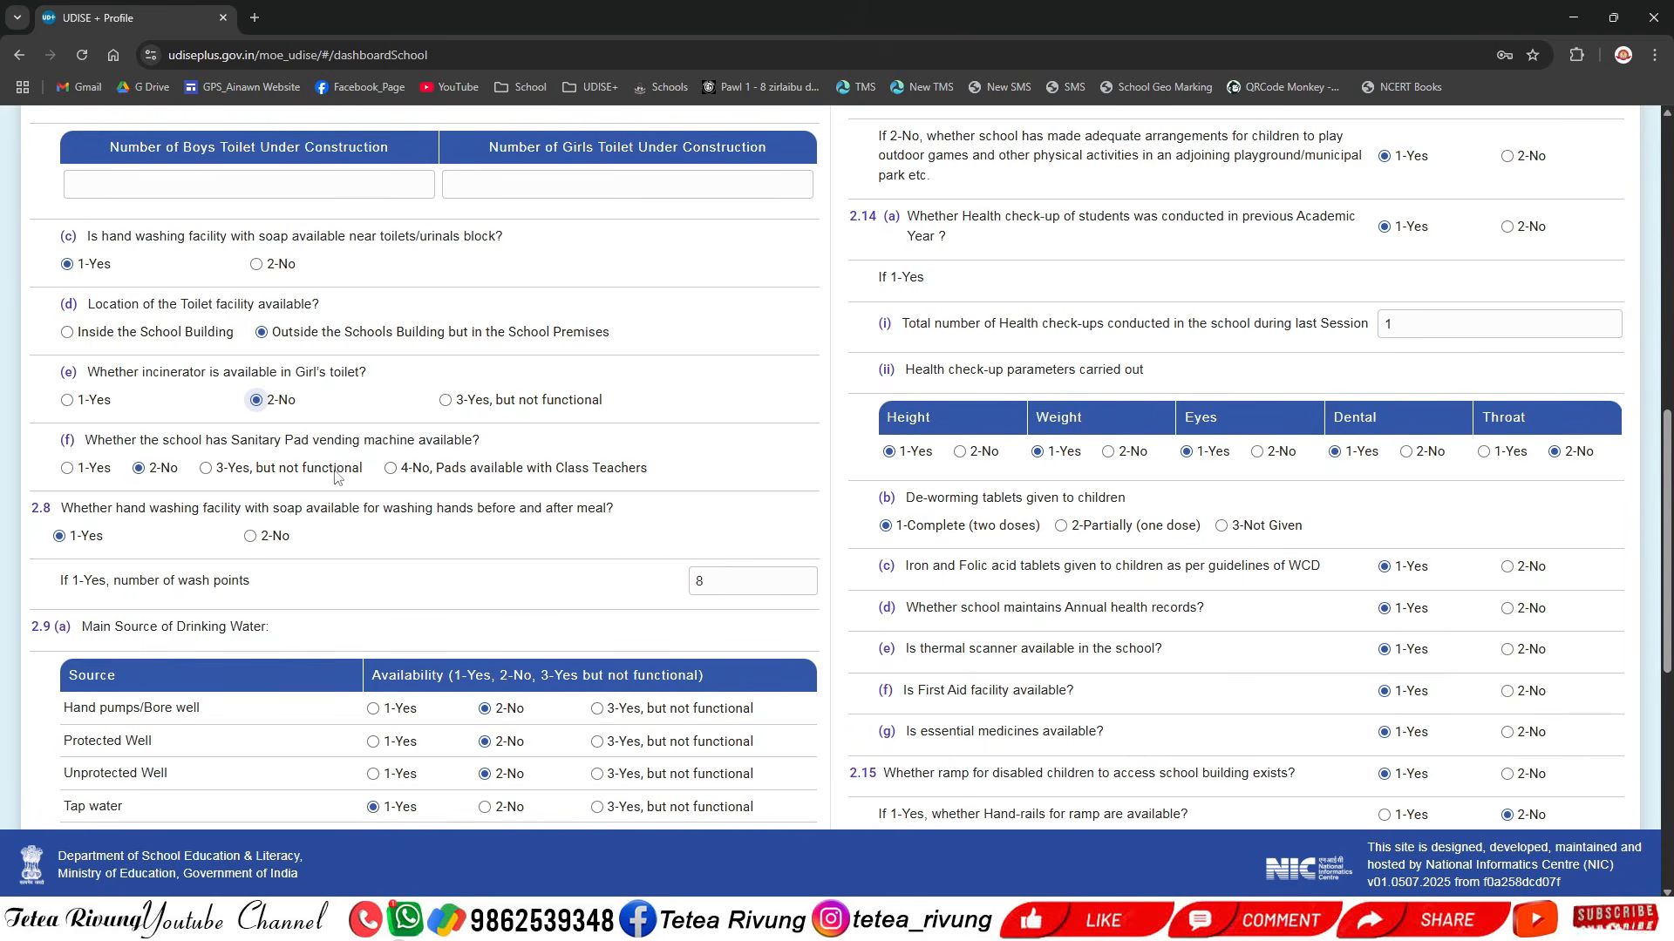
scroll(243, 488, down, 1)
scroll(214, 475, down, 1)
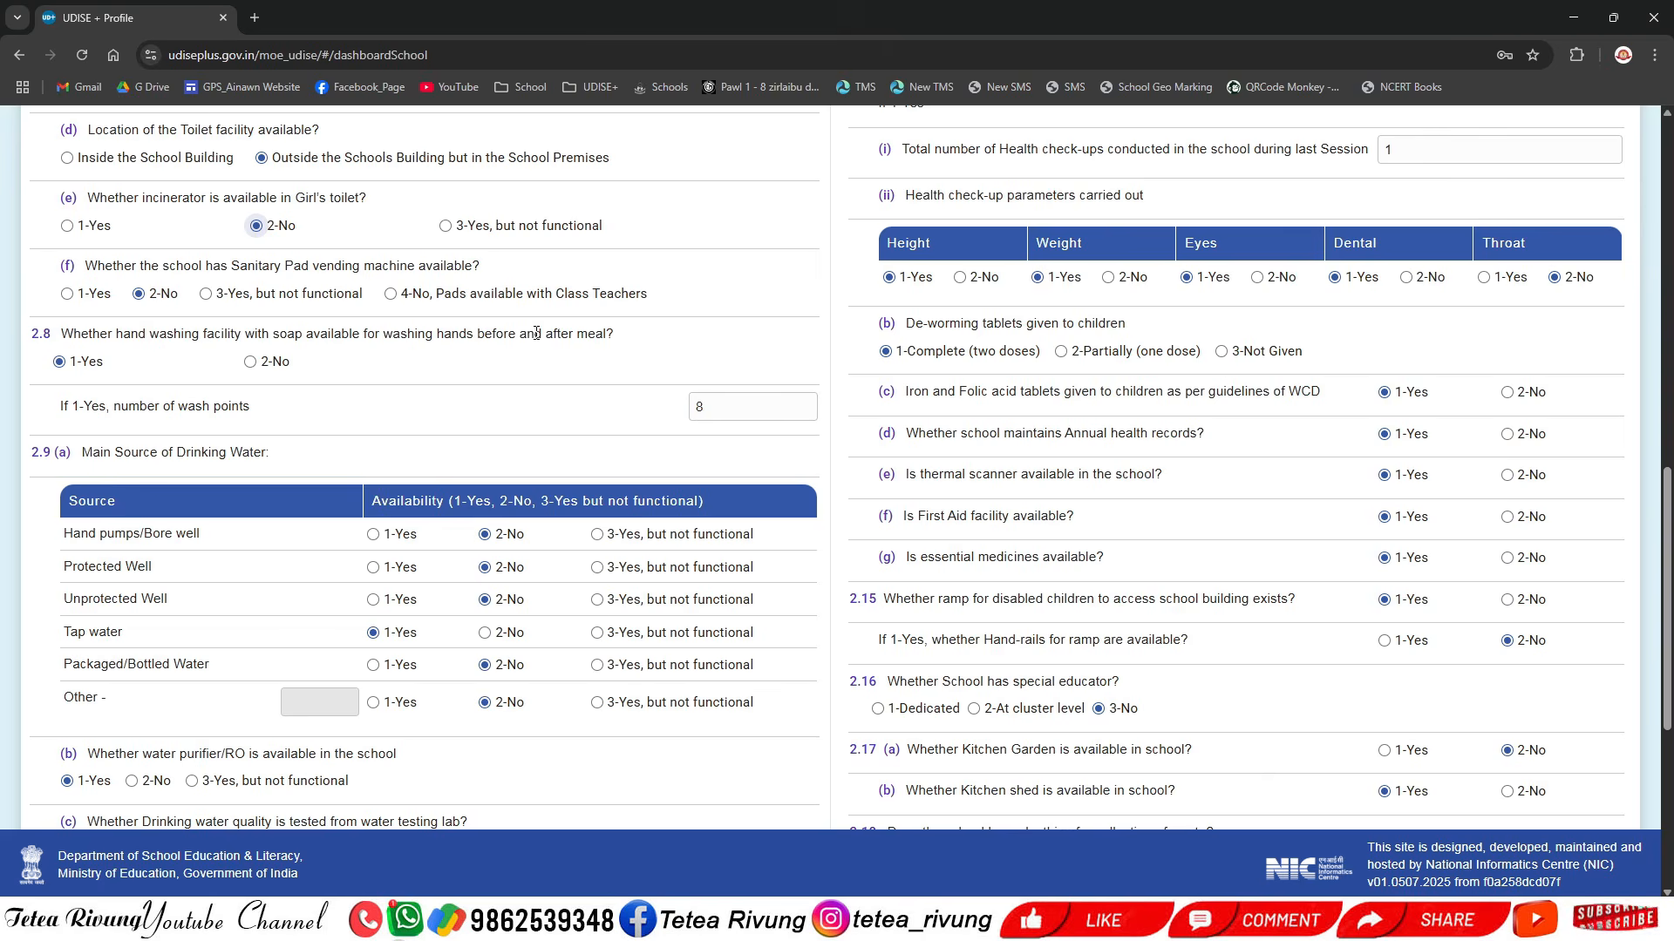
scroll(258, 396, up, 2)
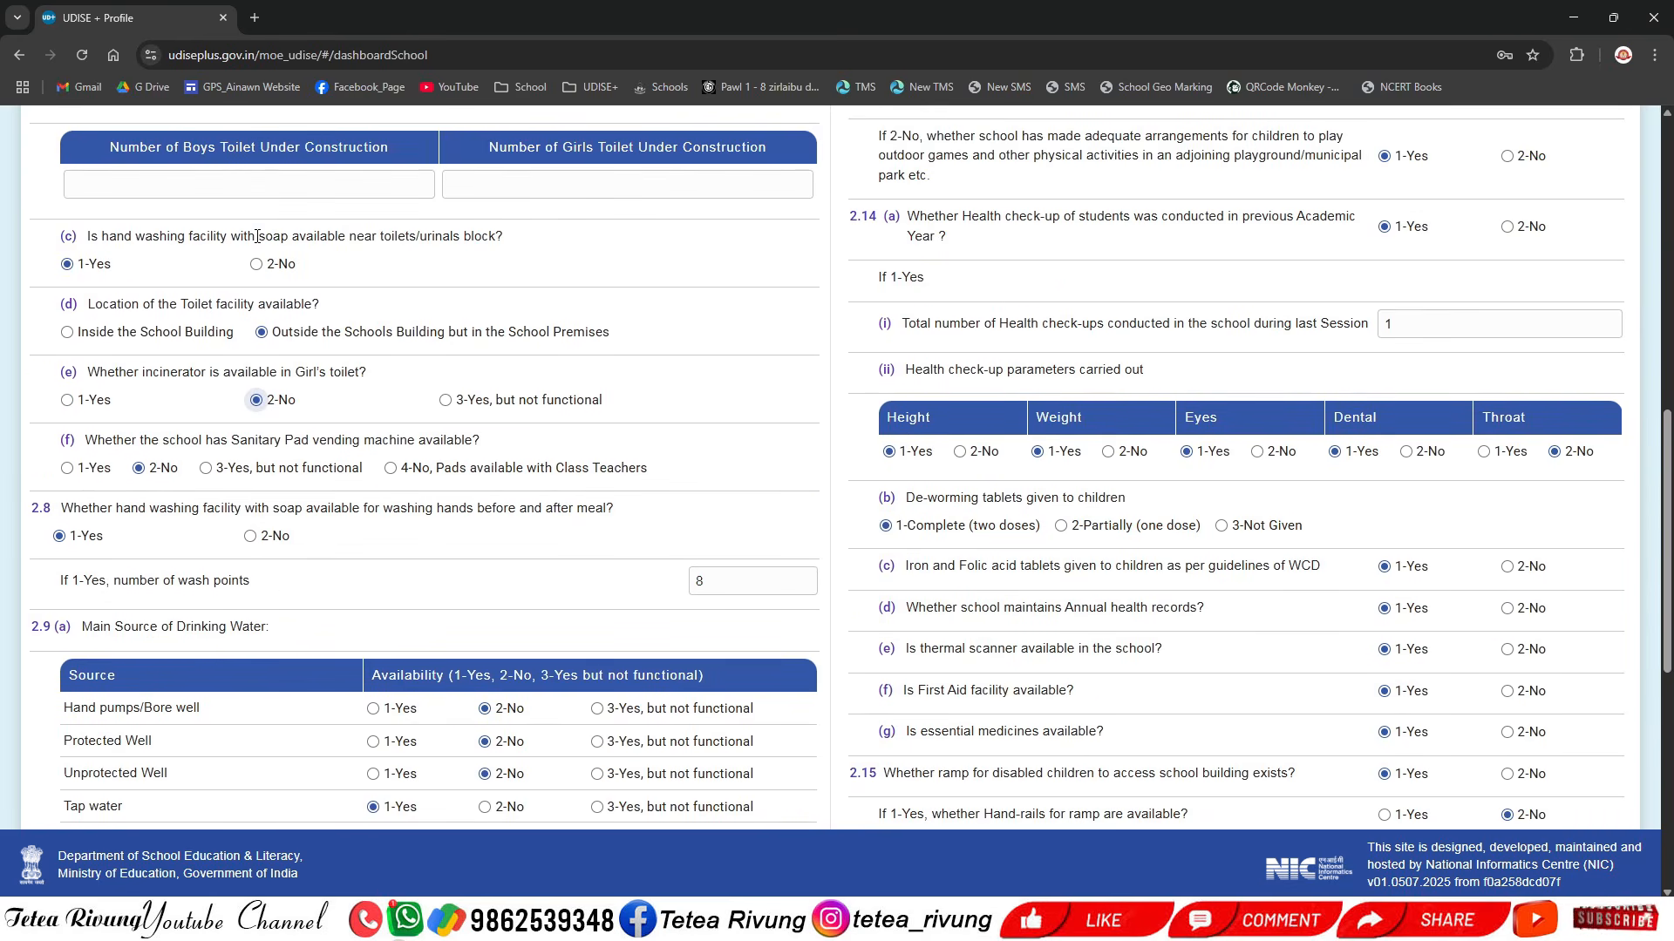
drag(87, 237, 506, 237)
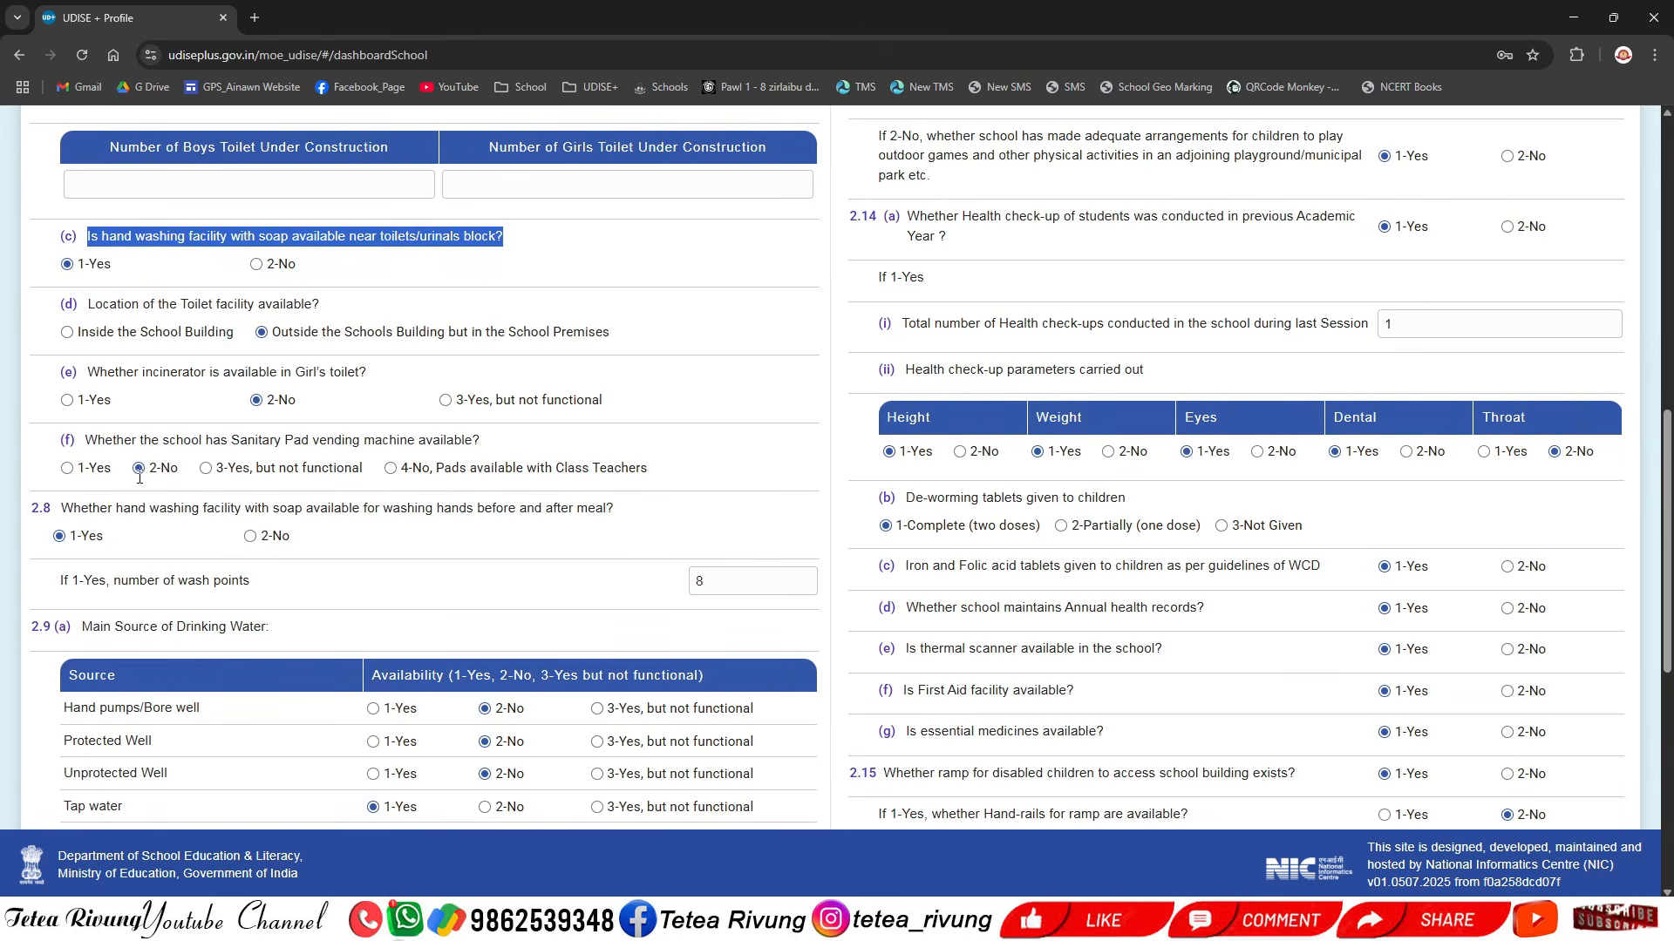
drag(63, 508, 615, 508)
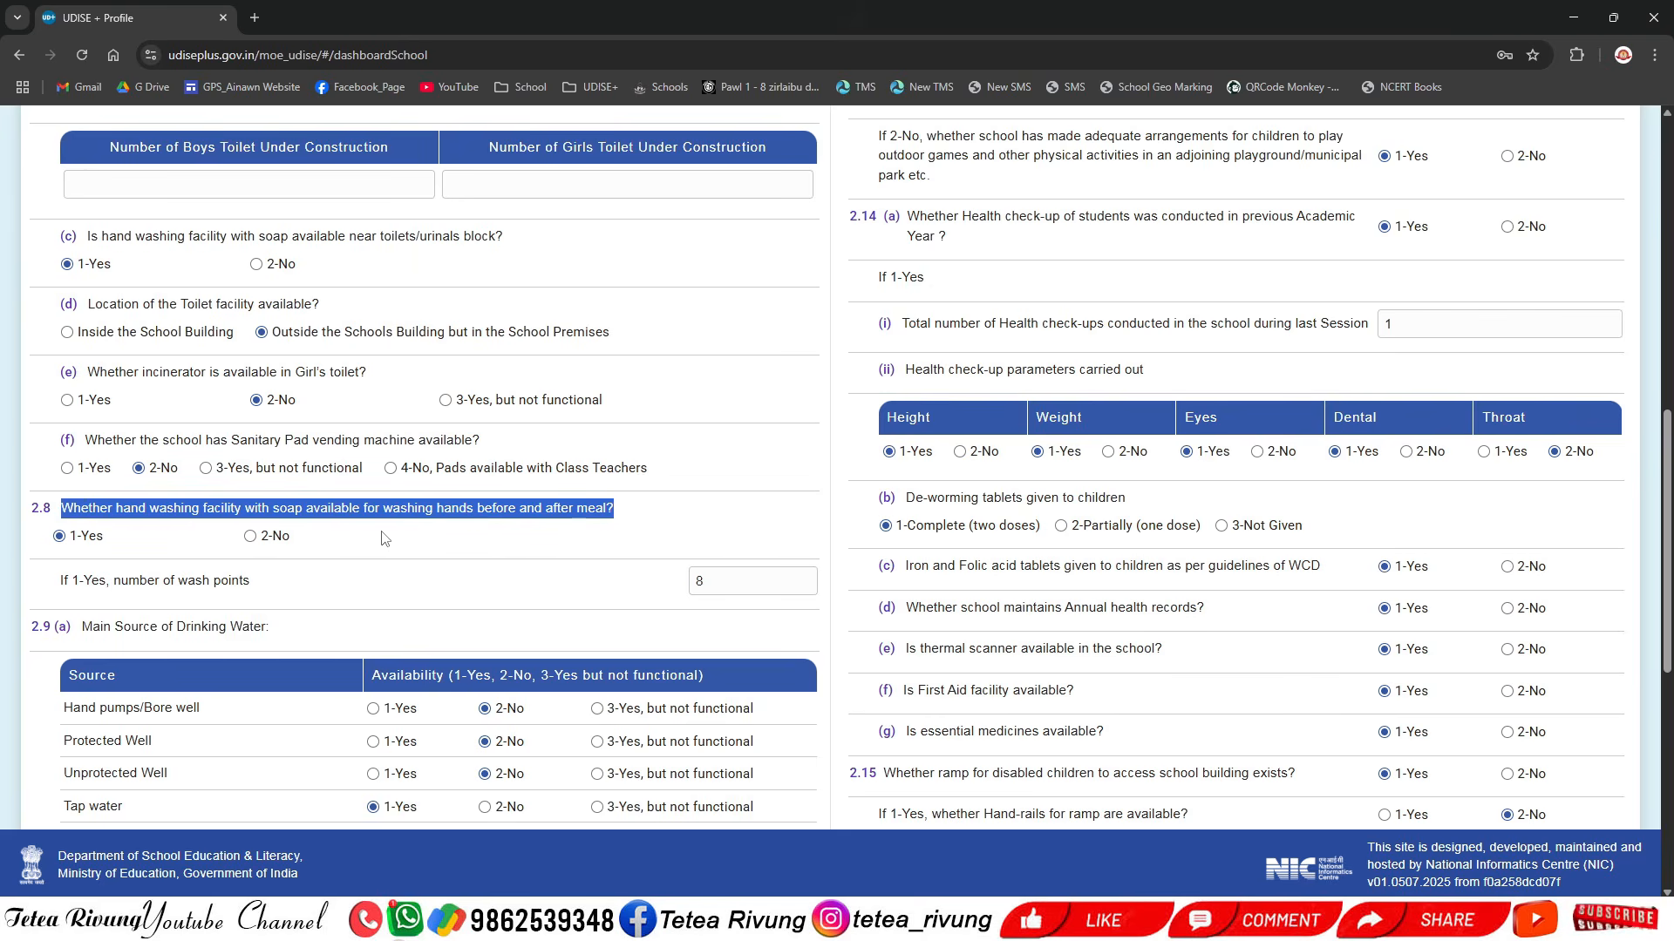
click(434, 552)
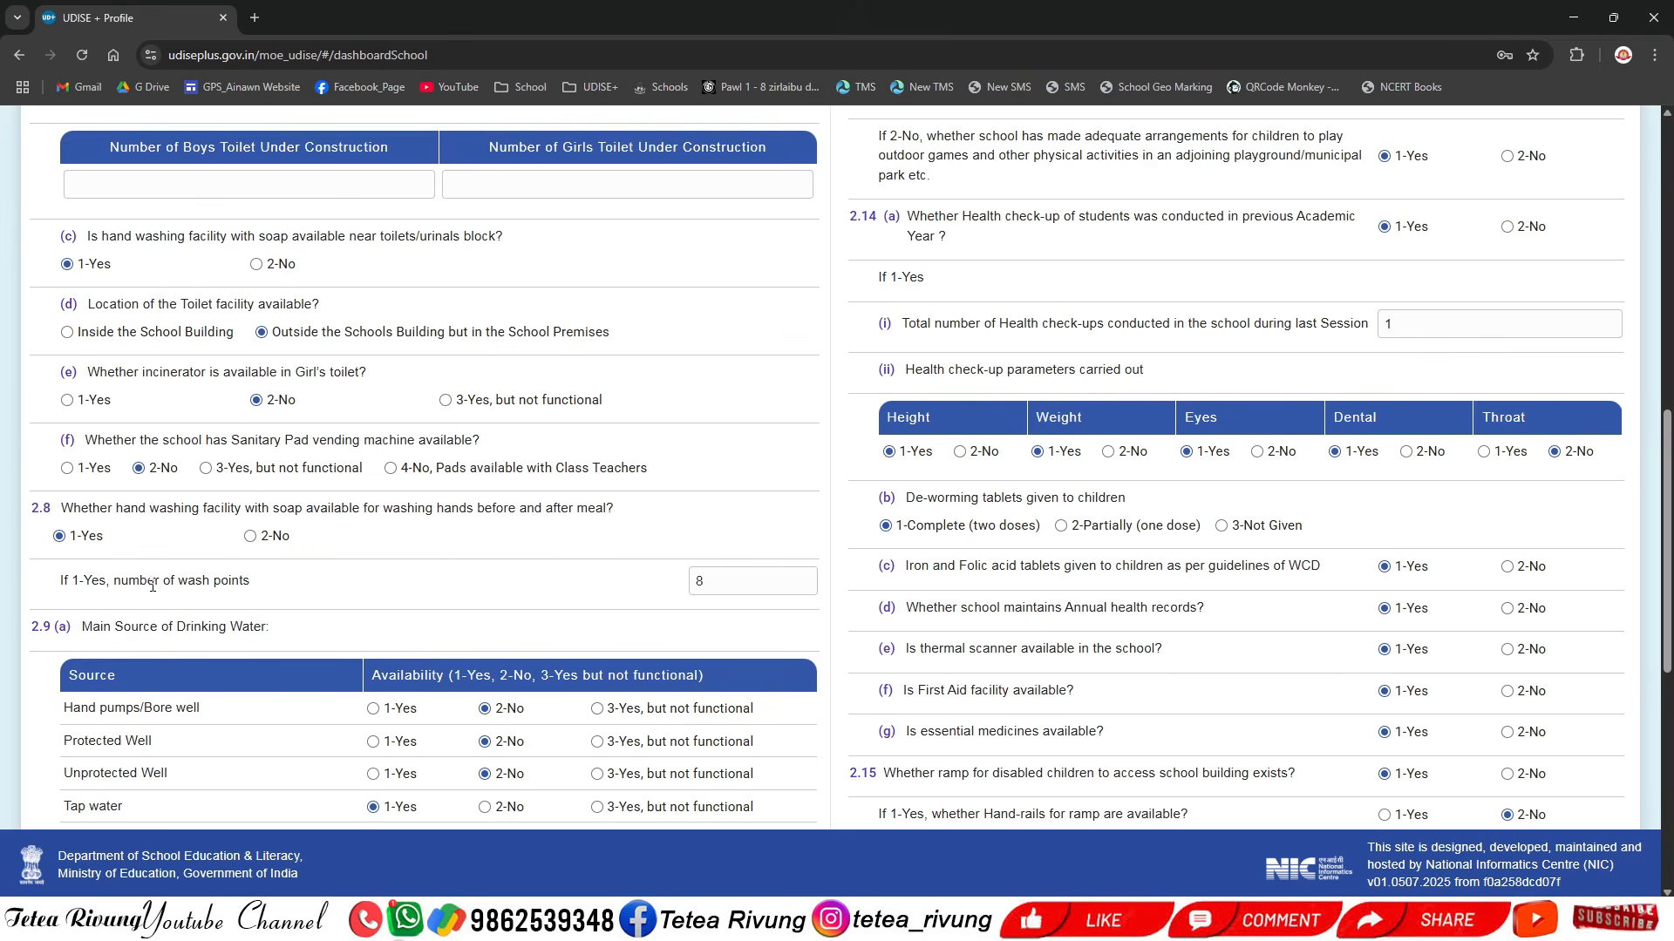
double_click(698, 580)
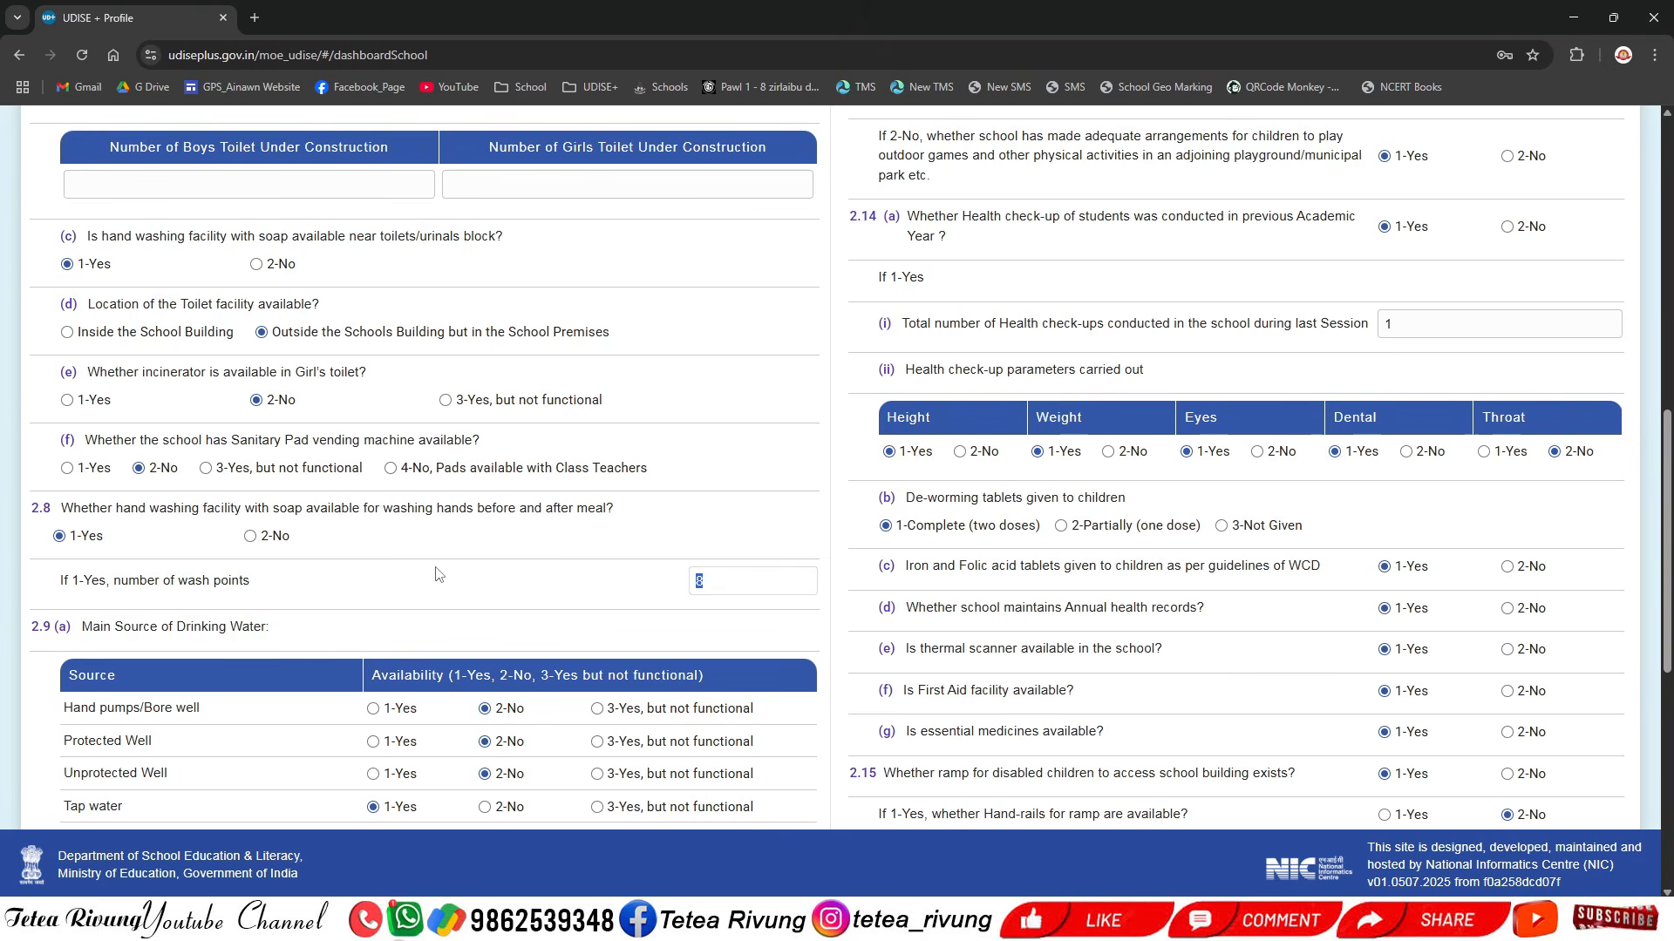
- Review the main drinking water sources in 2.9(a) and the water purifier/RO question in 2.9(b)
scroll(439, 574, down, 3)
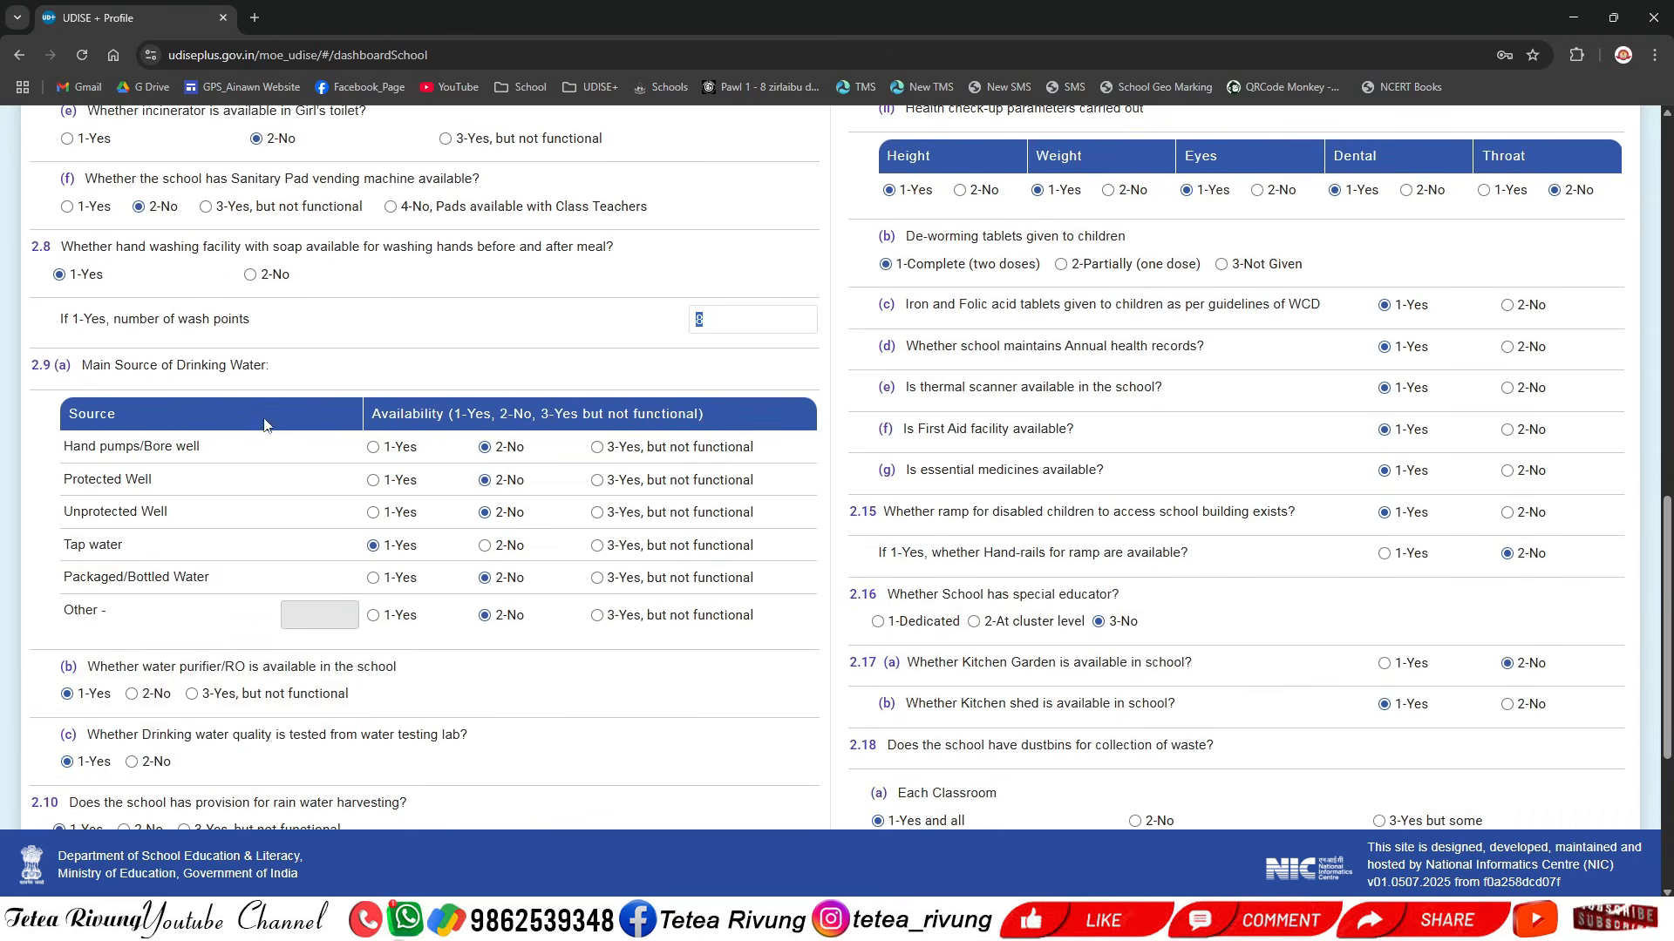
scroll(161, 389, down, 1)
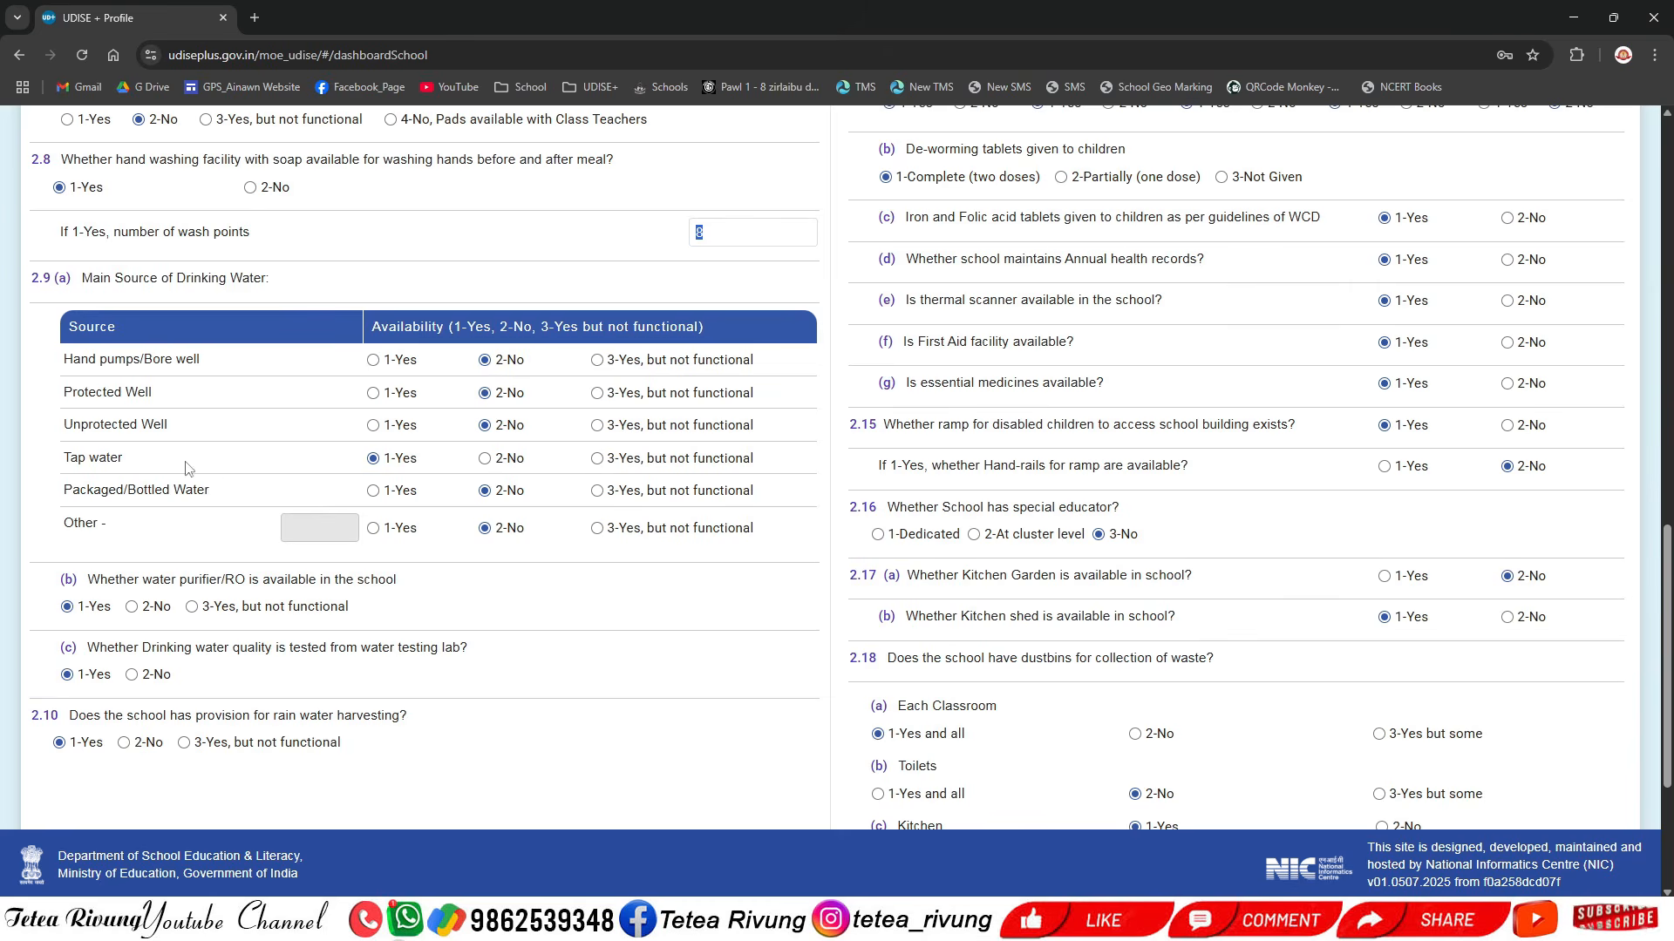
scroll(229, 505, down, 1)
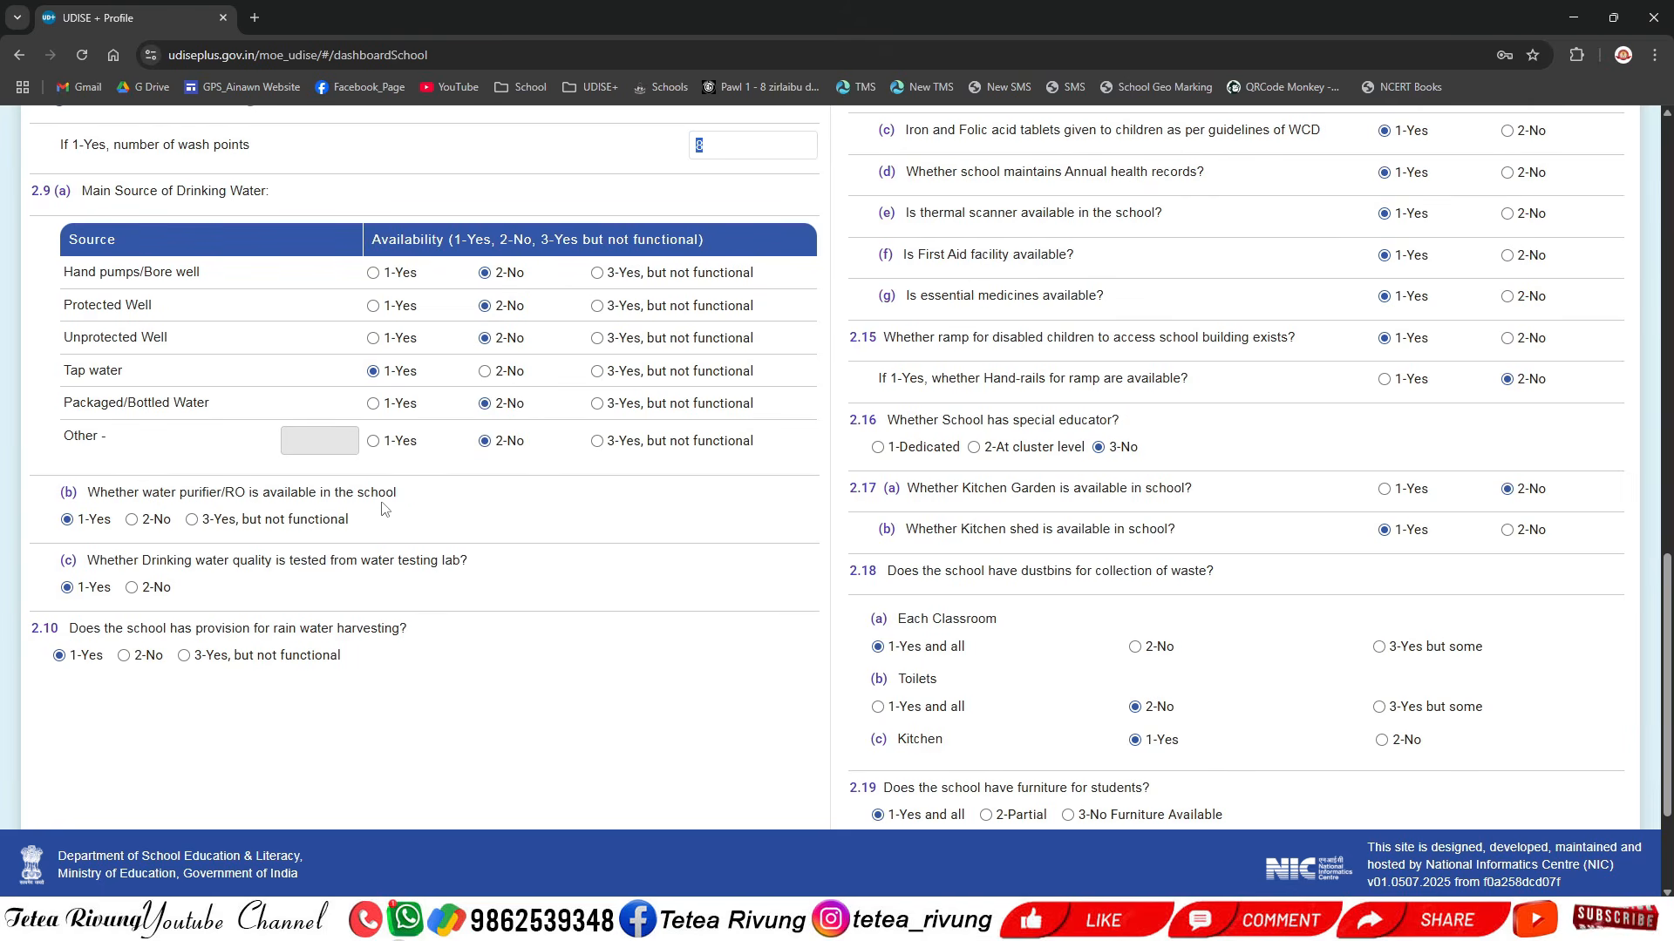
drag(402, 495, 86, 495)
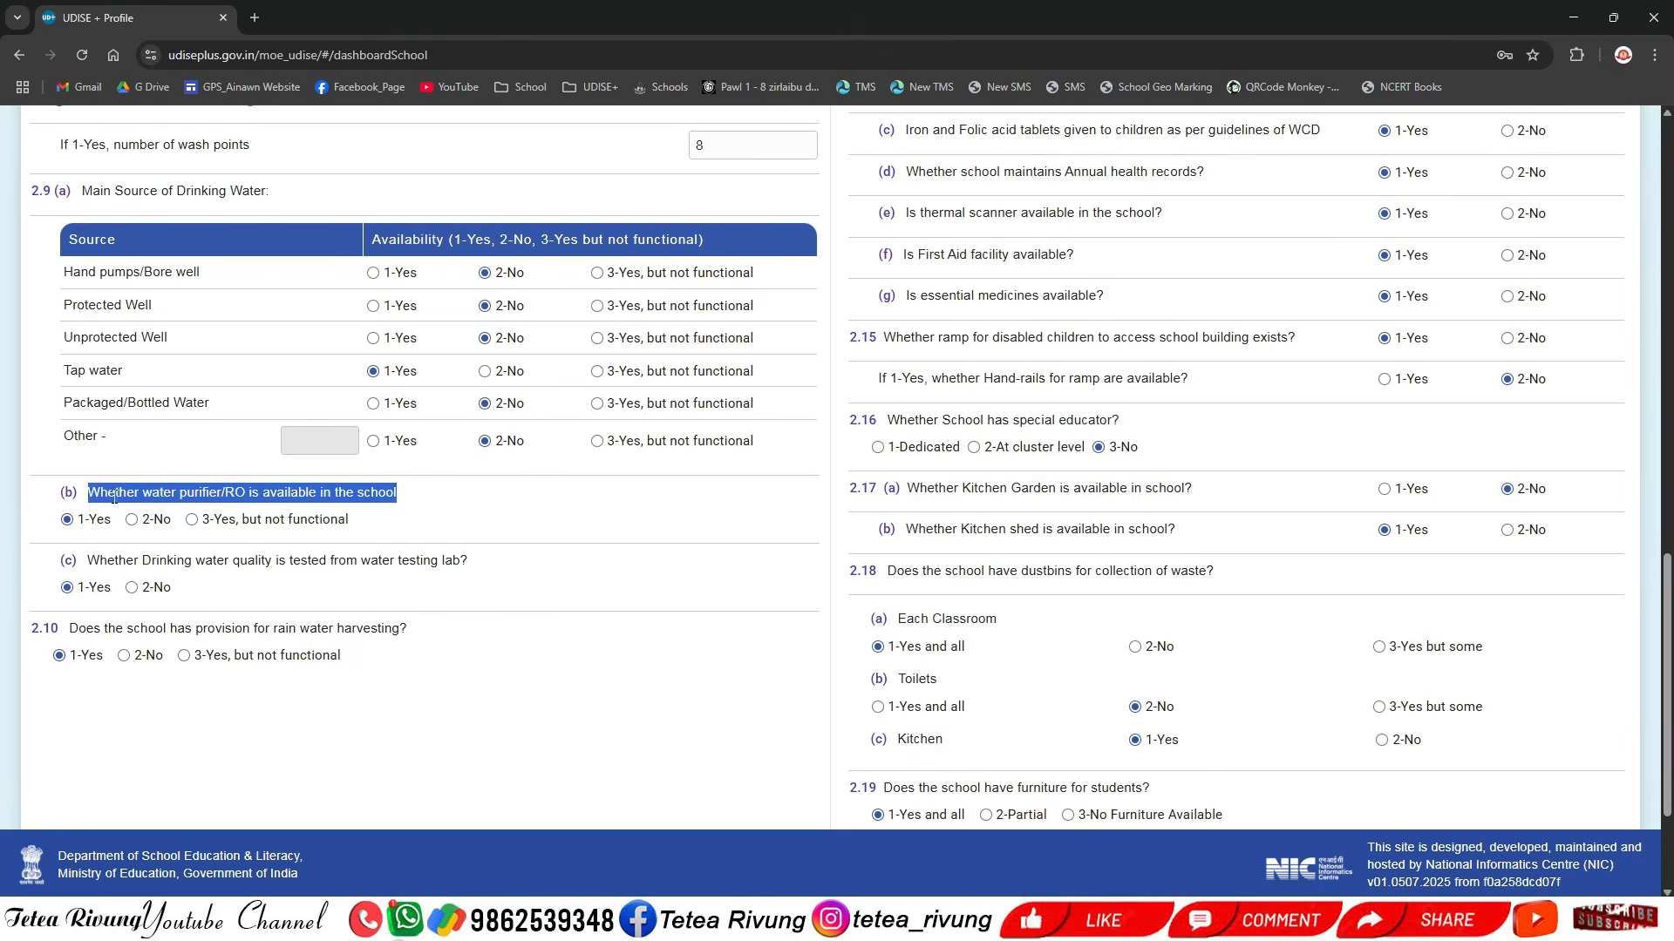
click(352, 524)
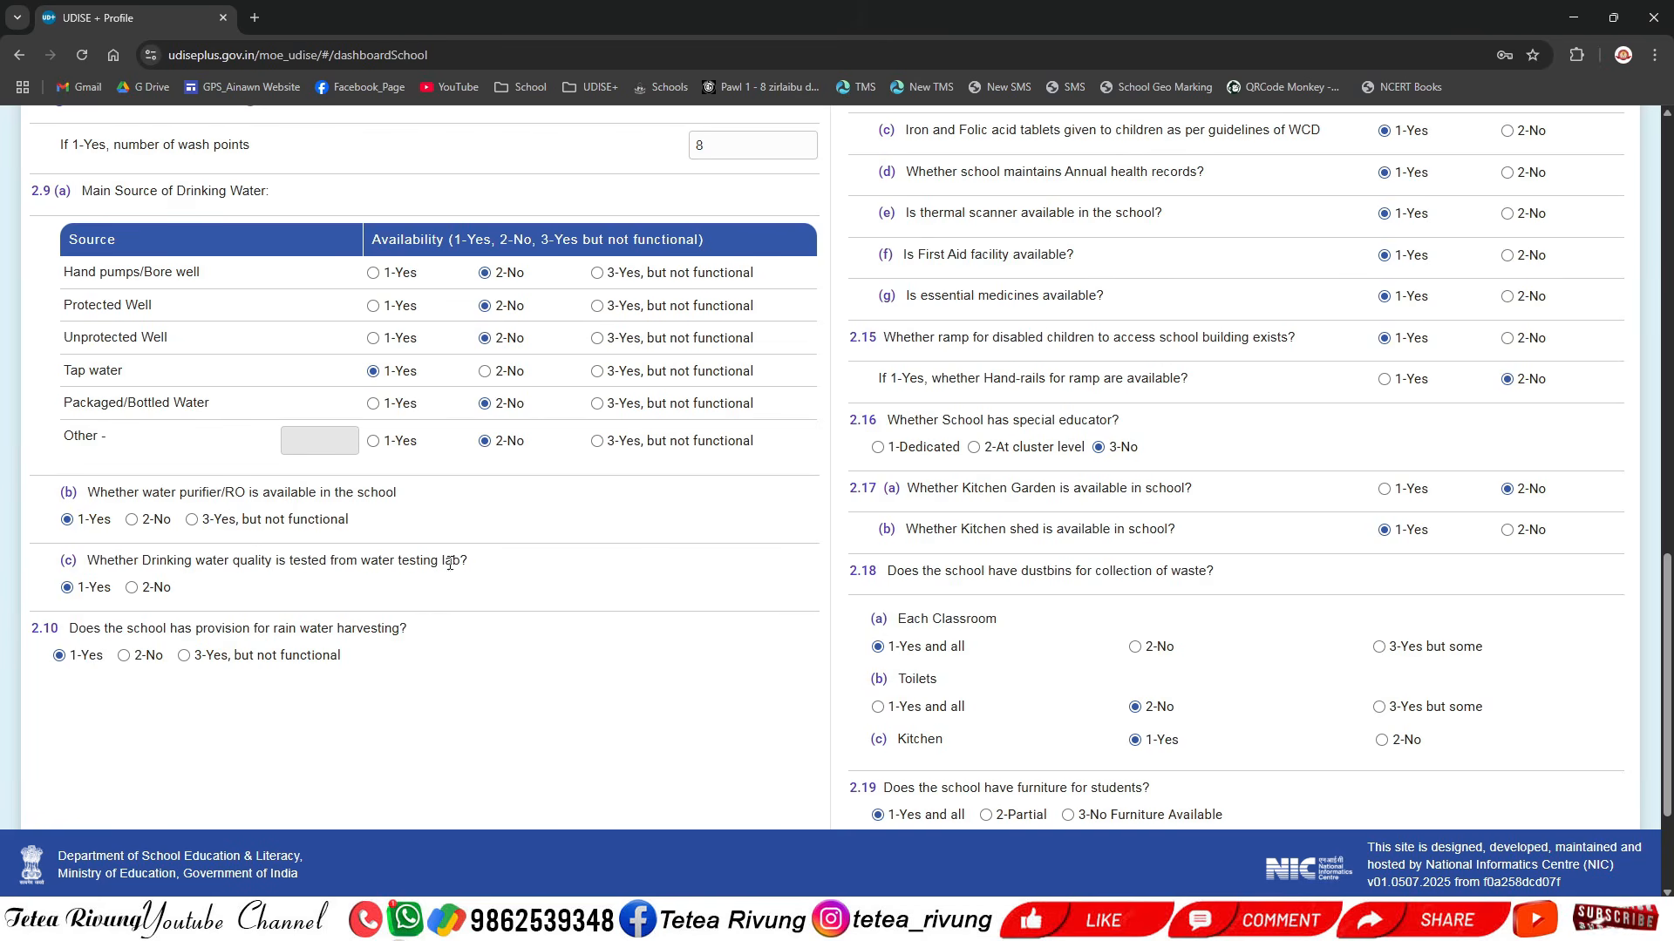
- Examine question 2.9(c) on whether the drinking water quality is tested by a water testing lab
drag(469, 562, 95, 566)
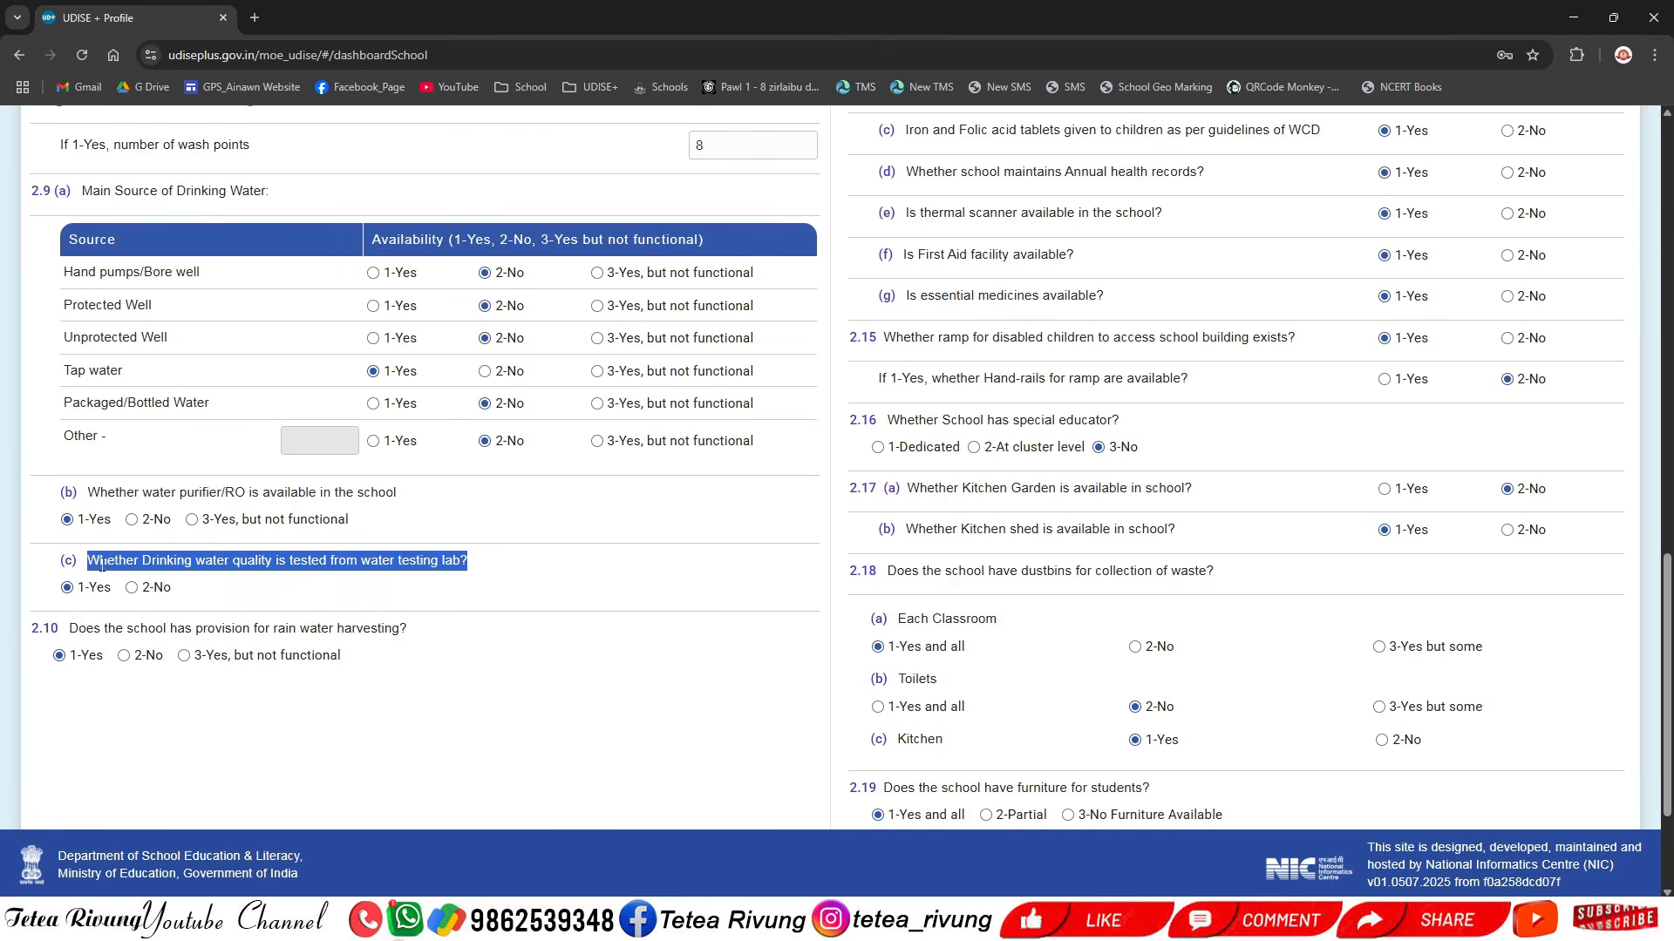
click(345, 558)
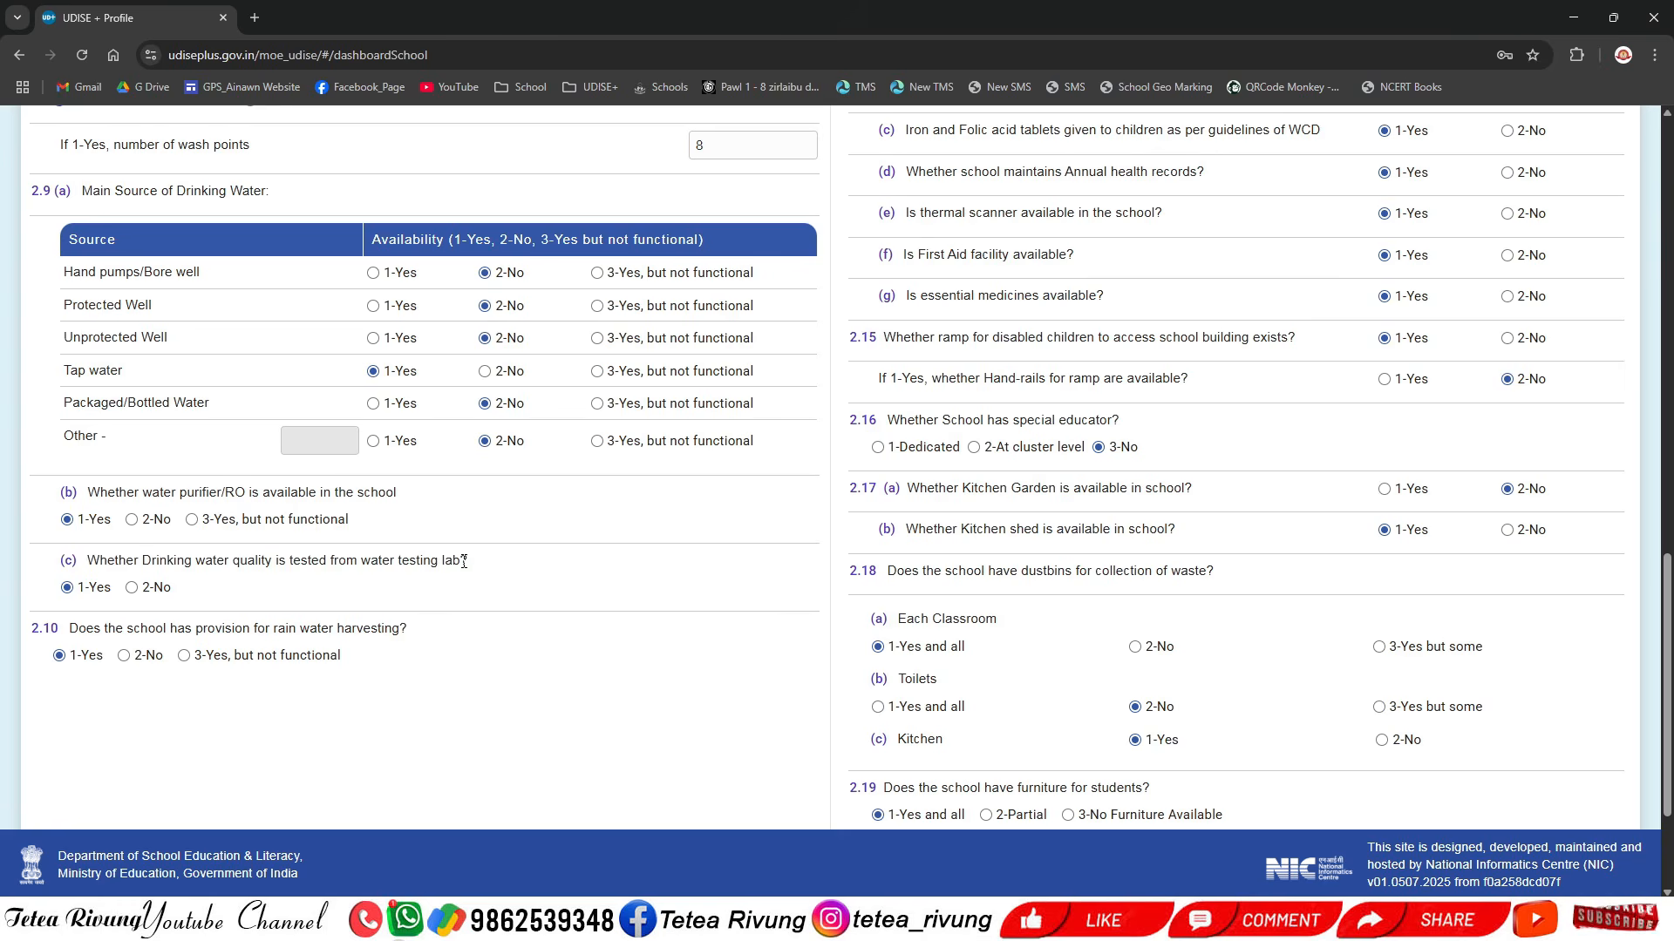
drag(467, 561, 87, 565)
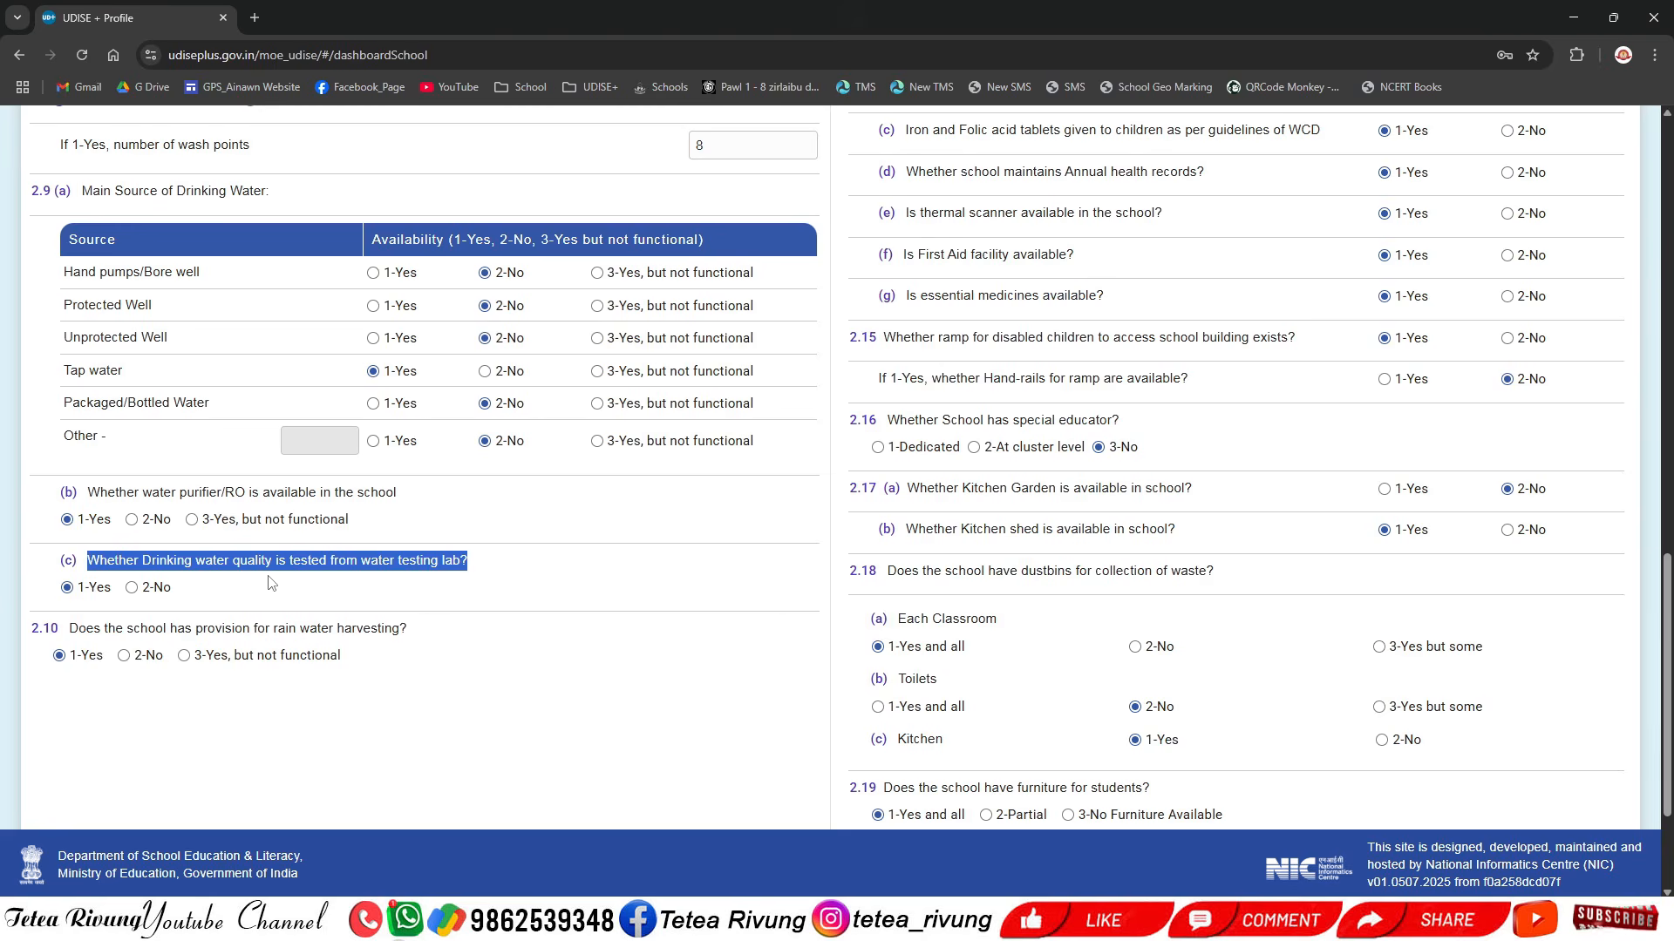
click(300, 563)
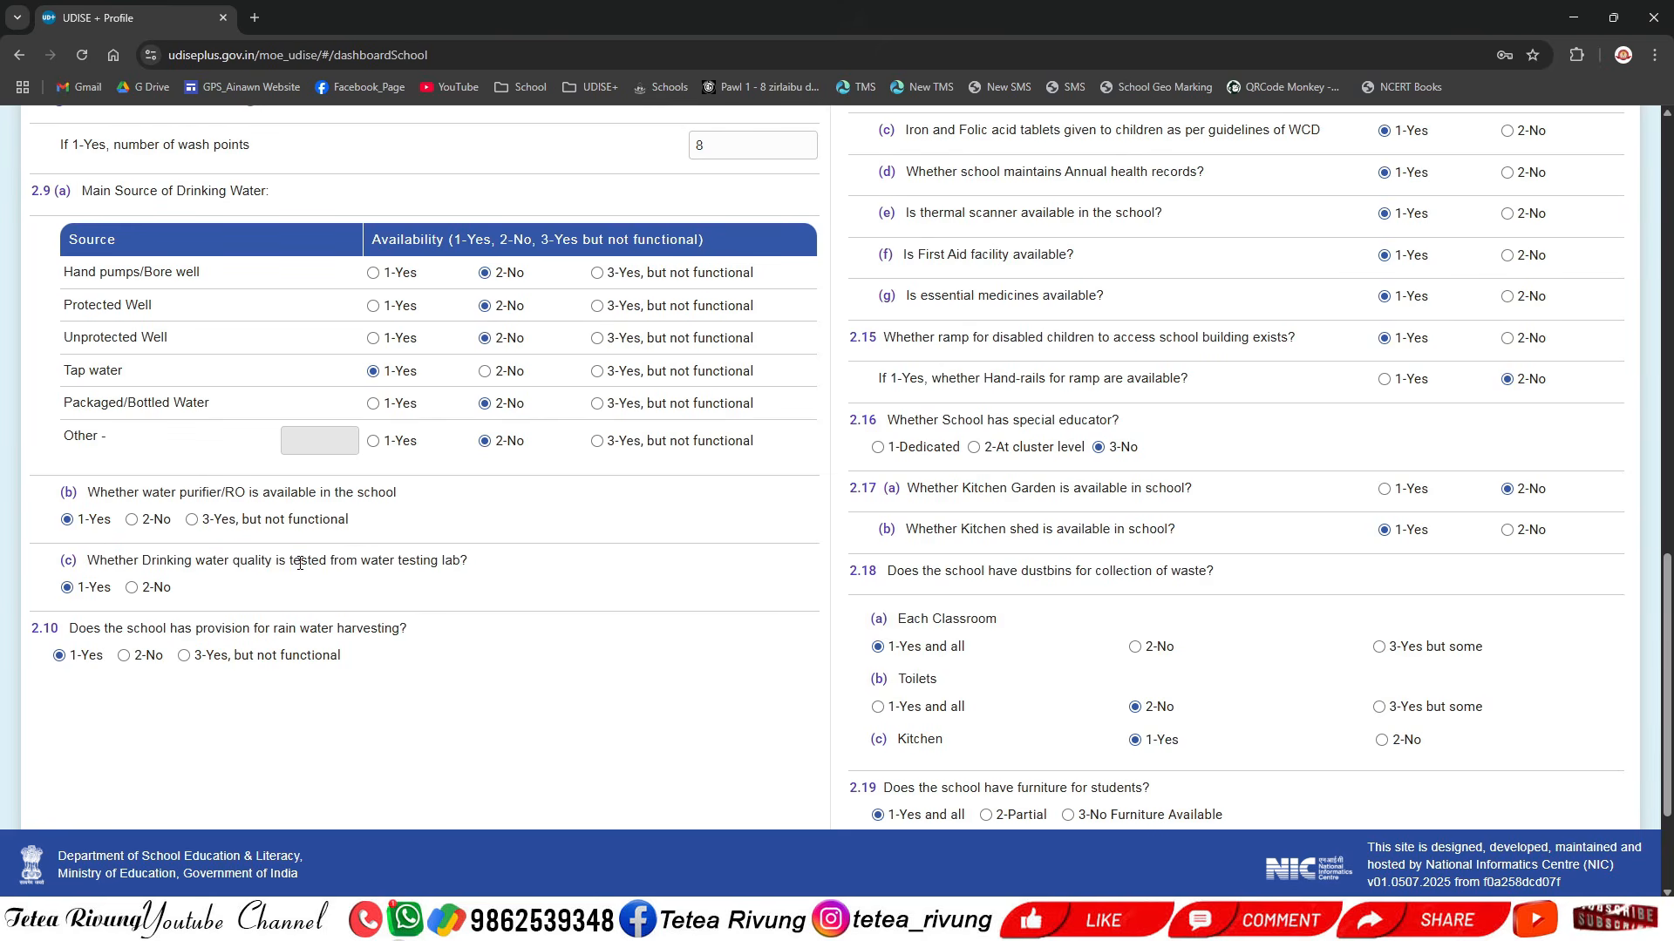
drag(89, 561, 478, 574)
click(479, 574)
- Set the 2.10 answer on the school's provision for rain water harvesting to 2-No
click(184, 657)
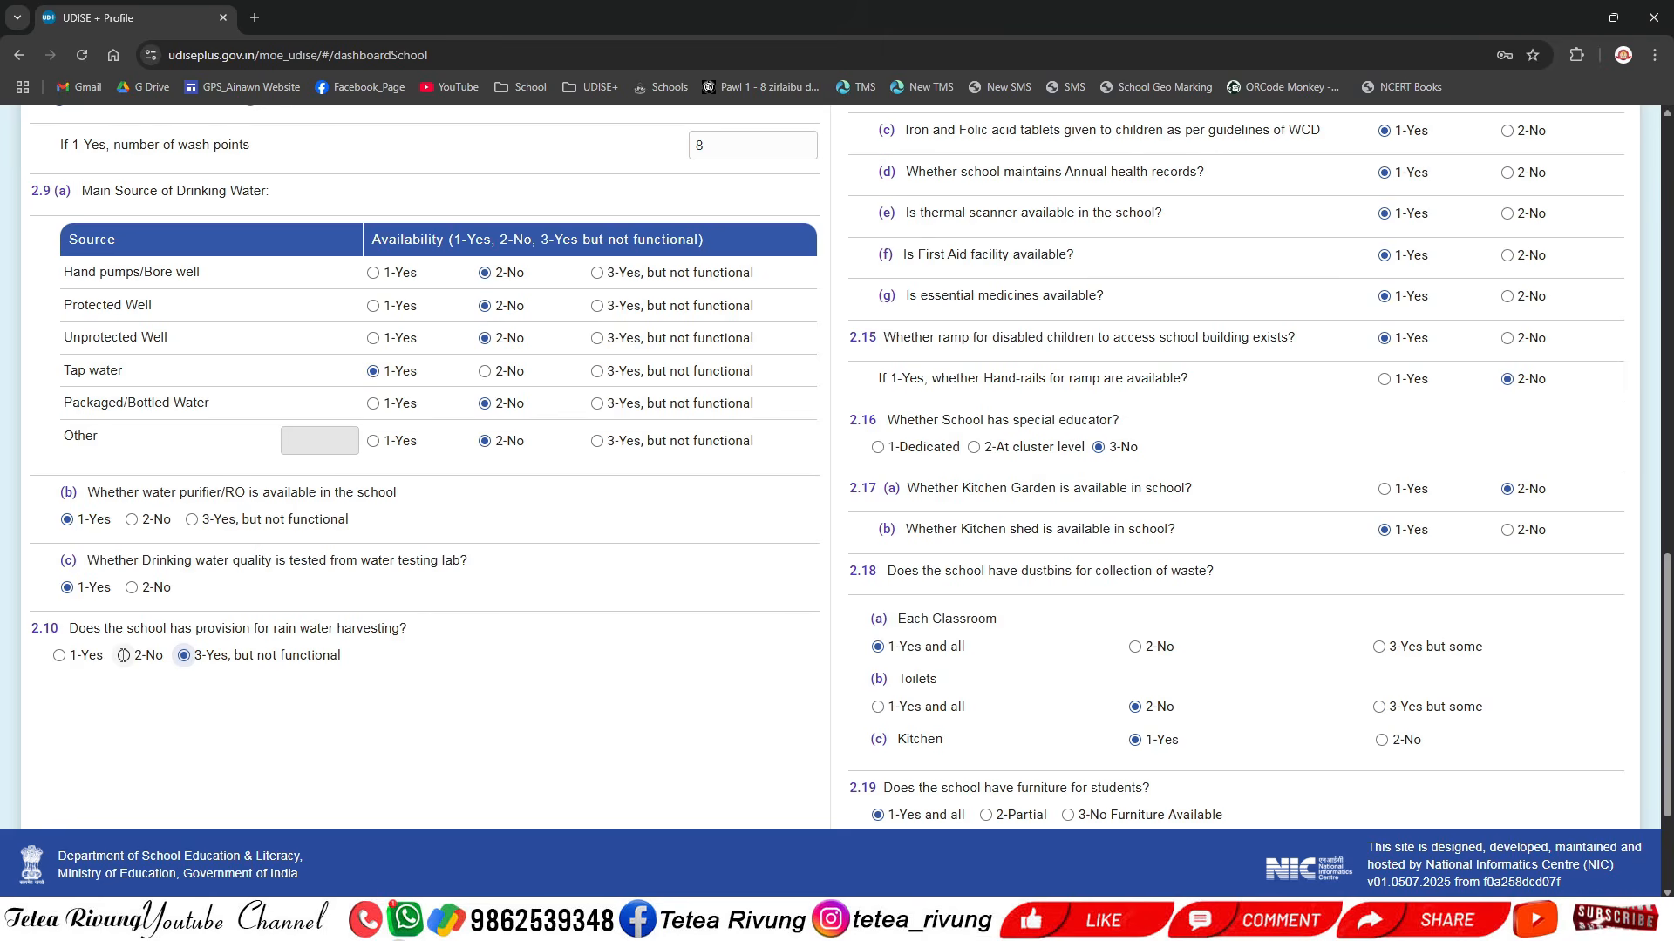
click(124, 655)
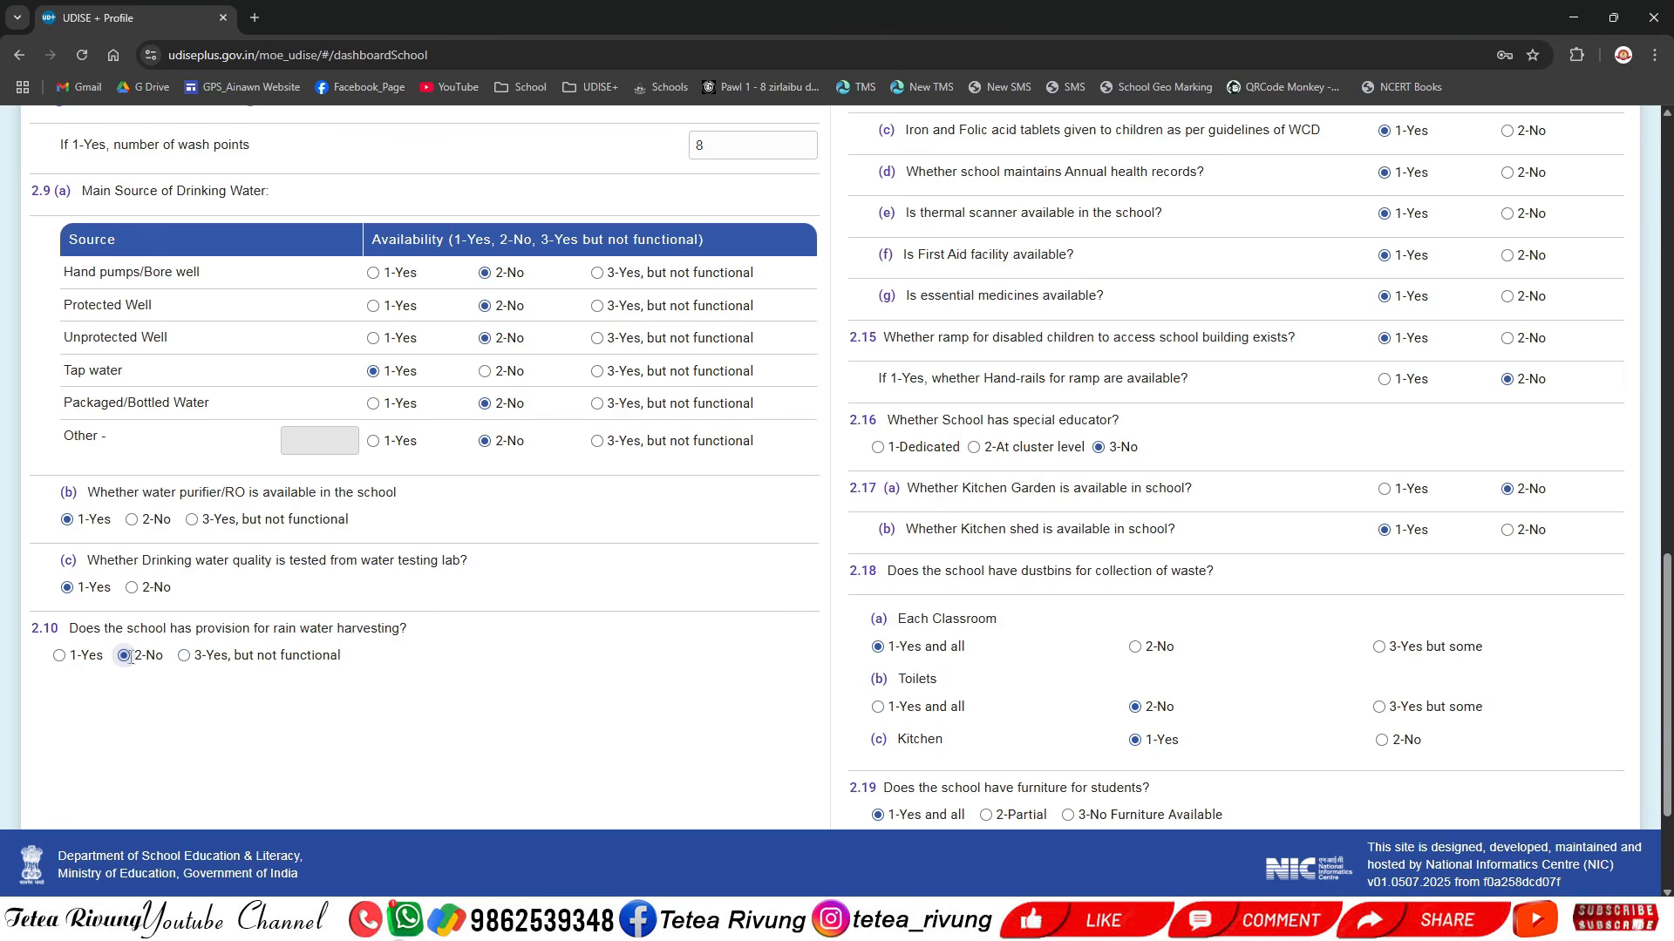
- Set the 2.10 answer on rain water harvesting provision to 1-Yes
click(60, 656)
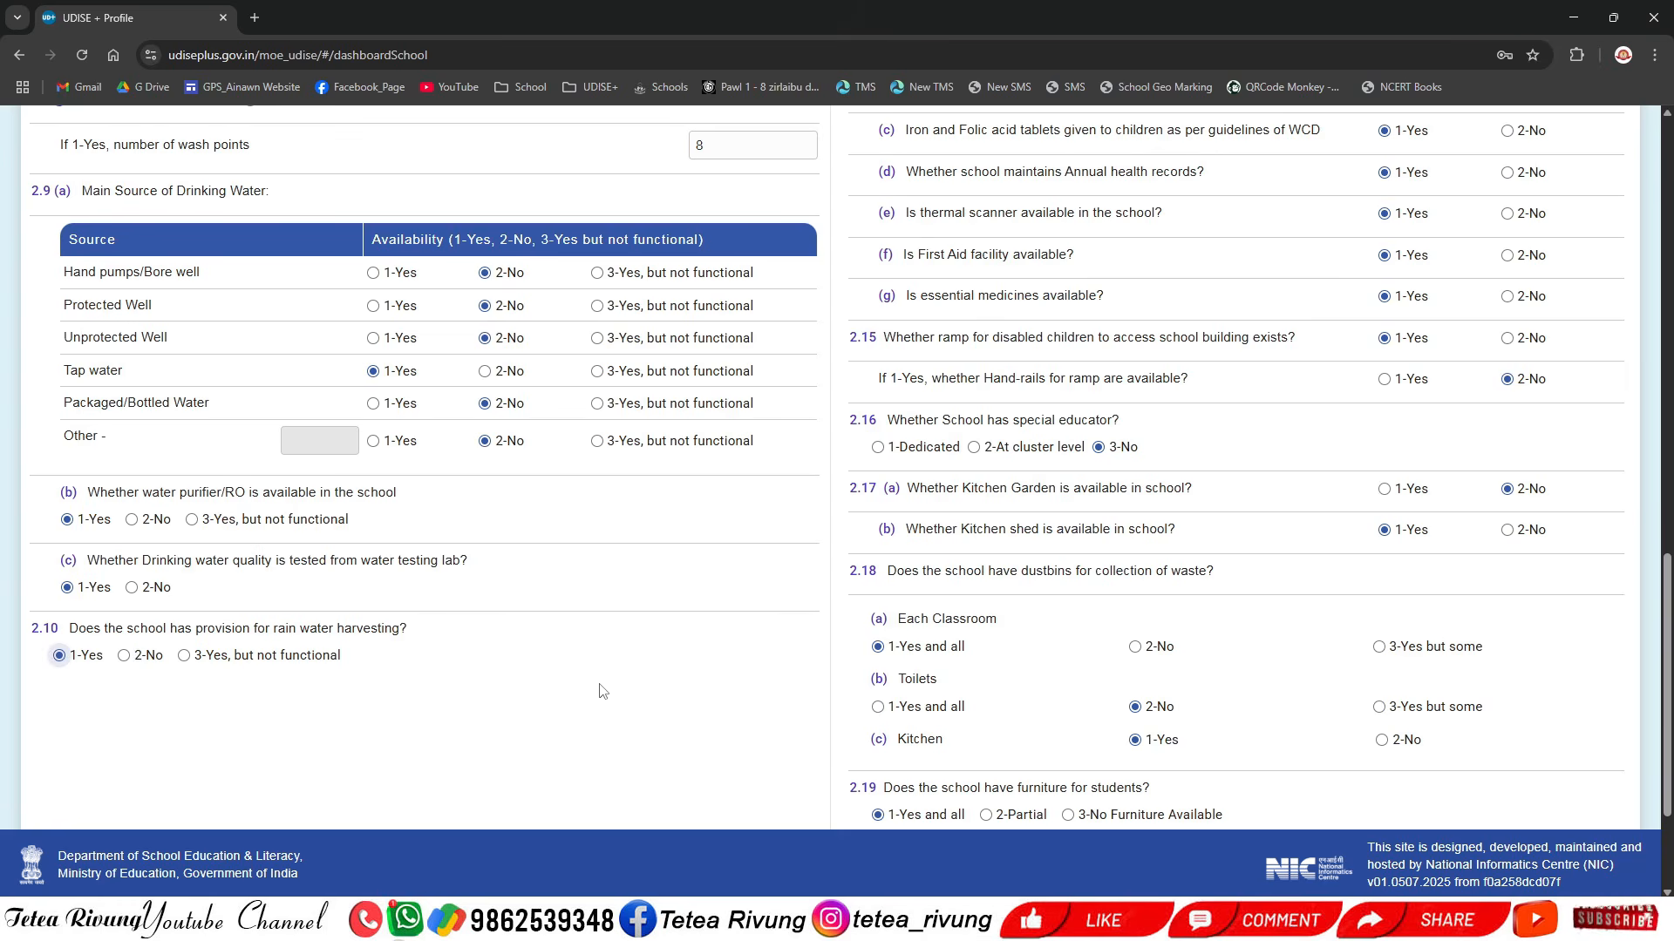
- Review the library, book bank and reading corner entries in 2.11(a) and the number of times books are borrowed or read in 2.11(d)
scroll(700, 666, up, 15)
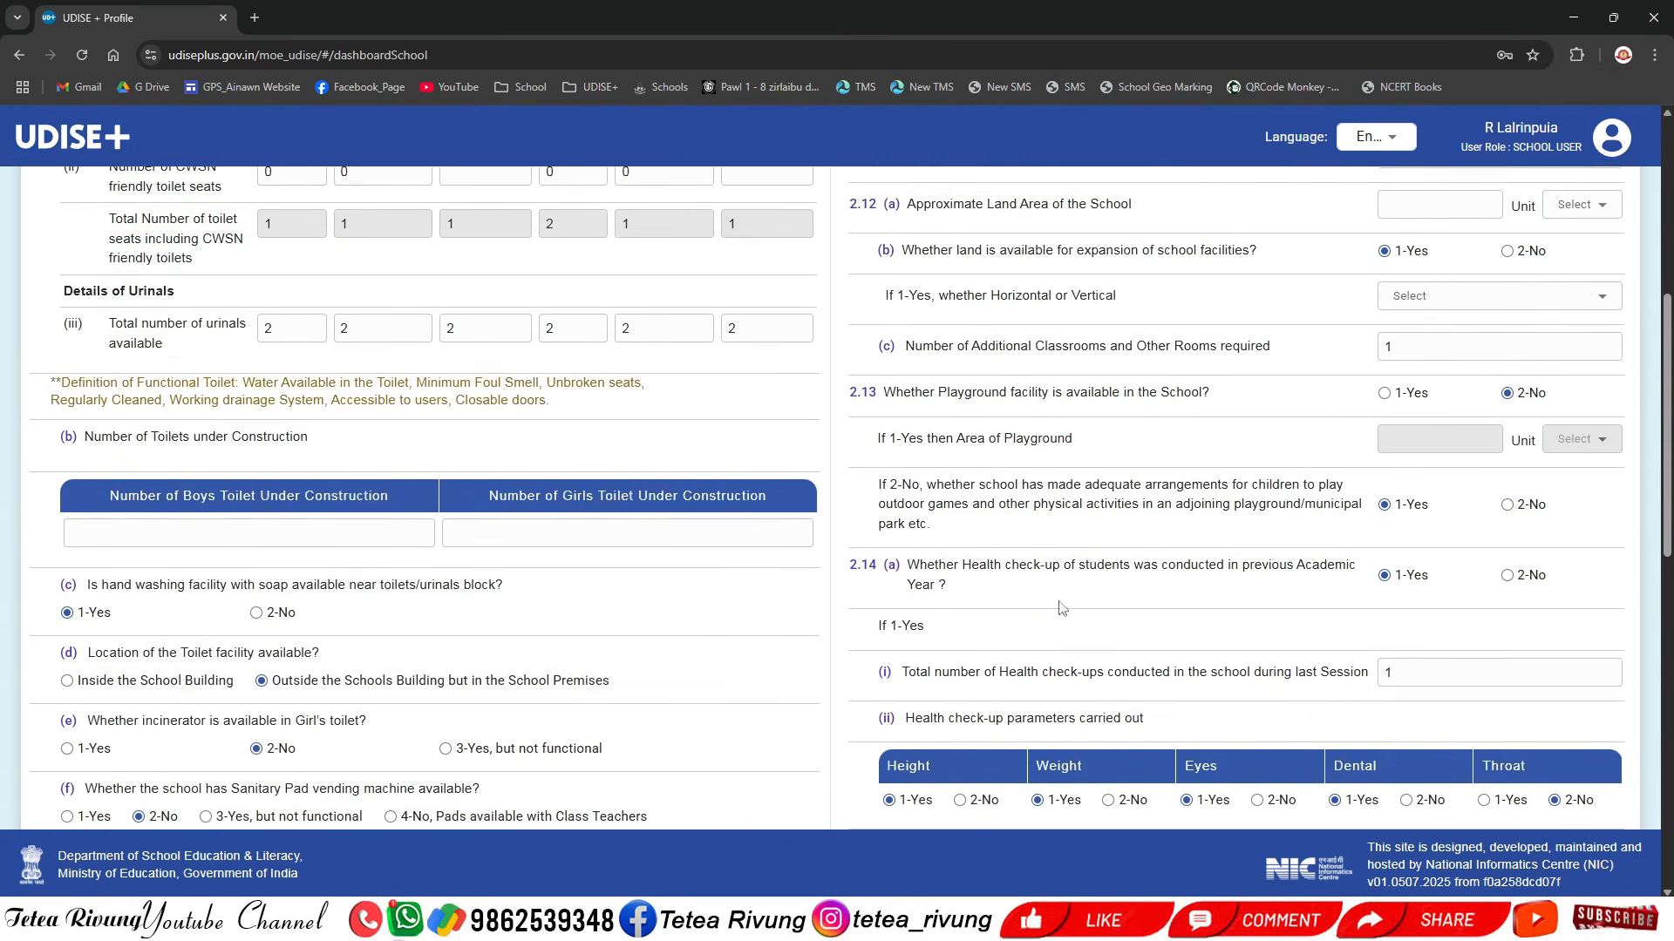
scroll(1208, 608, up, 4)
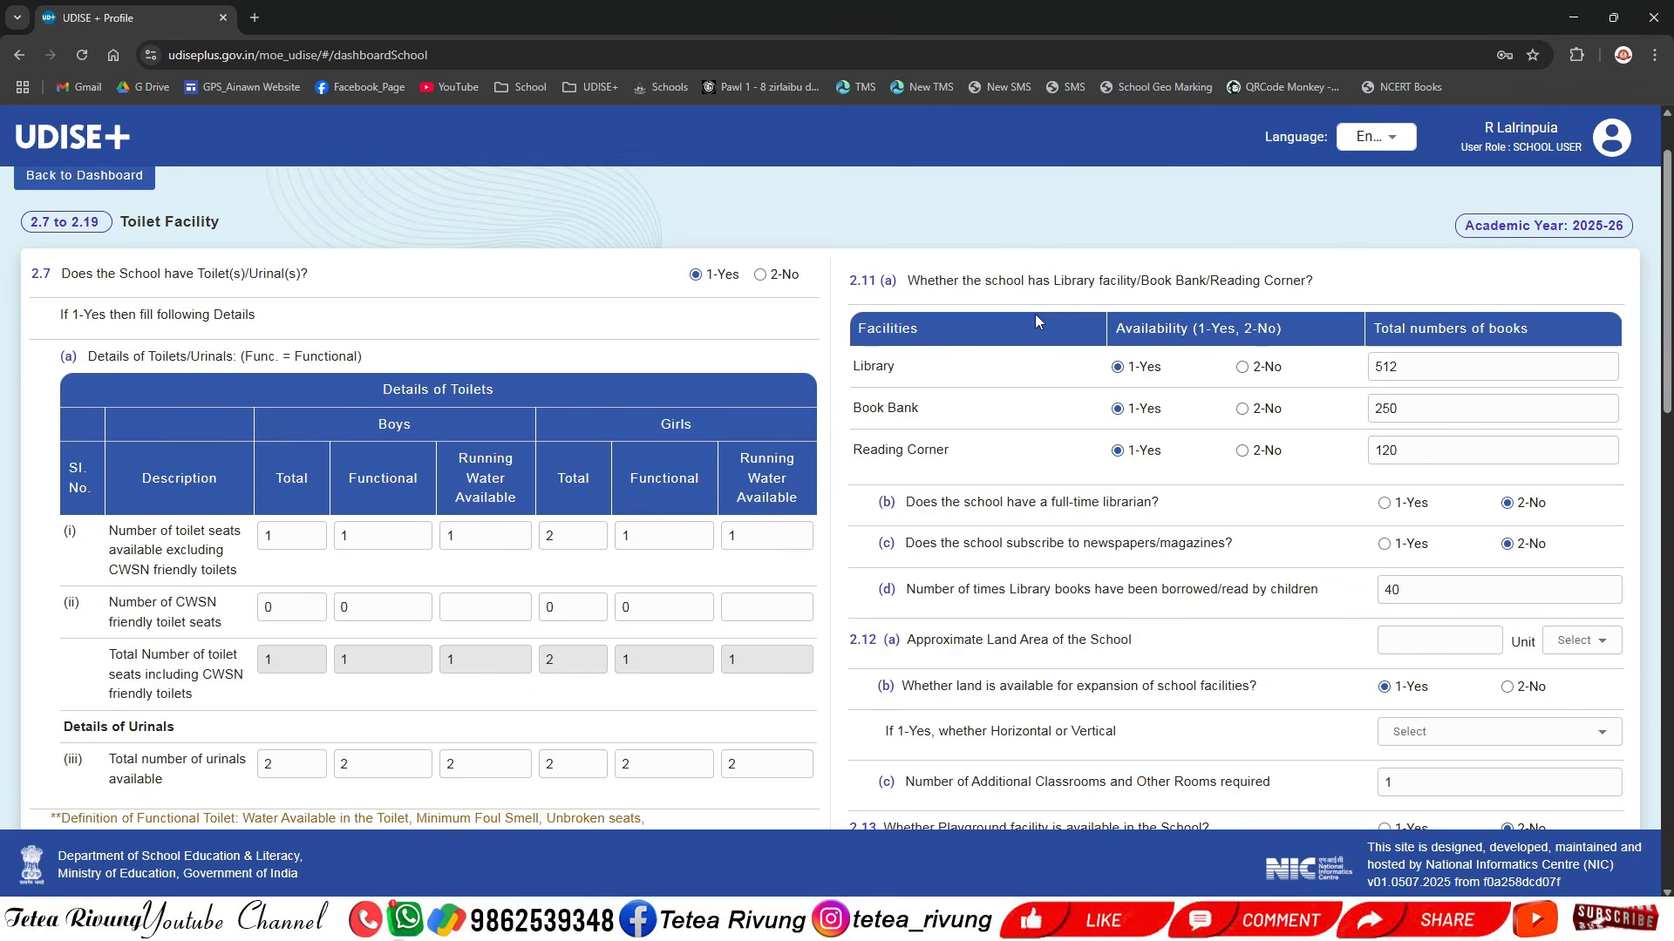
drag(1053, 281, 1139, 281)
scroll(1064, 364, down, 1)
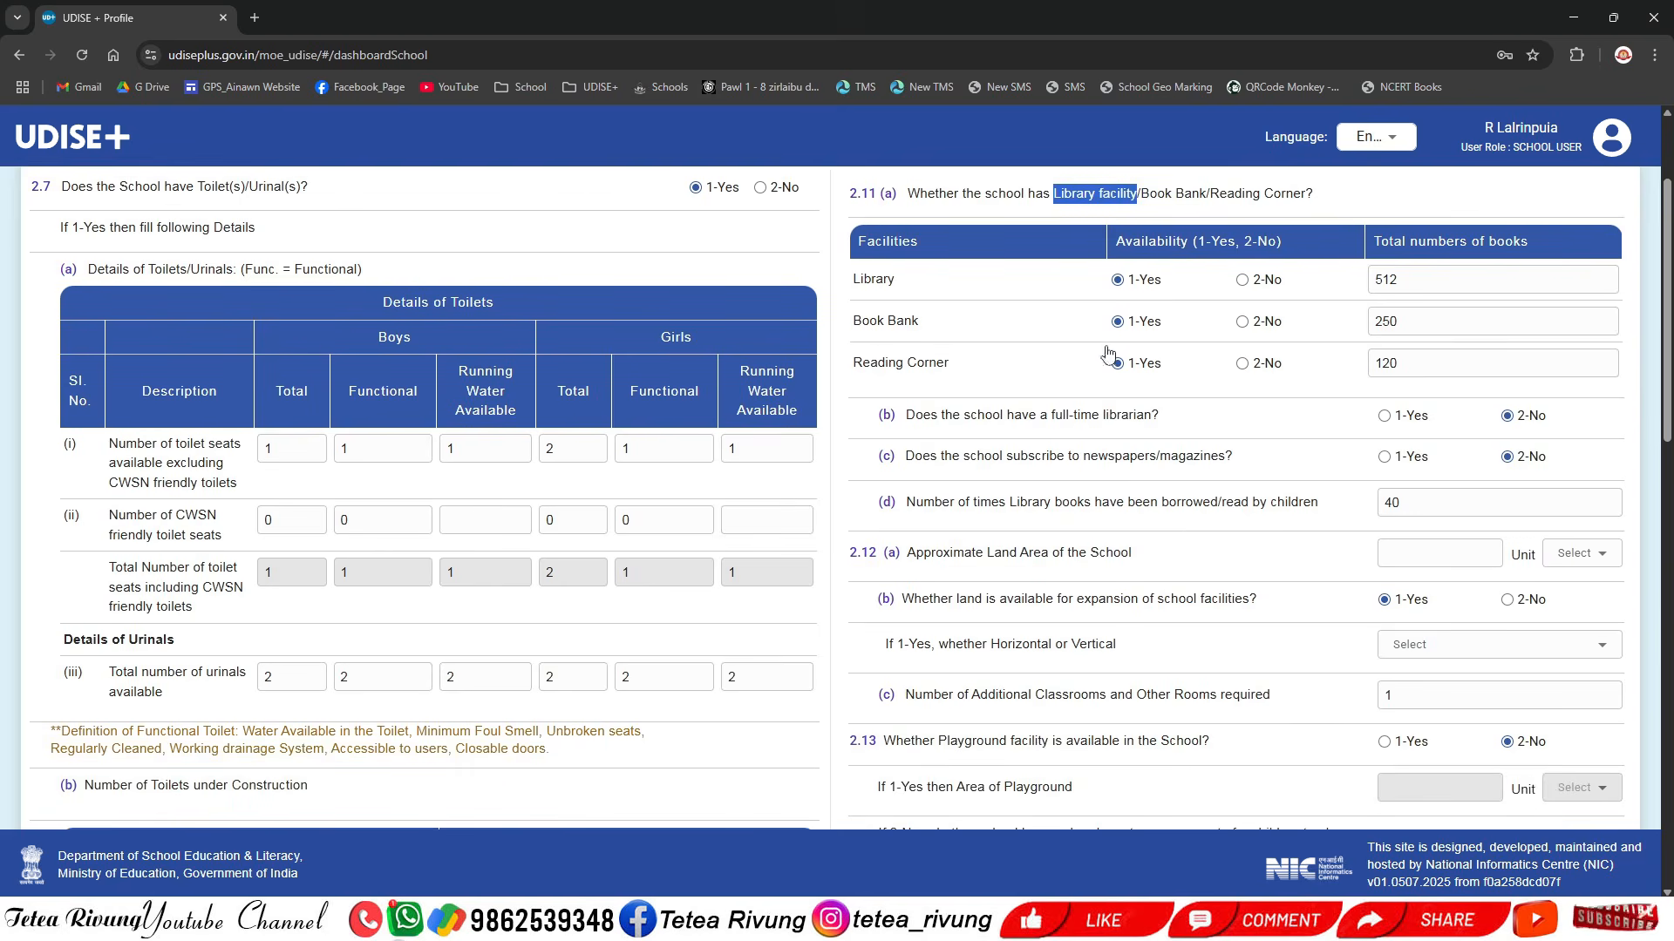
drag(1140, 194, 1206, 196)
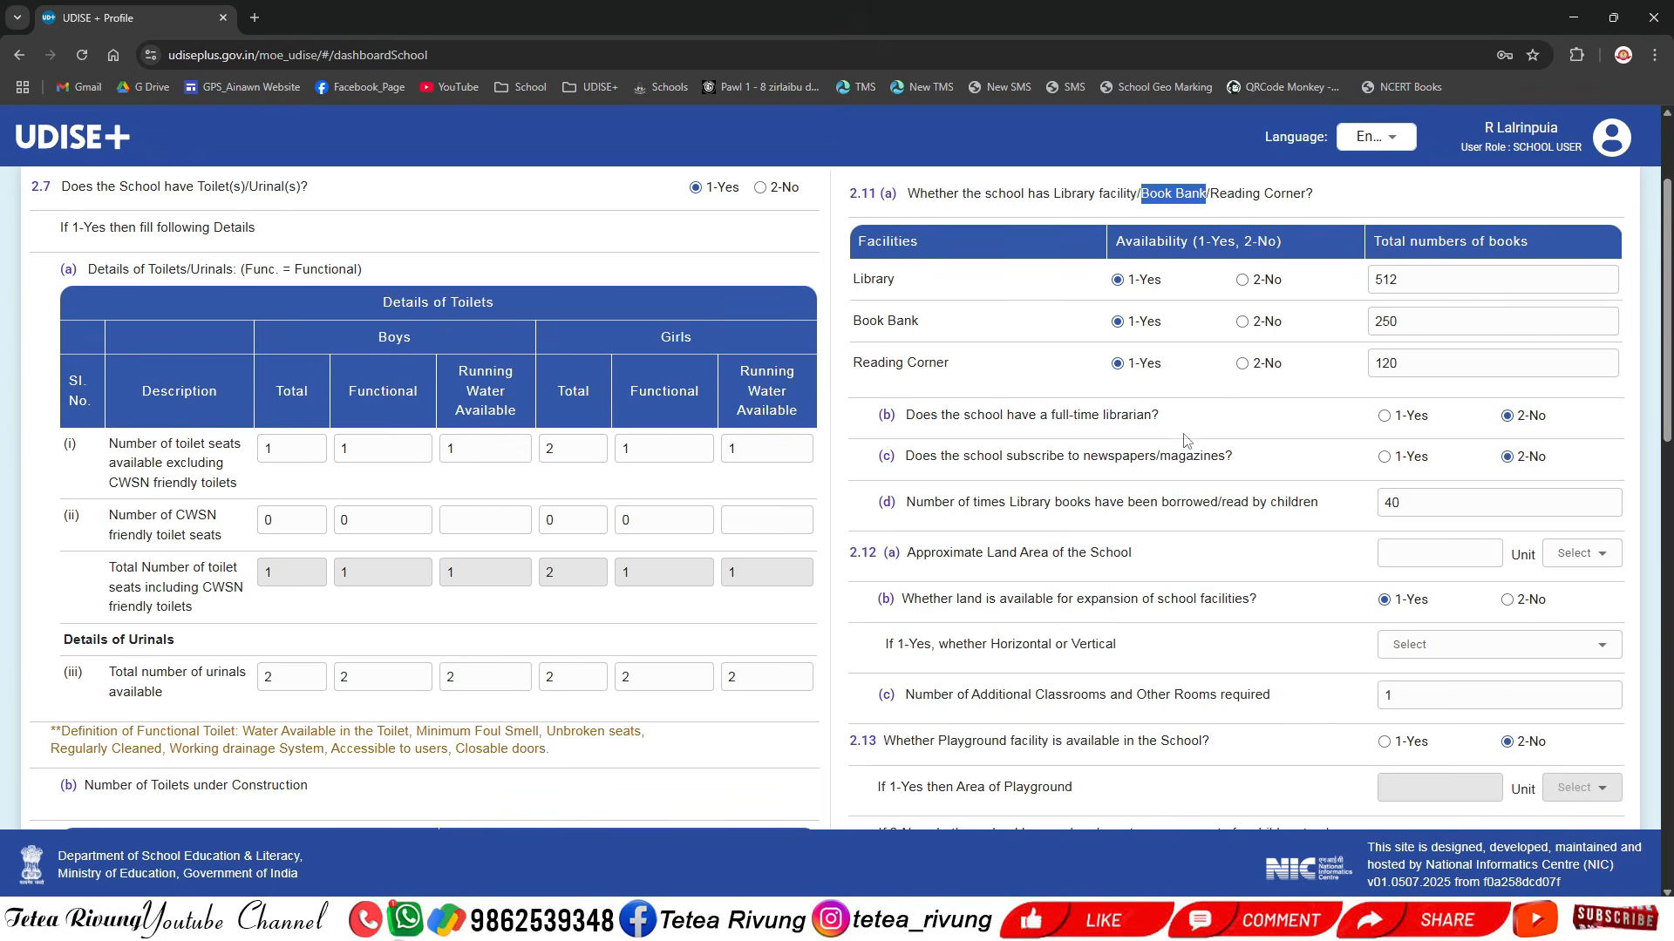
double_click(1390, 279)
double_click(1390, 320)
drag(1425, 361, 1272, 372)
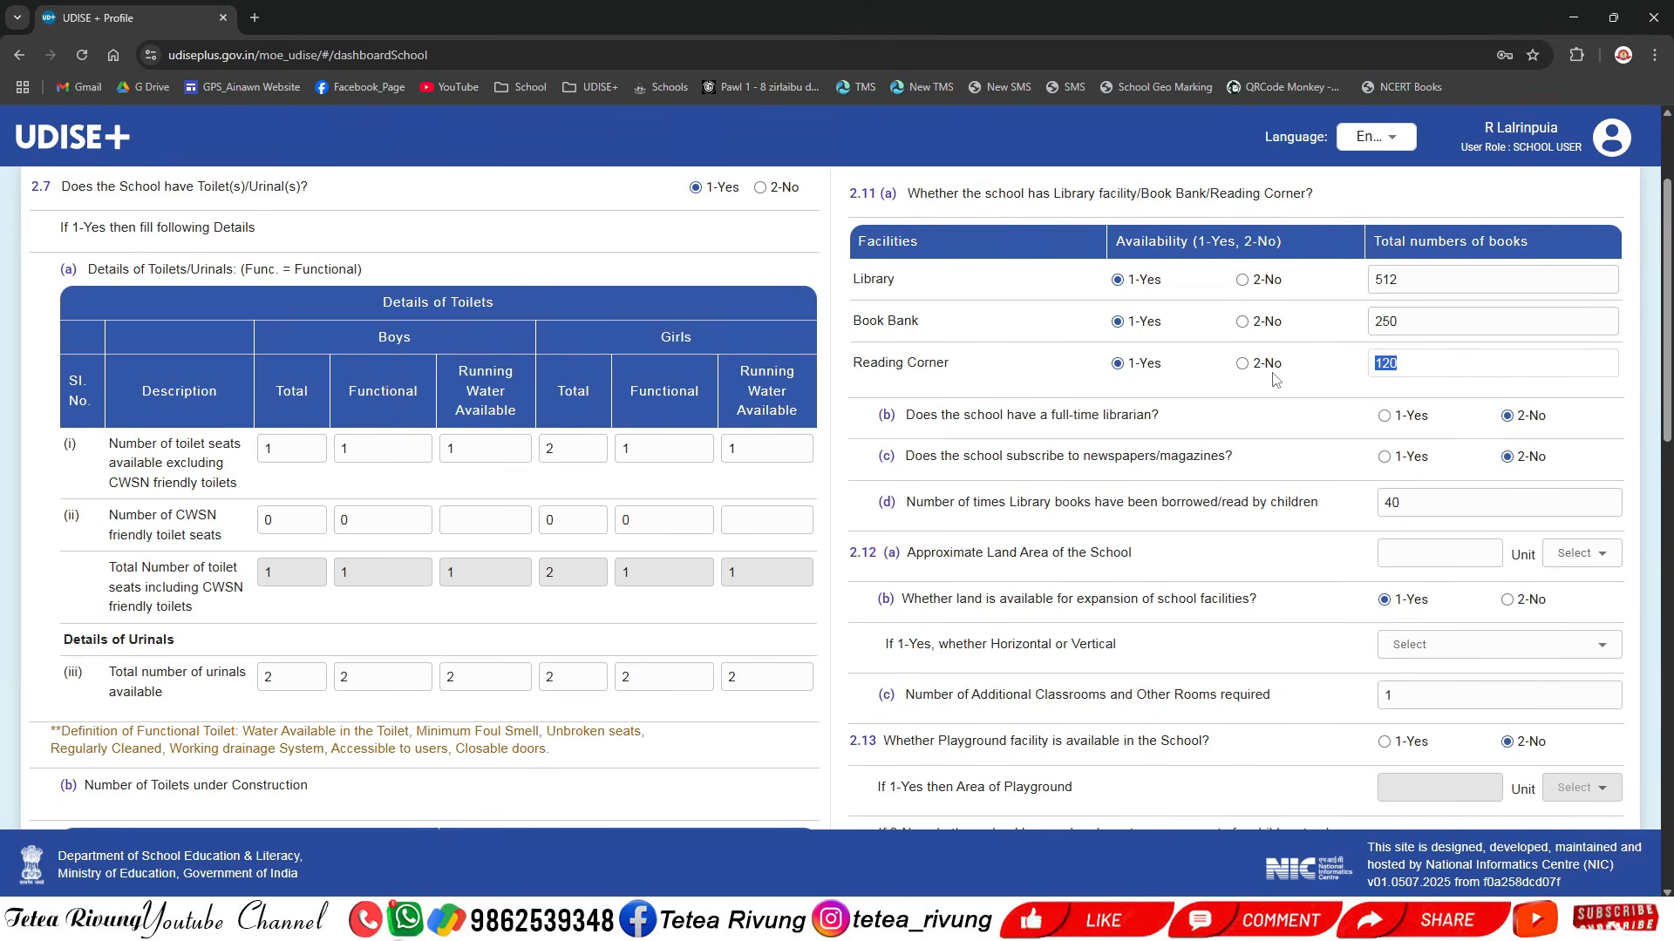
drag(1441, 325, 1274, 371)
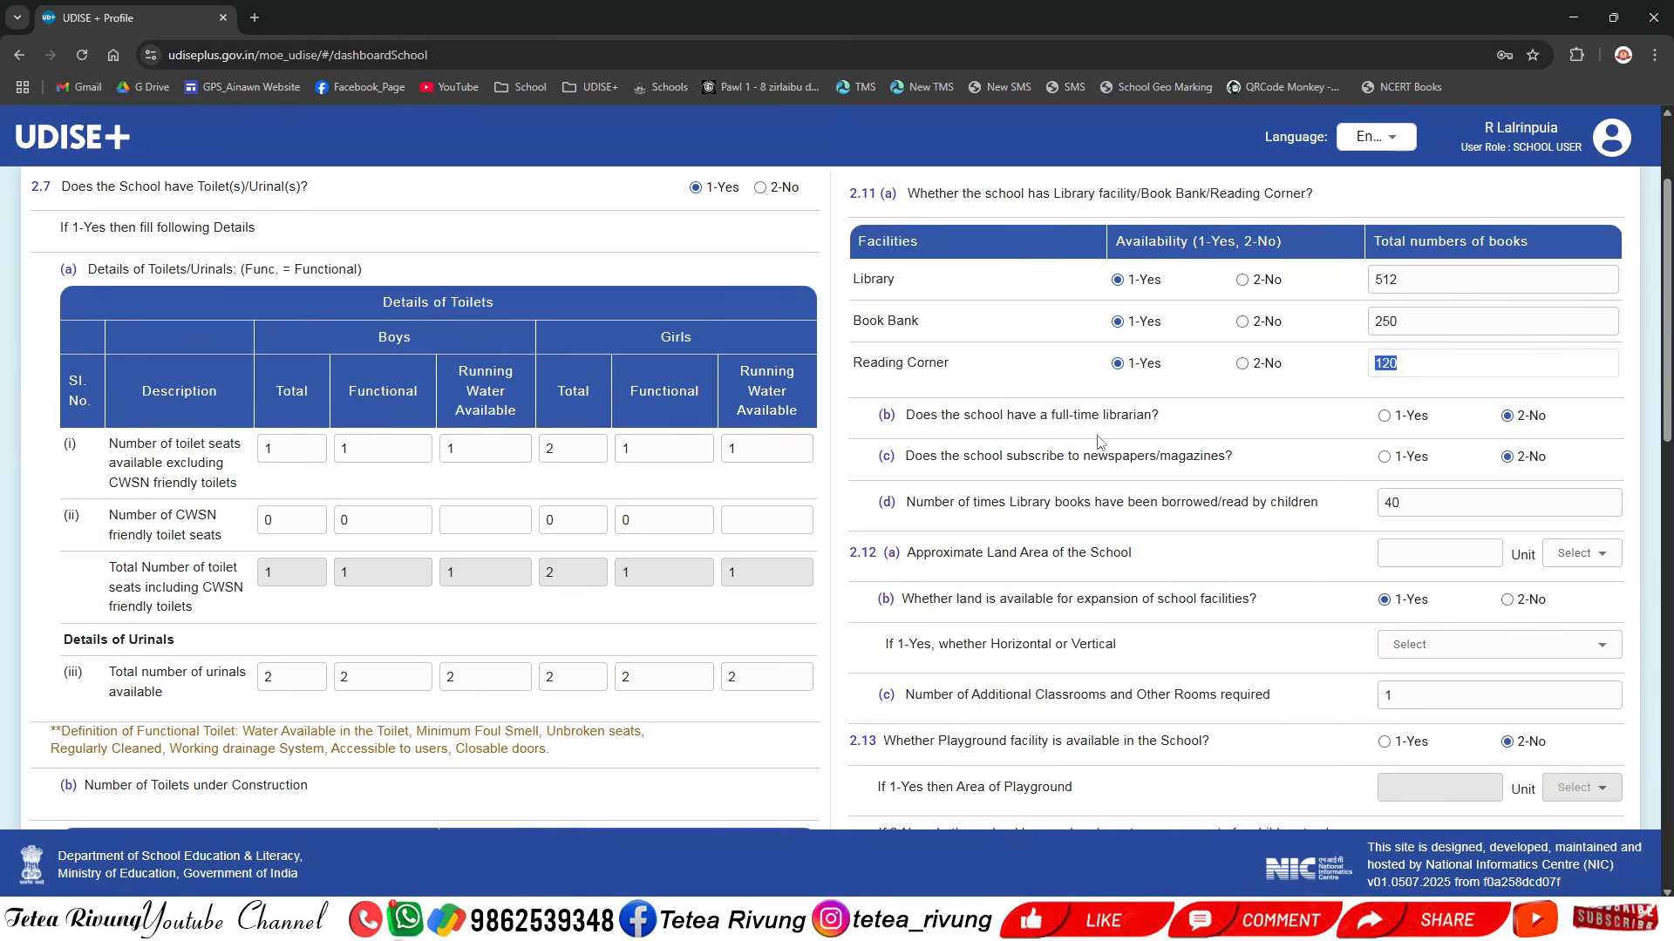
scroll(1290, 410, down, 1)
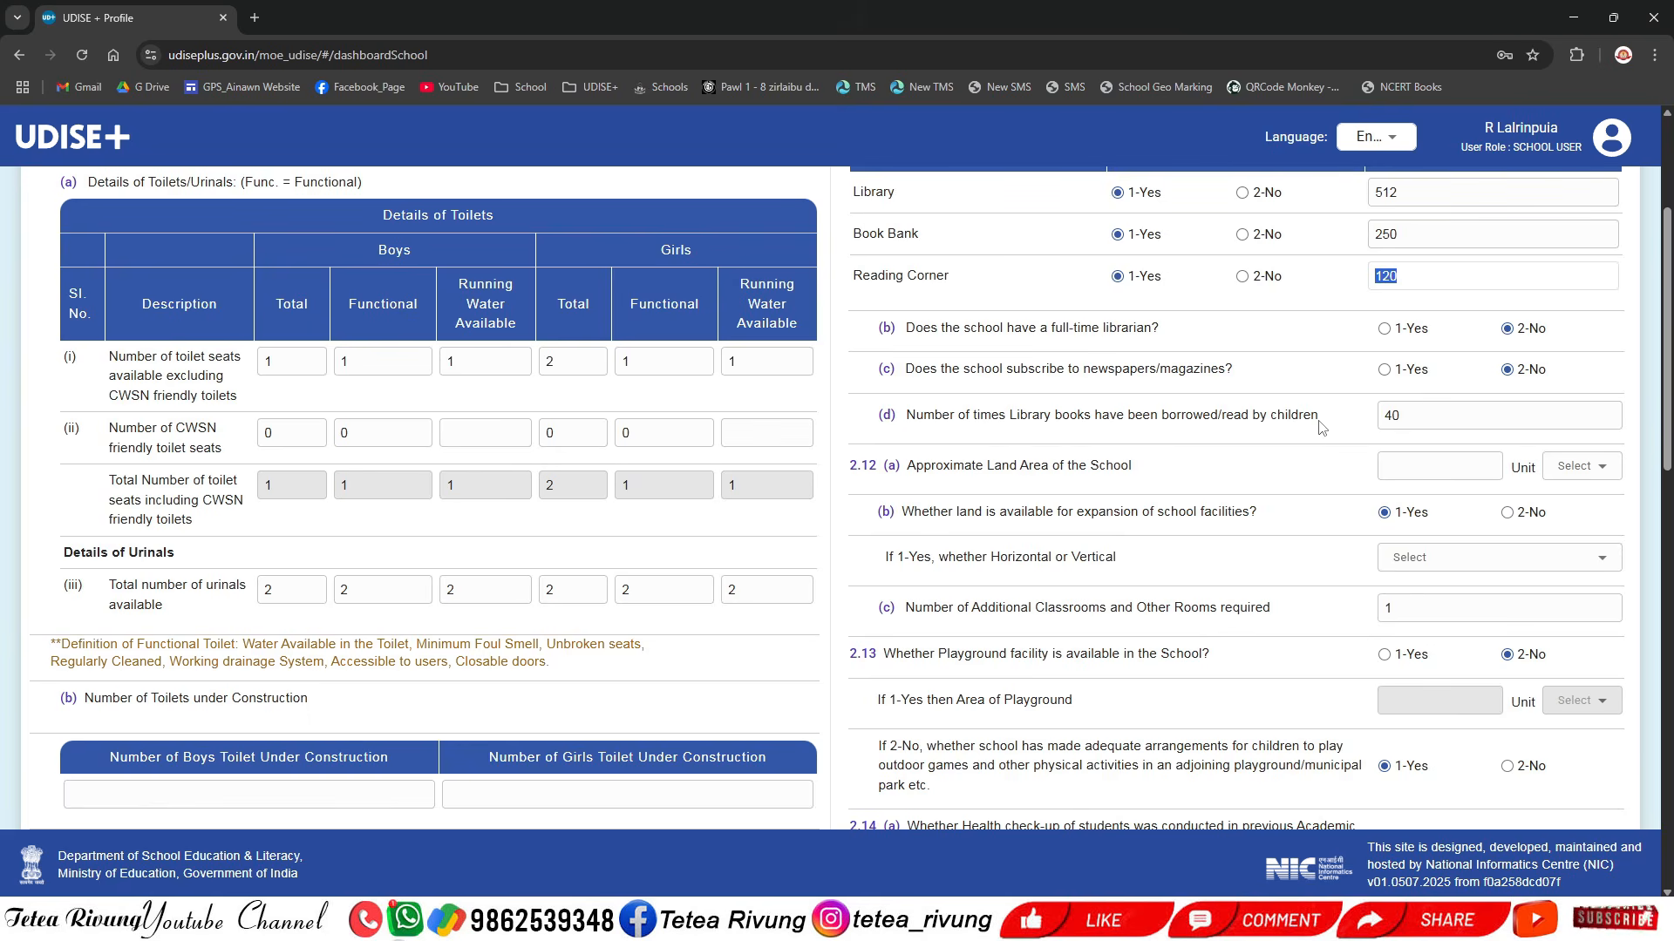
drag(1319, 426, 1223, 431)
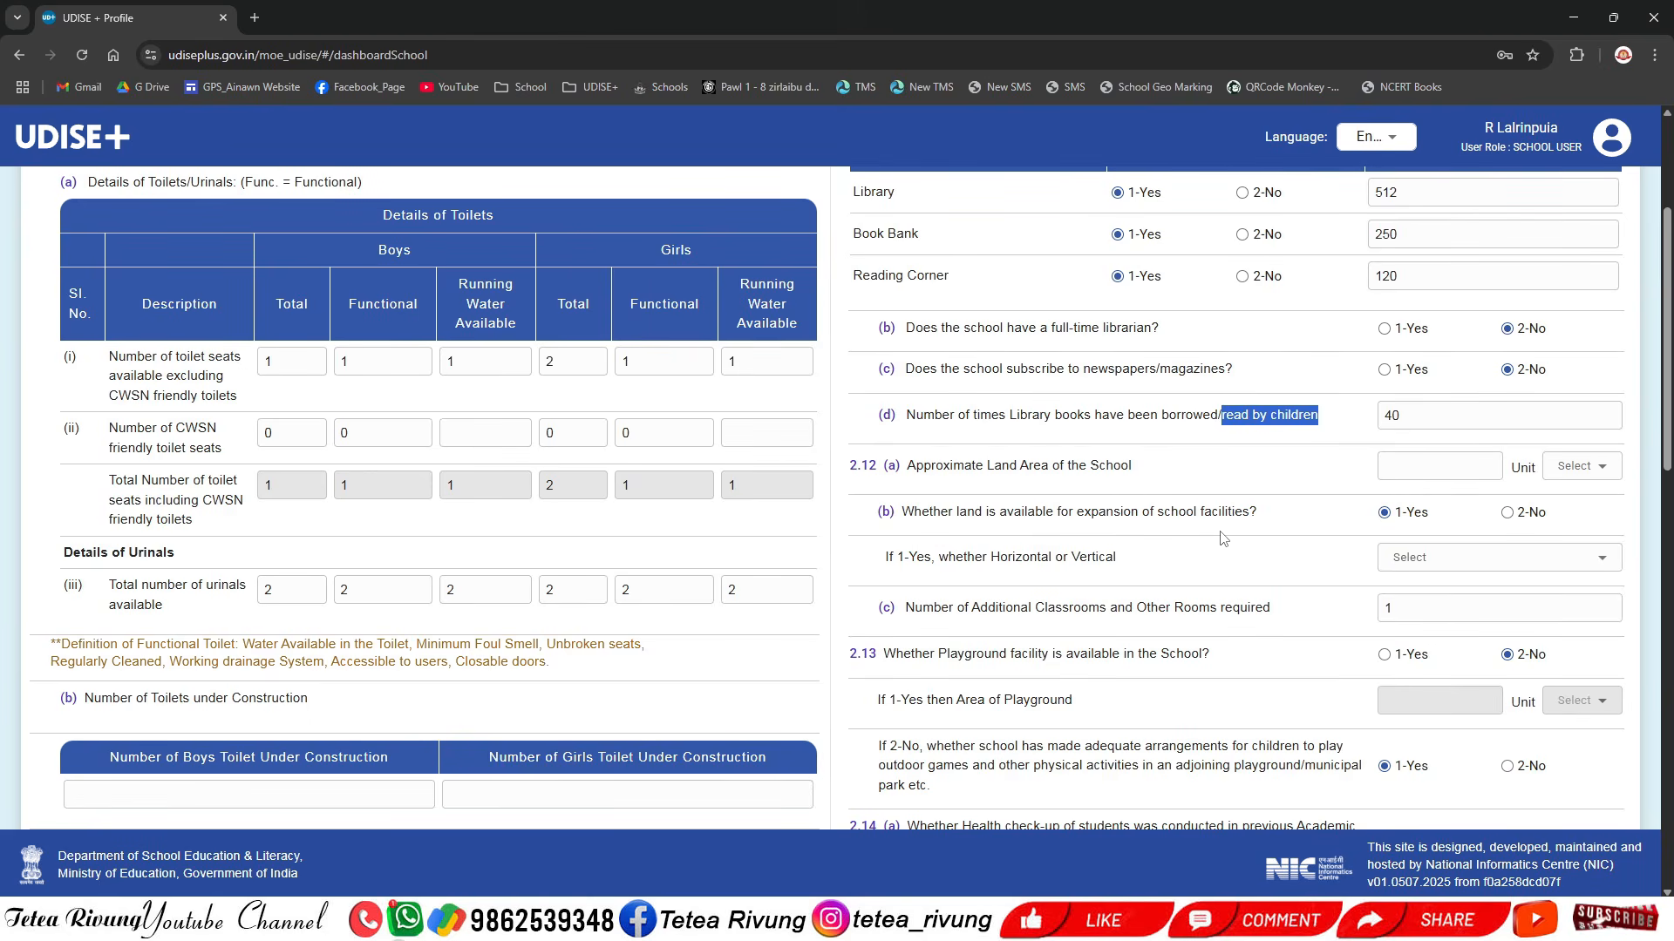
- Examine the approximate land area field in 2.12(a) and its available units
scroll(1223, 539, down, 2)
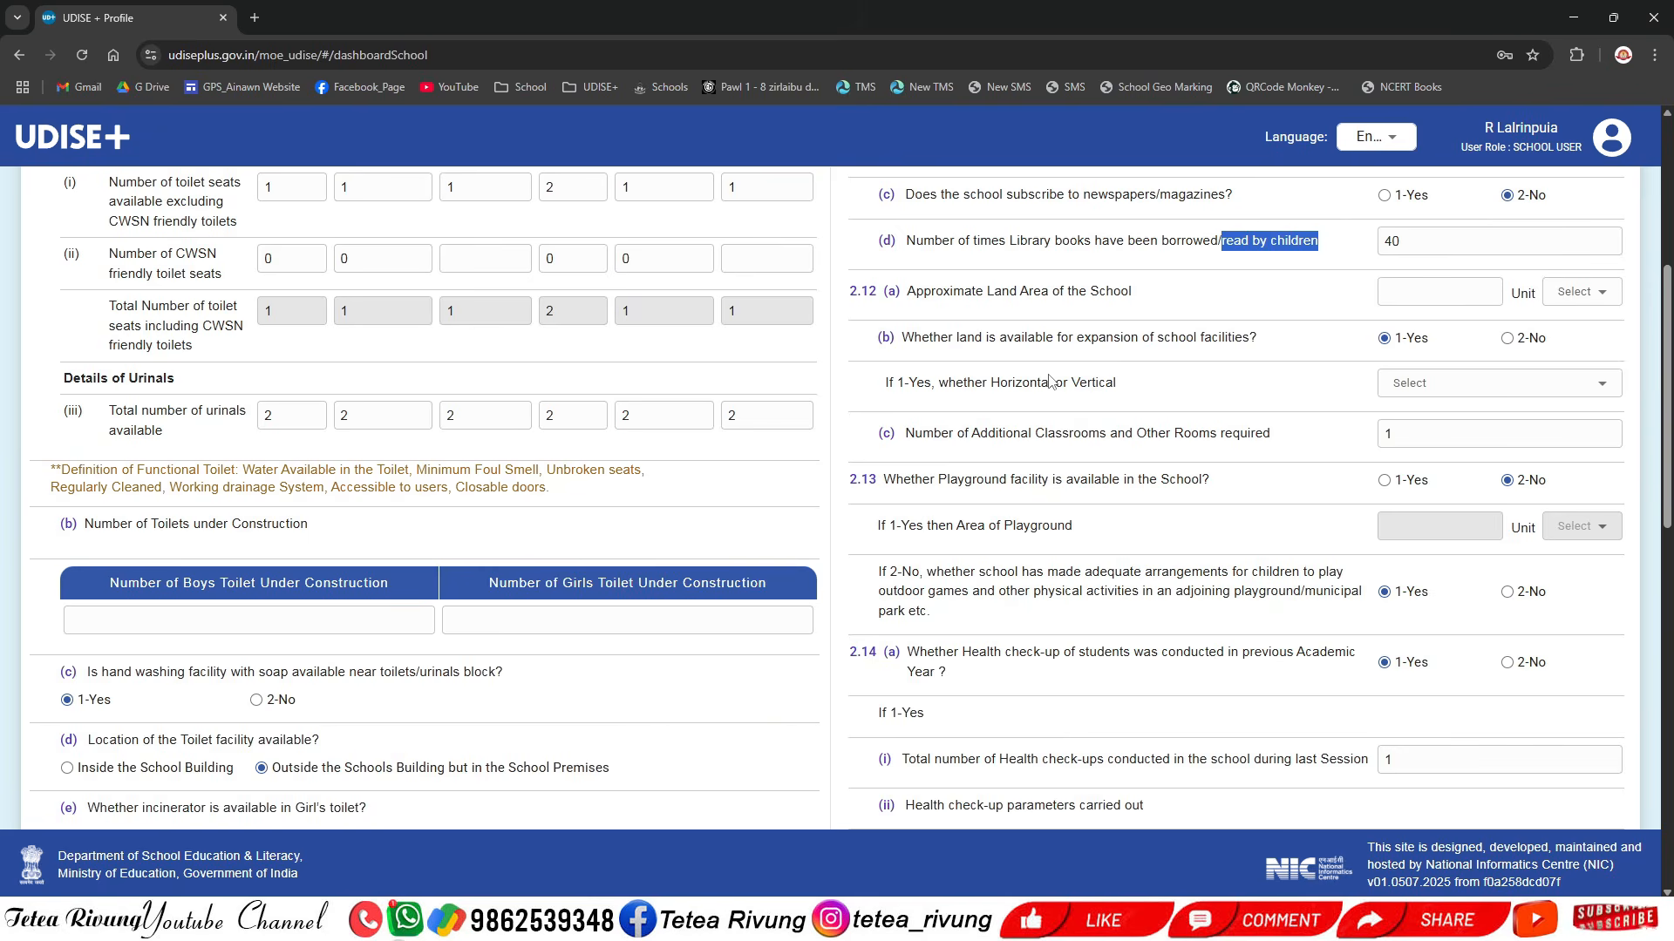
click(1340, 297)
click(1442, 295)
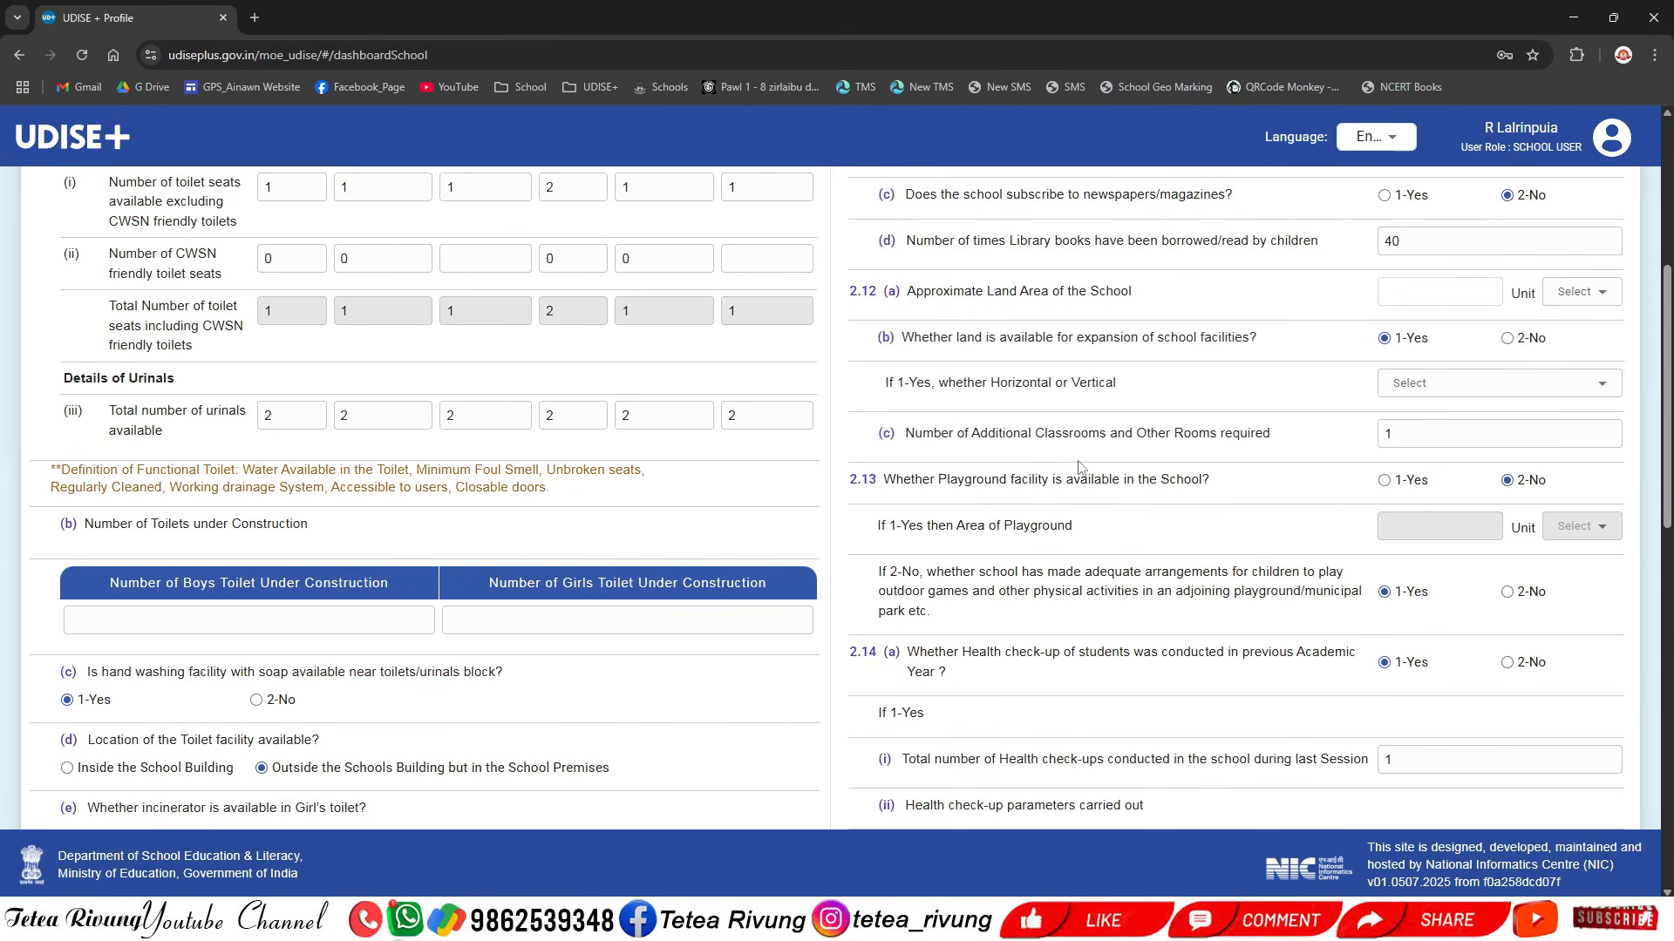
click(1584, 294)
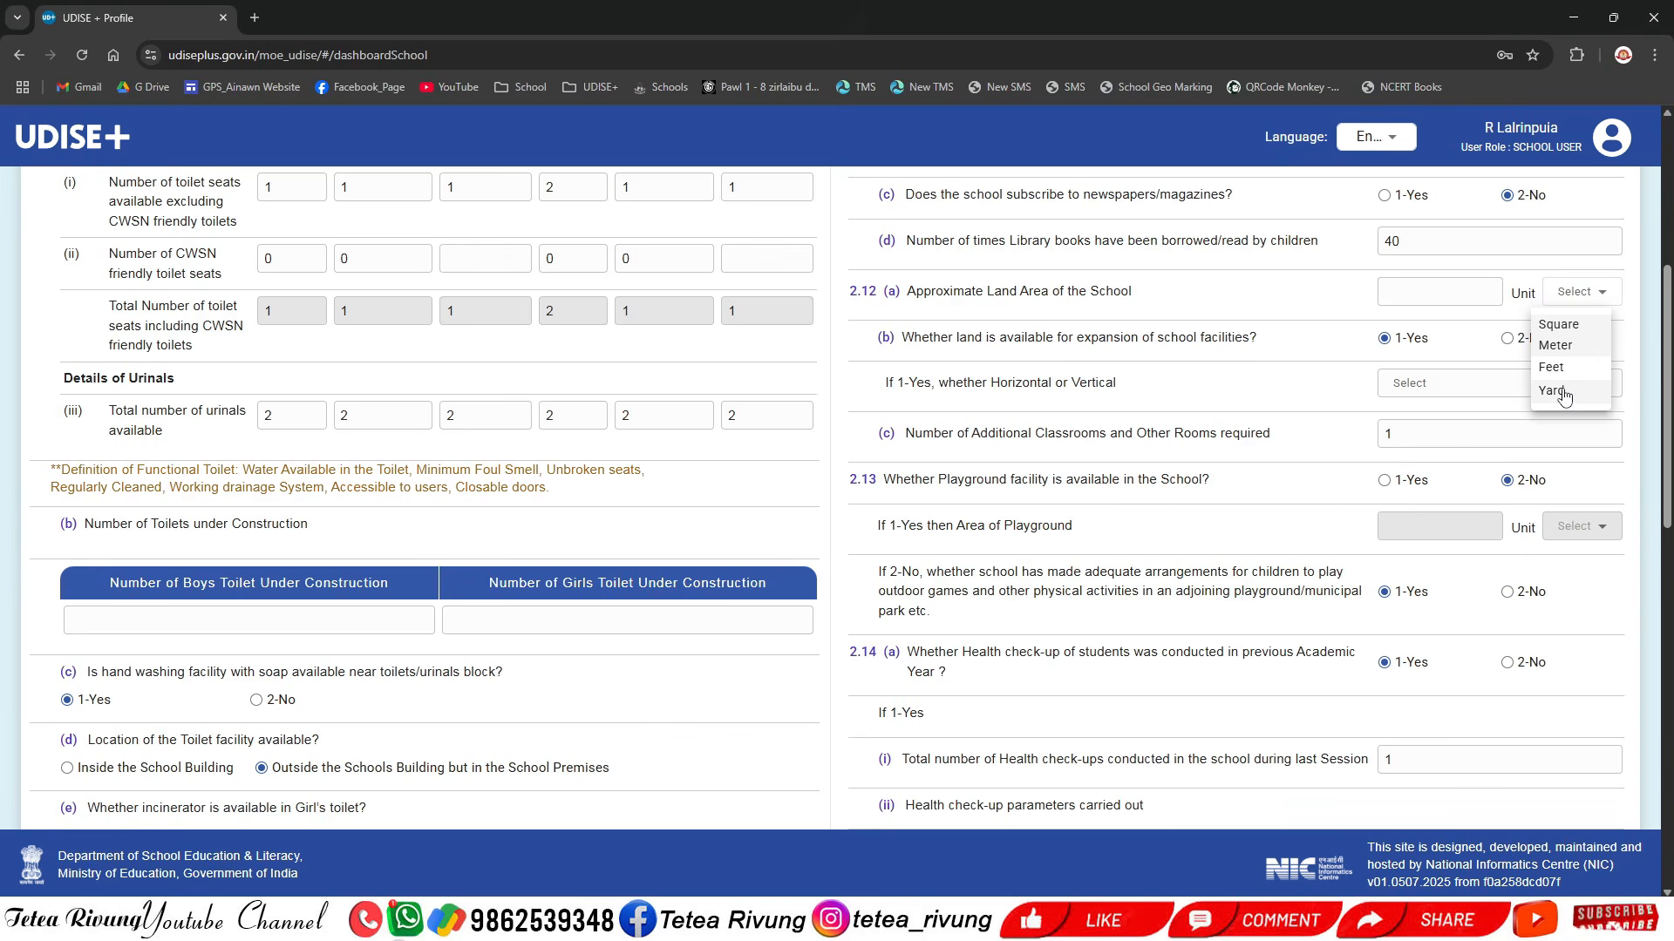
click(1441, 292)
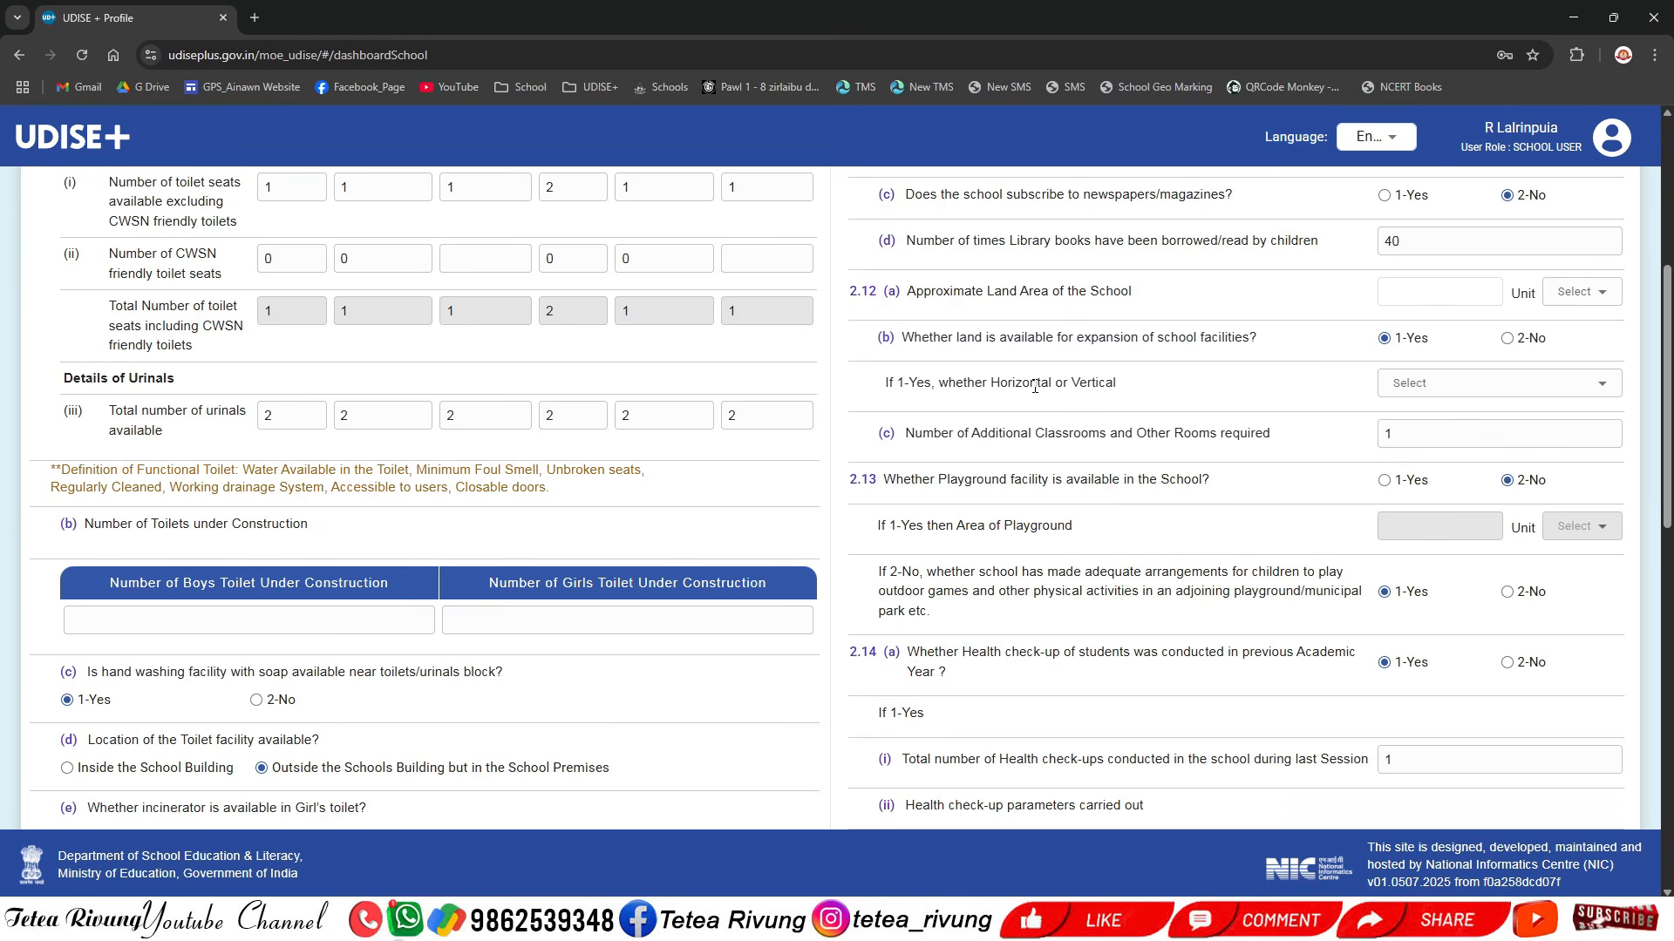
- Check the horizontal or vertical expansion options in 2.12(b) and the number of additional classrooms required in 2.12(c)
click(1432, 386)
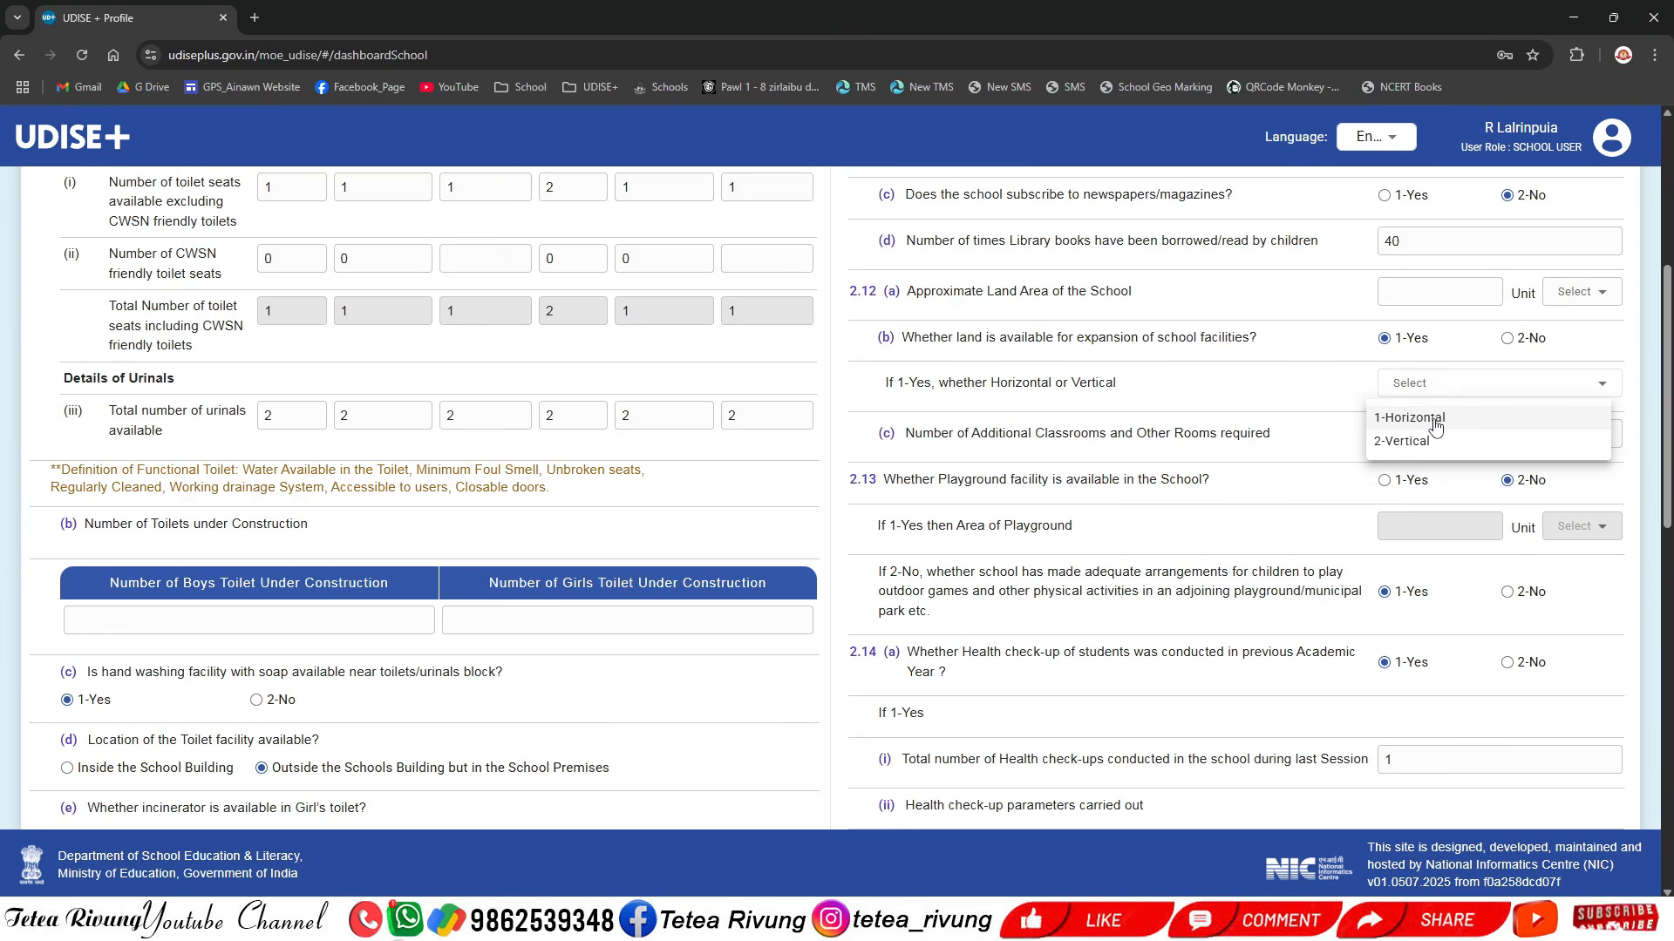
click(1298, 385)
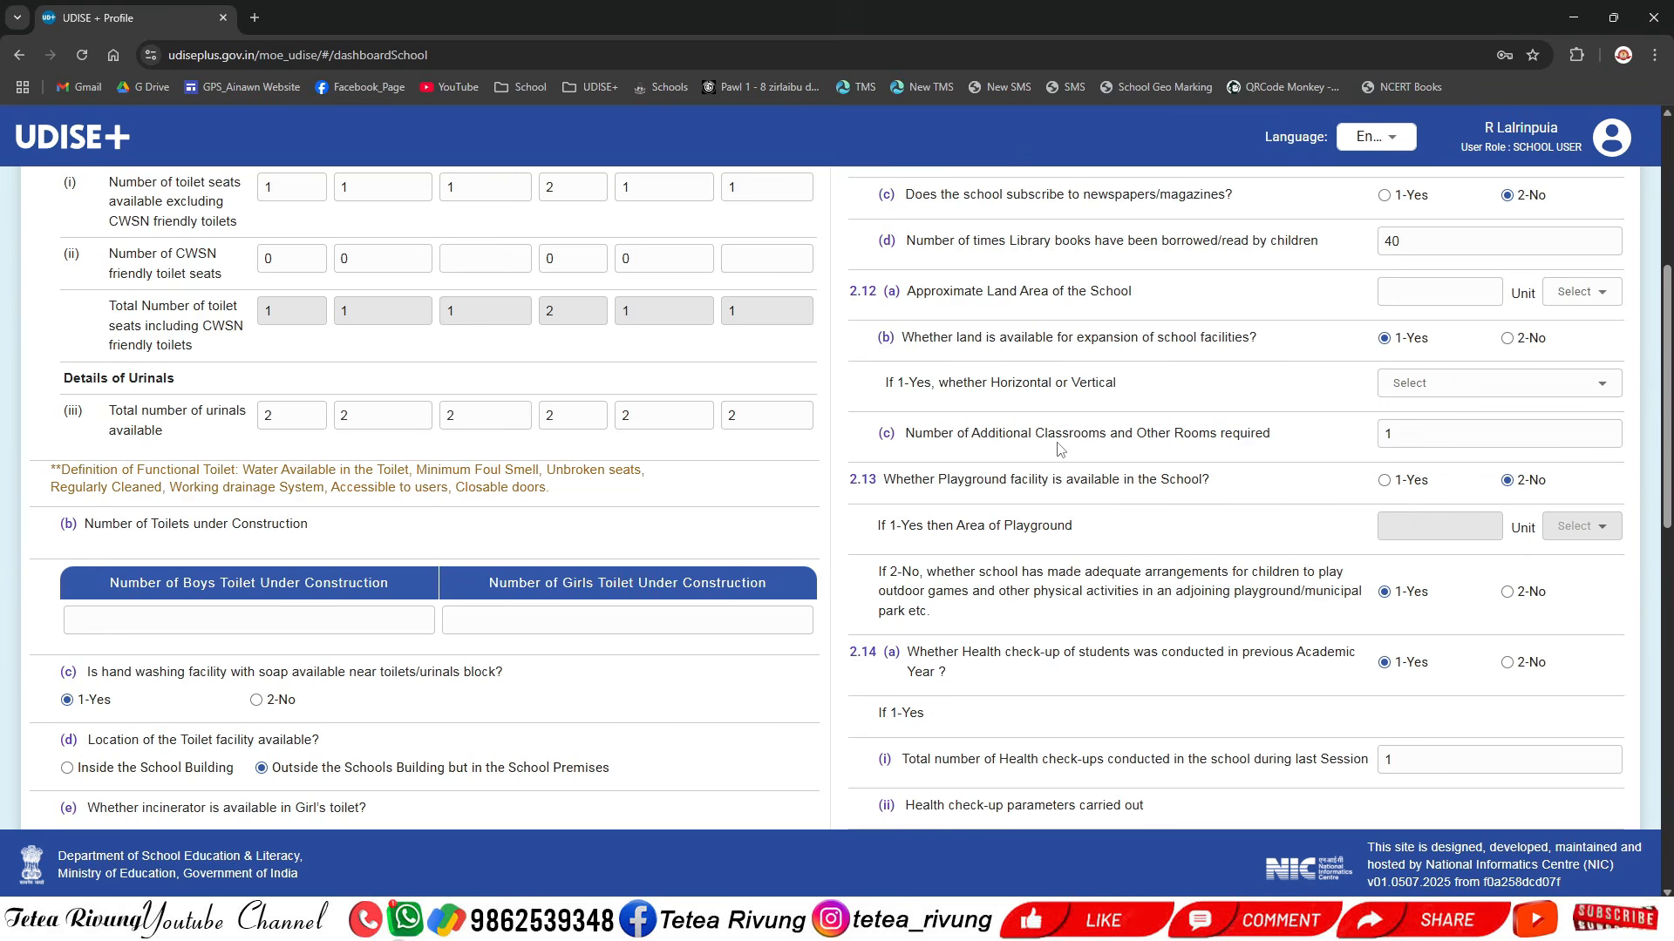
double_click(1400, 439)
click(1408, 439)
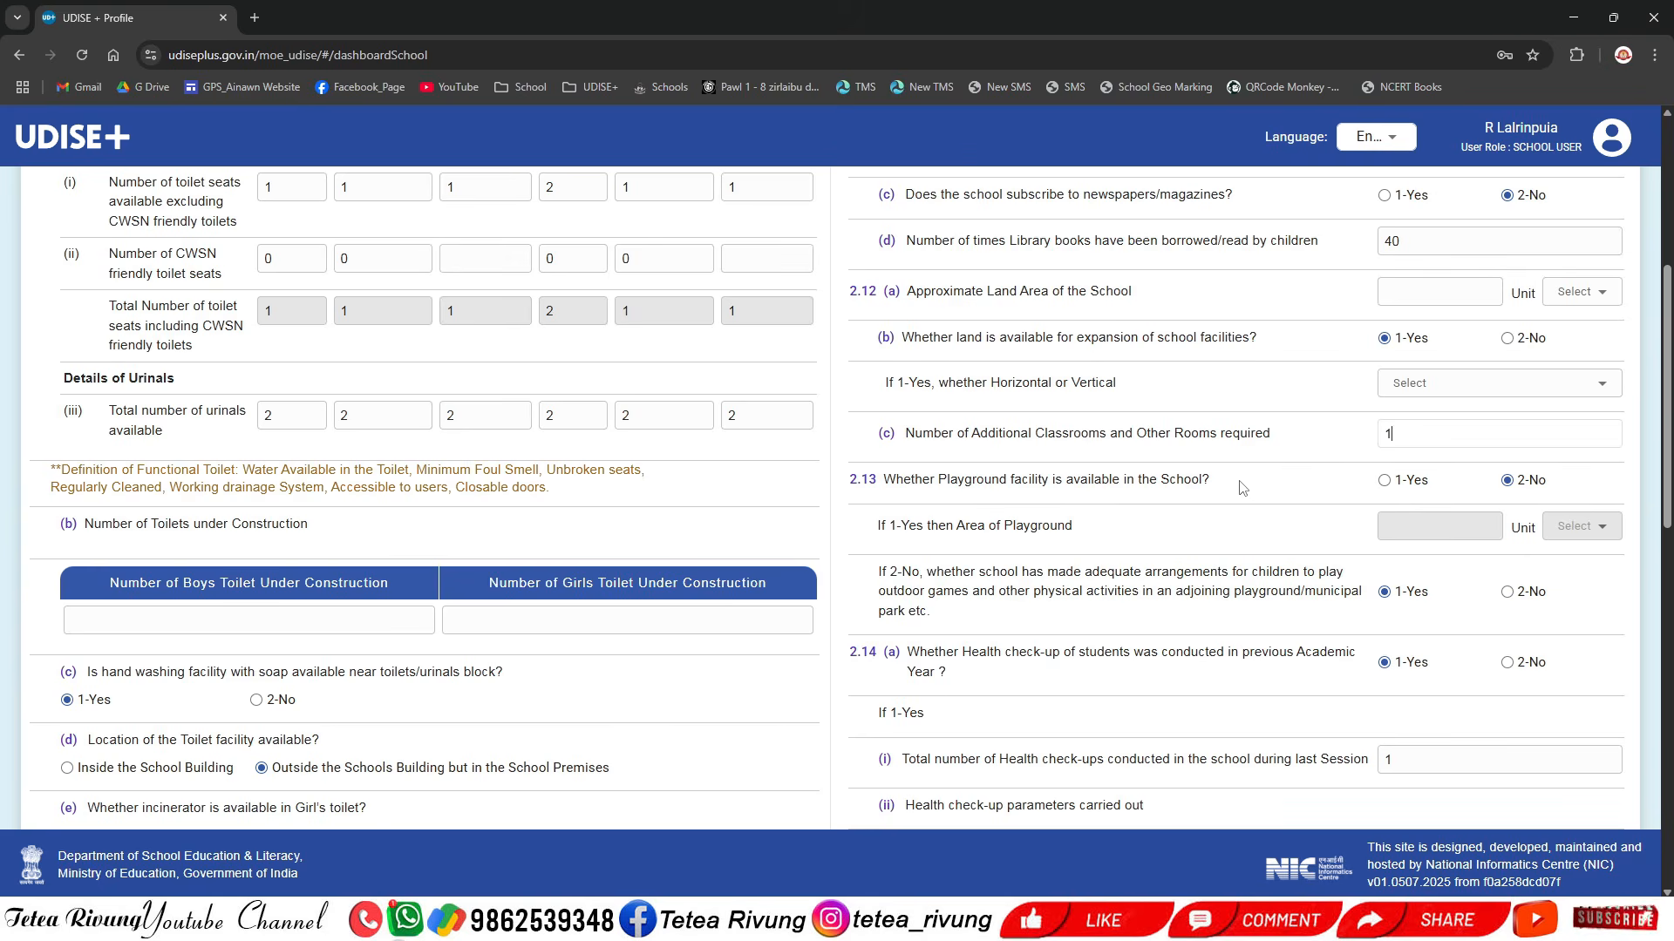
- Try 1-Yes for playground availability in 2.13 with its area field, and return the answer to 2-No
click(1385, 482)
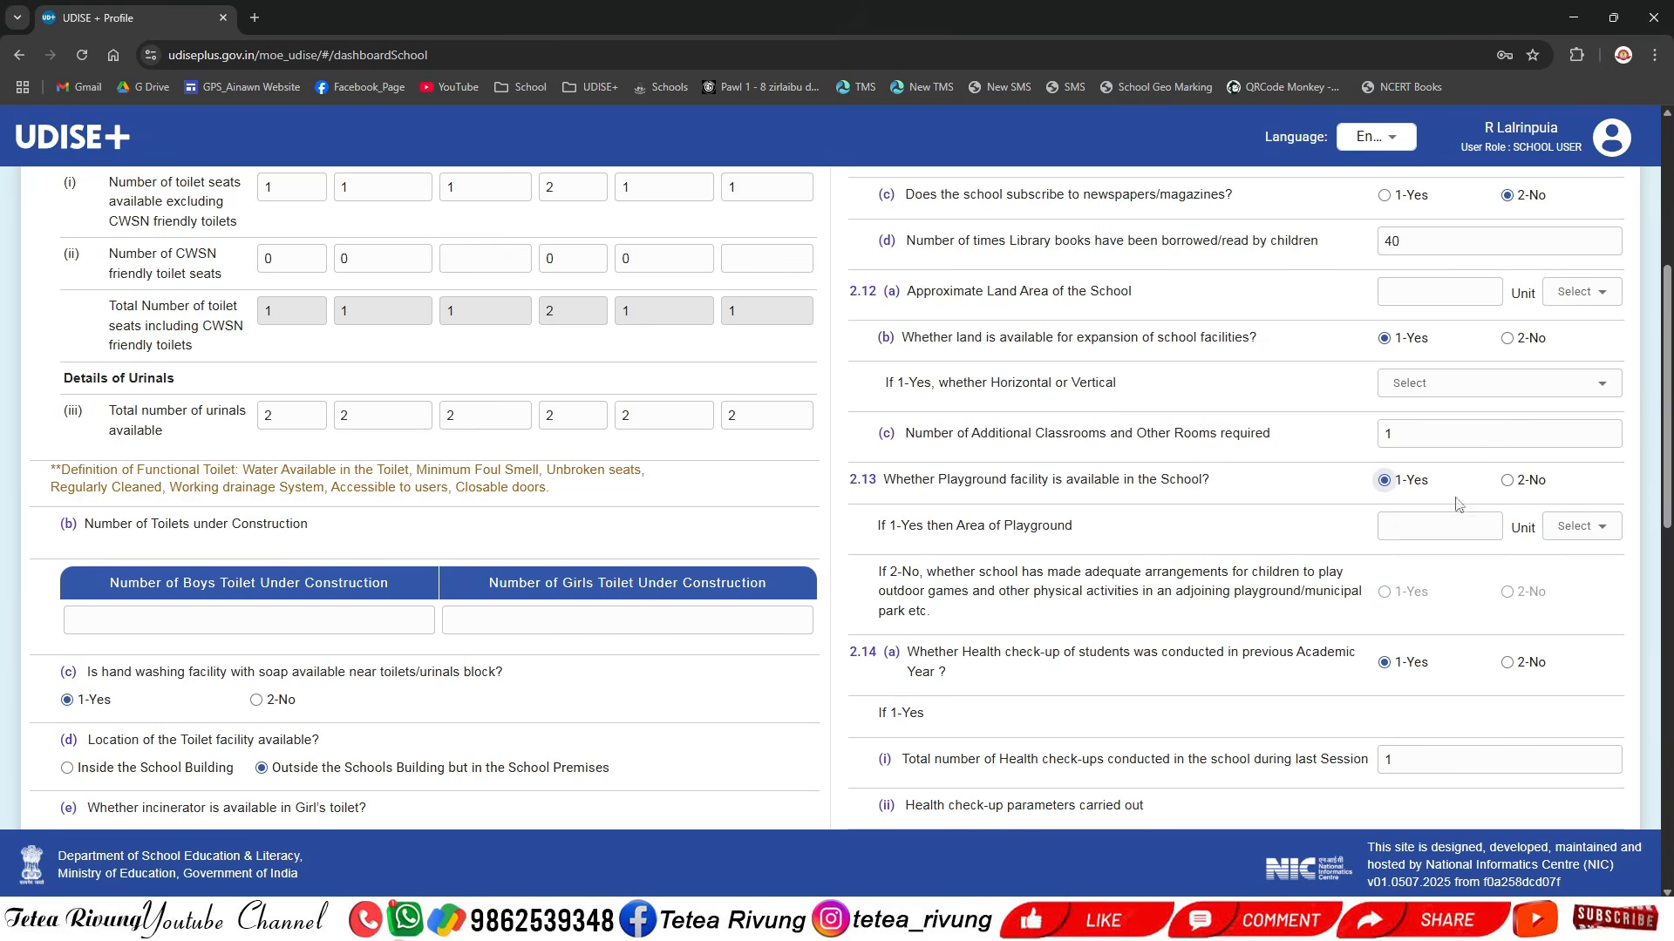
click(1403, 524)
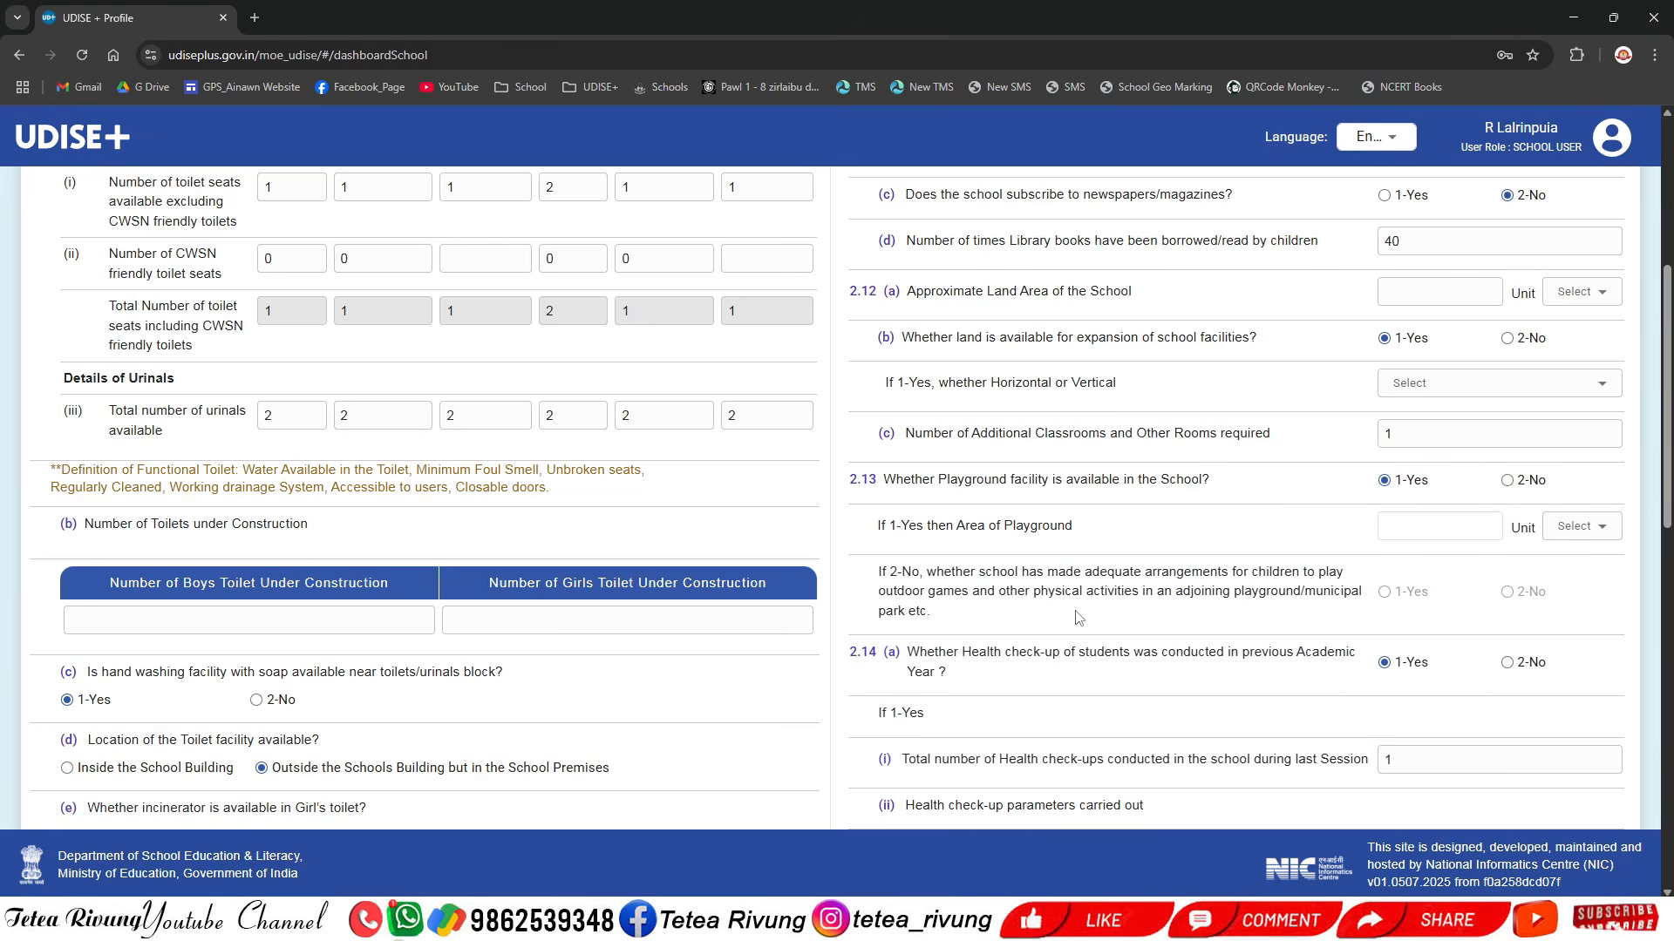
click(1507, 480)
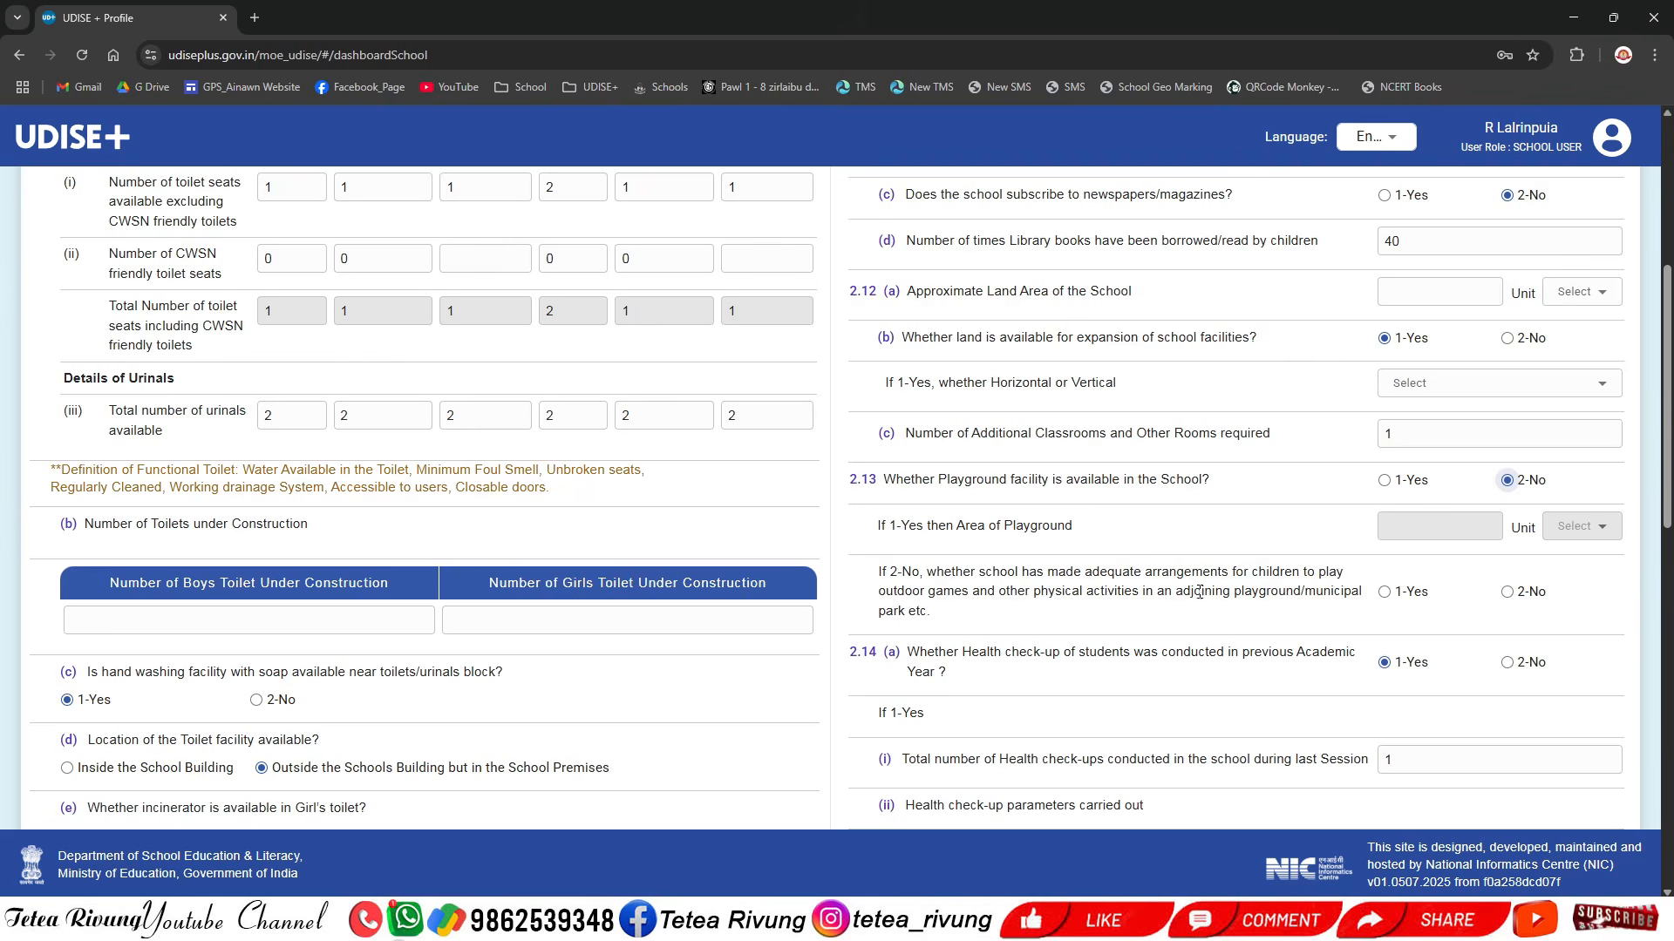
- Review 2.14(a) on the previous academic year's health check-ups and their parameters, and the de-worming tablets question in 2.14(b)
scroll(1198, 593, down, 3)
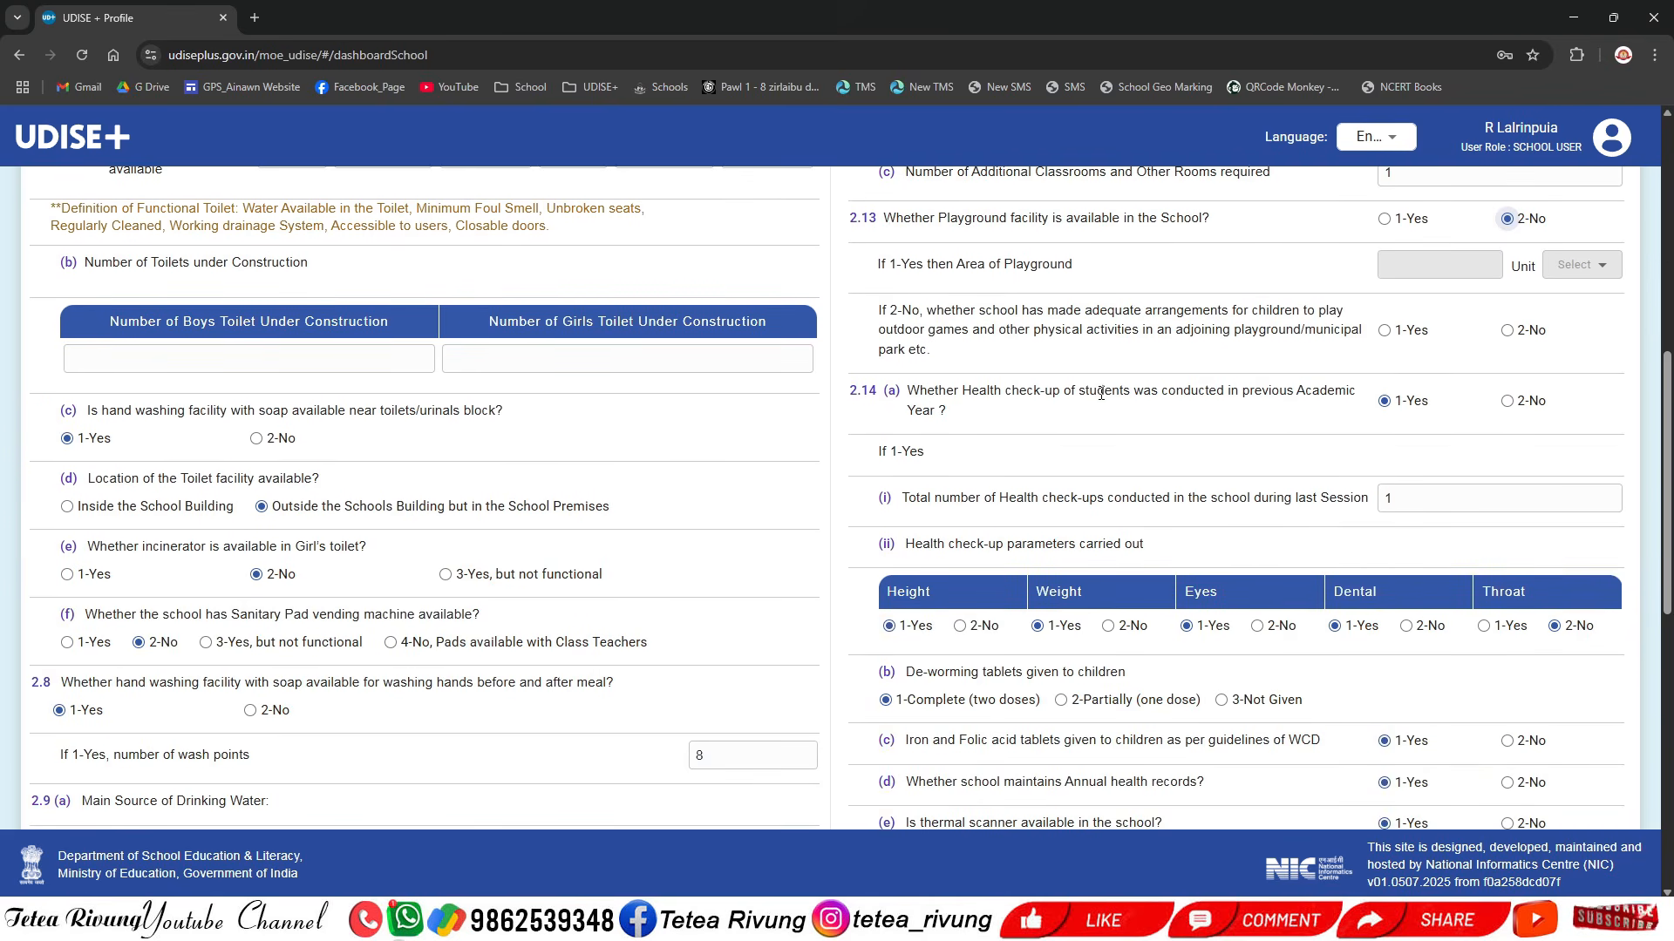
drag(1242, 389, 1163, 422)
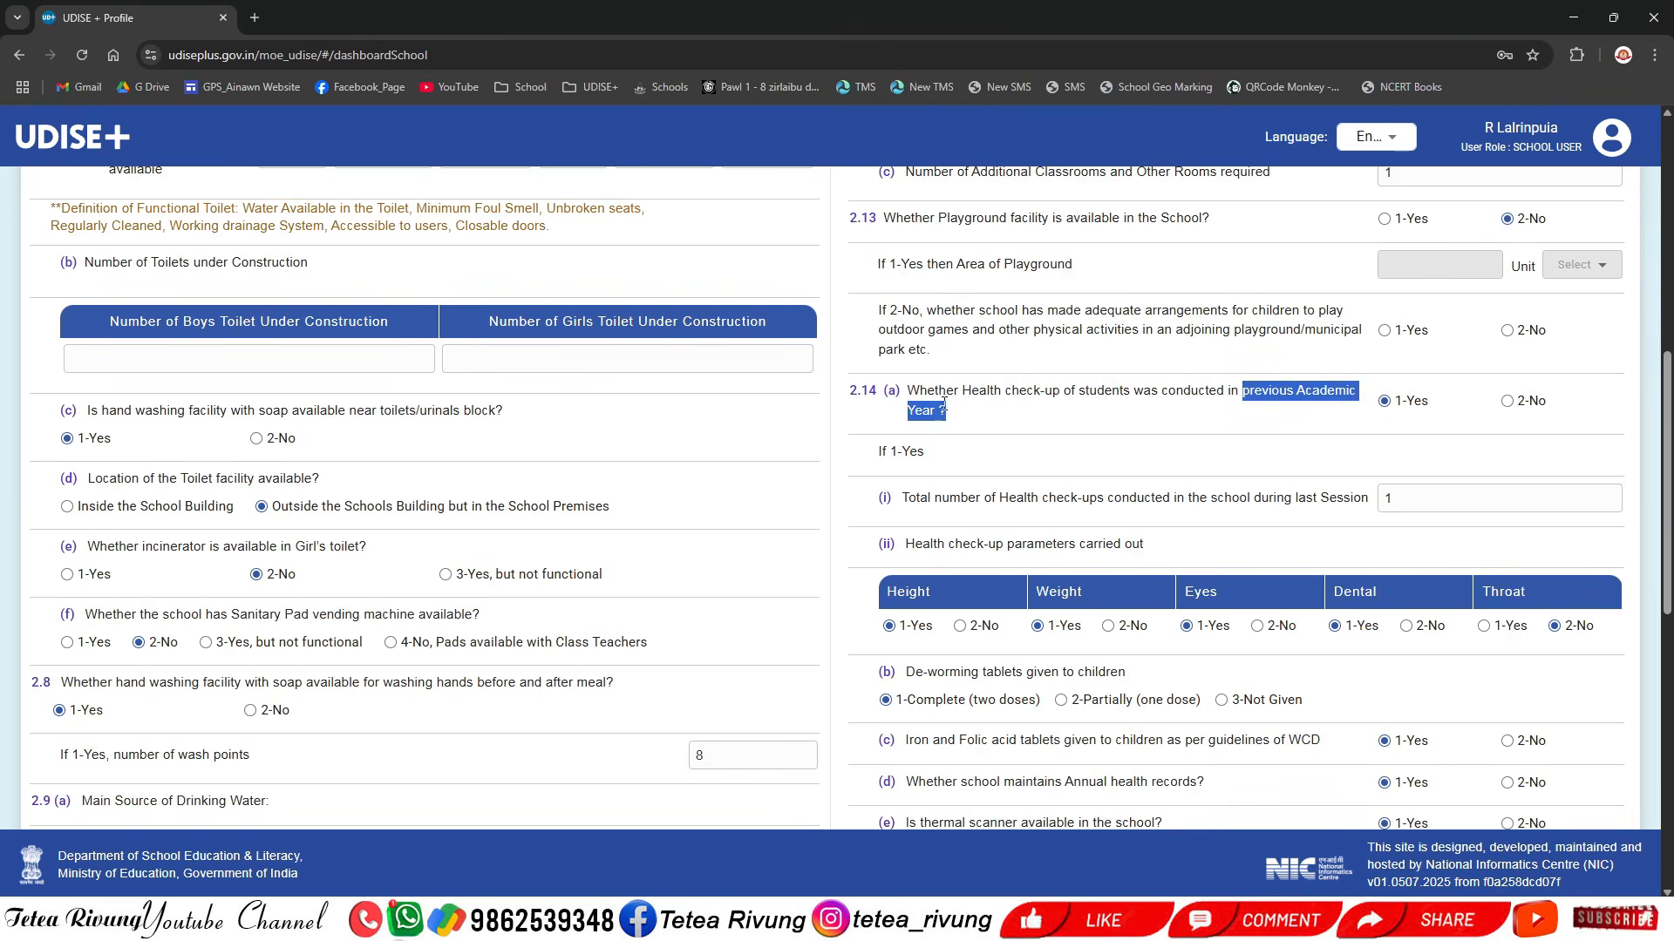
click(1147, 425)
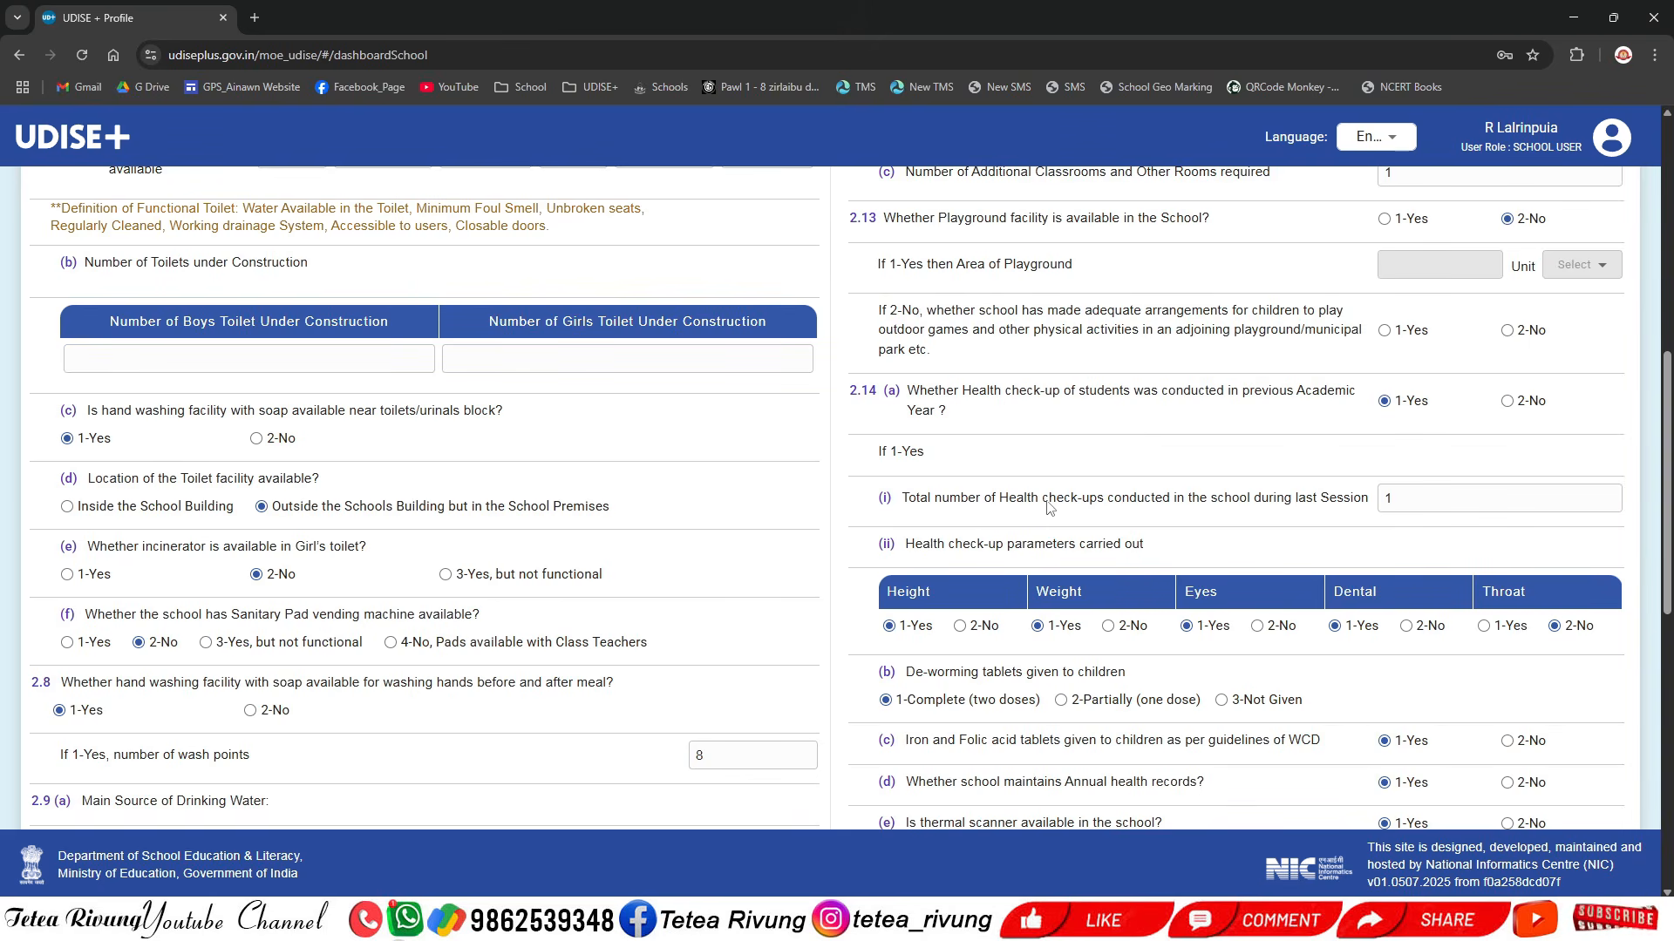
scroll(1087, 507, down, 1)
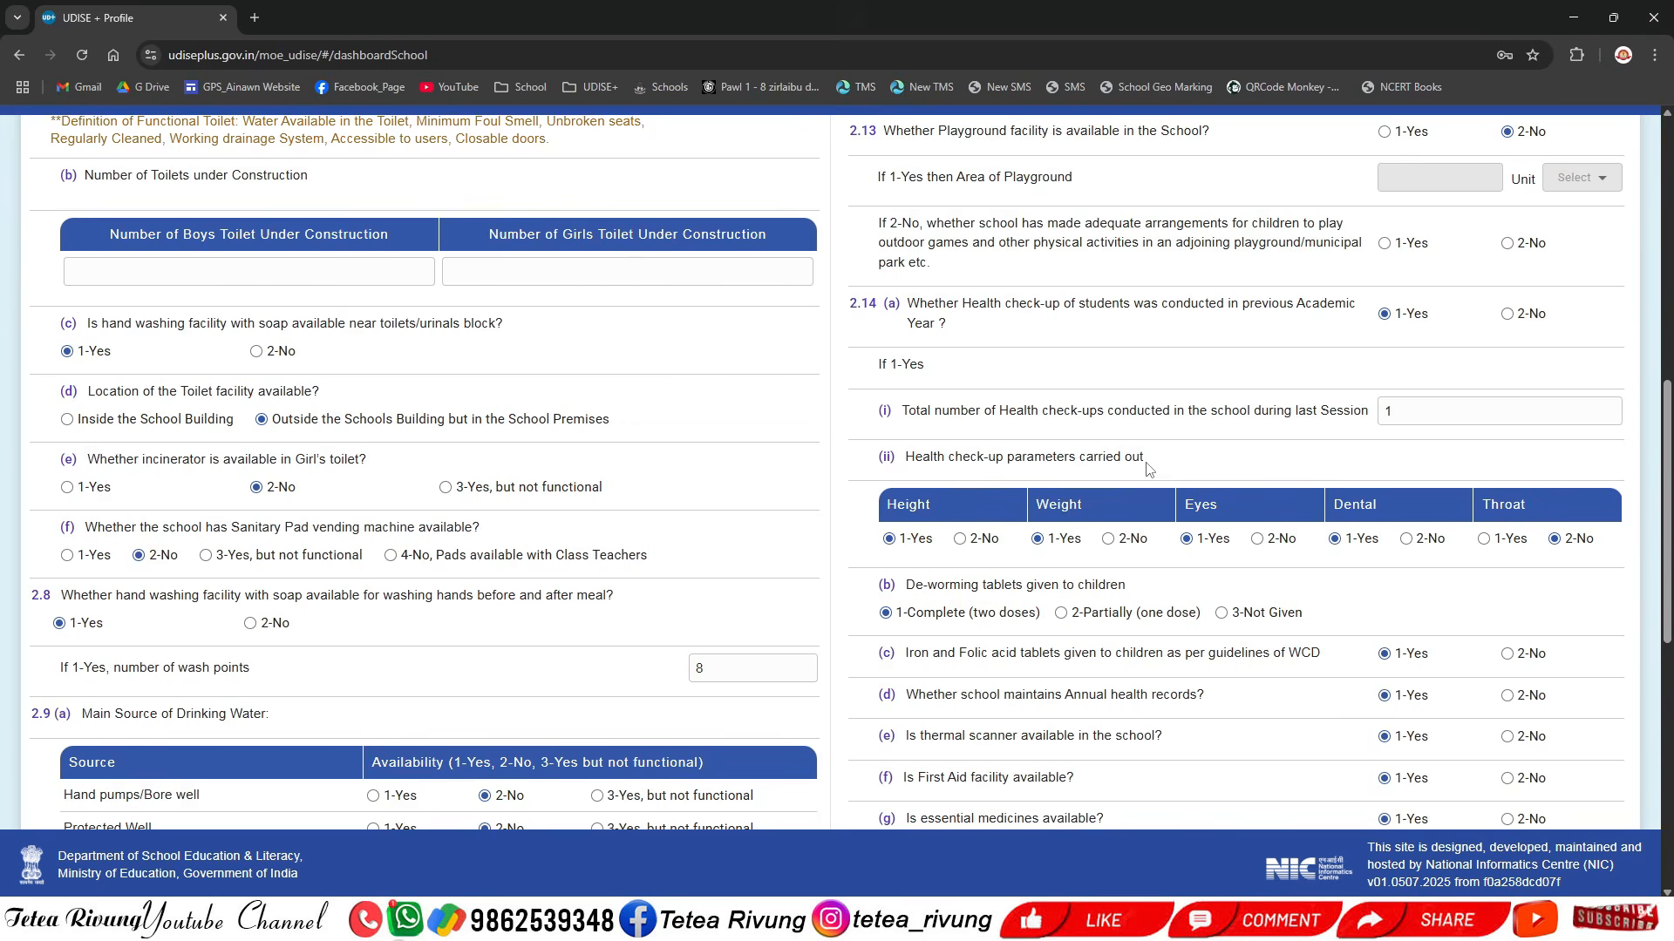
scroll(1087, 469, down, 1)
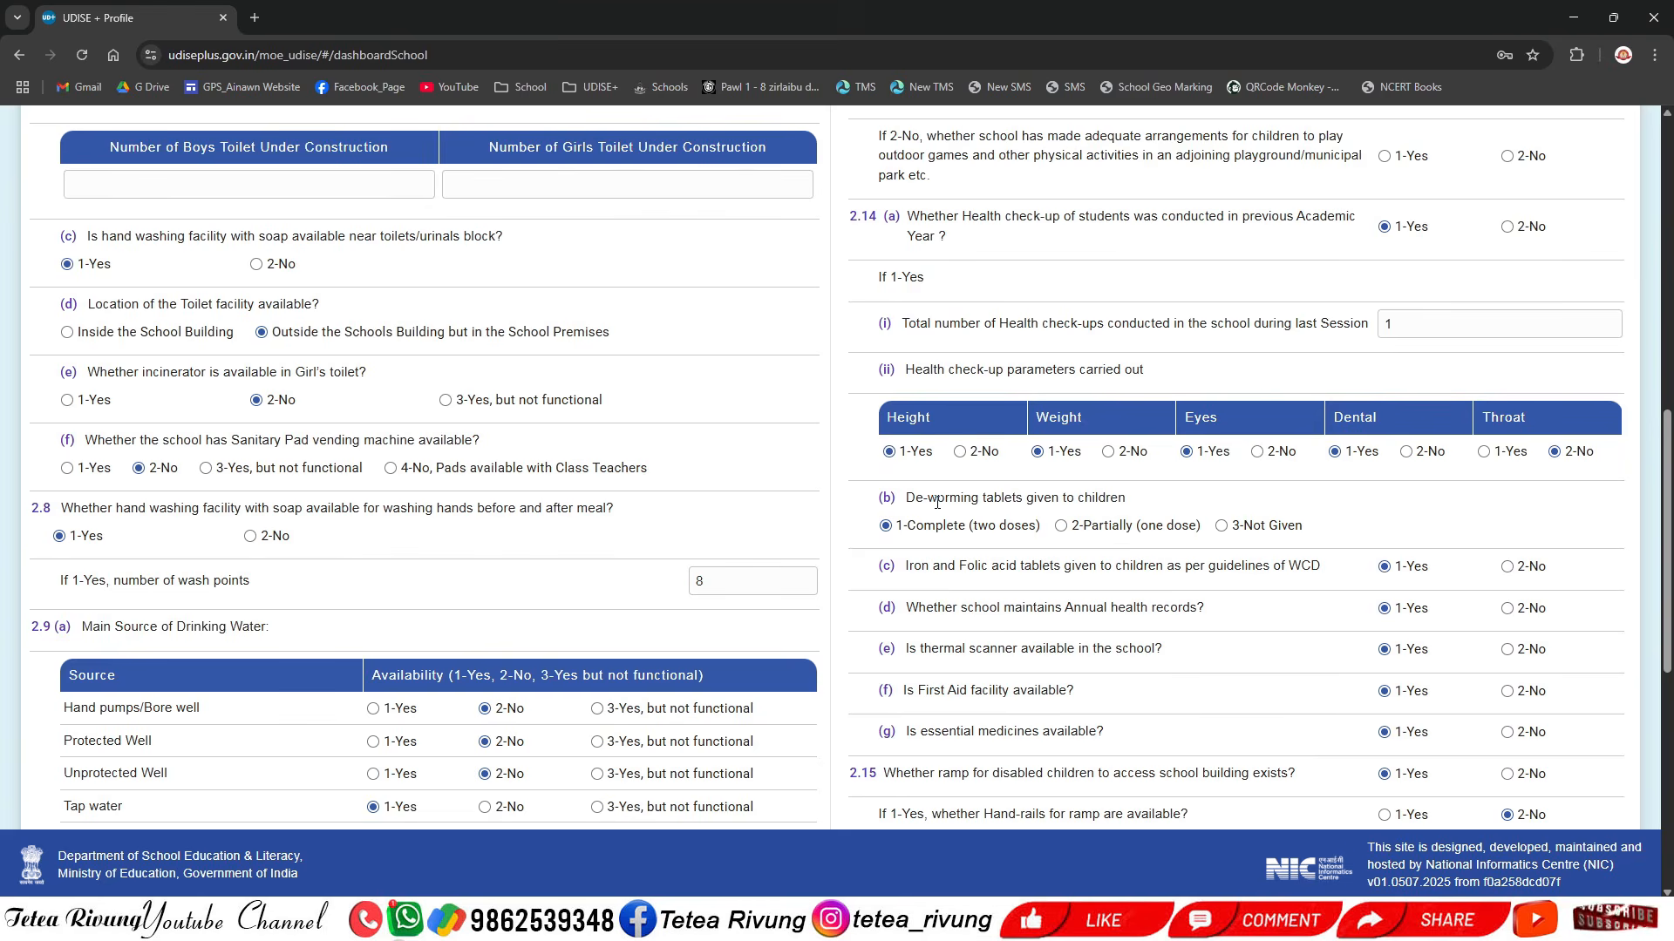
scroll(1020, 475, down, 1)
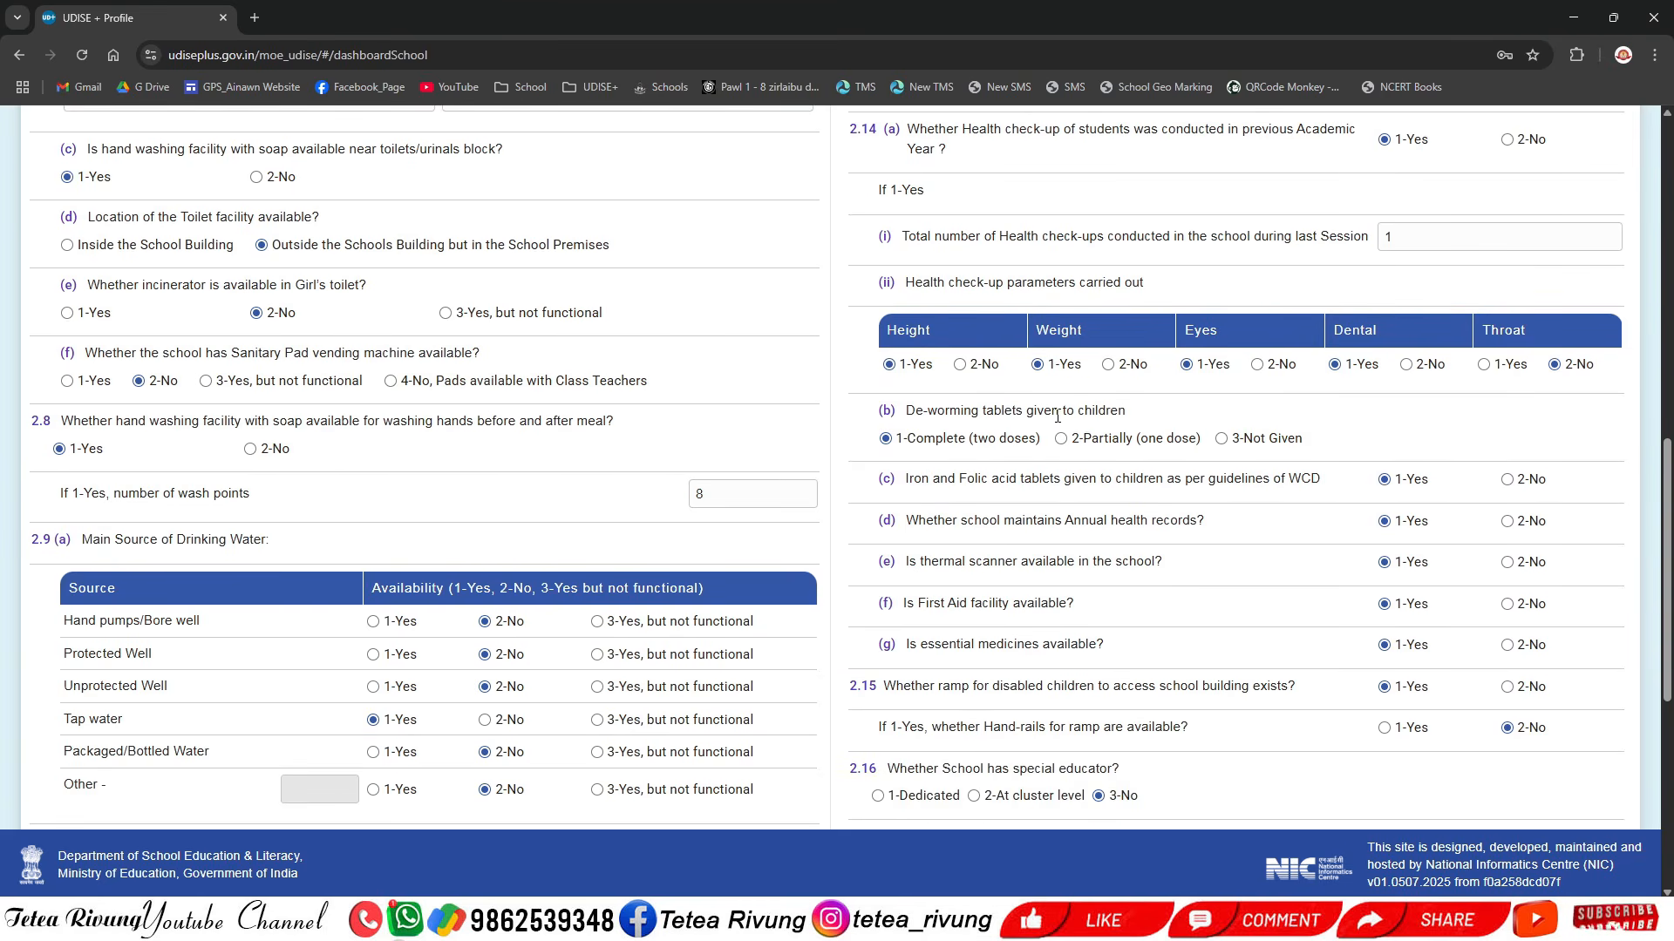
- Examine the iron and folic acid tablets question in 2.14(c) and the annual health records question in 2.14(d)
scroll(1086, 412, down, 1)
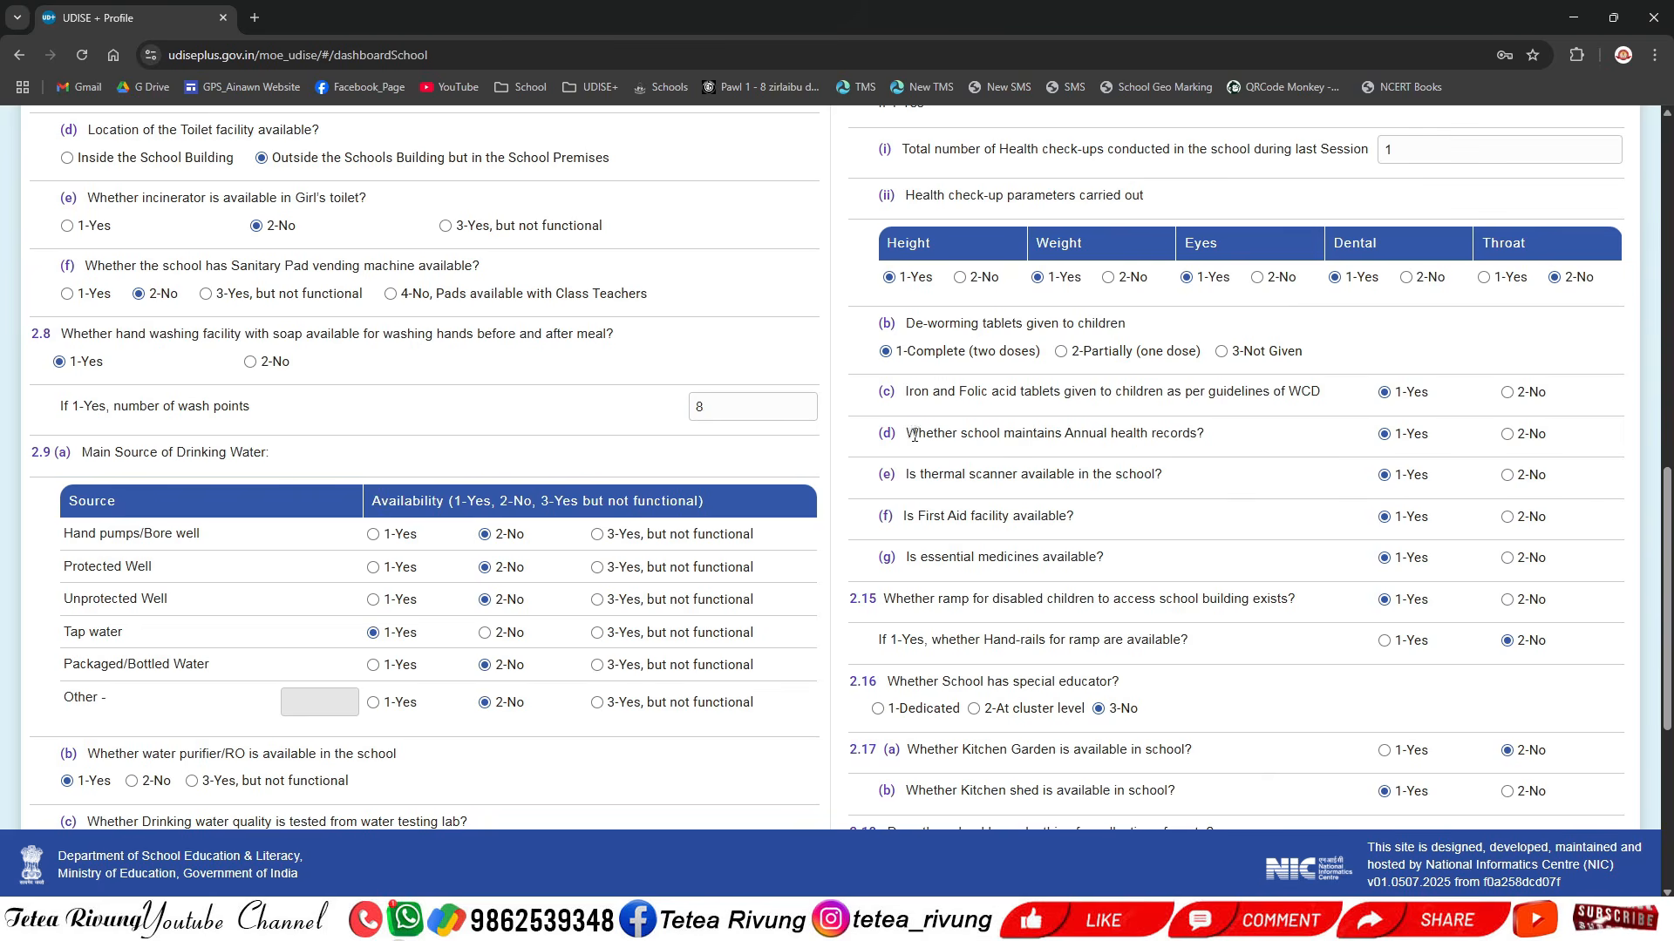
drag(909, 434, 1223, 443)
click(1223, 444)
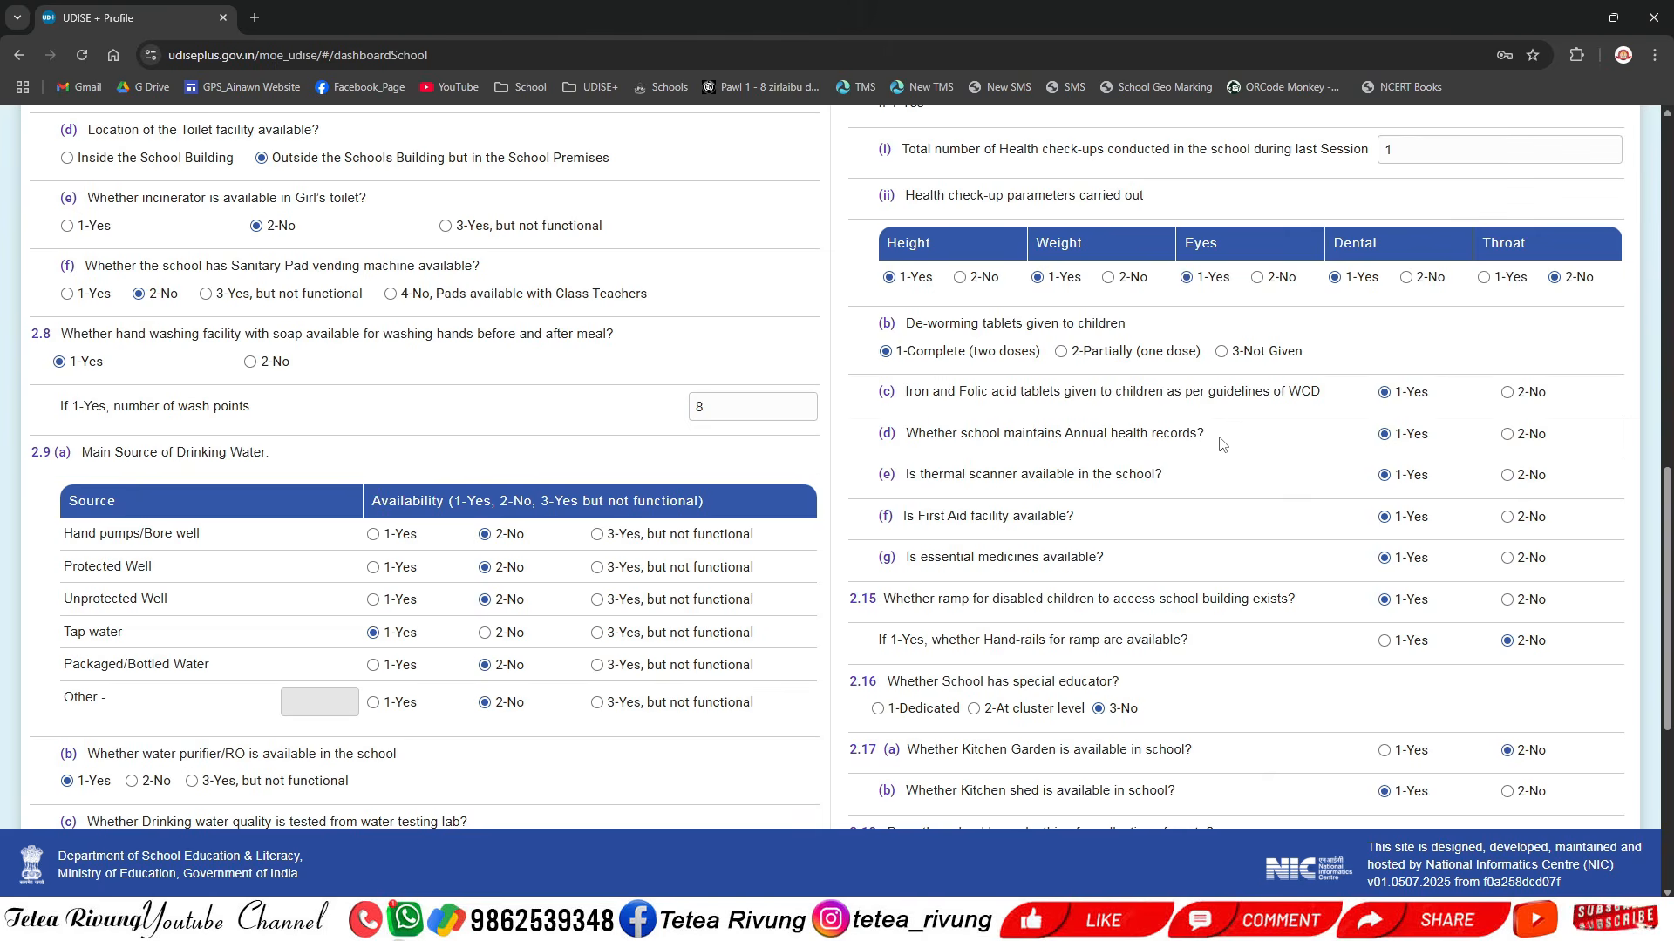
drag(1221, 443, 913, 457)
click(1025, 451)
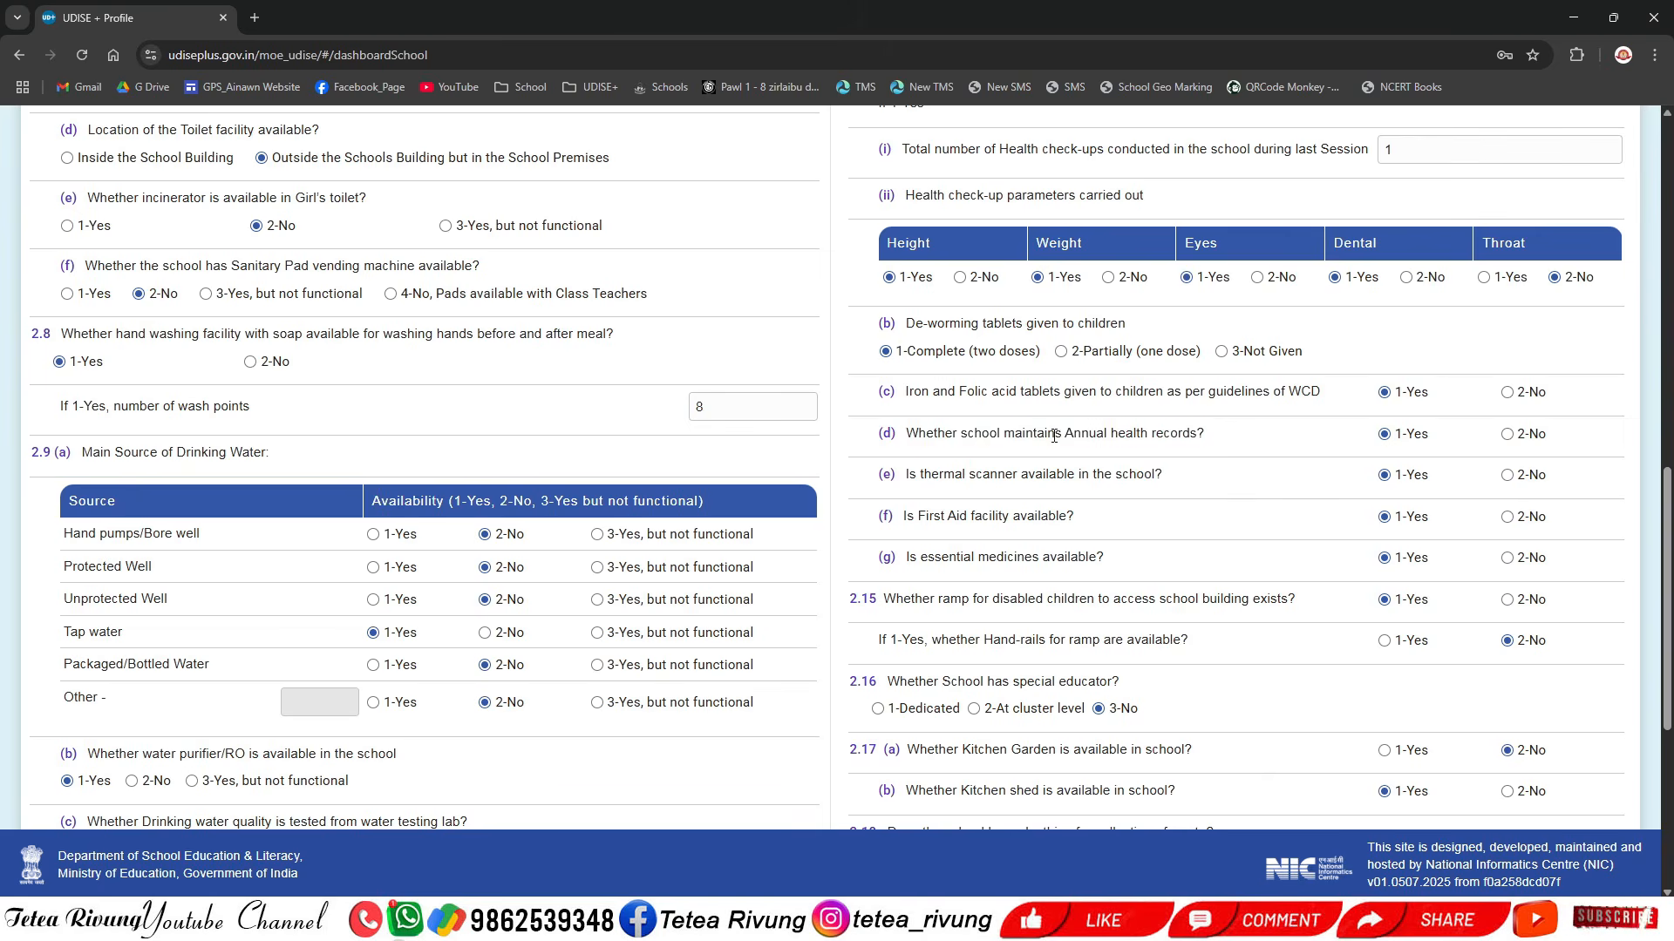
- Check the thermal scanner, First Aid facility and essential medicines answers in 2.14(e) to (g)
scroll(1003, 427, down, 1)
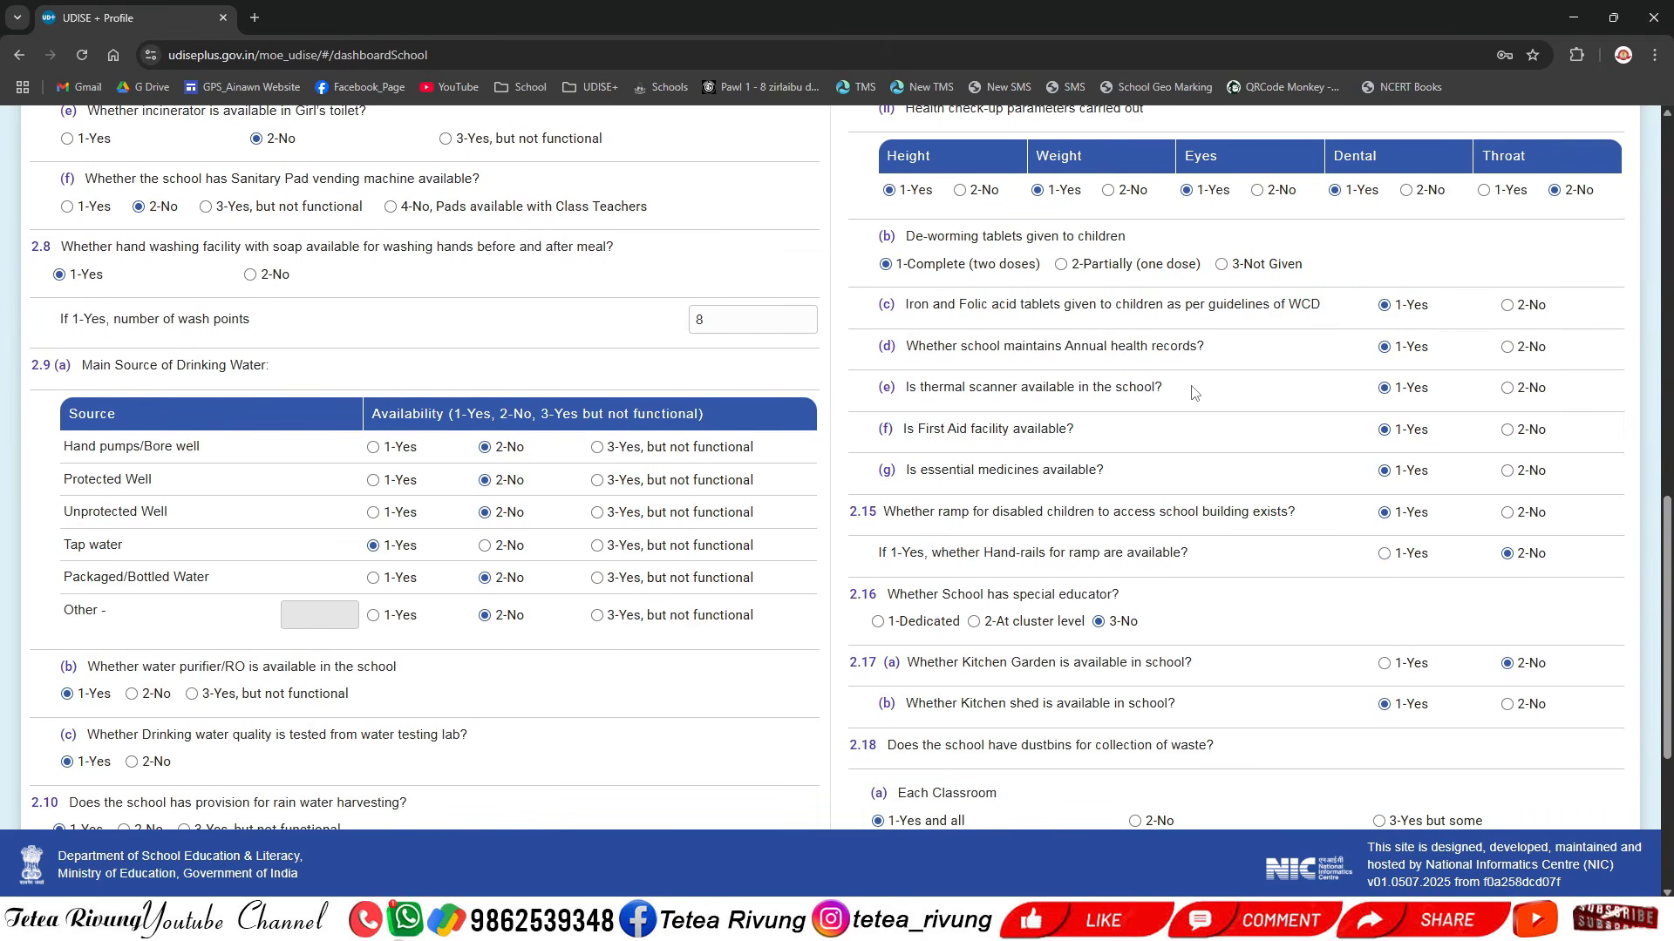
drag(1081, 430, 1124, 392)
scroll(906, 430, down, 1)
click(1170, 397)
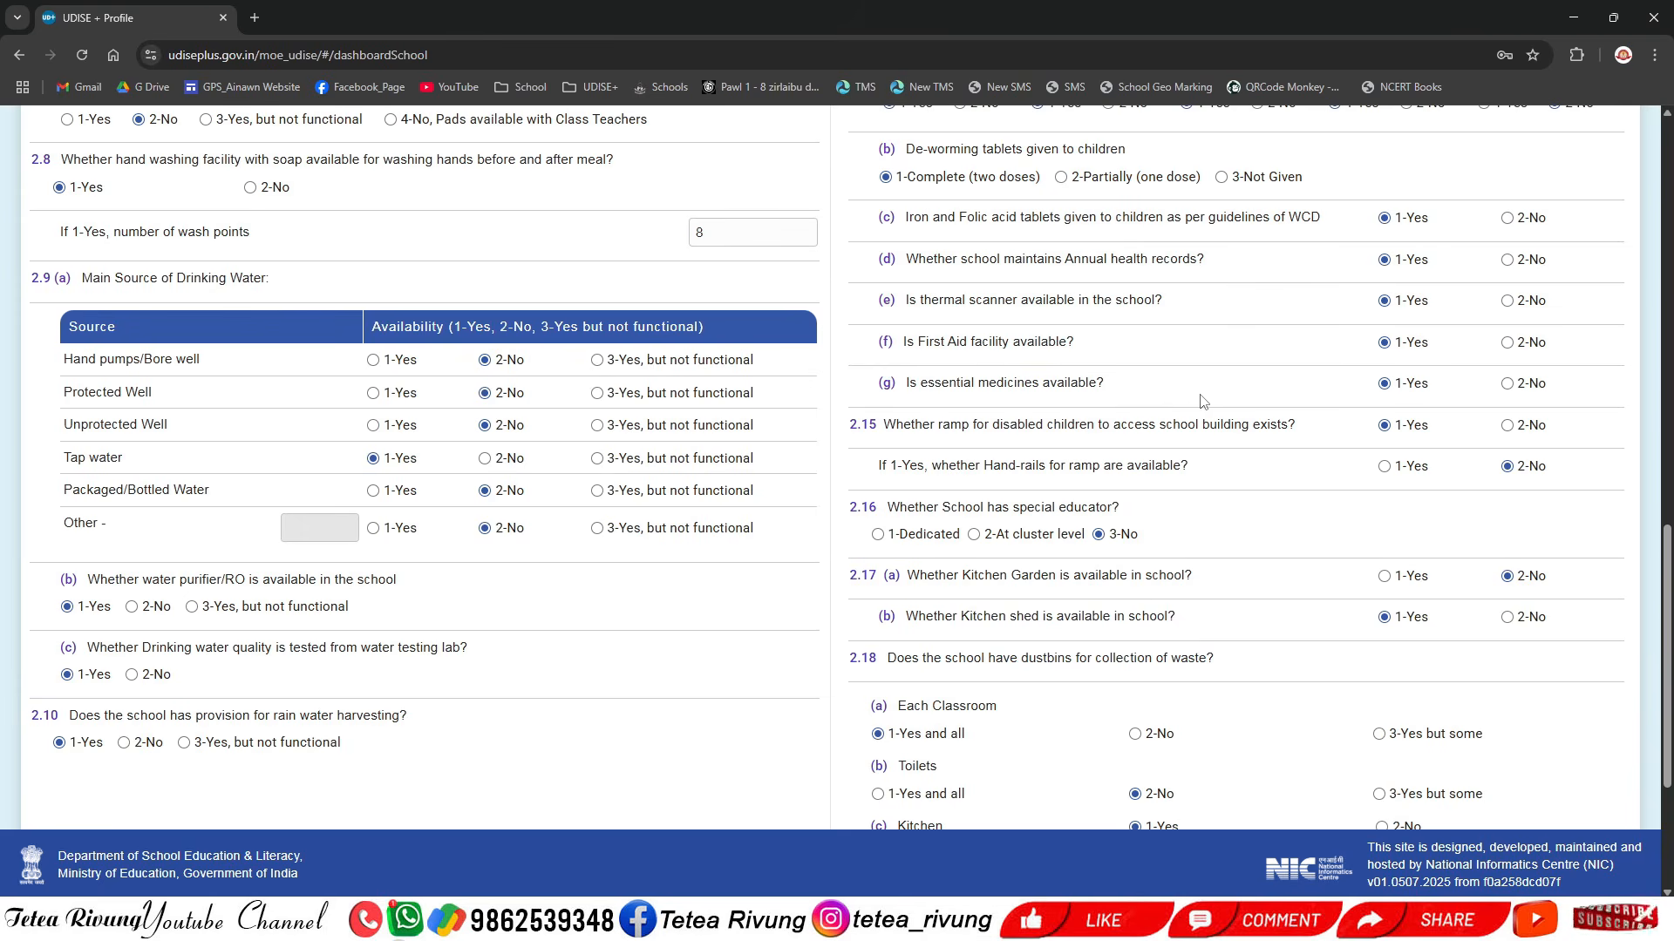
- Review the ramp and hand-rails answers in 2.15, the special educator answer in 2.16 and the kitchen garden question in 2.17(a)
scroll(1206, 392, down, 1)
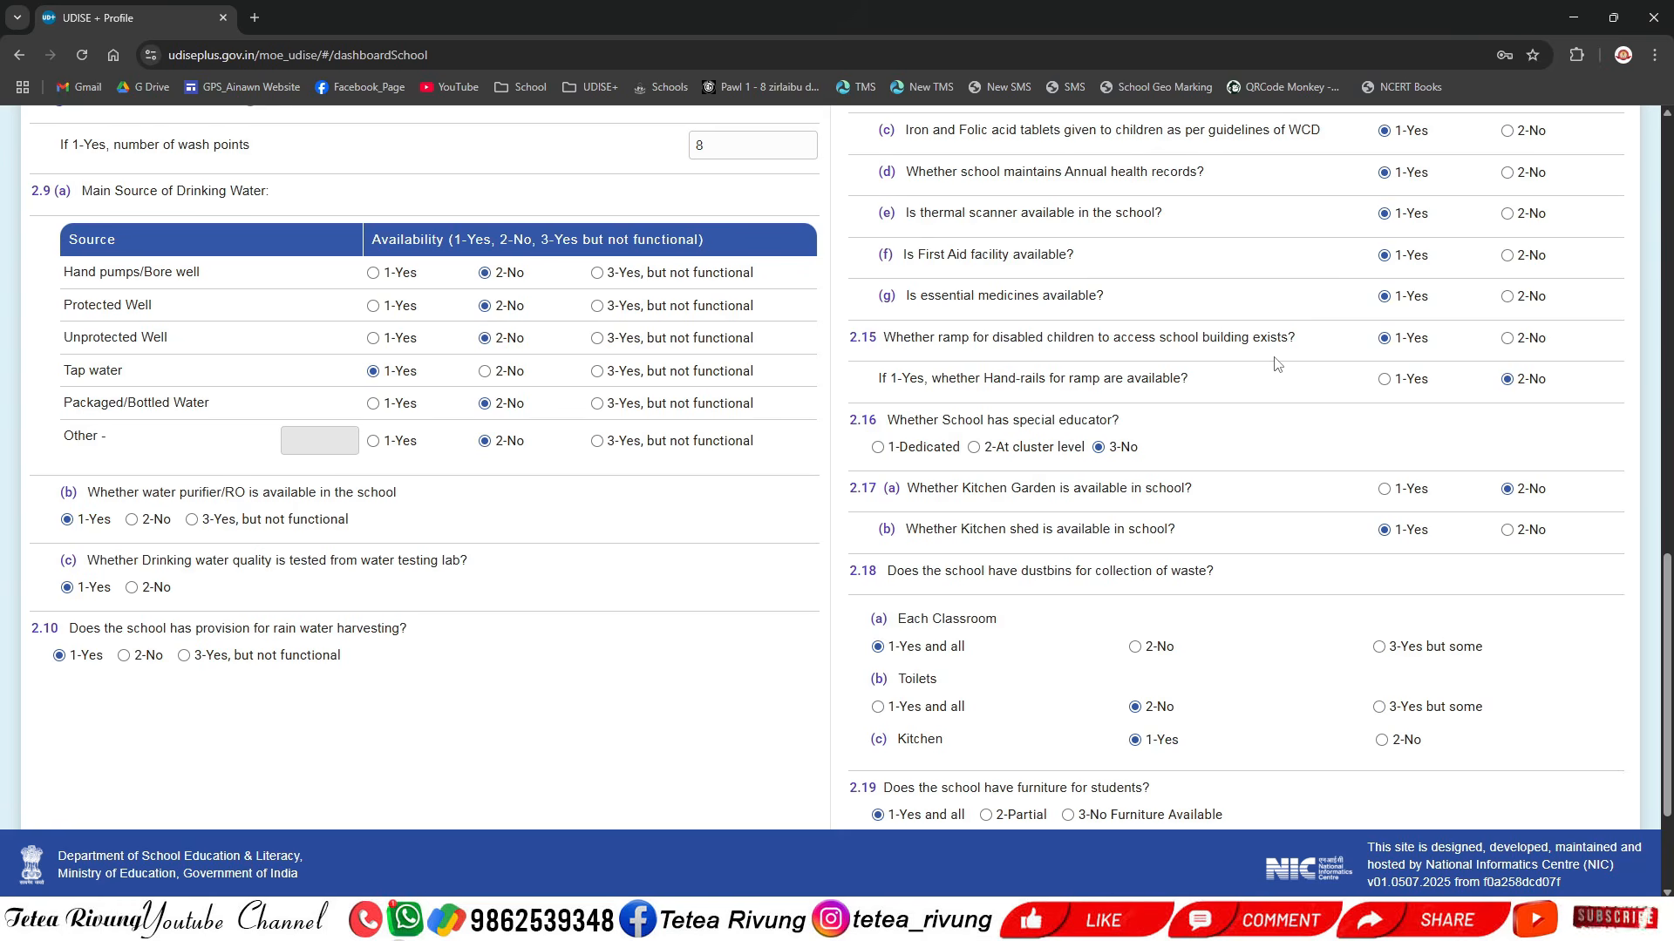
scroll(1172, 445, down, 1)
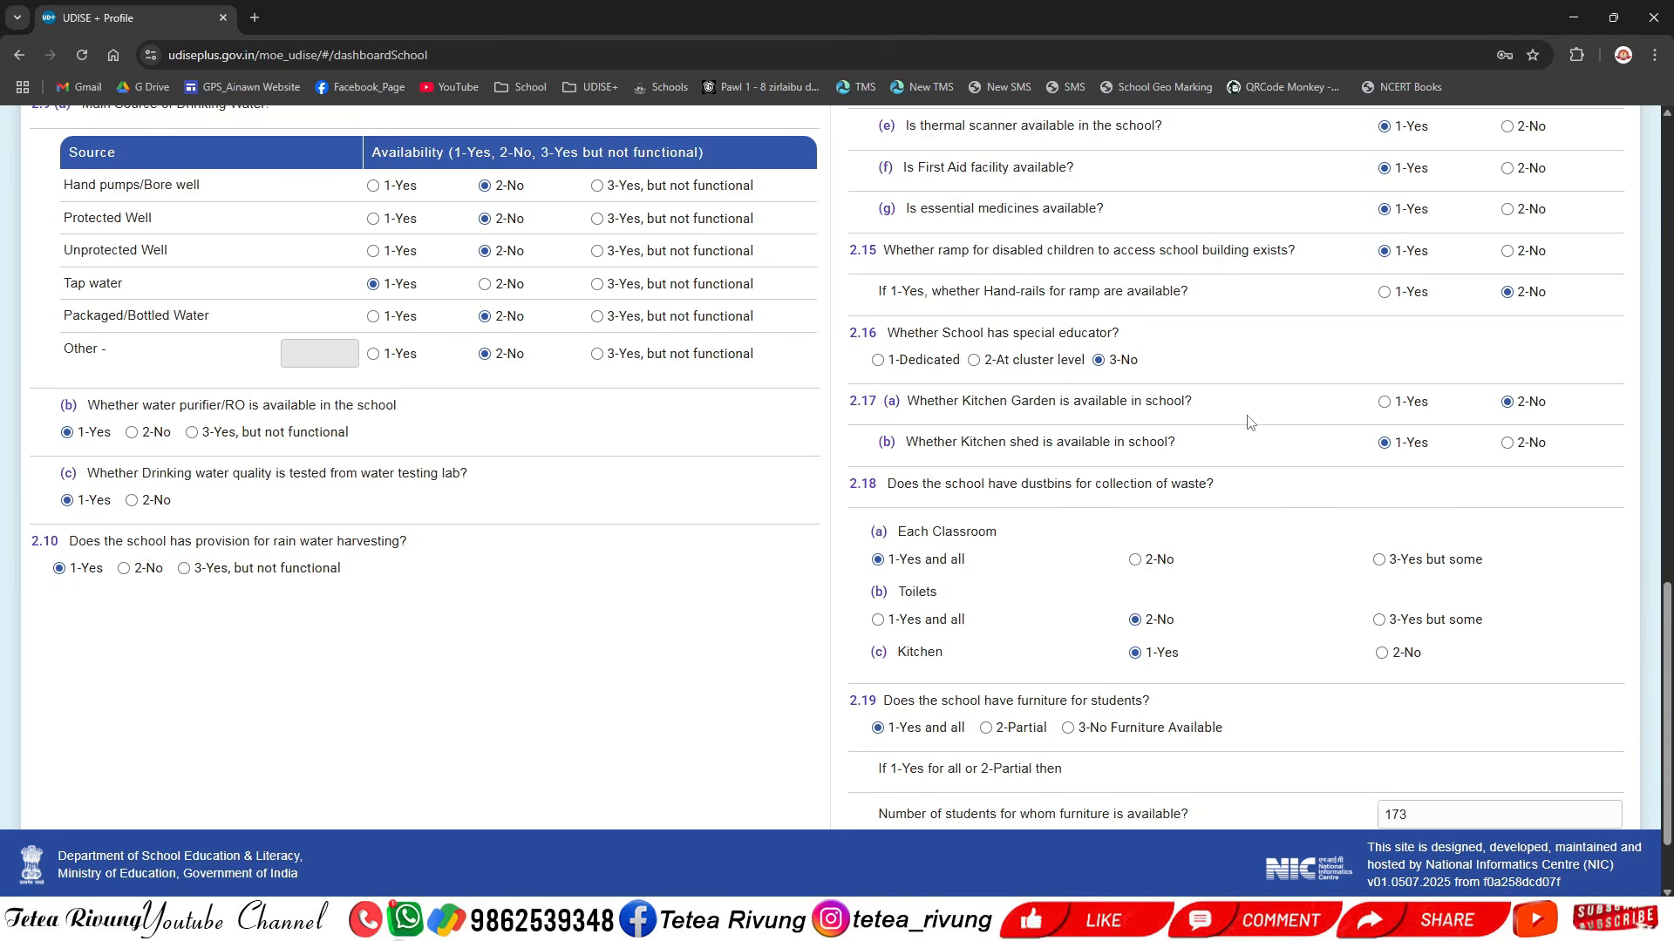
scroll(1233, 416, down, 1)
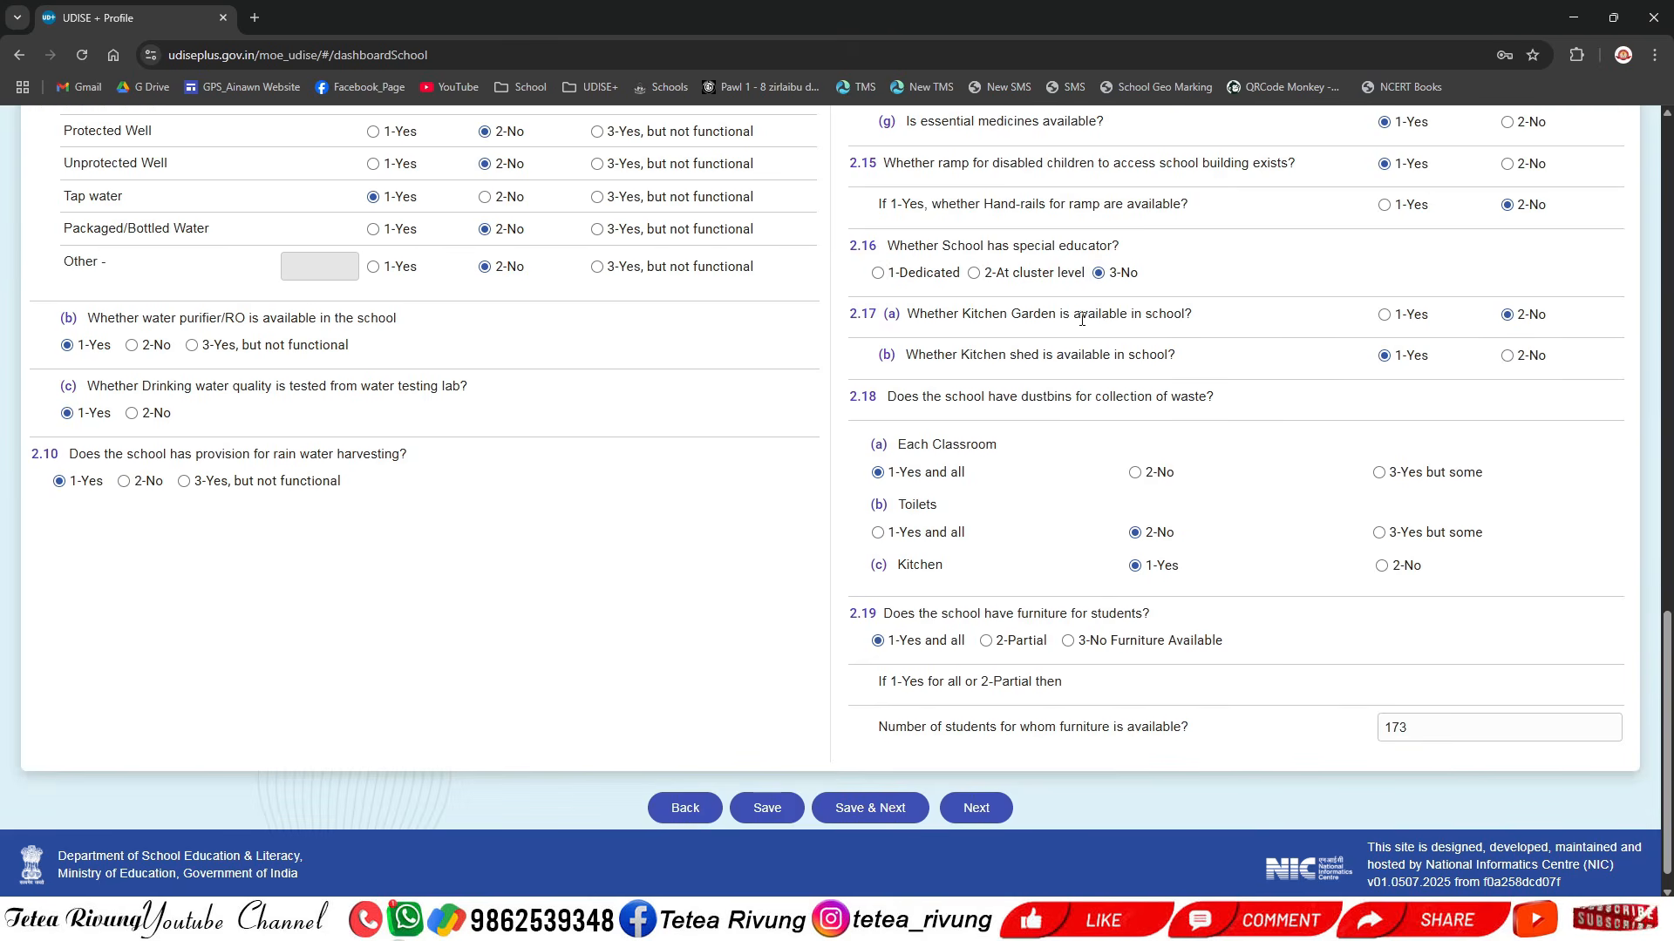
drag(1195, 315, 898, 315)
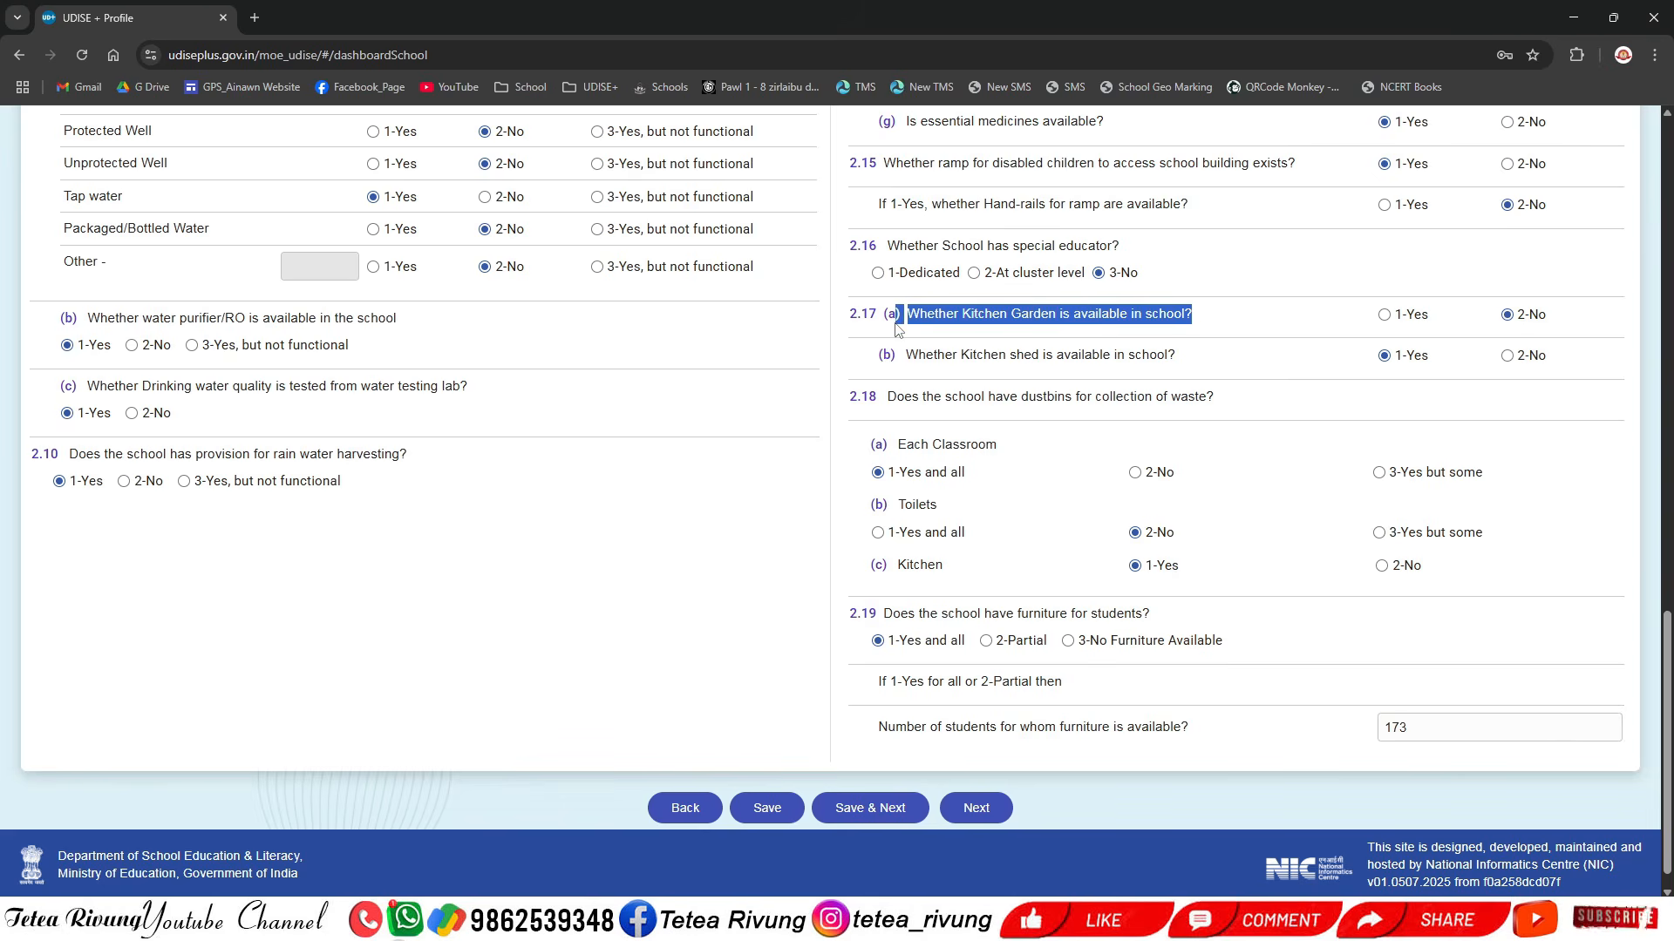
click(1035, 315)
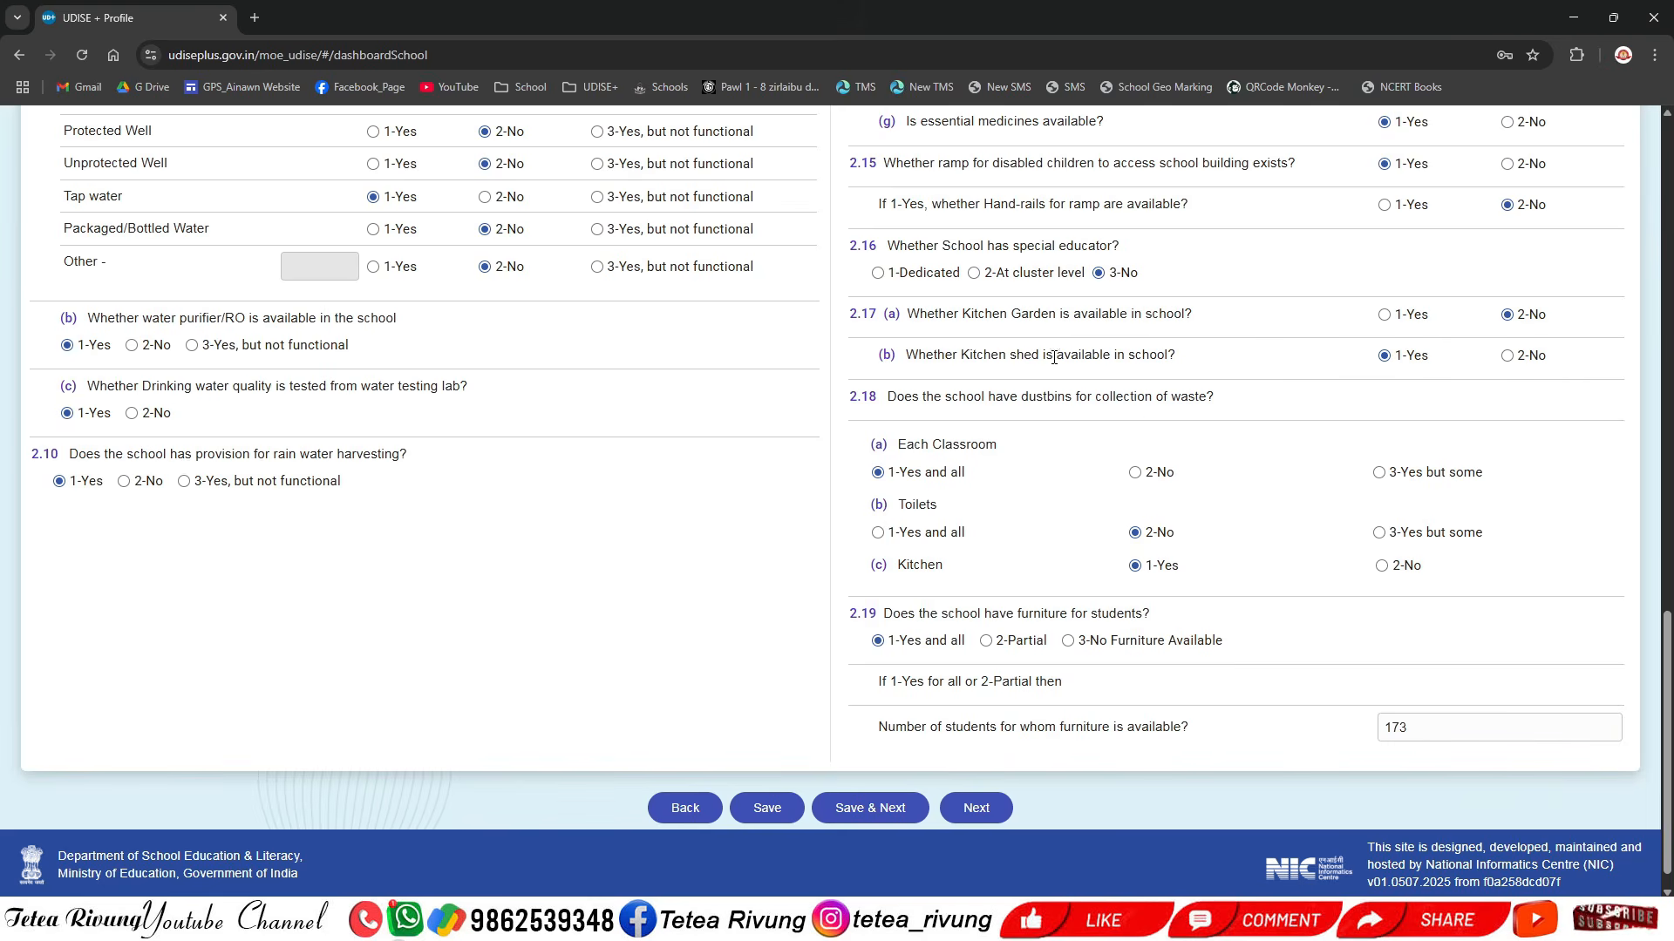
- Check the question in 2.17(b) on whether a kitchen shed is available in the school
drag(1195, 357, 905, 358)
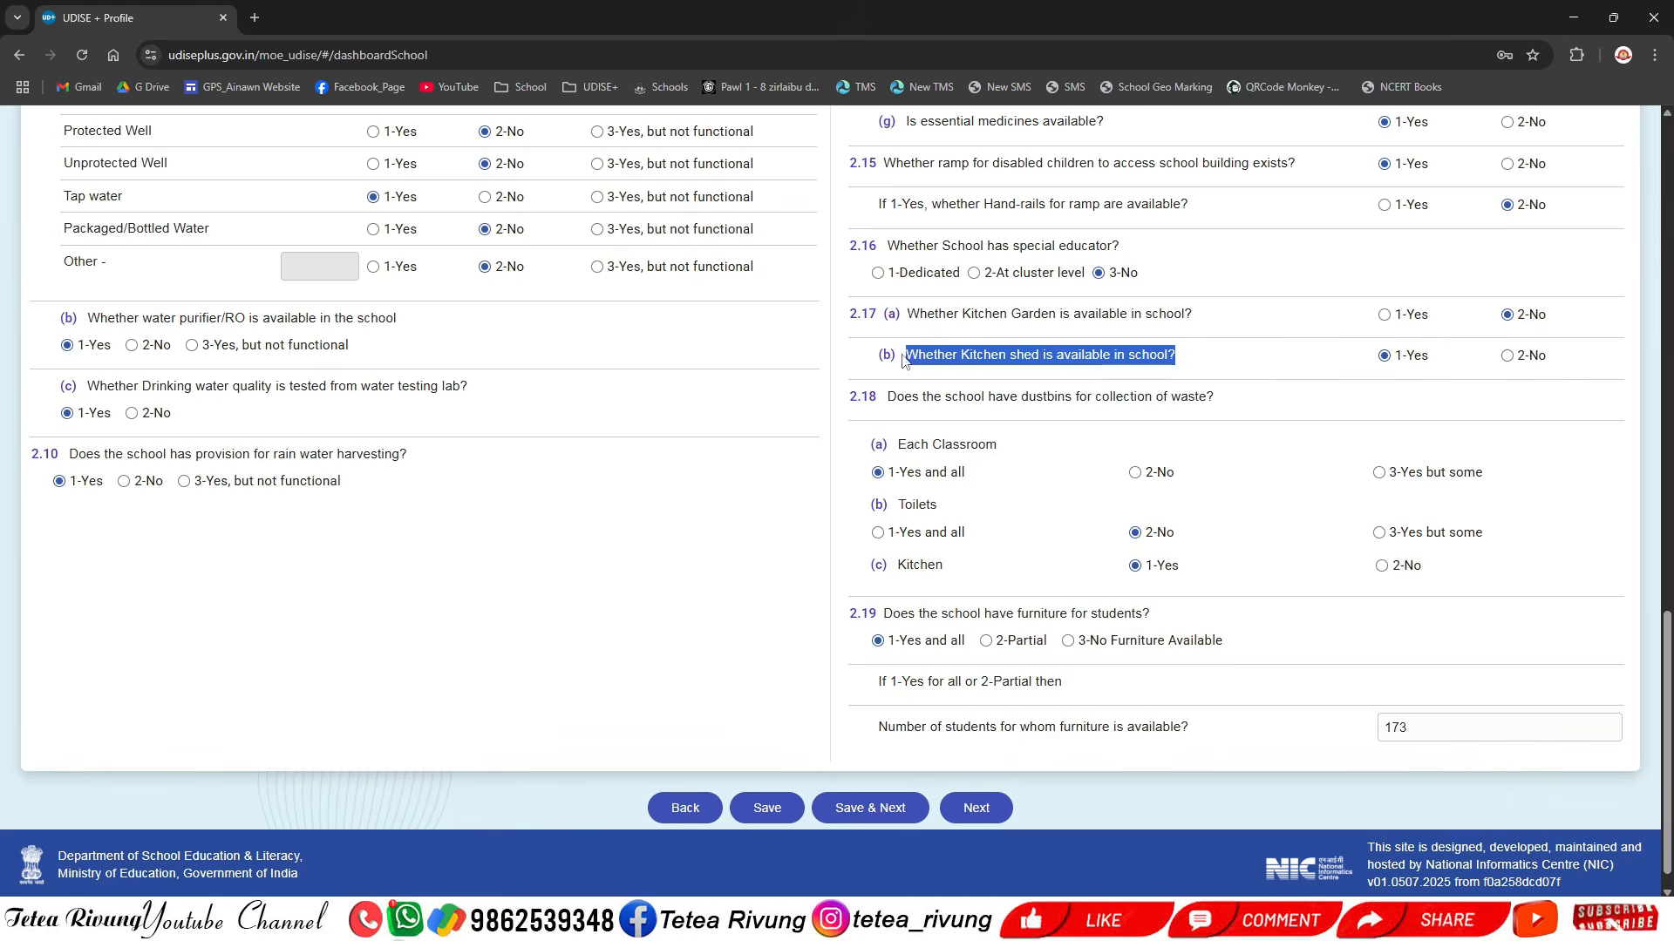
scroll(1255, 368, down, 1)
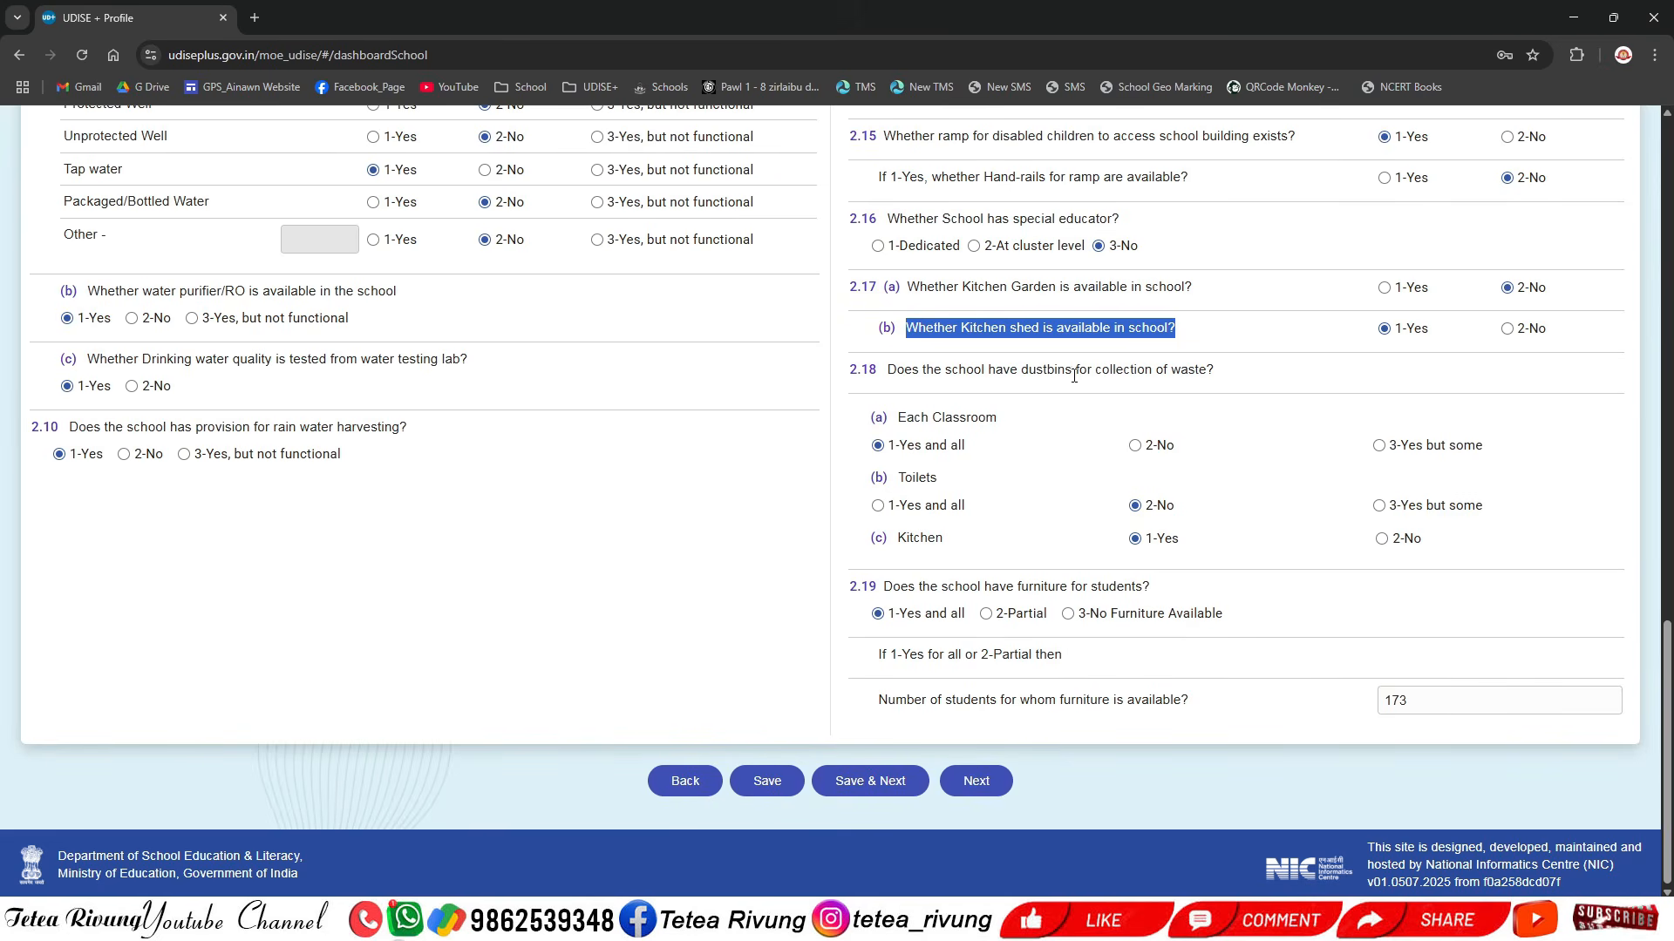
click(1108, 376)
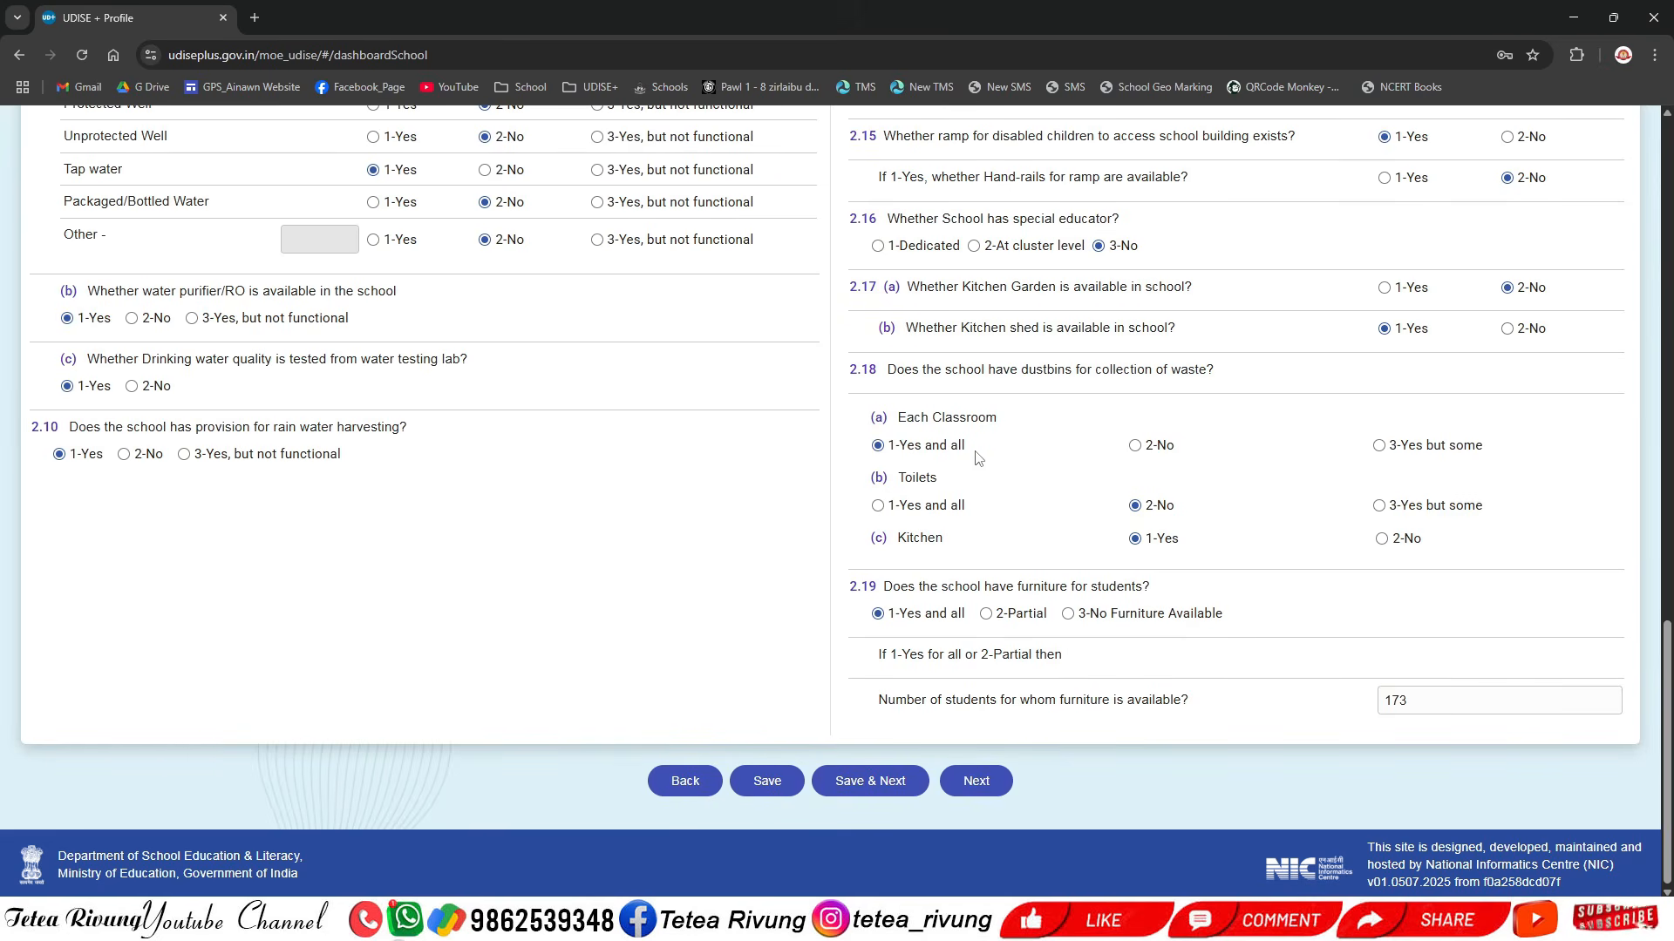
- Review the dustbin questions for classrooms and toilets in 2.18 and the number of students with furniture in 2.19
drag(1218, 377, 885, 370)
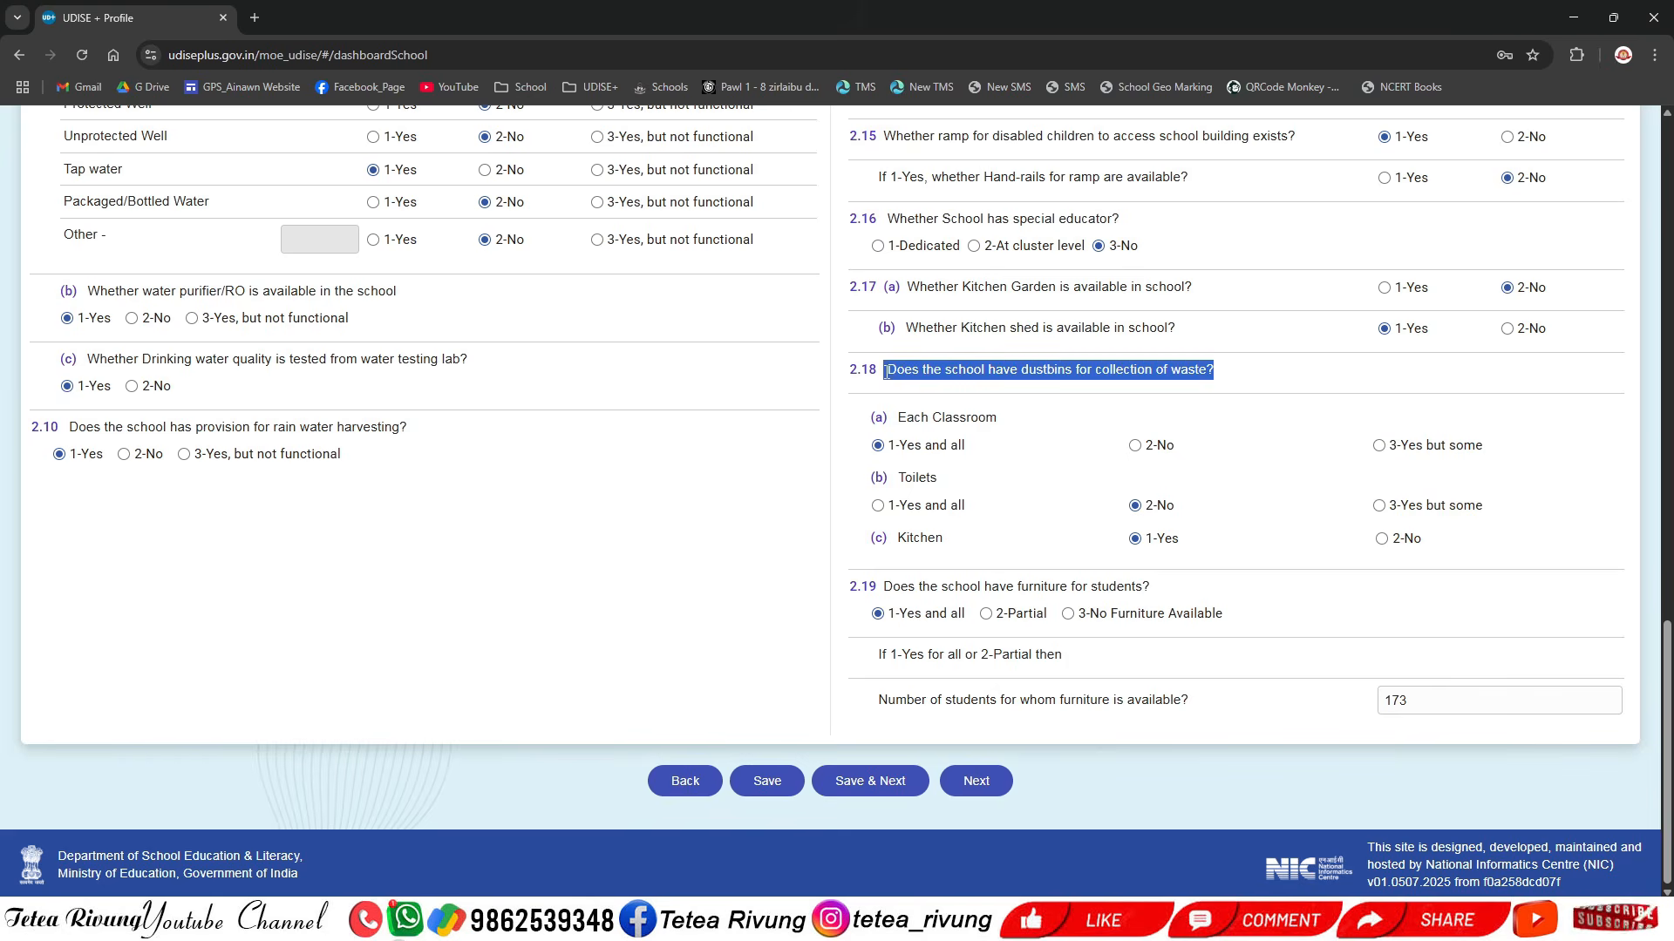
click(1071, 389)
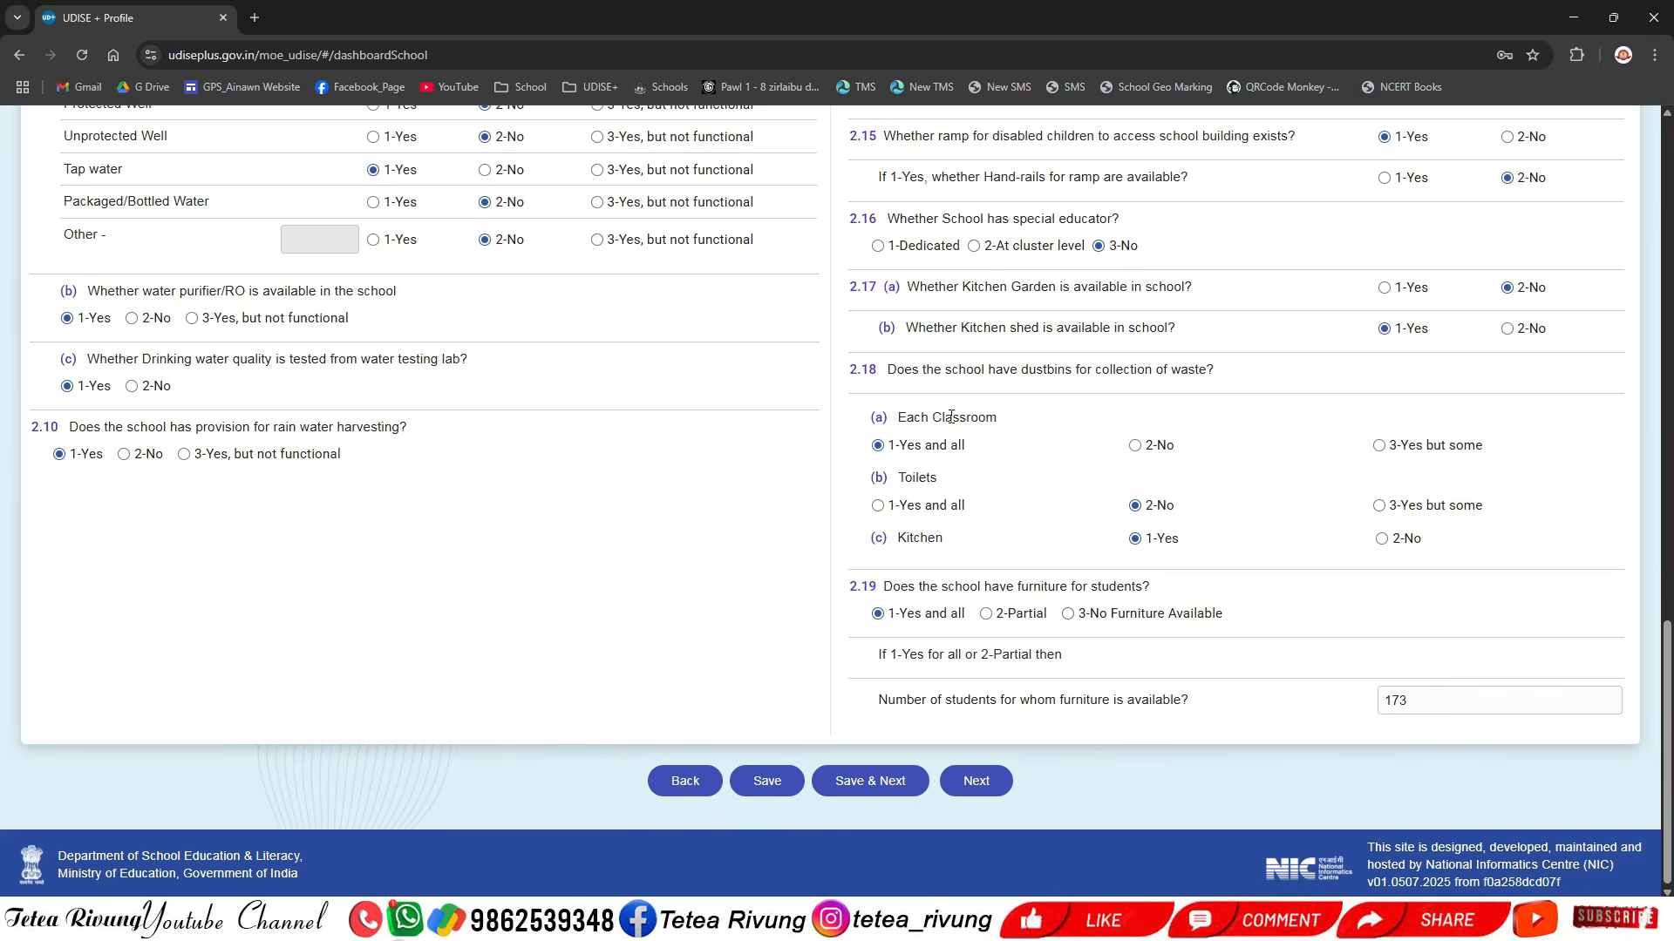
drag(899, 418, 995, 418)
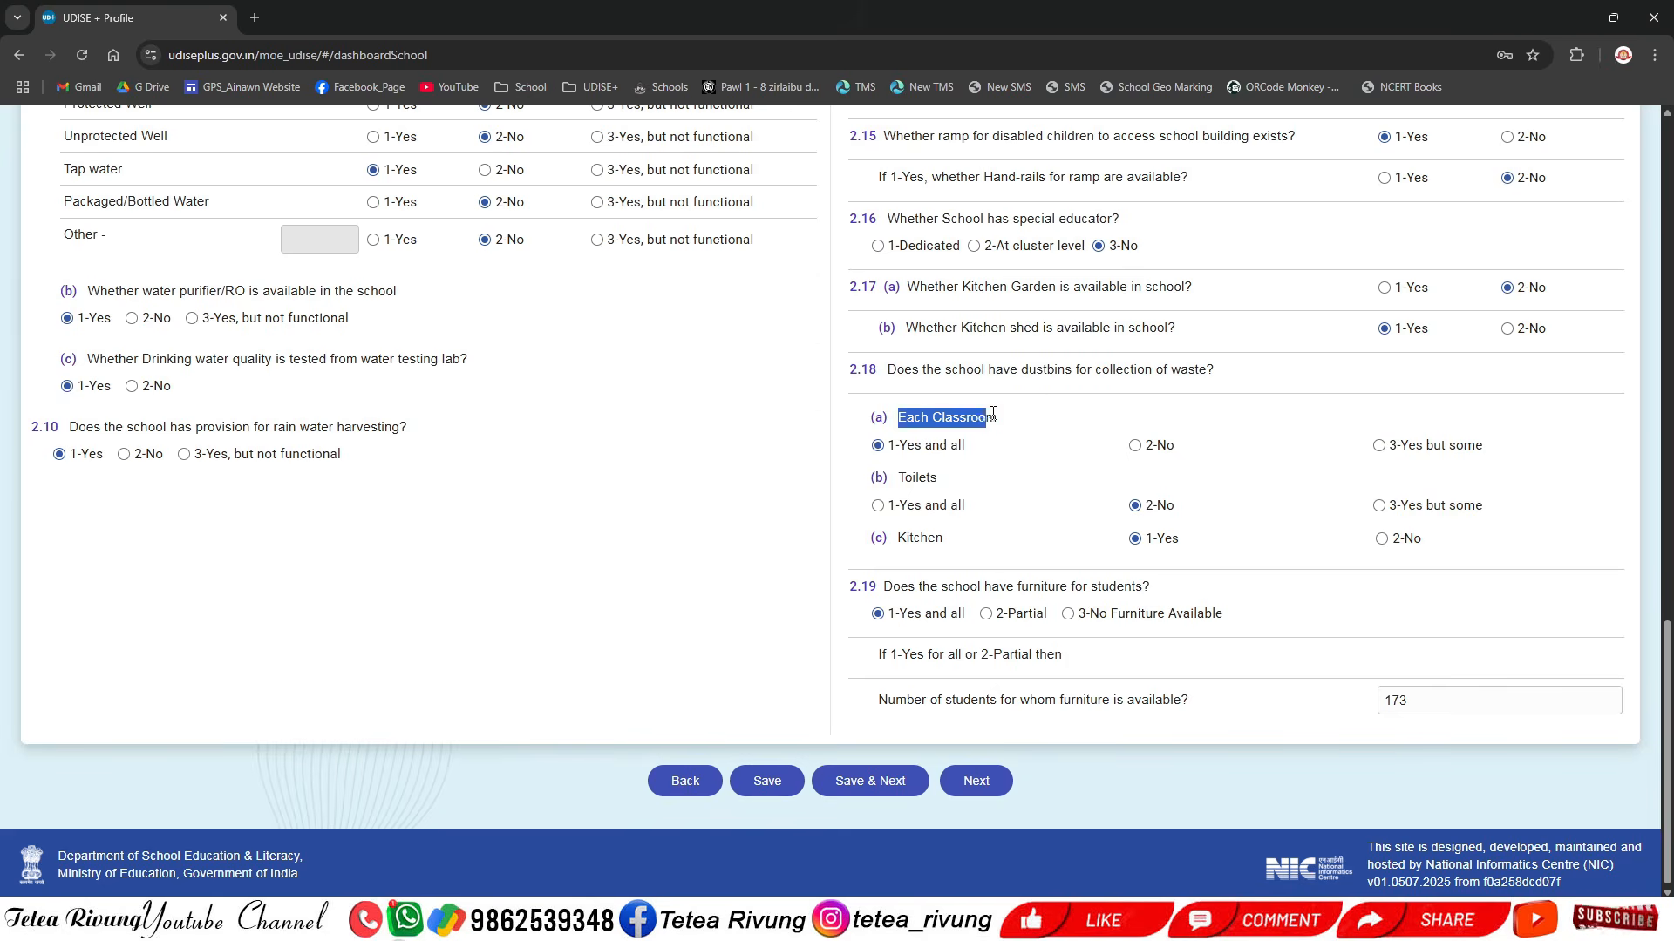
click(1037, 425)
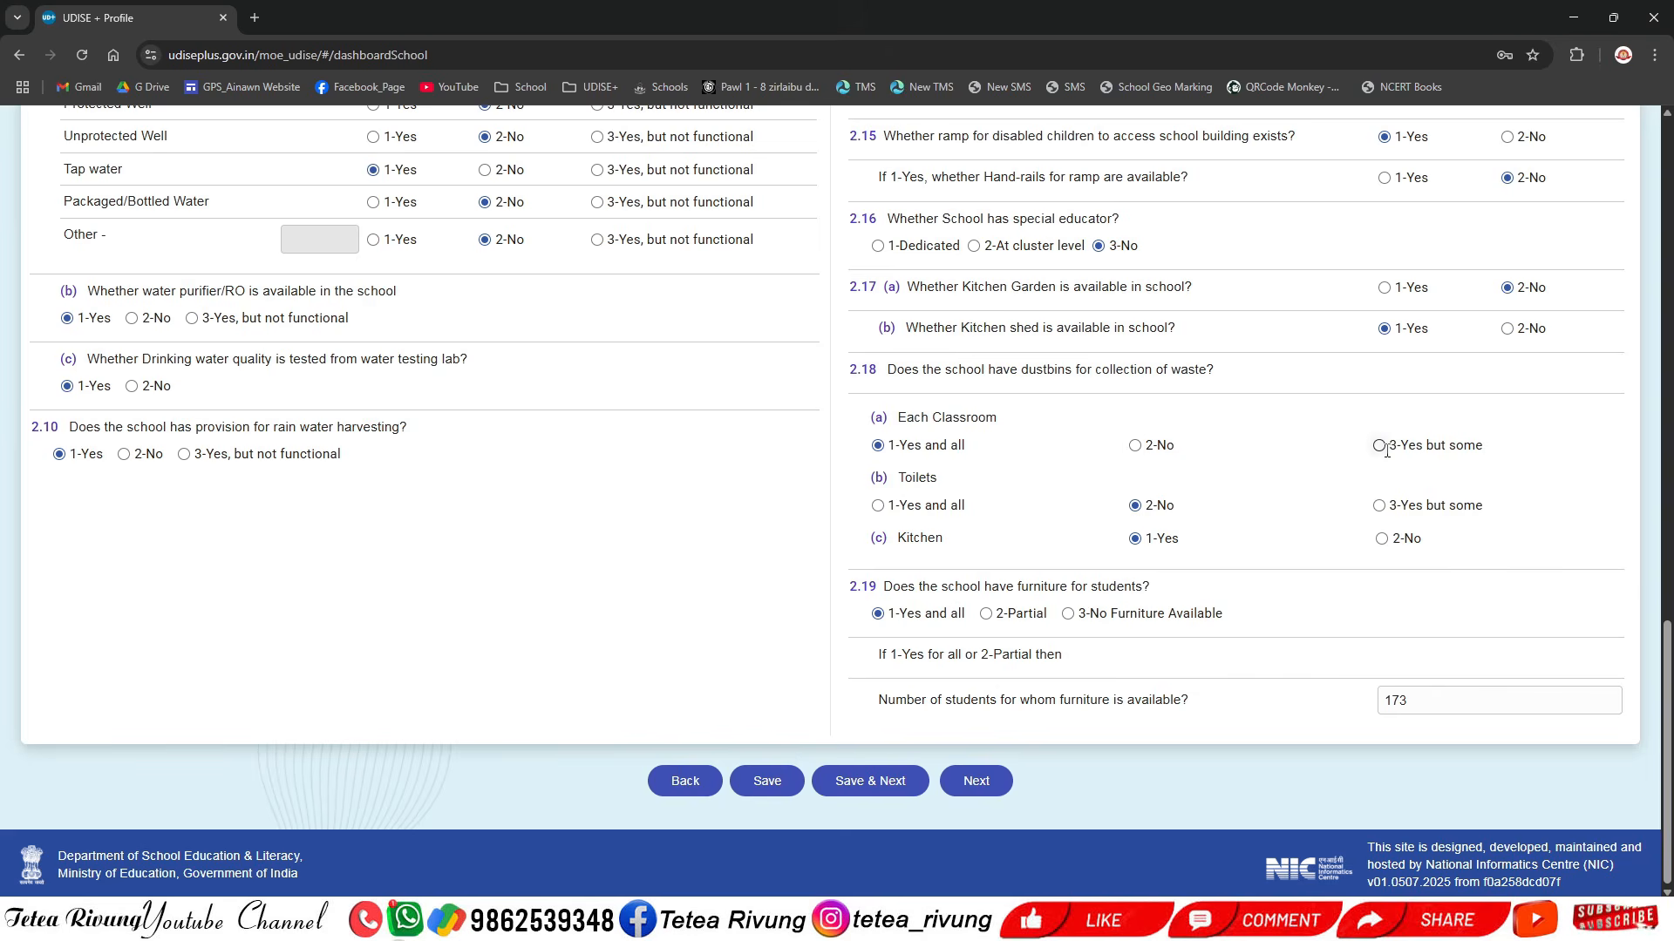
drag(947, 476, 892, 468)
click(954, 488)
drag(1415, 703, 1199, 718)
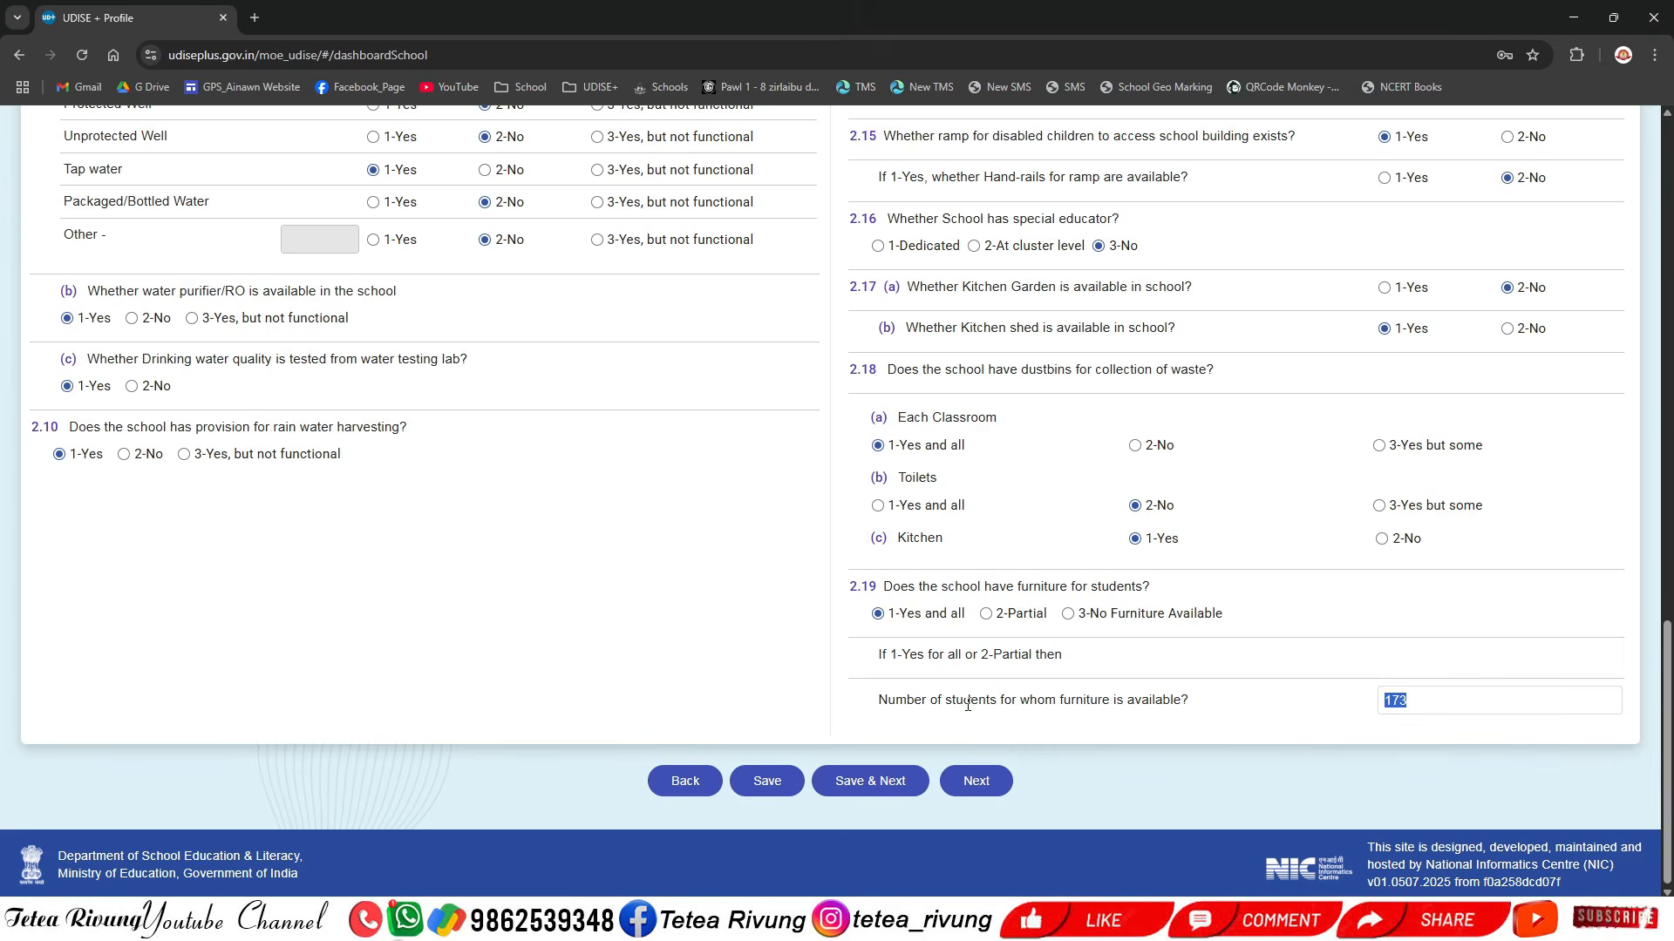
- Go on to section 2.20 to 2.23 and check the Primary row of the boarding/hostel facilities question in 2.21
click(968, 780)
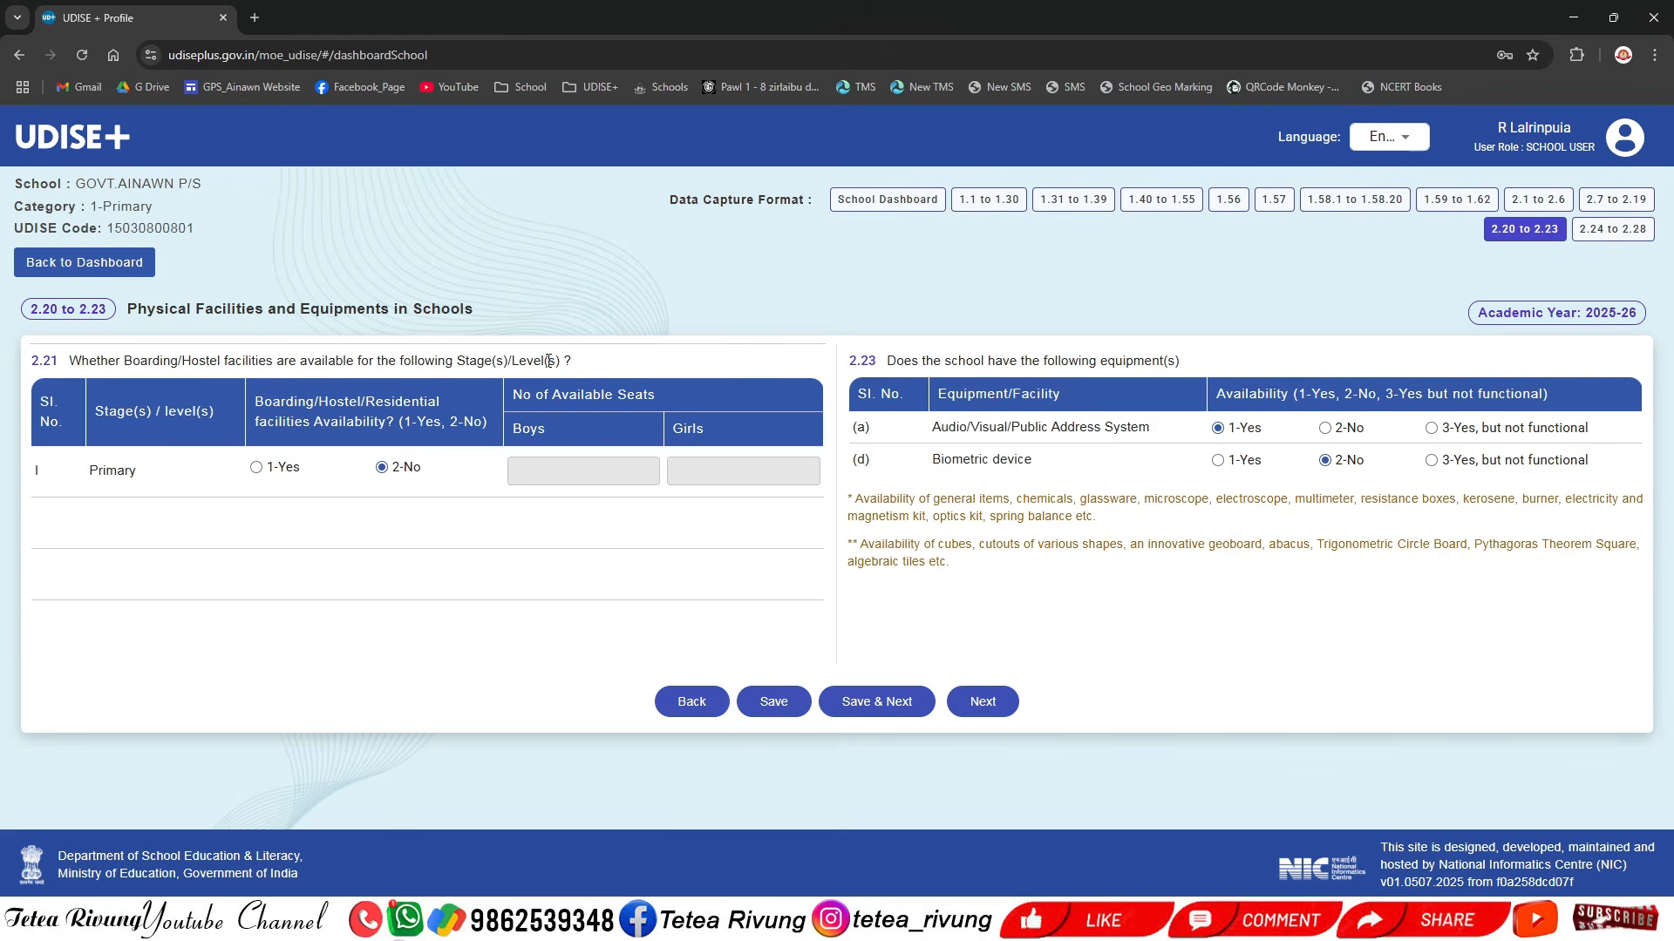
drag(148, 479, 87, 481)
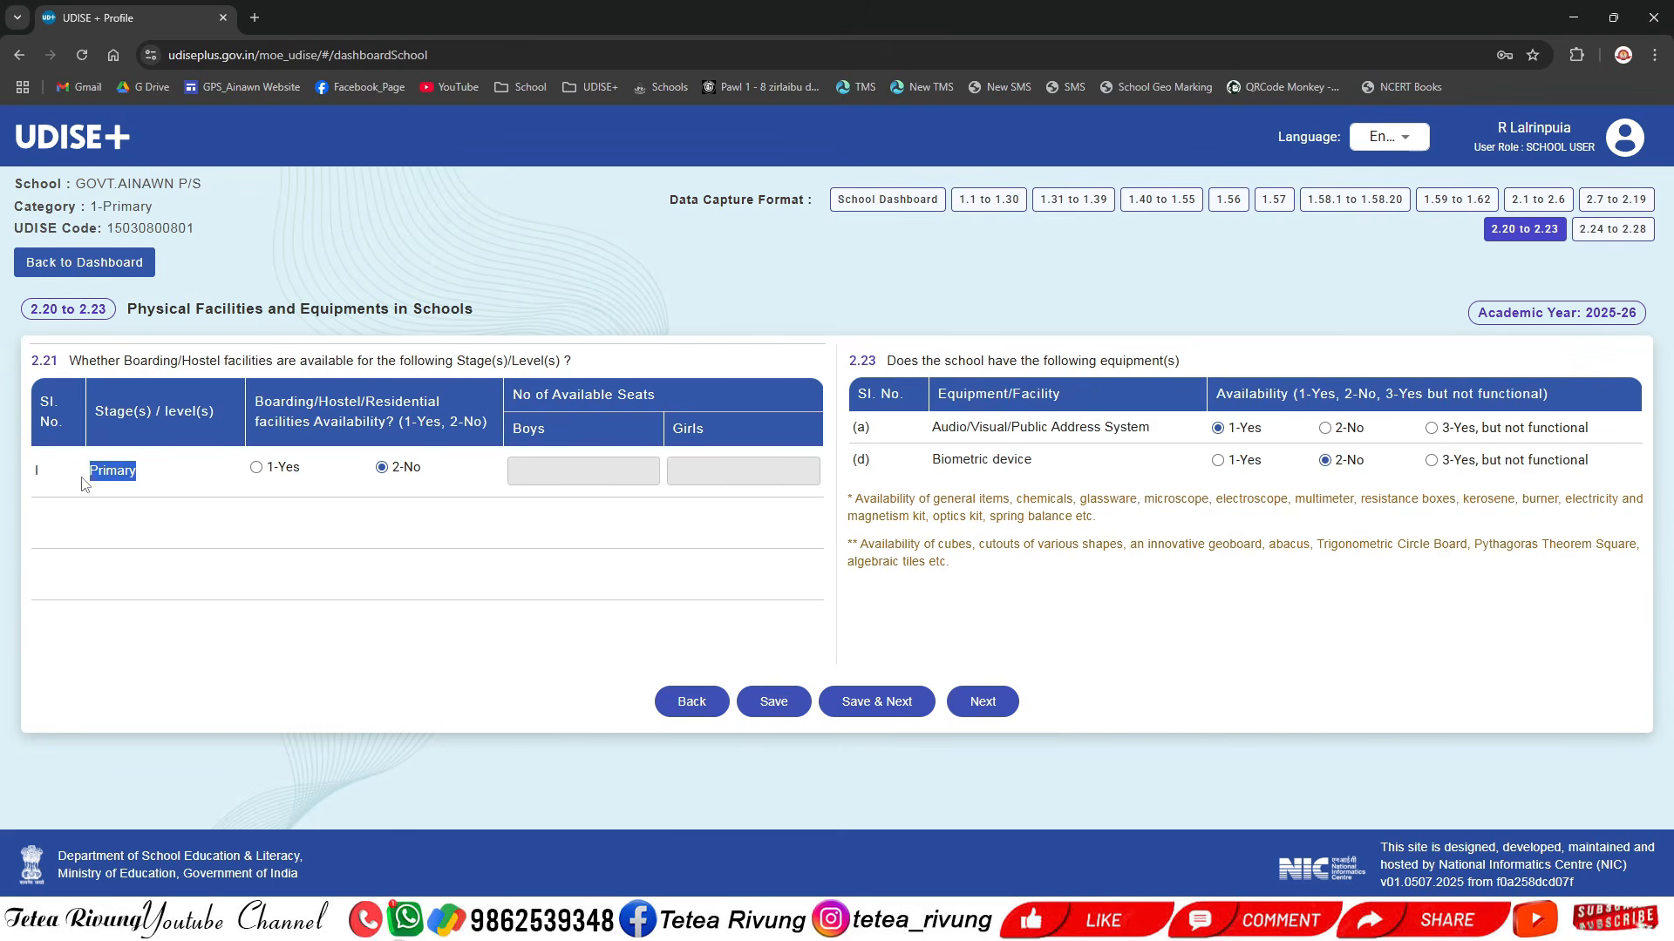
click(372, 415)
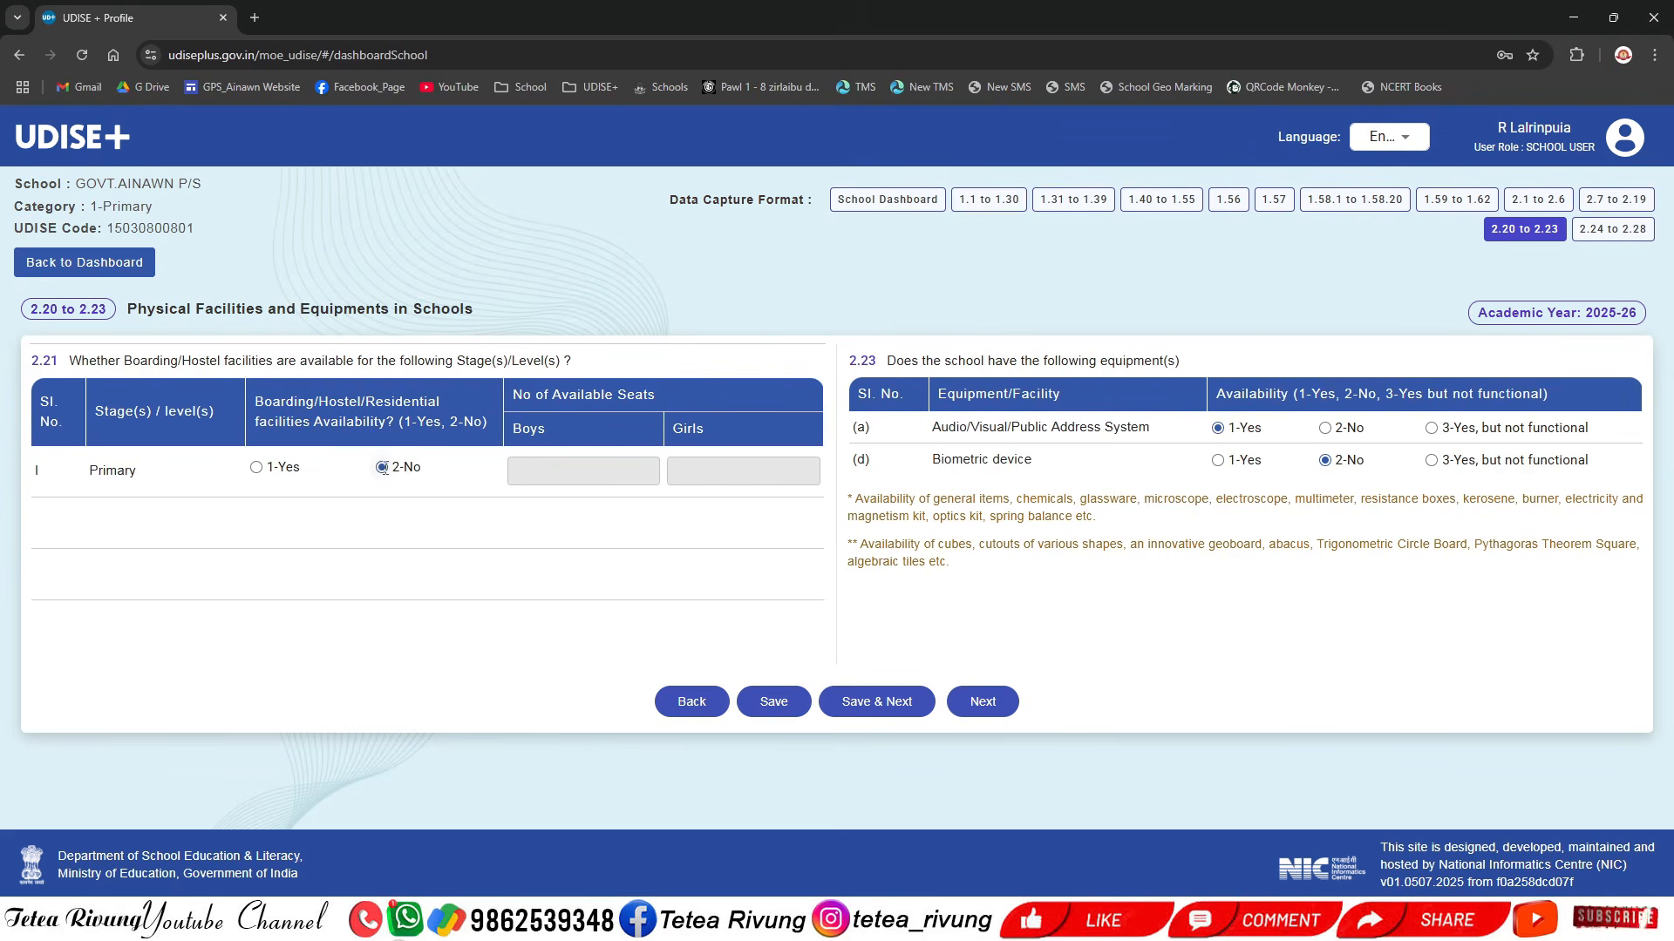
- Try 1-Yes for the Primary boarding/hostel facility in 2.21, check the boys' seats field, and restore 2-No
click(256, 468)
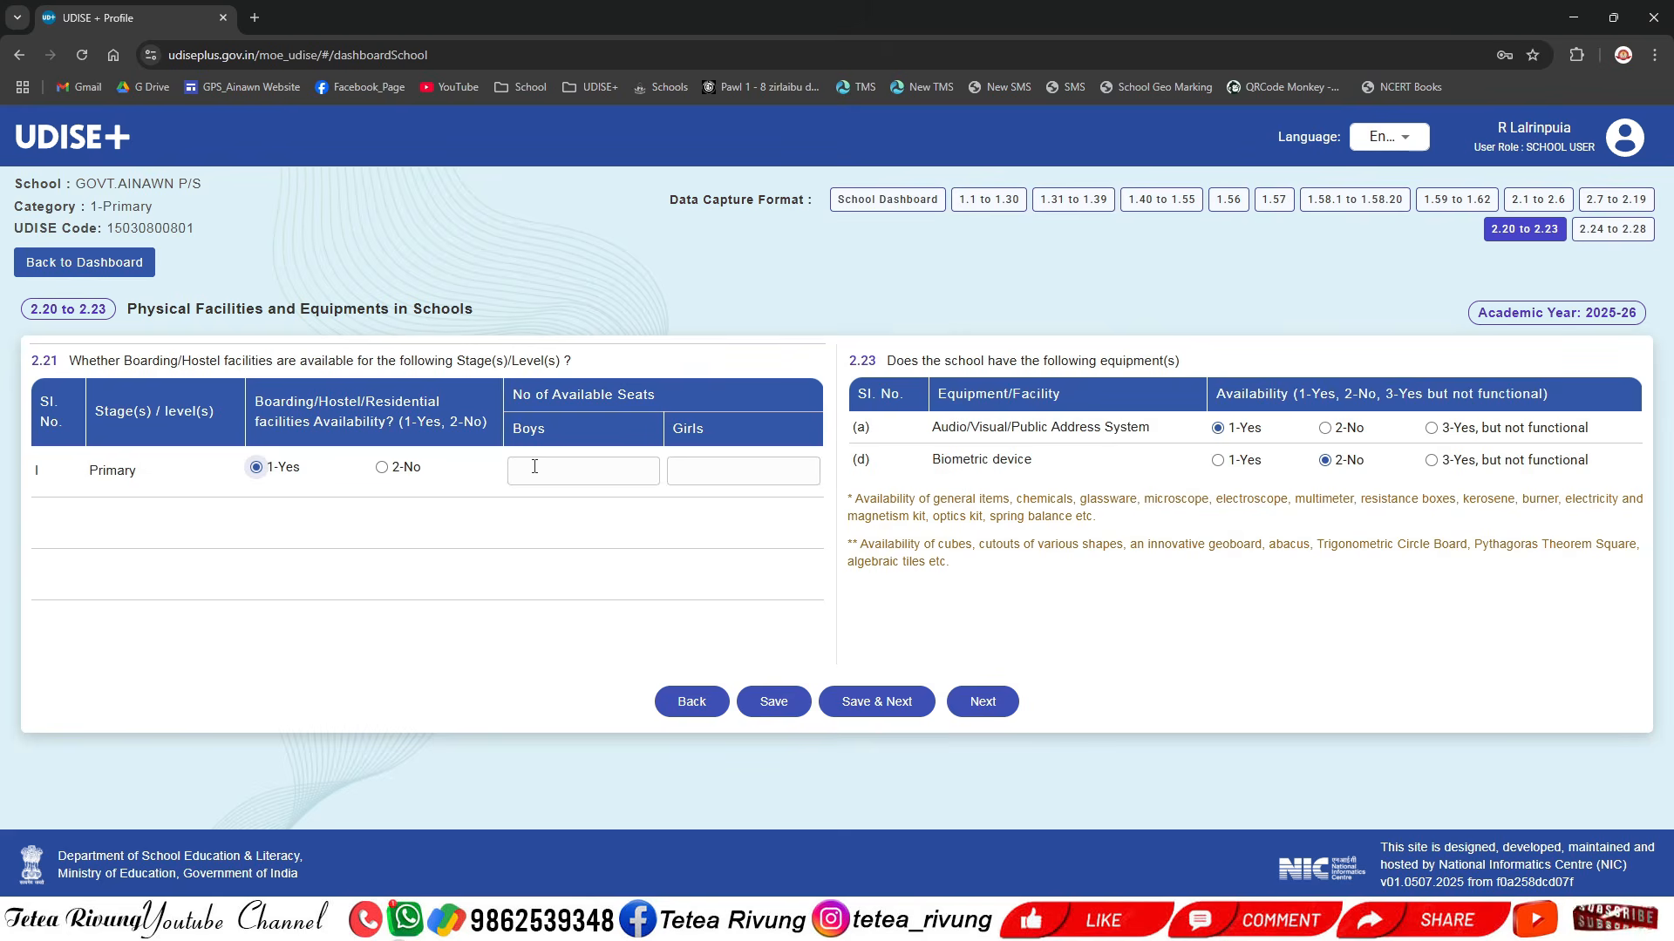
click(534, 466)
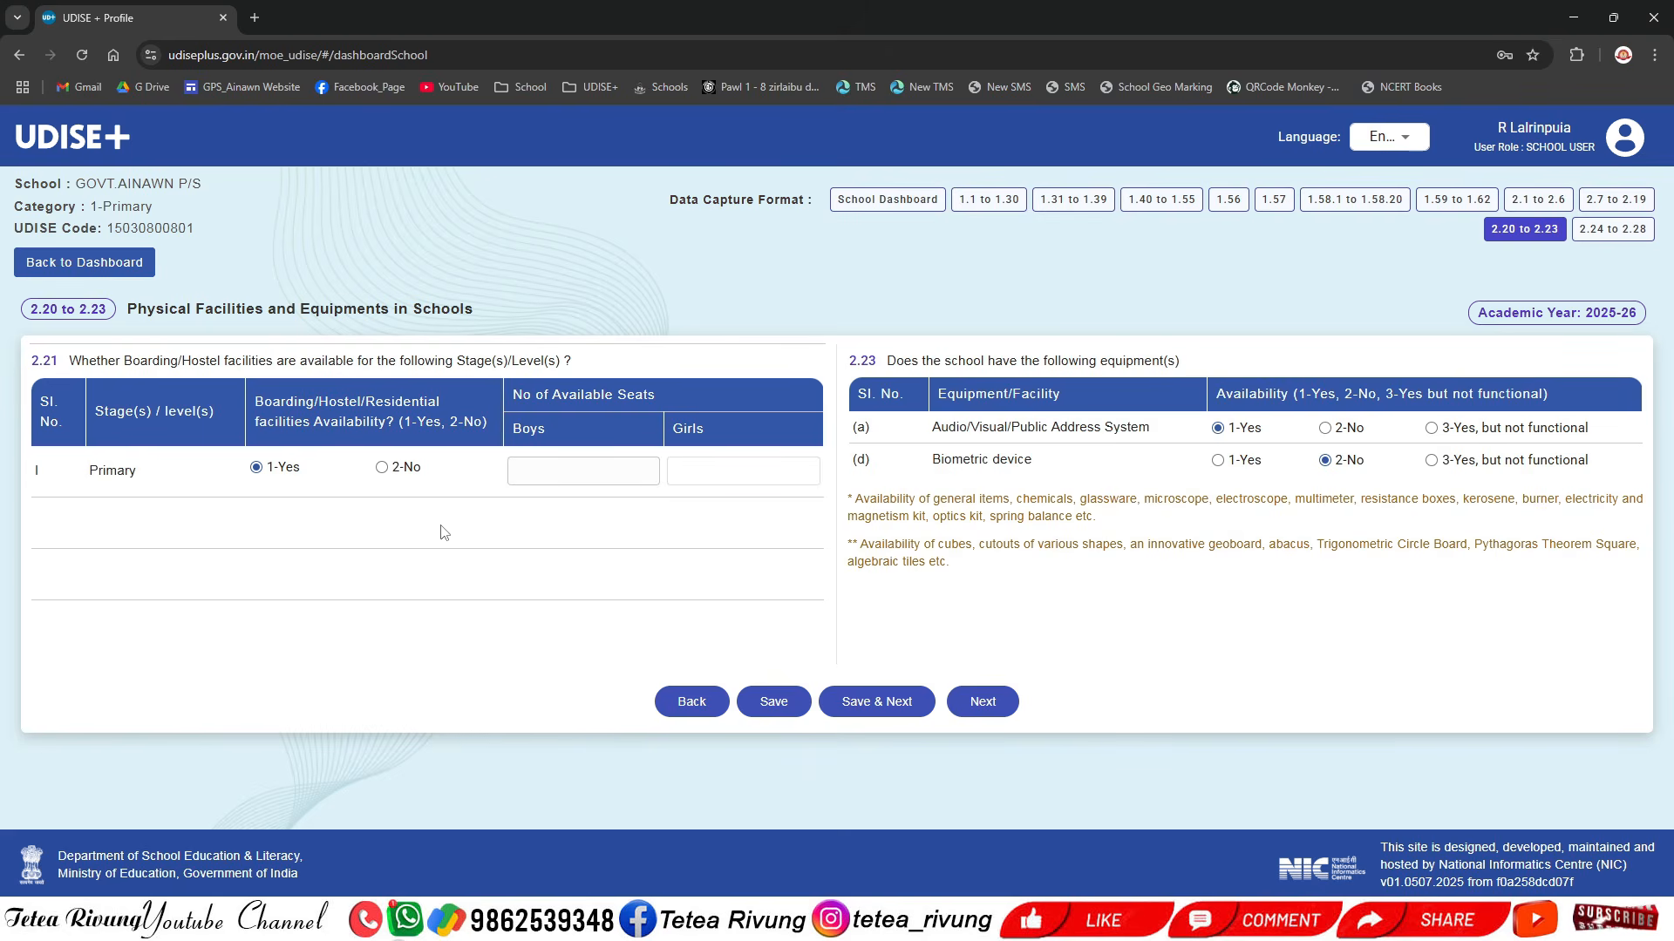
click(381, 467)
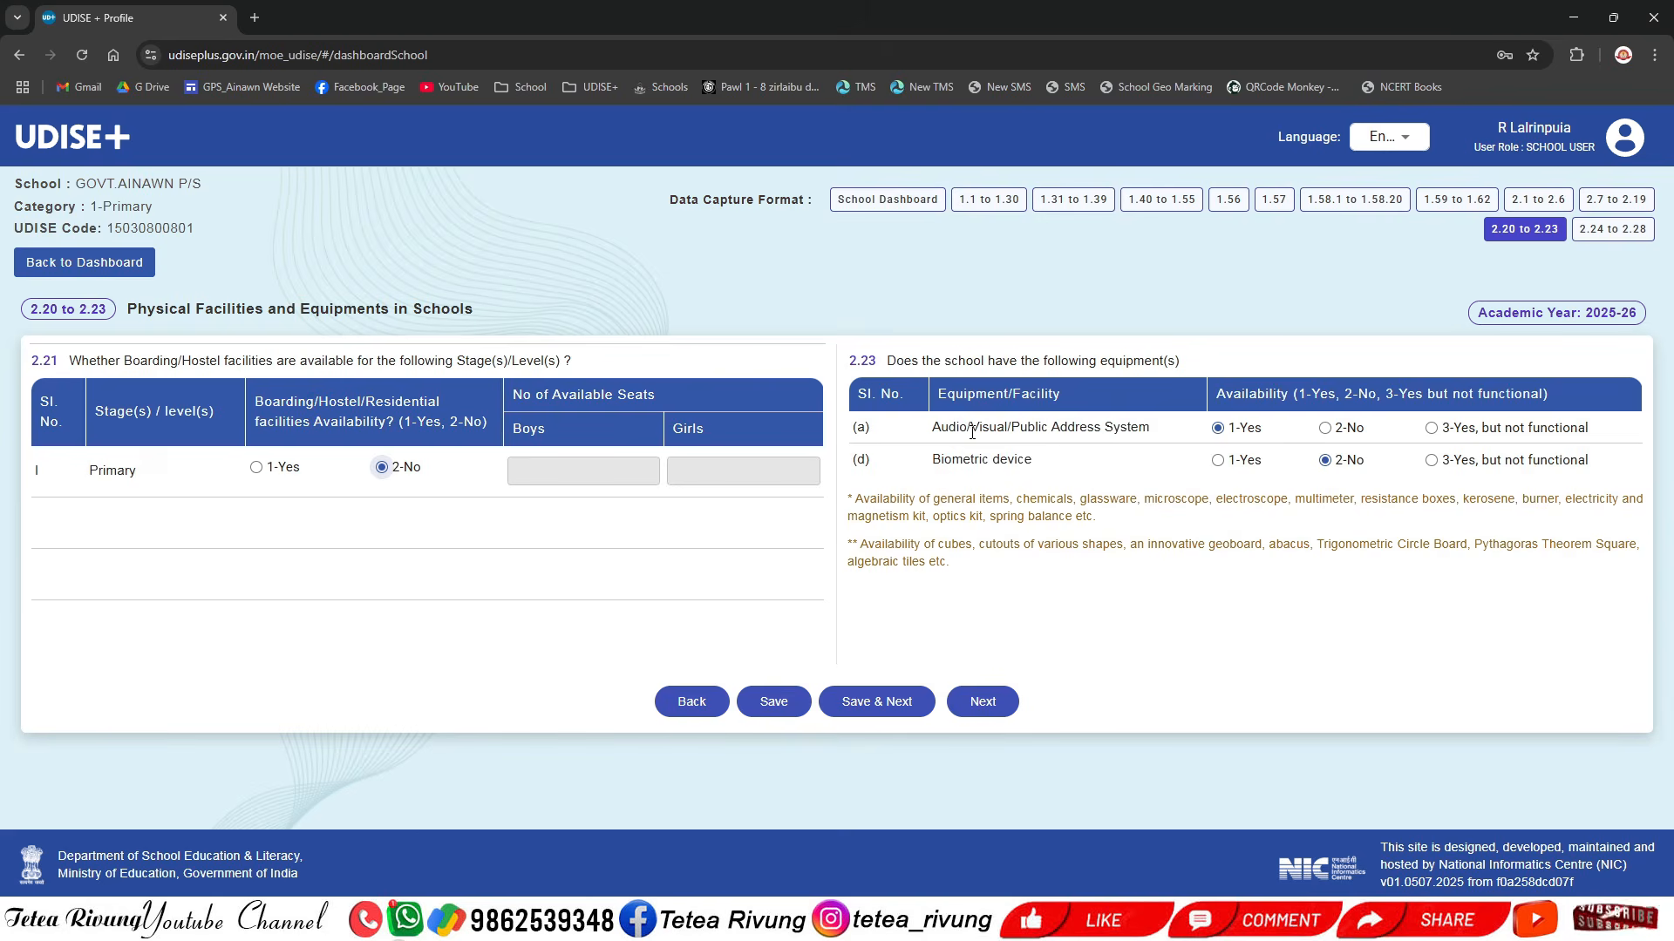
- Review the Audio/Visual/Public Address System and Biometric device items in the 2.23 equipment table
drag(966, 427, 920, 435)
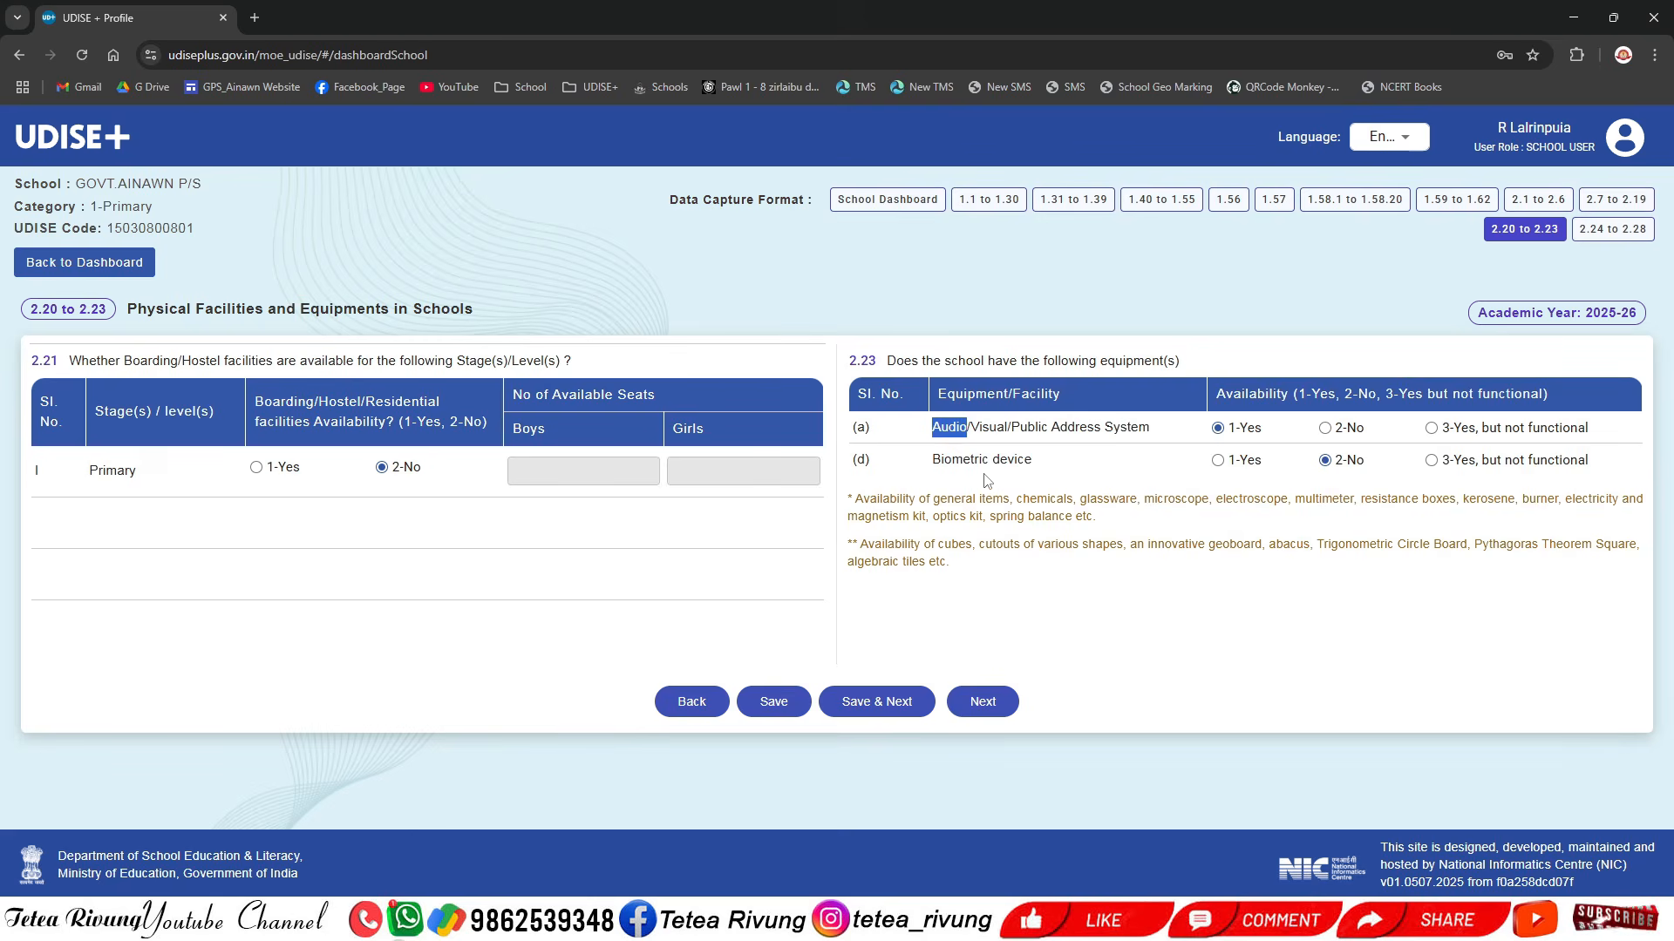
drag(970, 427, 1010, 428)
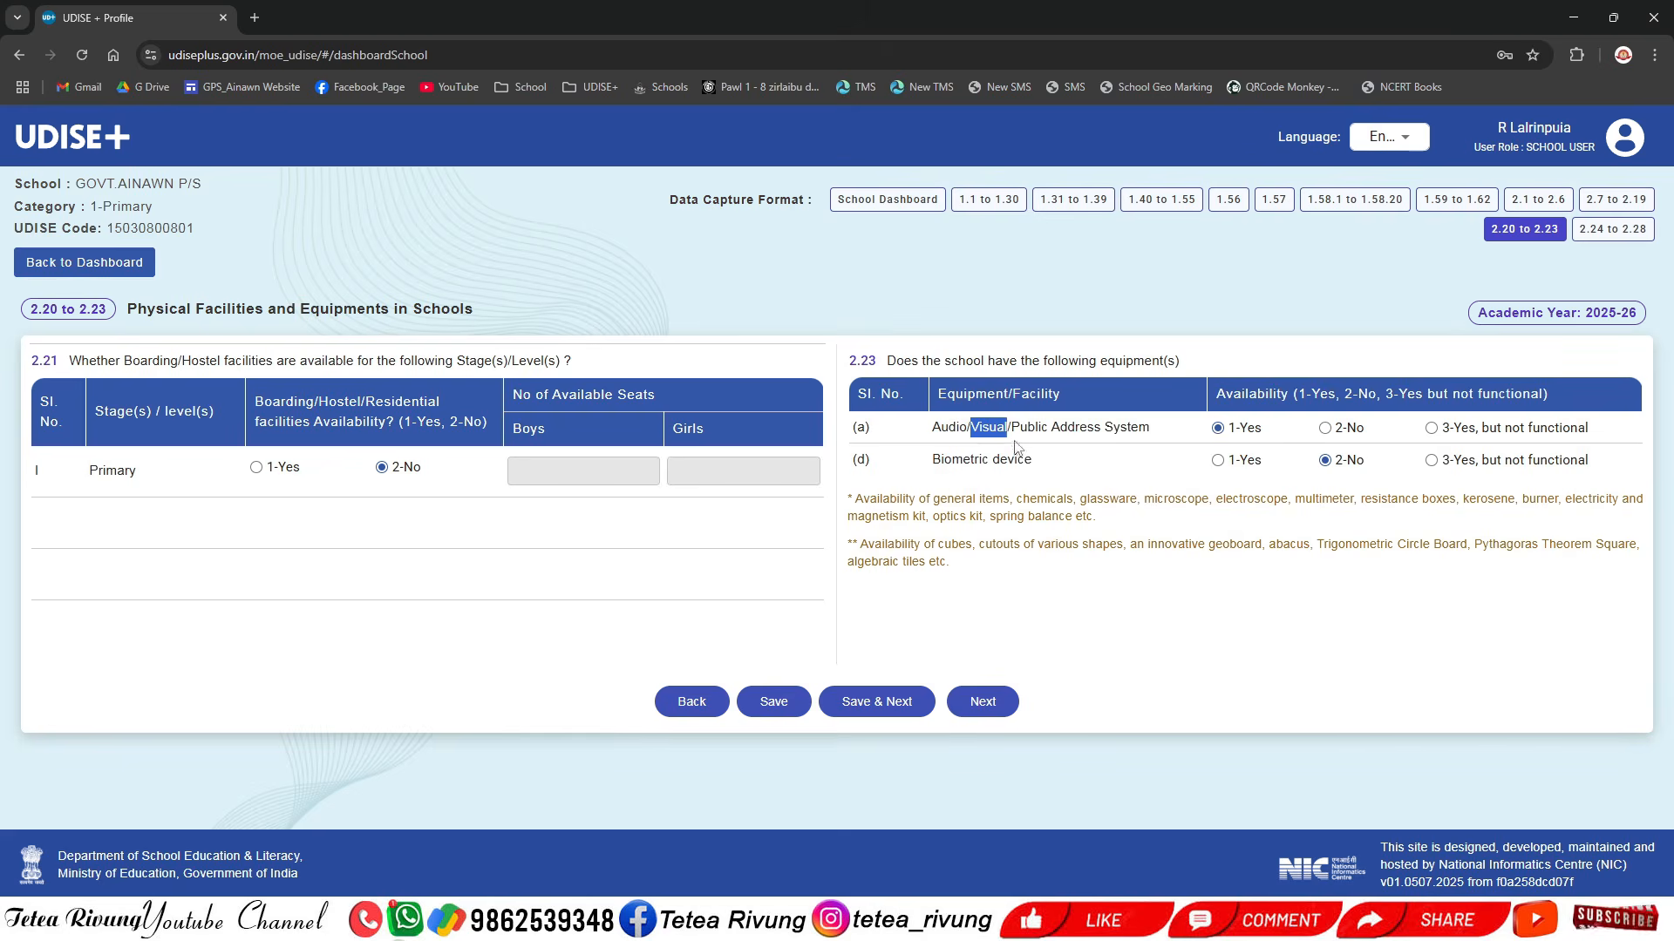
drag(1012, 427, 1164, 432)
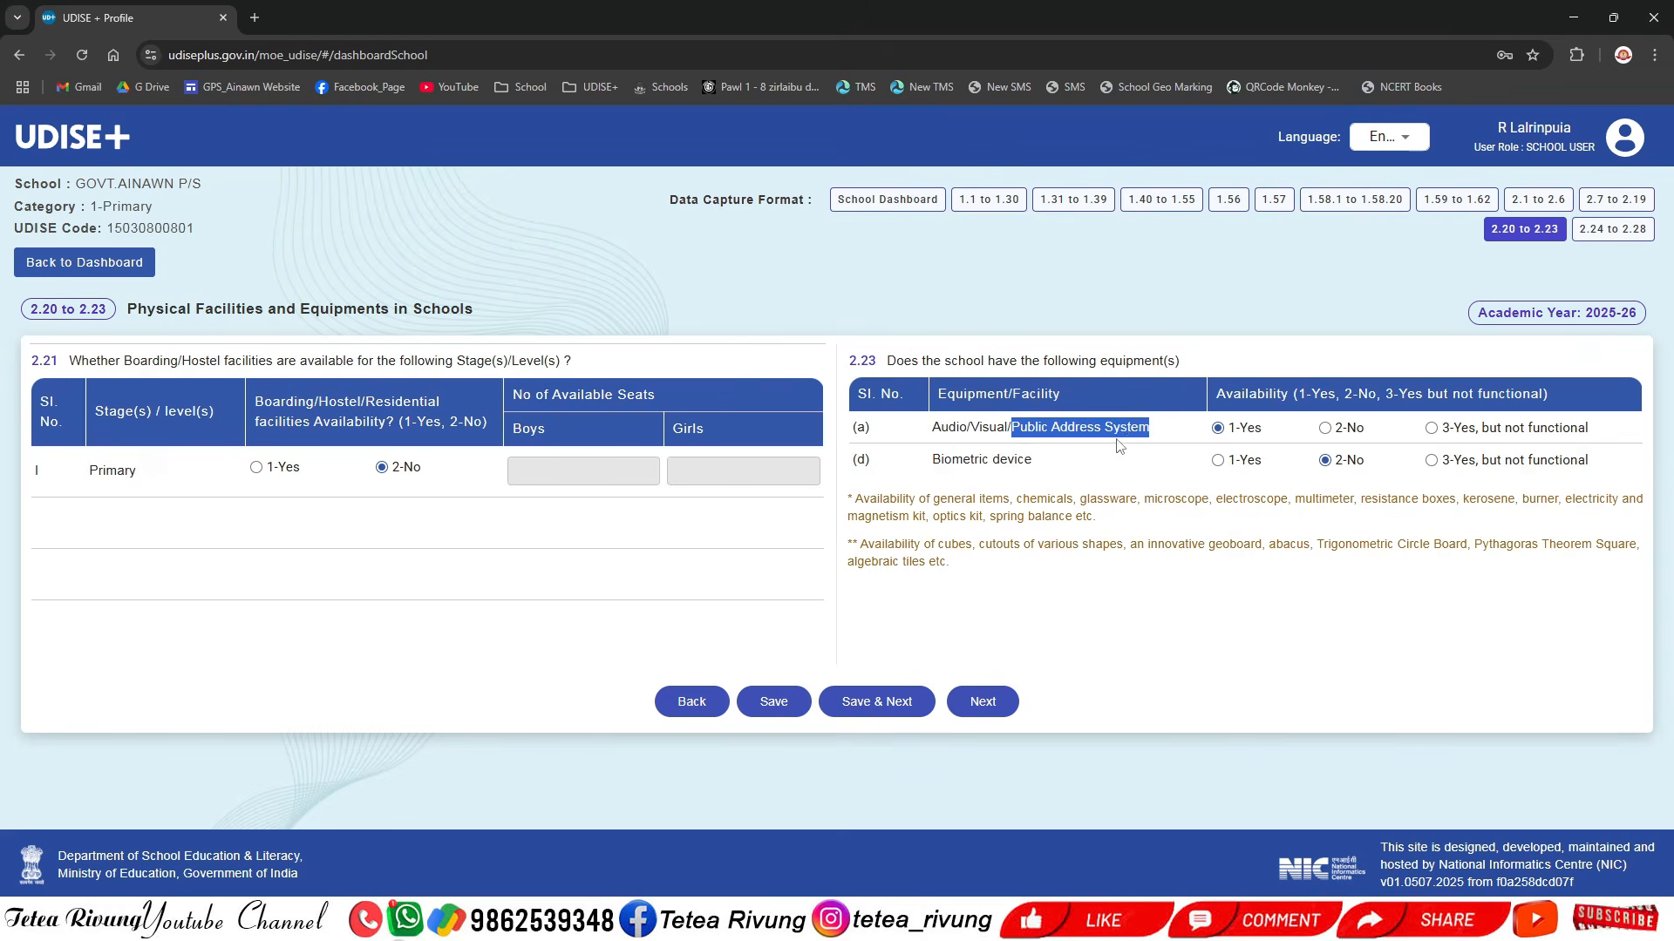
click(1206, 454)
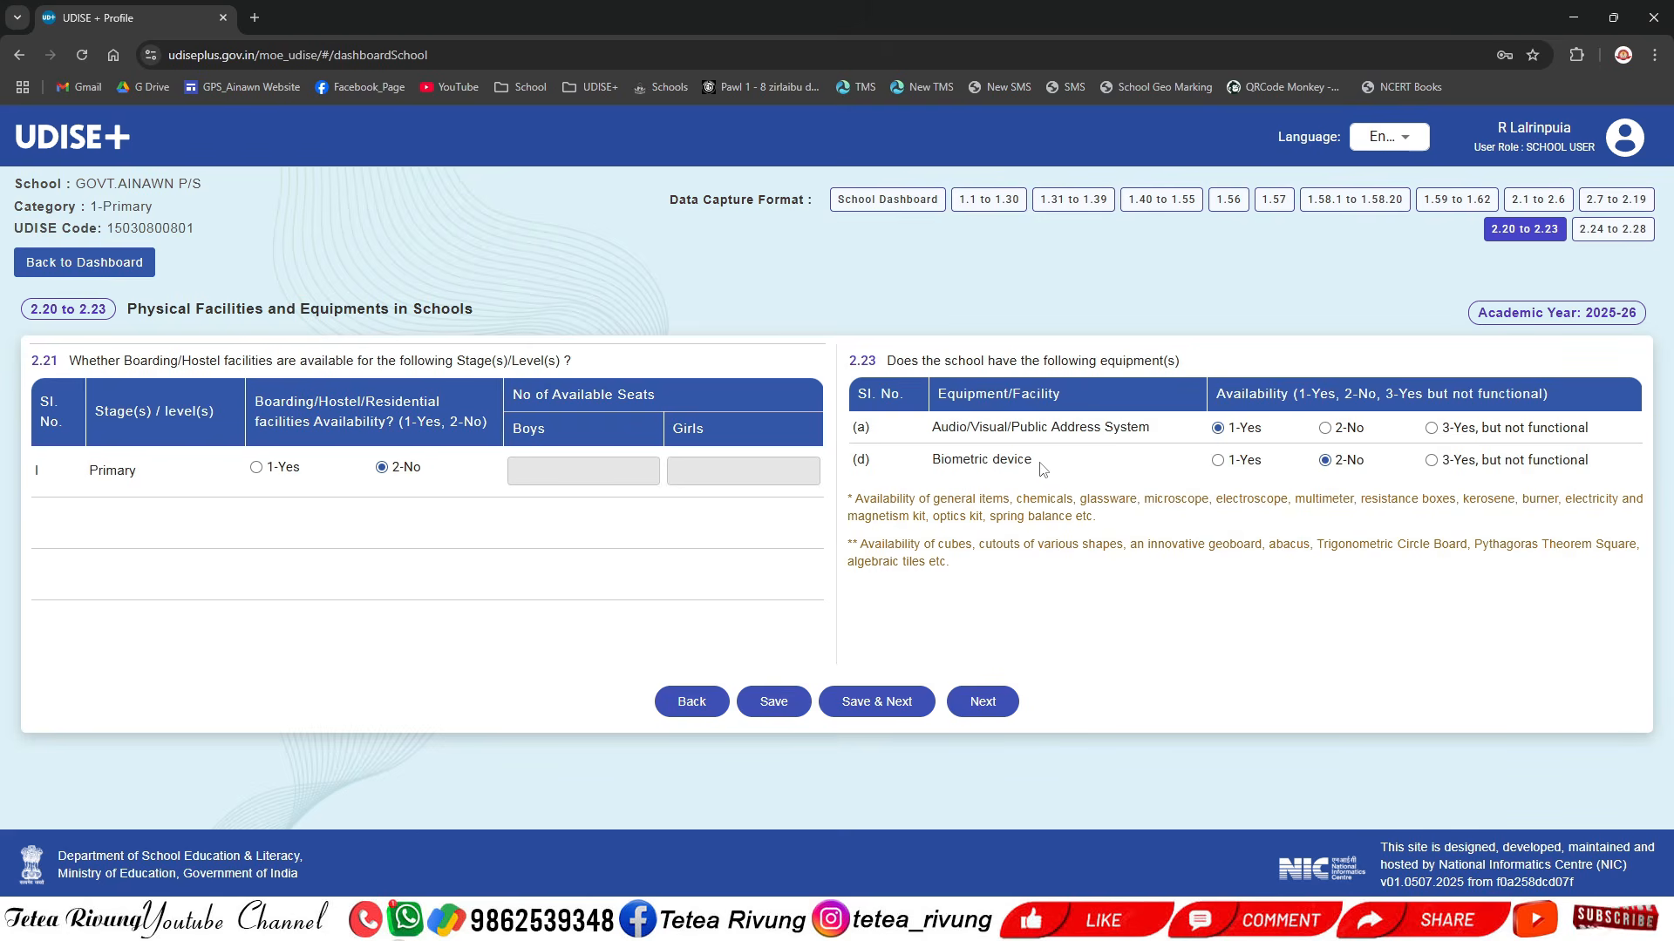
drag(1044, 466, 931, 462)
click(1243, 634)
- Go on to section 2.24 to 2.28 and check the Desktop/PCs, Laptop/Notebook and Tablets counts in 2.24
click(999, 698)
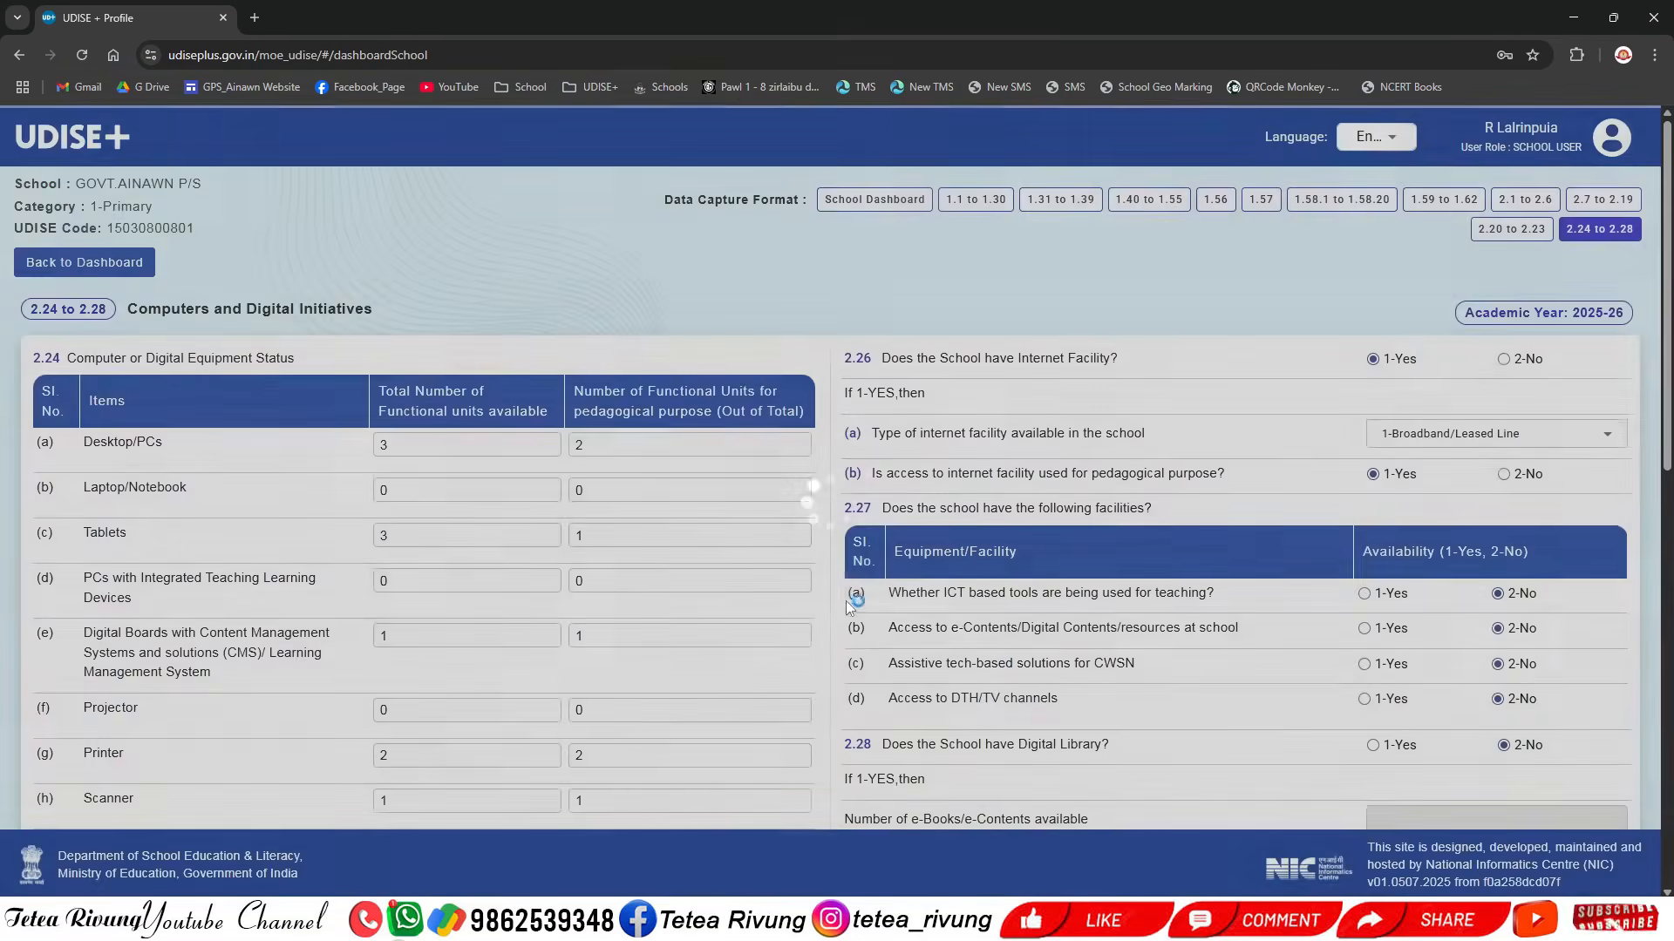
scroll(318, 538, down, 1)
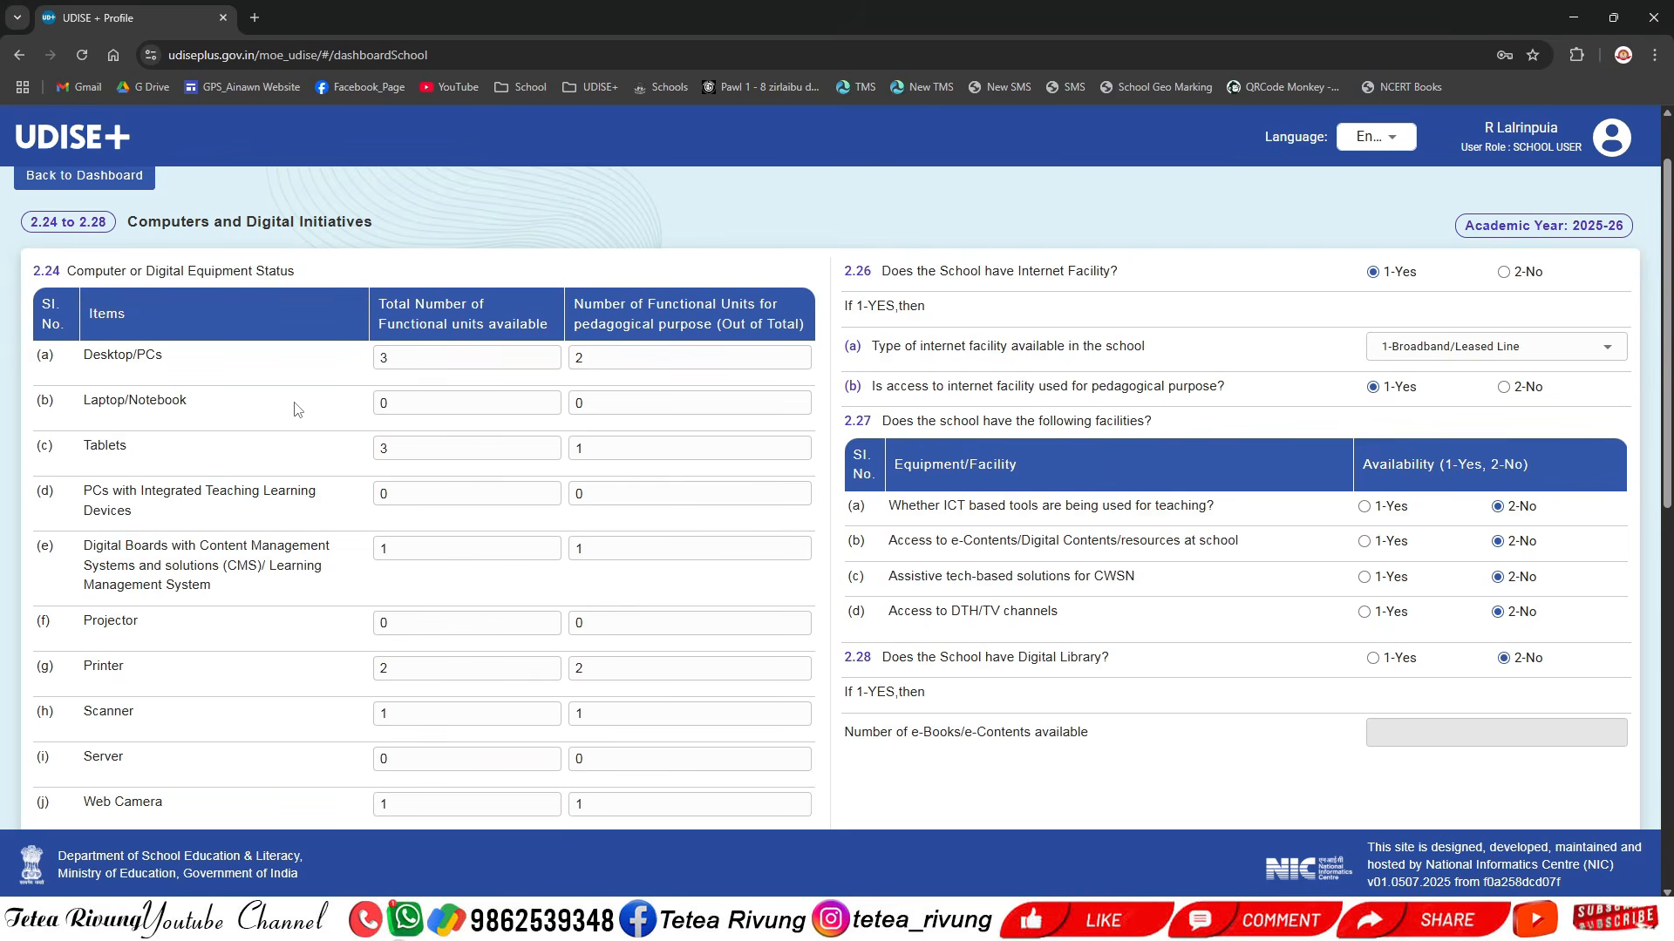
scroll(296, 410, down, 1)
drag(189, 270, 76, 272)
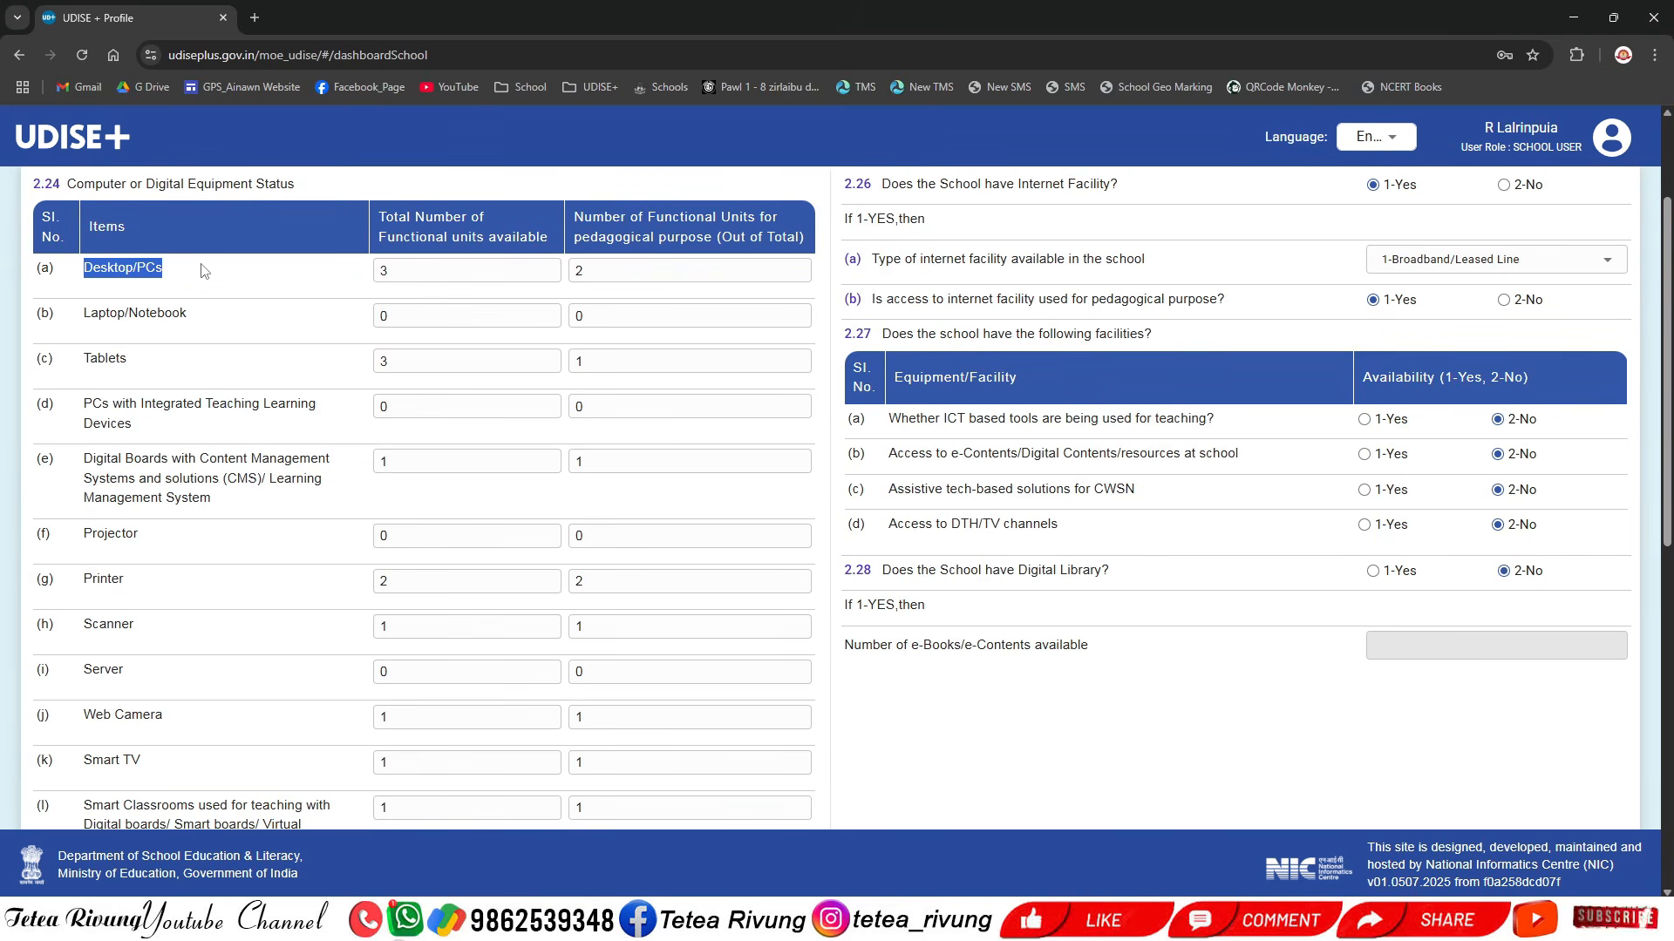
click(204, 271)
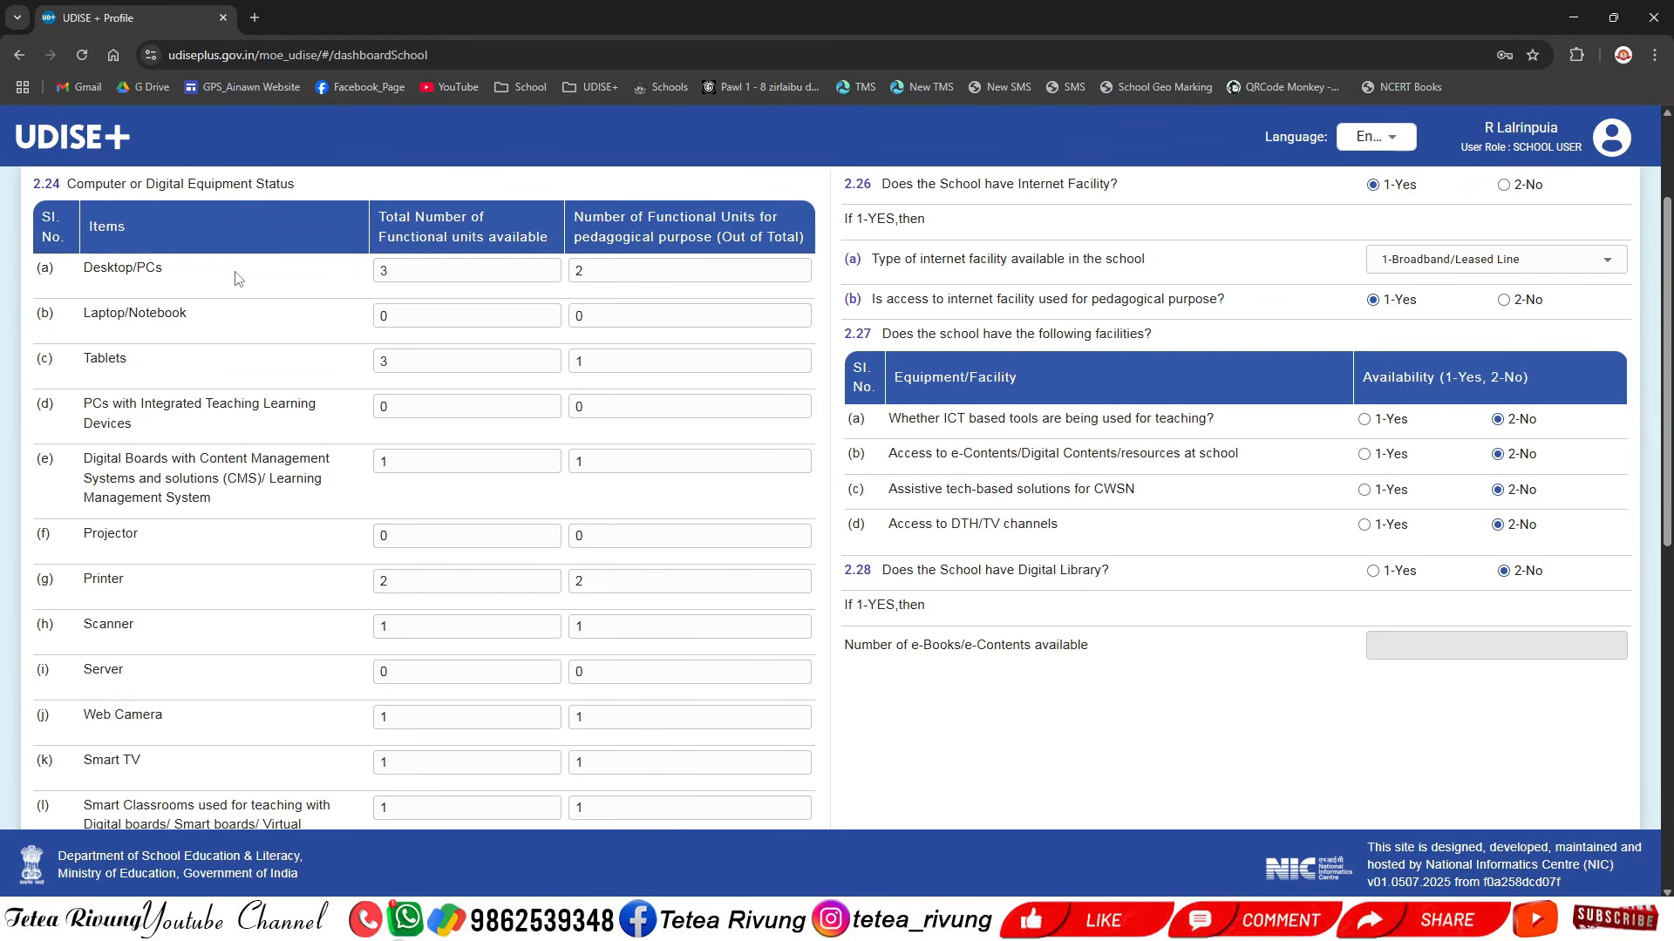
click(447, 273)
key(Tab)
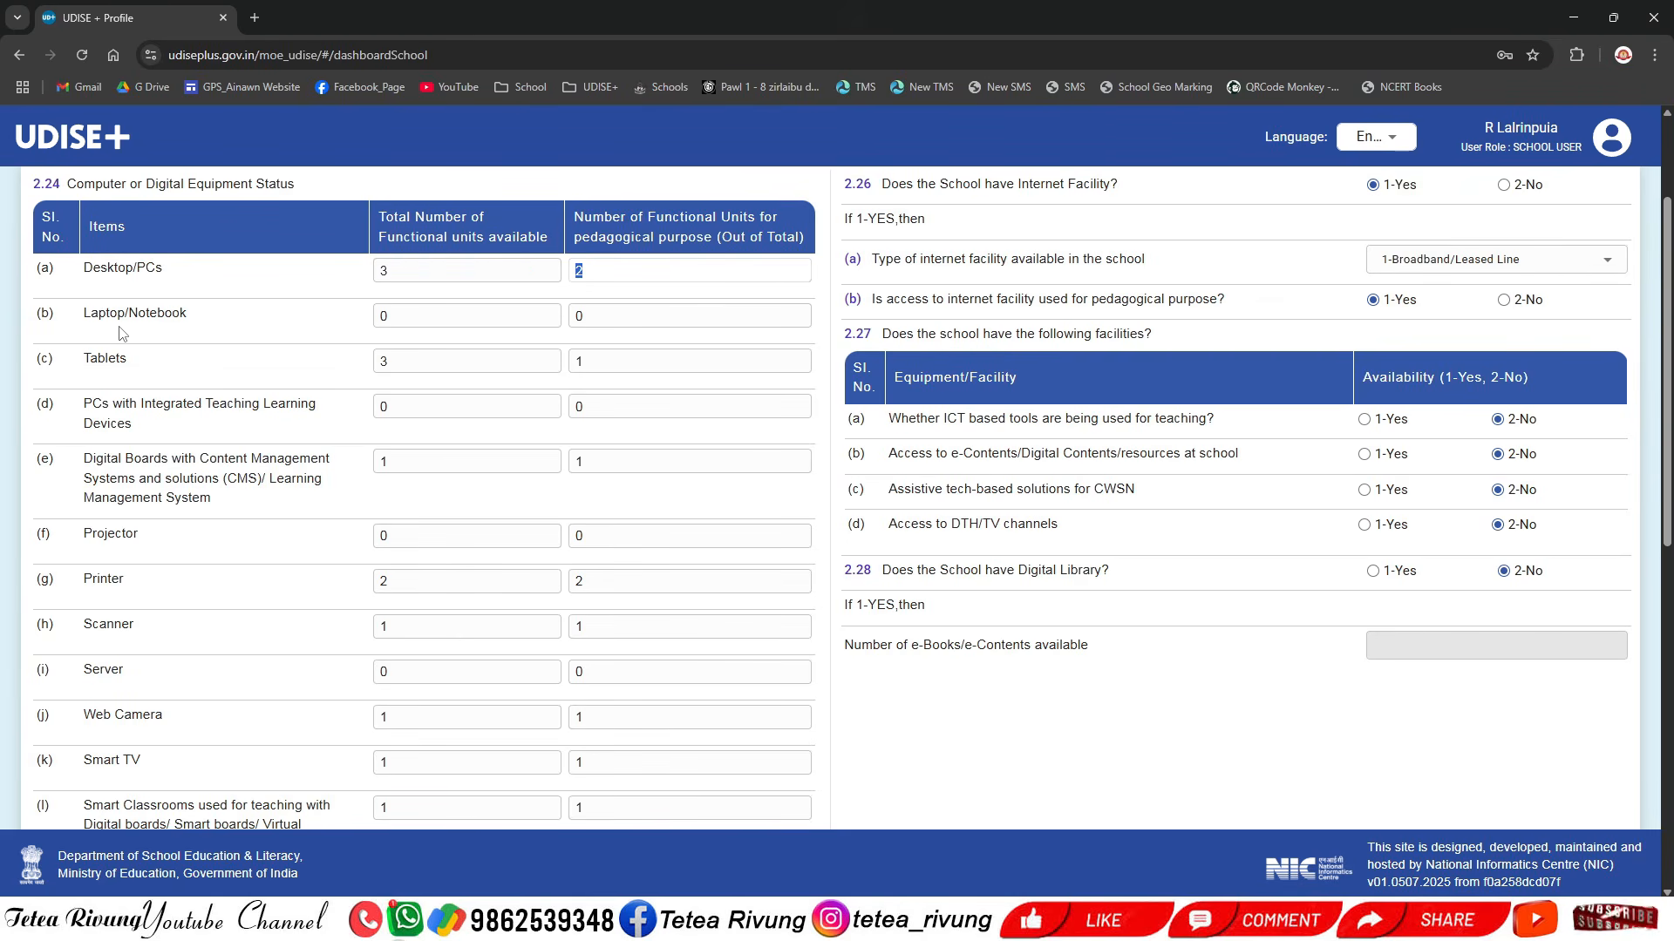
key(Tab)
key(Tab)
key(Tab)
key(Tab)
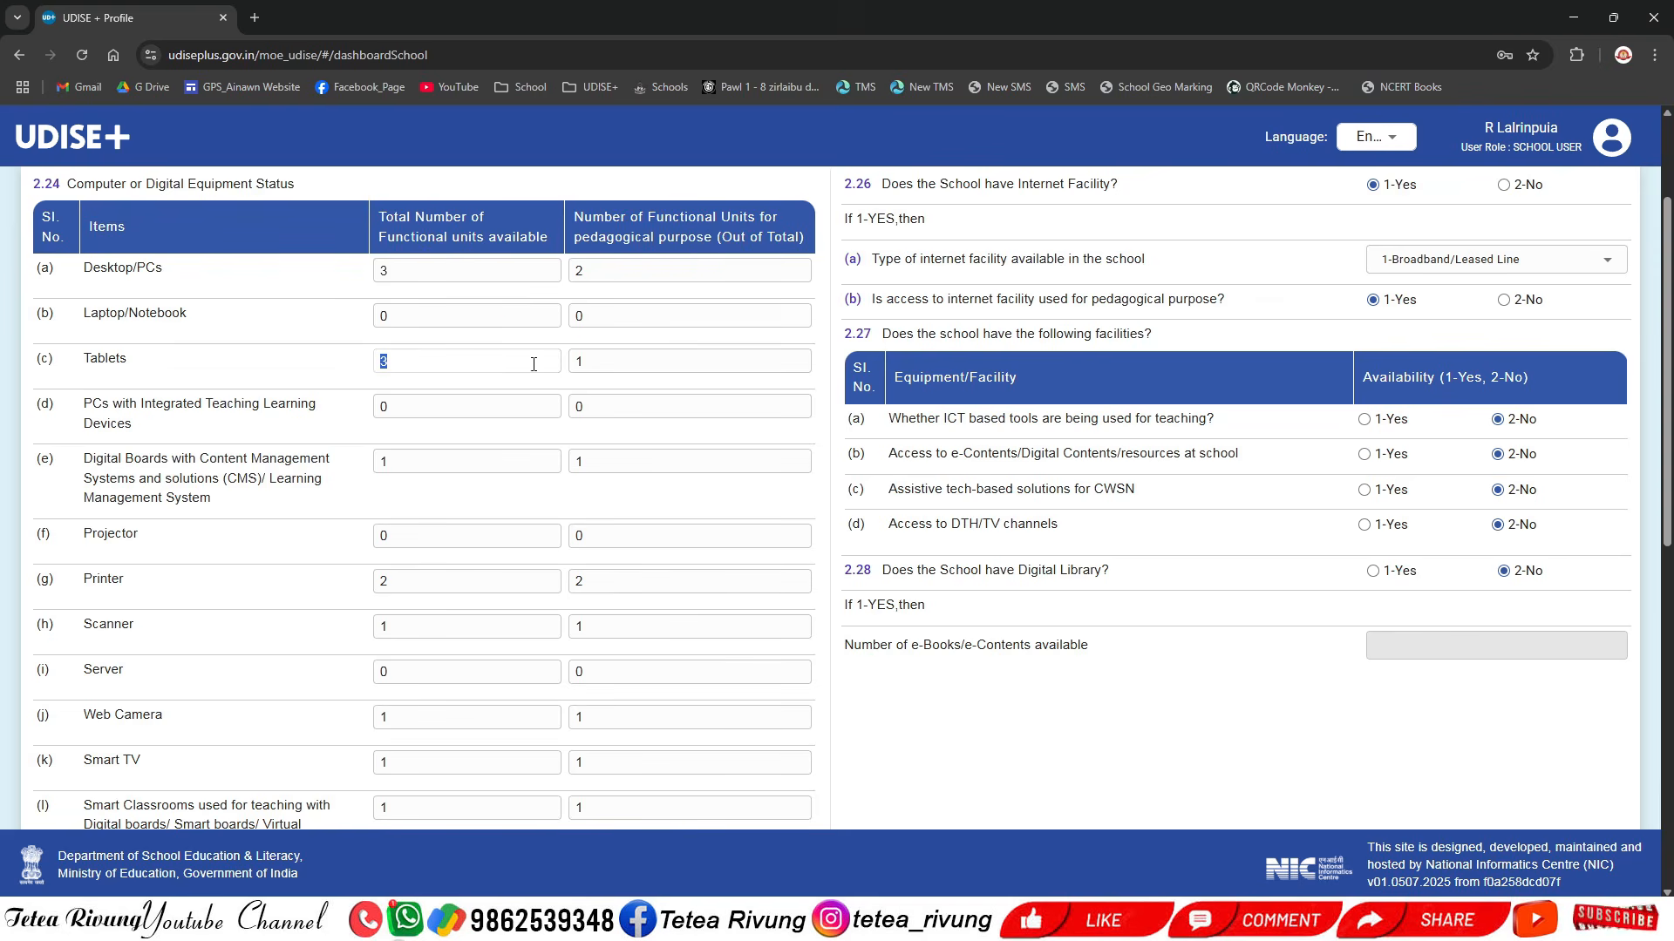
- Check the counts for PCs with Integrated Teaching Learning Devices and Digital Boards with CMS in 2.24(d) and (e)
triple_click(144, 427)
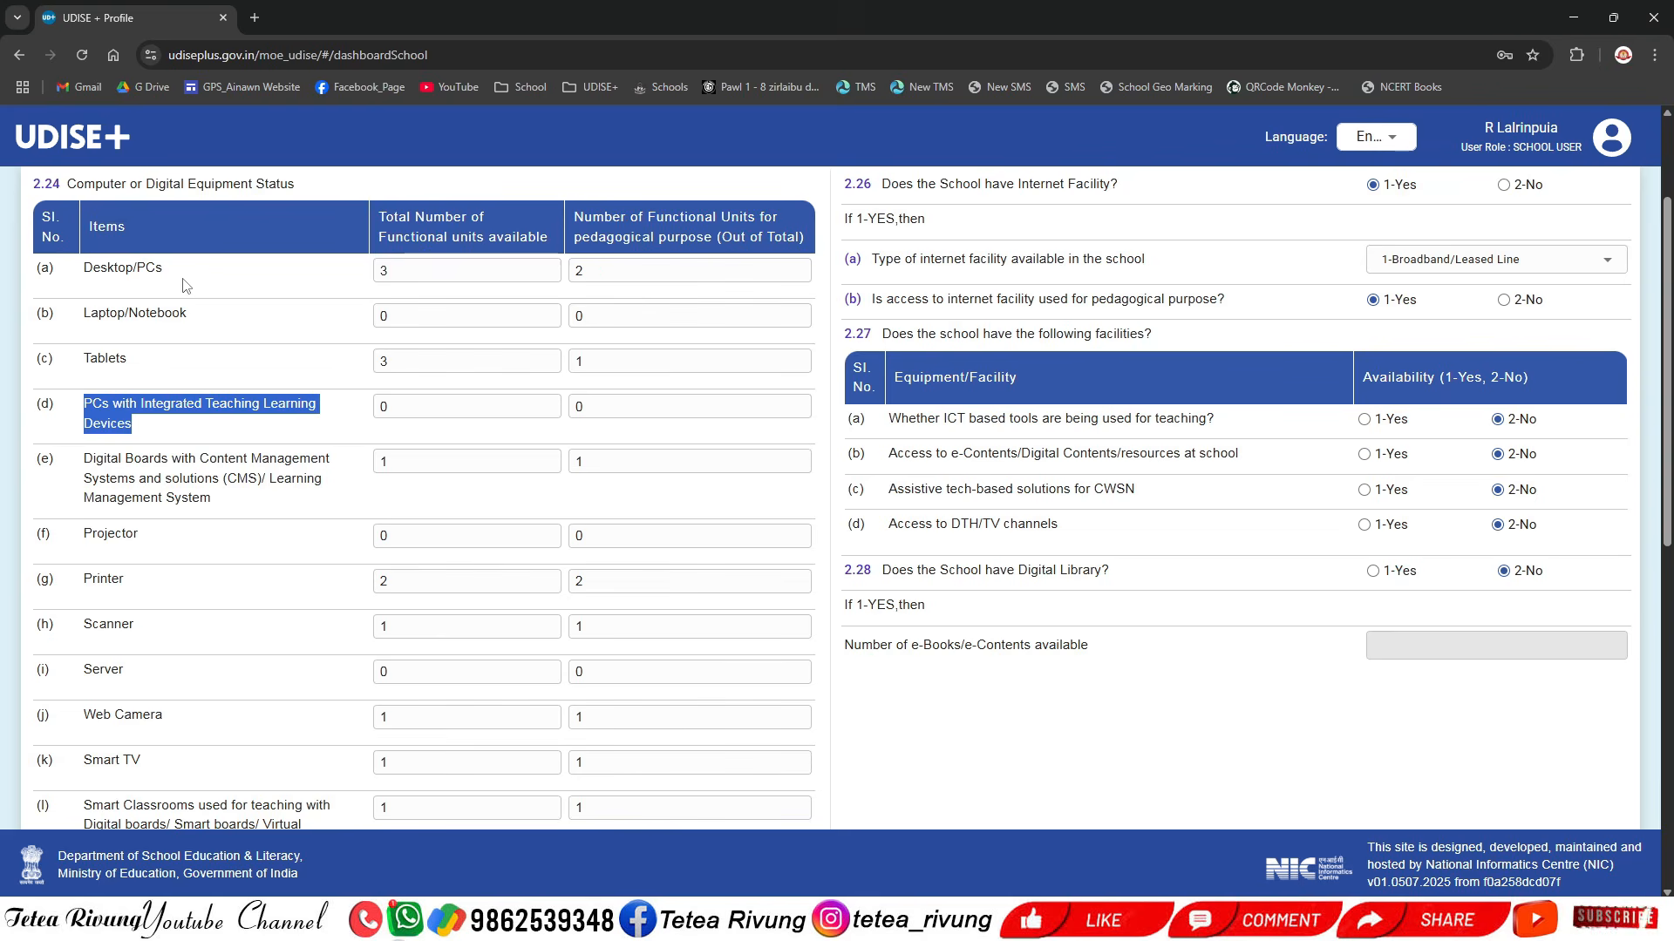
click(185, 428)
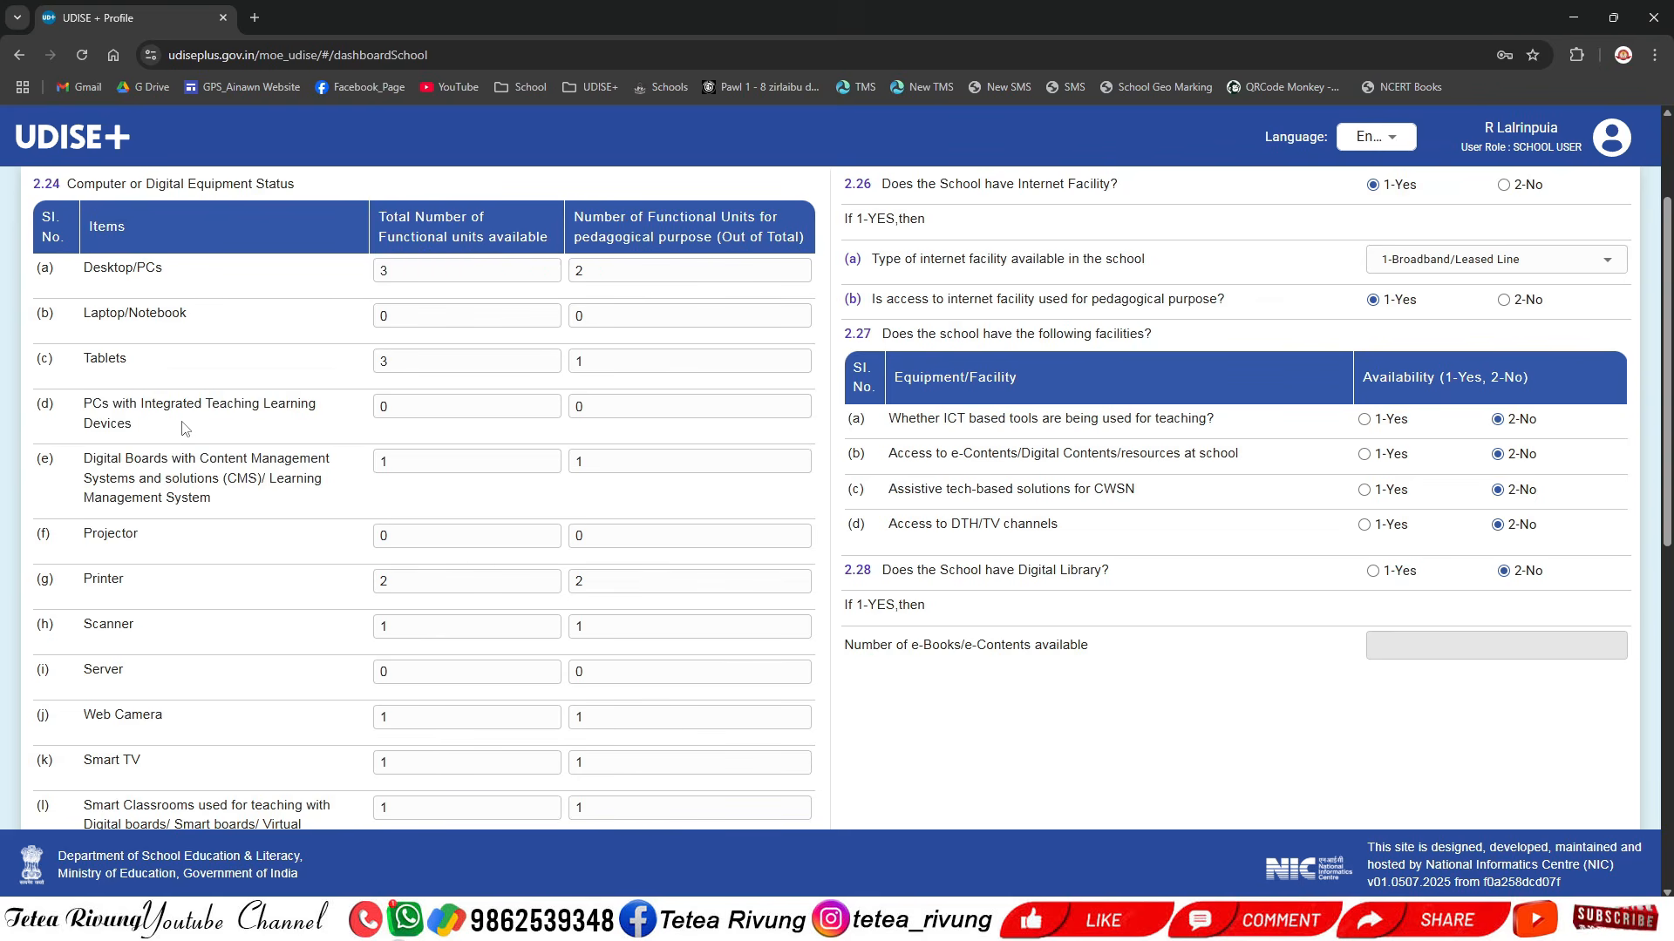
triple_click(147, 427)
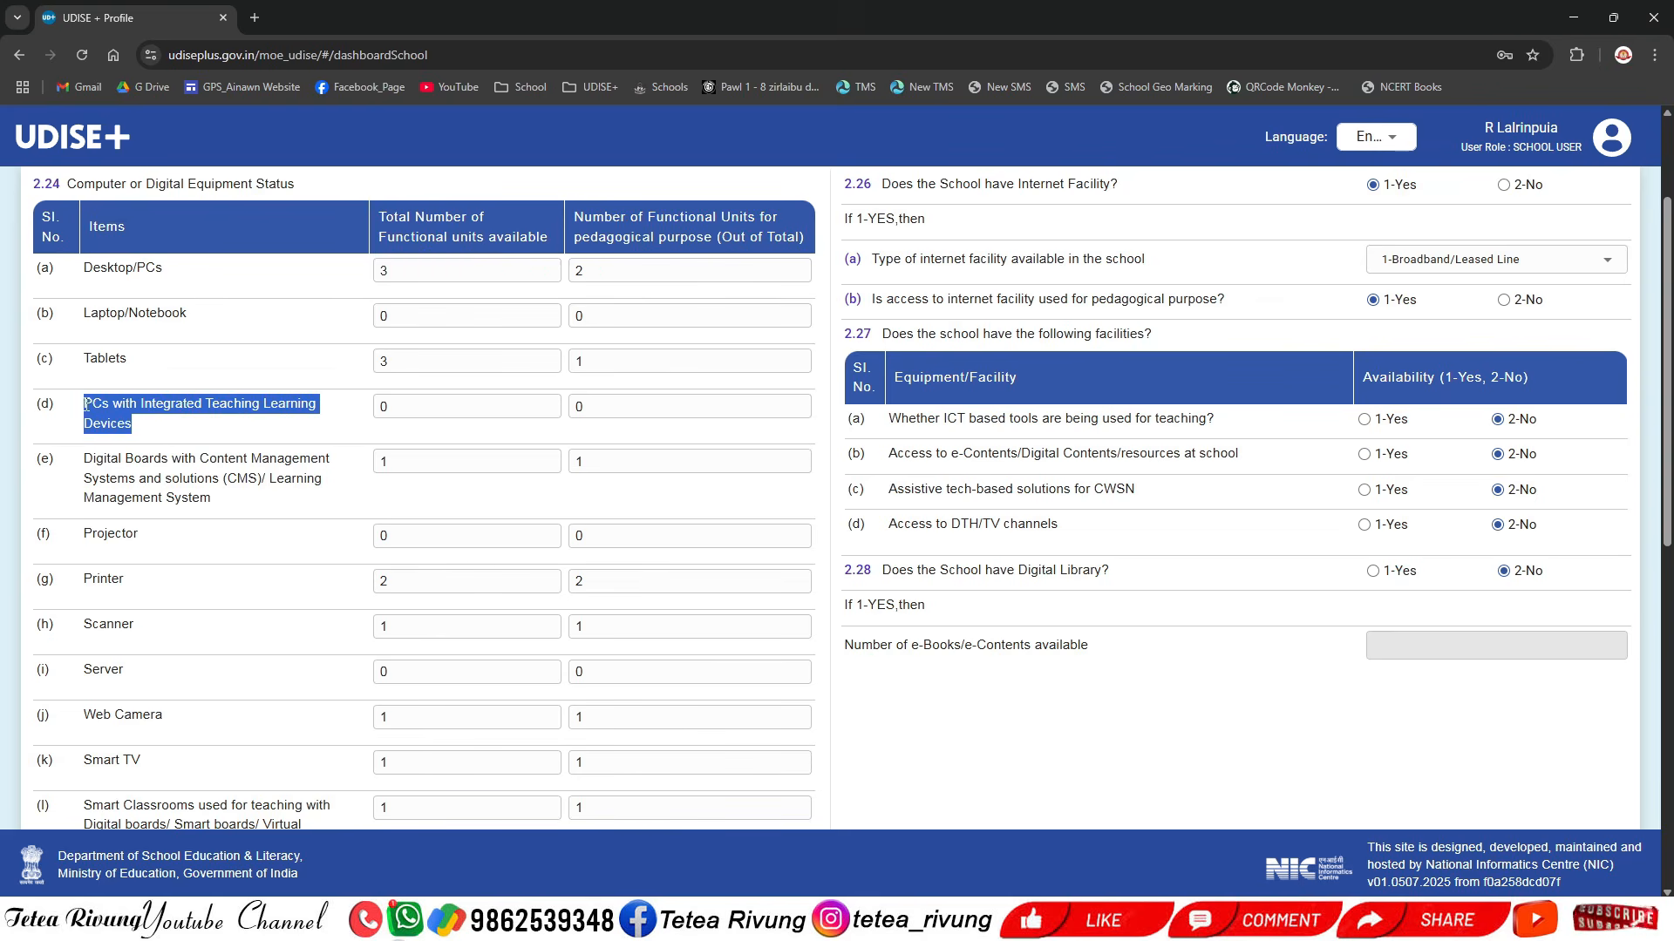
click(172, 422)
key(Tab)
scroll(214, 444, down, 1)
key(Tab)
key(Tab)
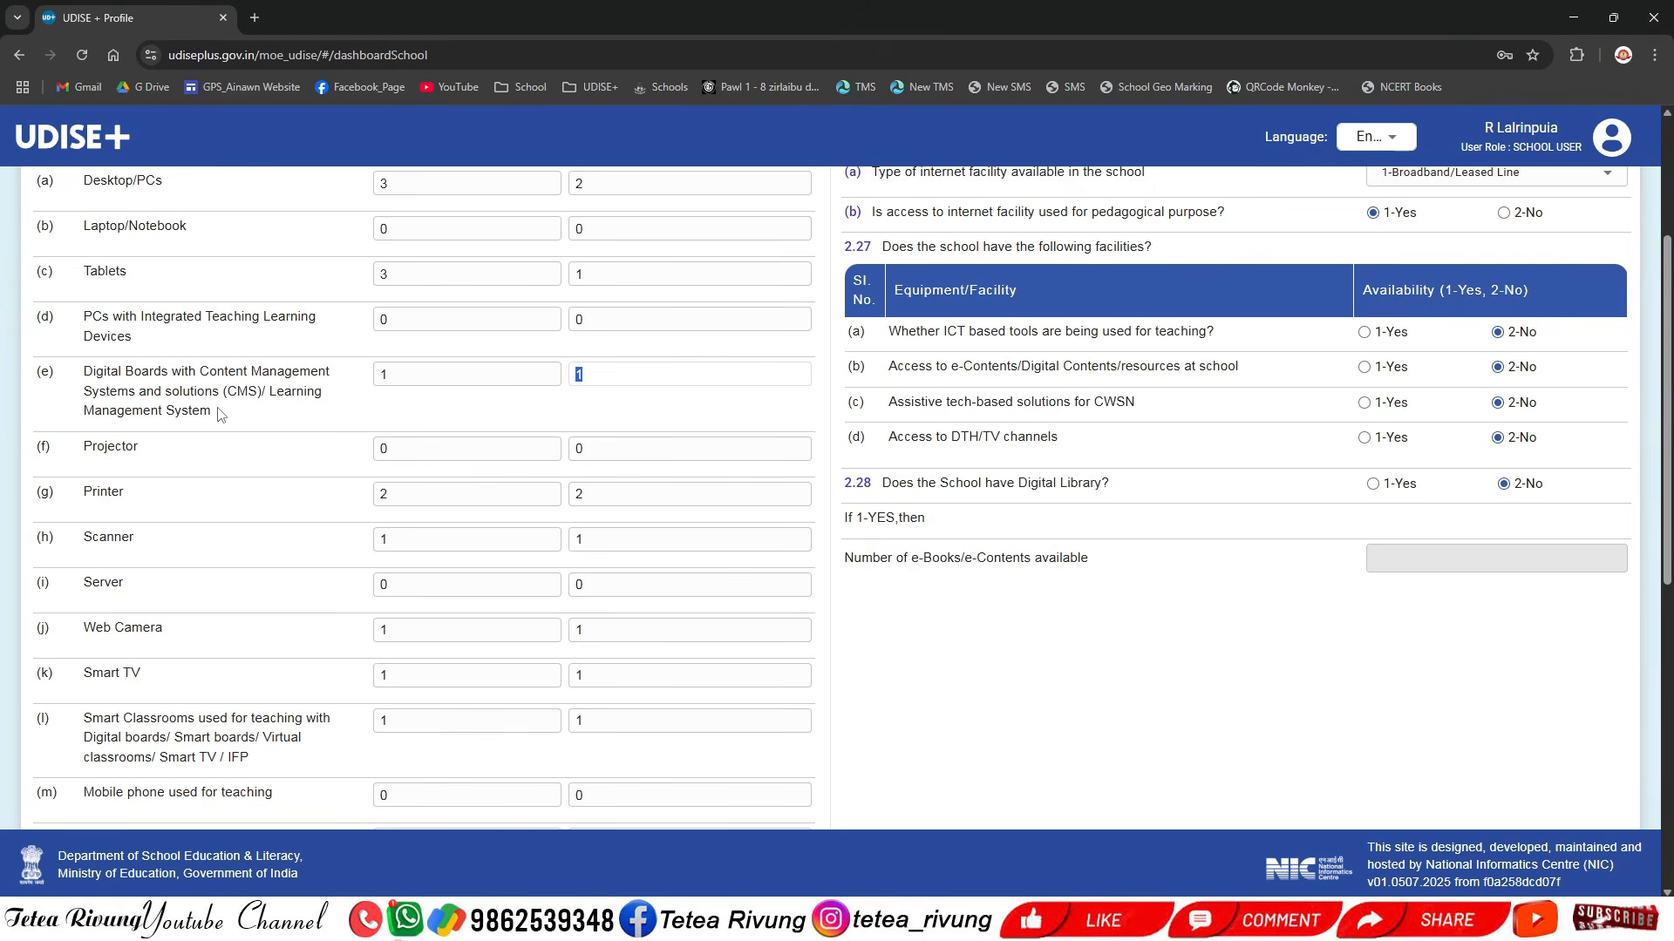
- Check the projector, printer, scanner and server counts in 2.24(f) to (i)
scroll(220, 414, down, 1)
key(Tab)
key(Tab)
key(Tab)
key(shift+Tab)
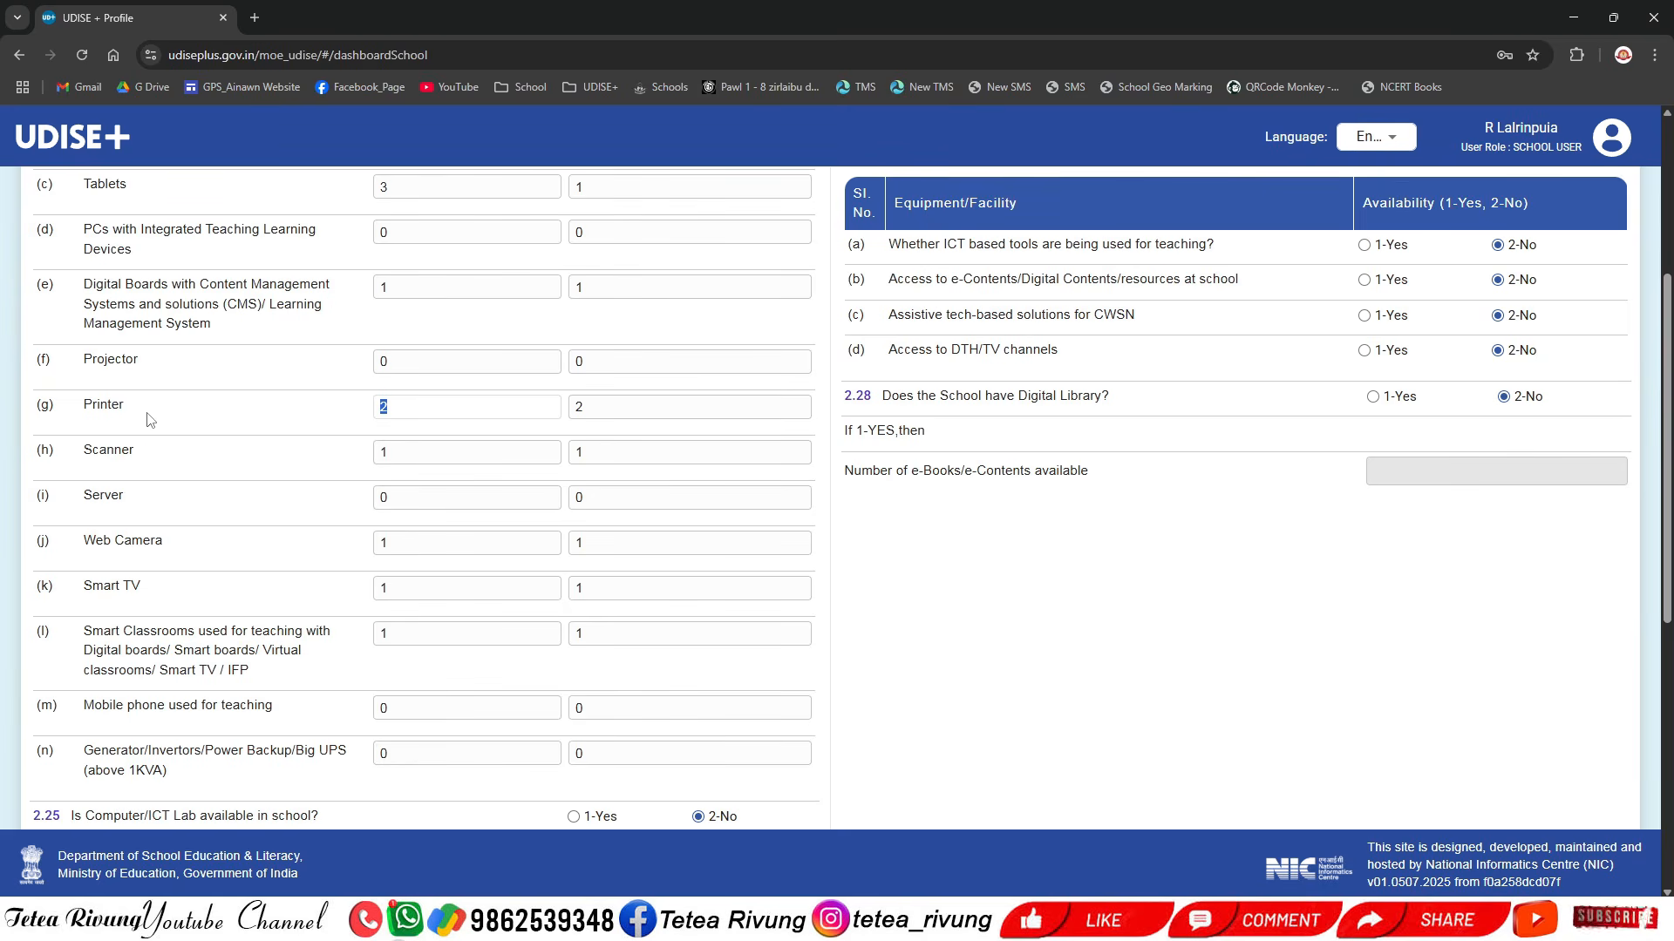
drag(395, 457, 121, 466)
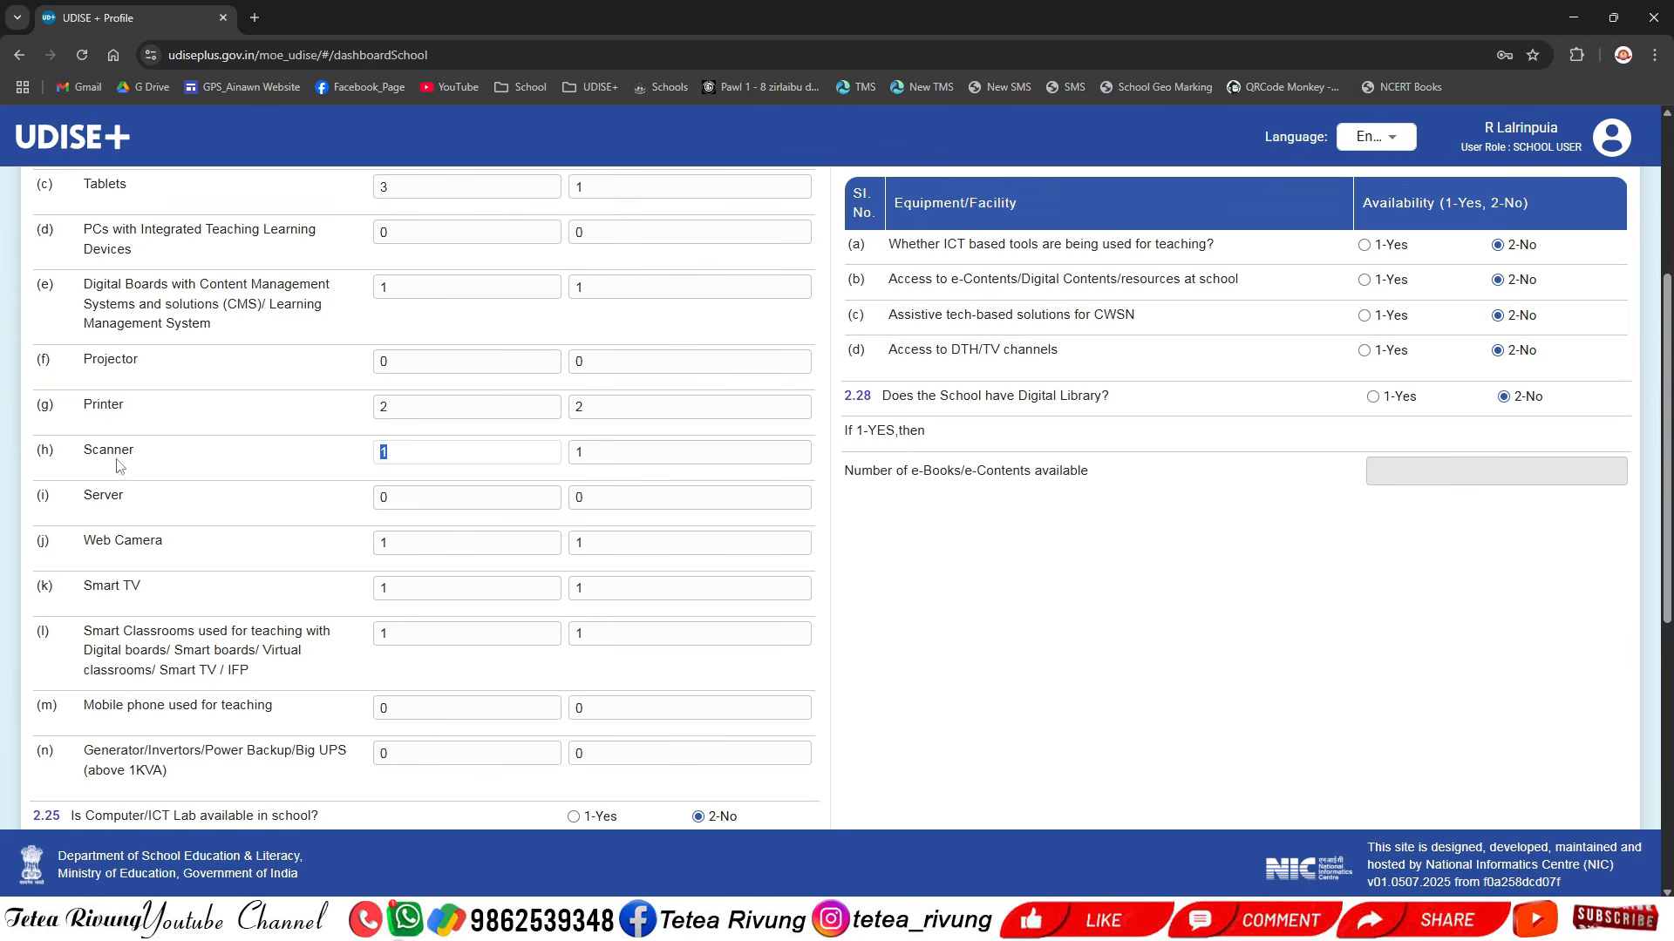
drag(602, 457, 294, 505)
drag(601, 501, 472, 497)
click(459, 492)
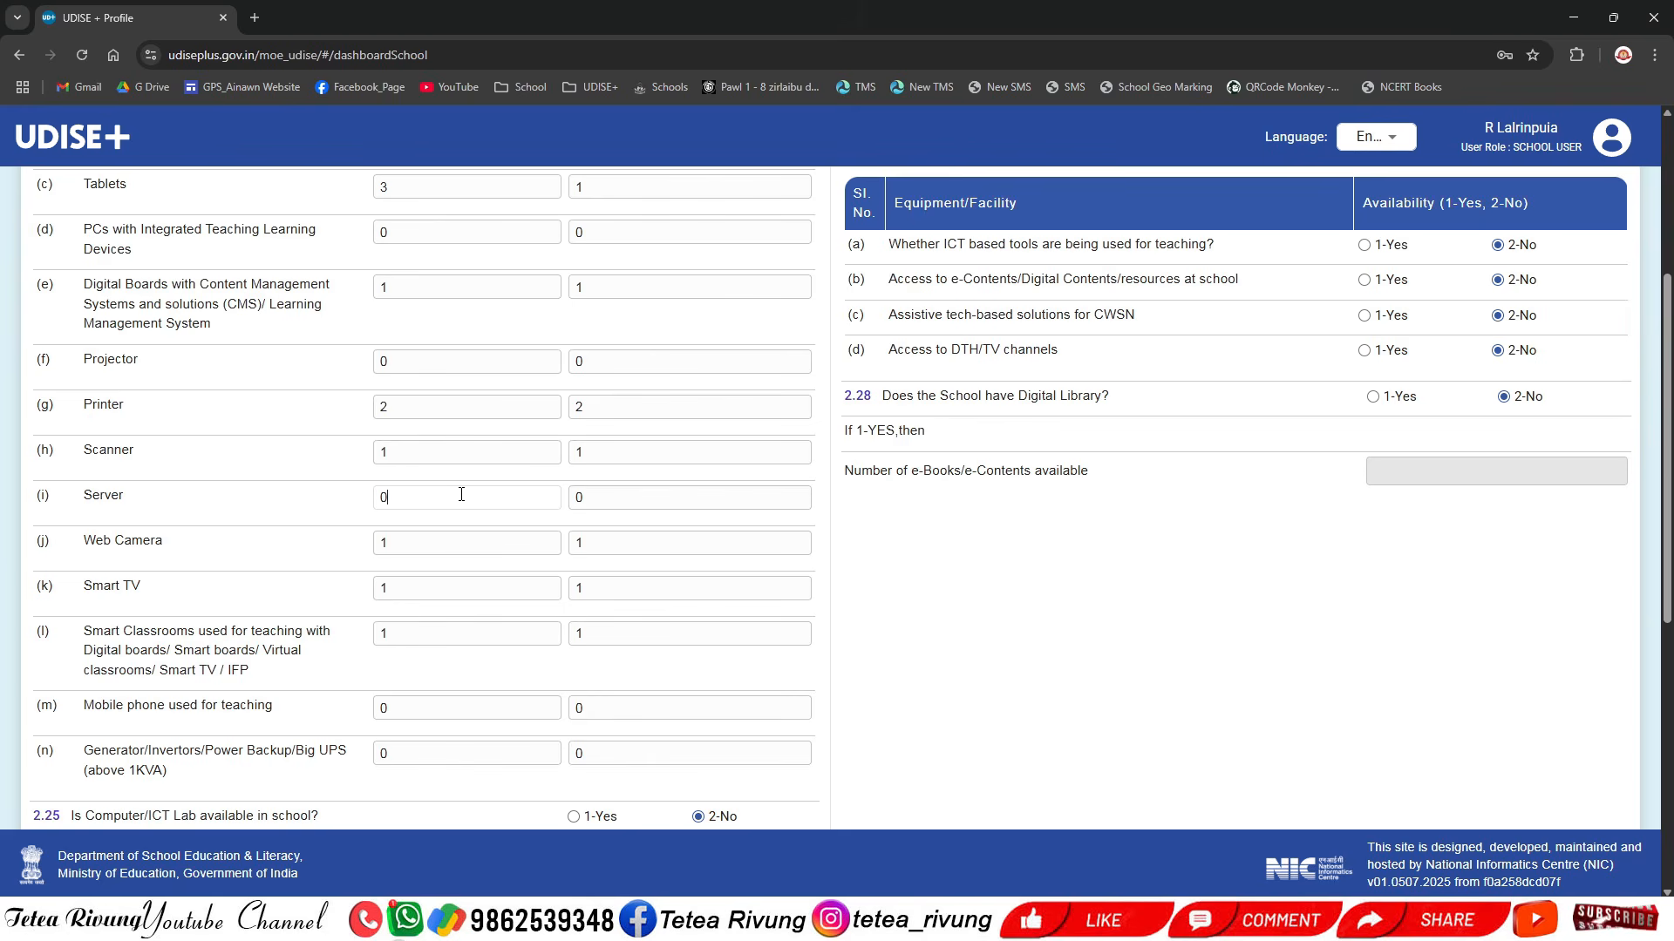
- Check the Web Camera and Smart TV counts in 2.24(j) and (k)
double_click(451, 548)
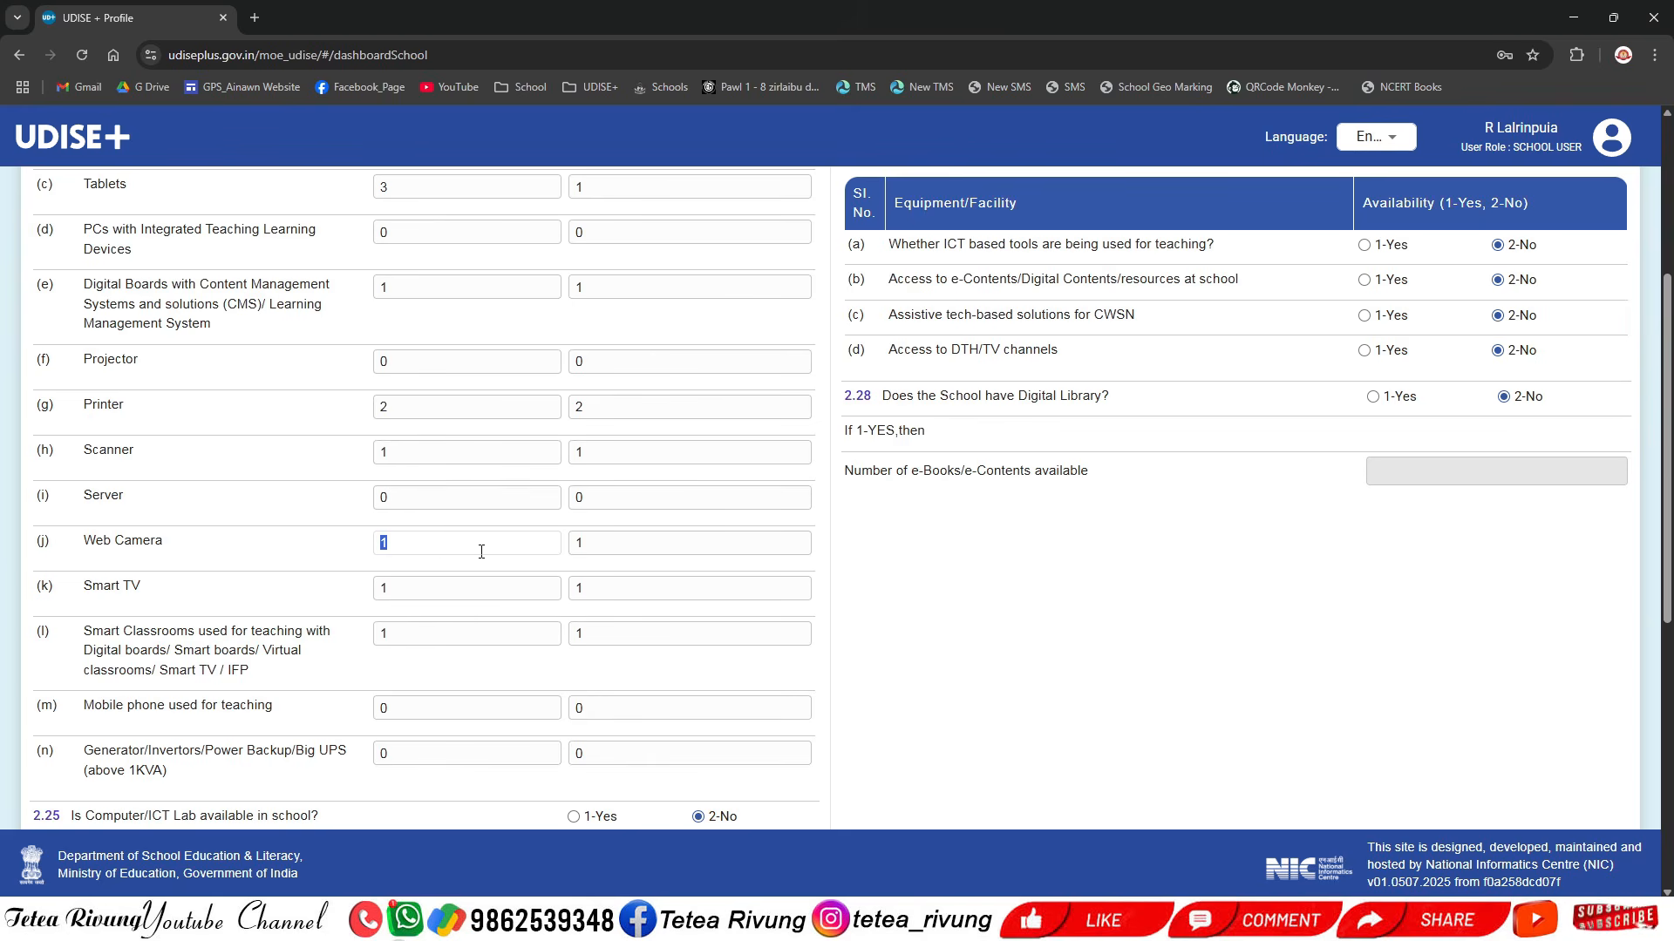
key(Tab)
scroll(313, 523, down, 1)
double_click(438, 499)
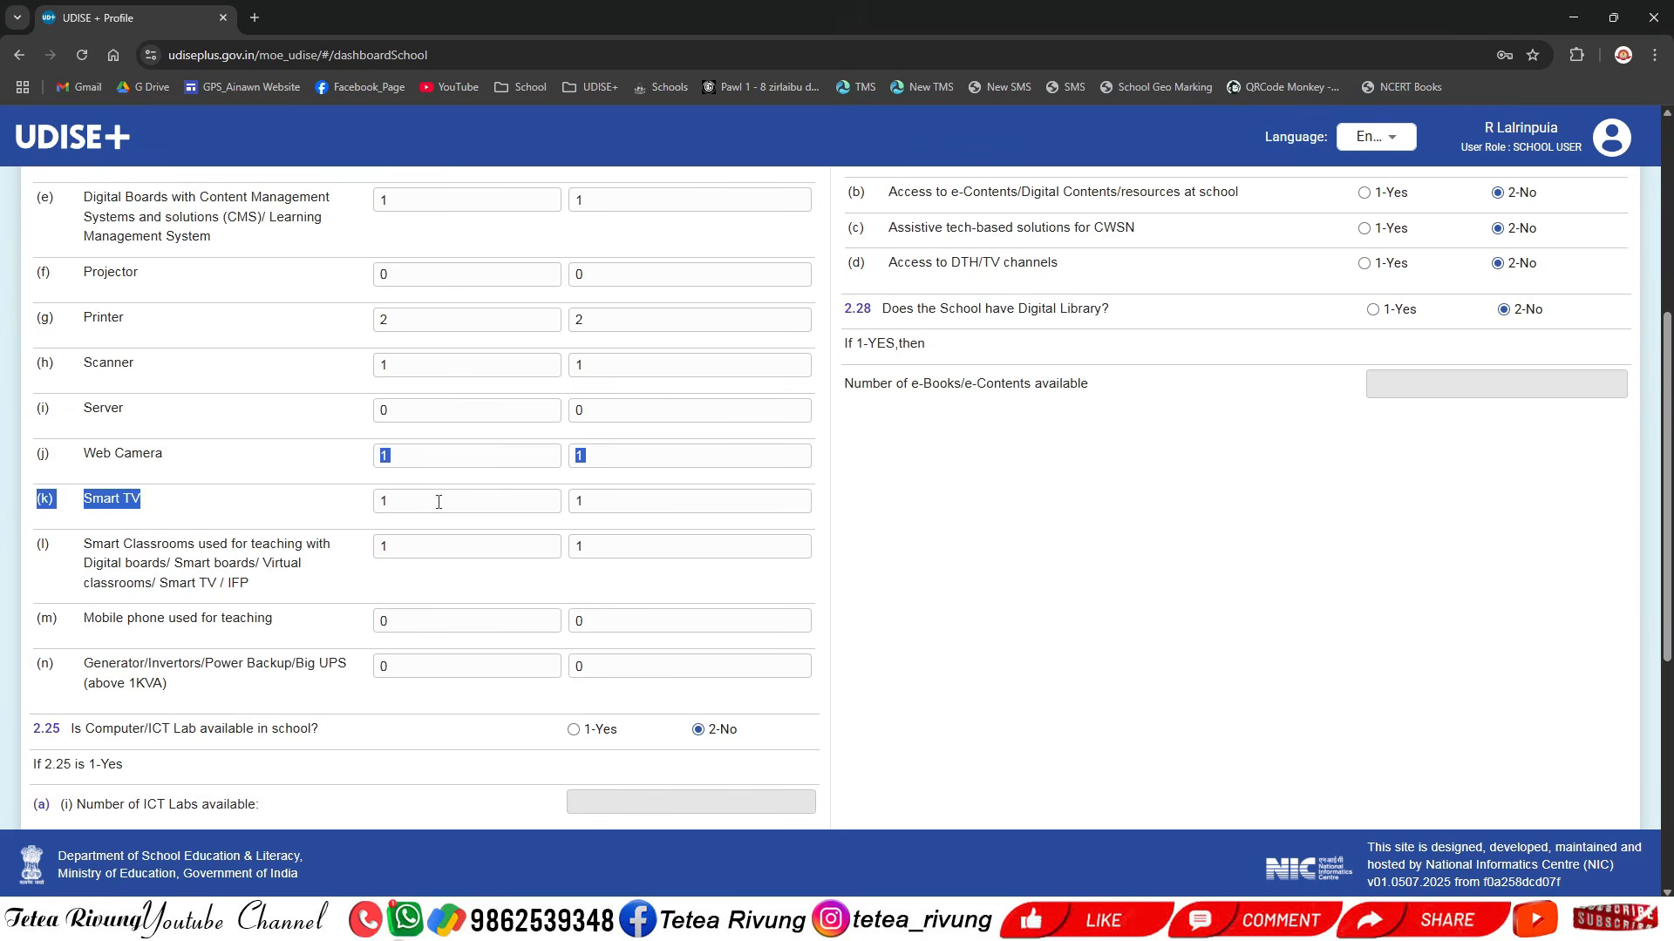
key(Tab)
scroll(277, 518, down, 1)
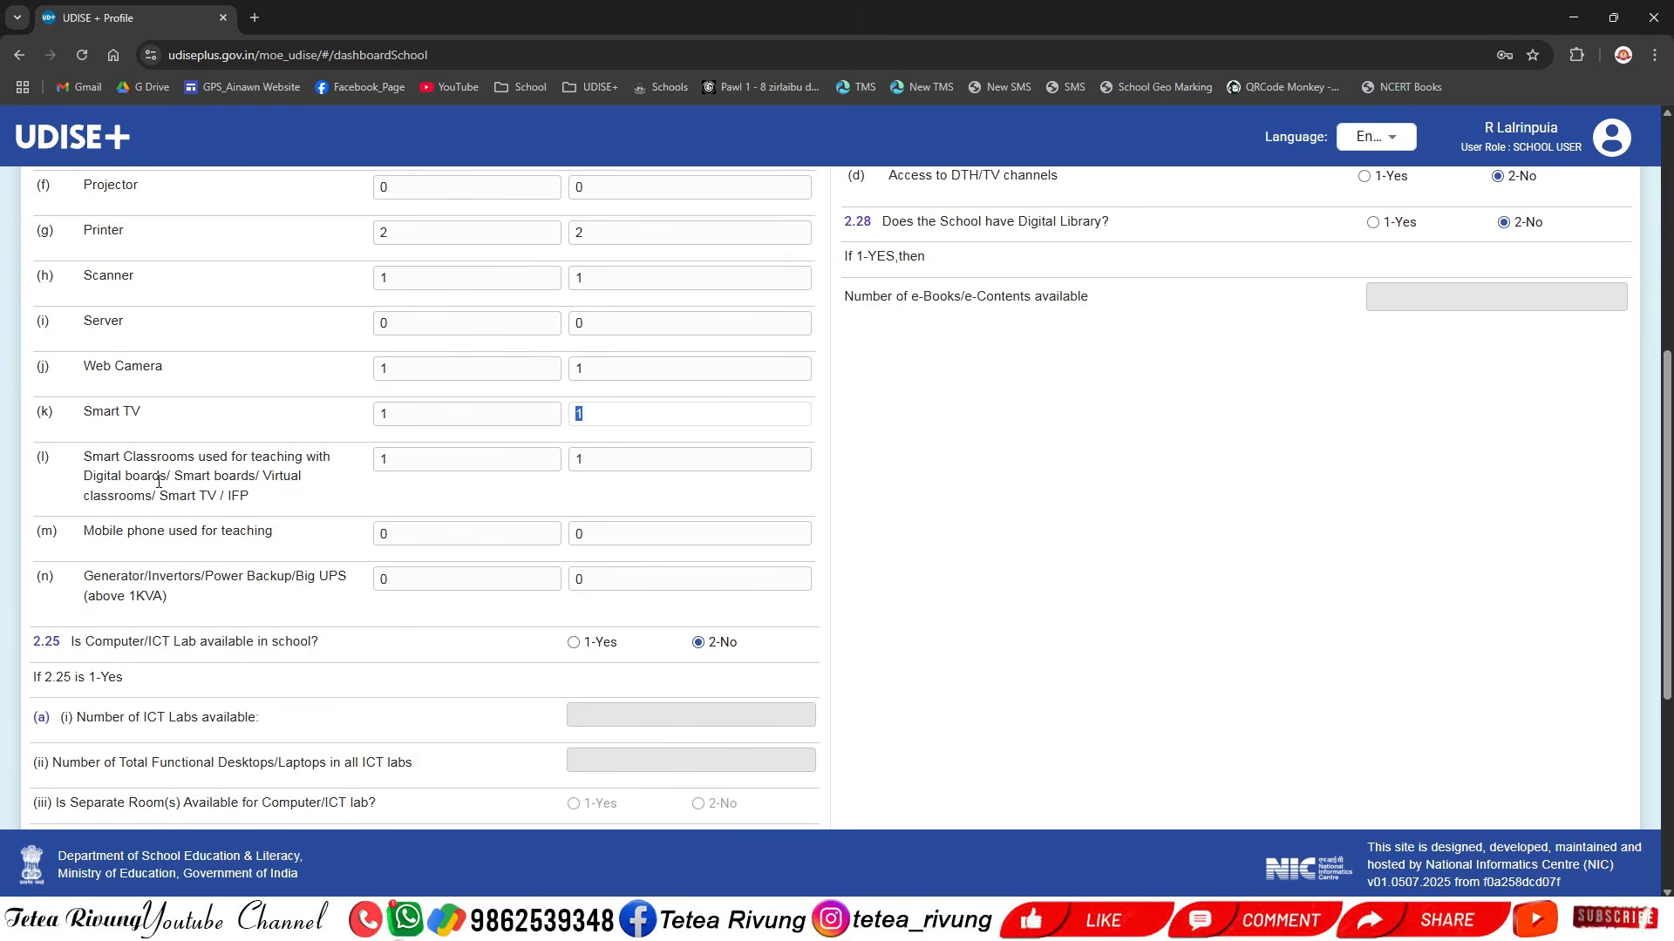
- Check the smart classroom, teaching mobile phone and generator/power backup counts in 2.24(l) to (n)
double_click(416, 459)
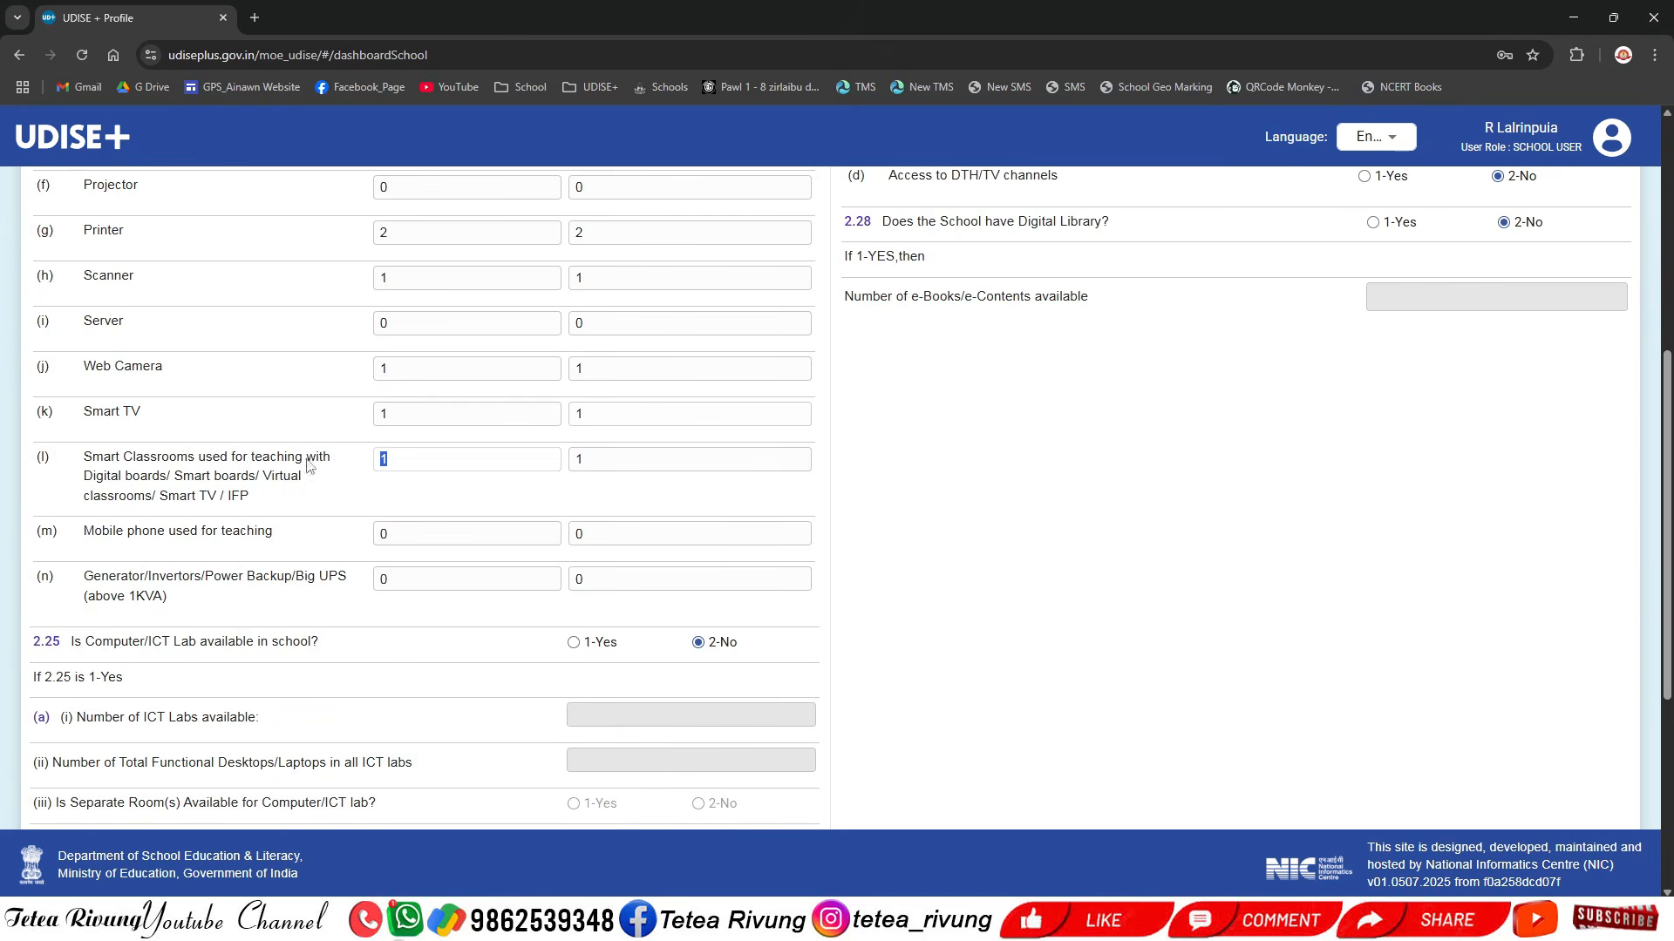
drag(626, 454, 186, 476)
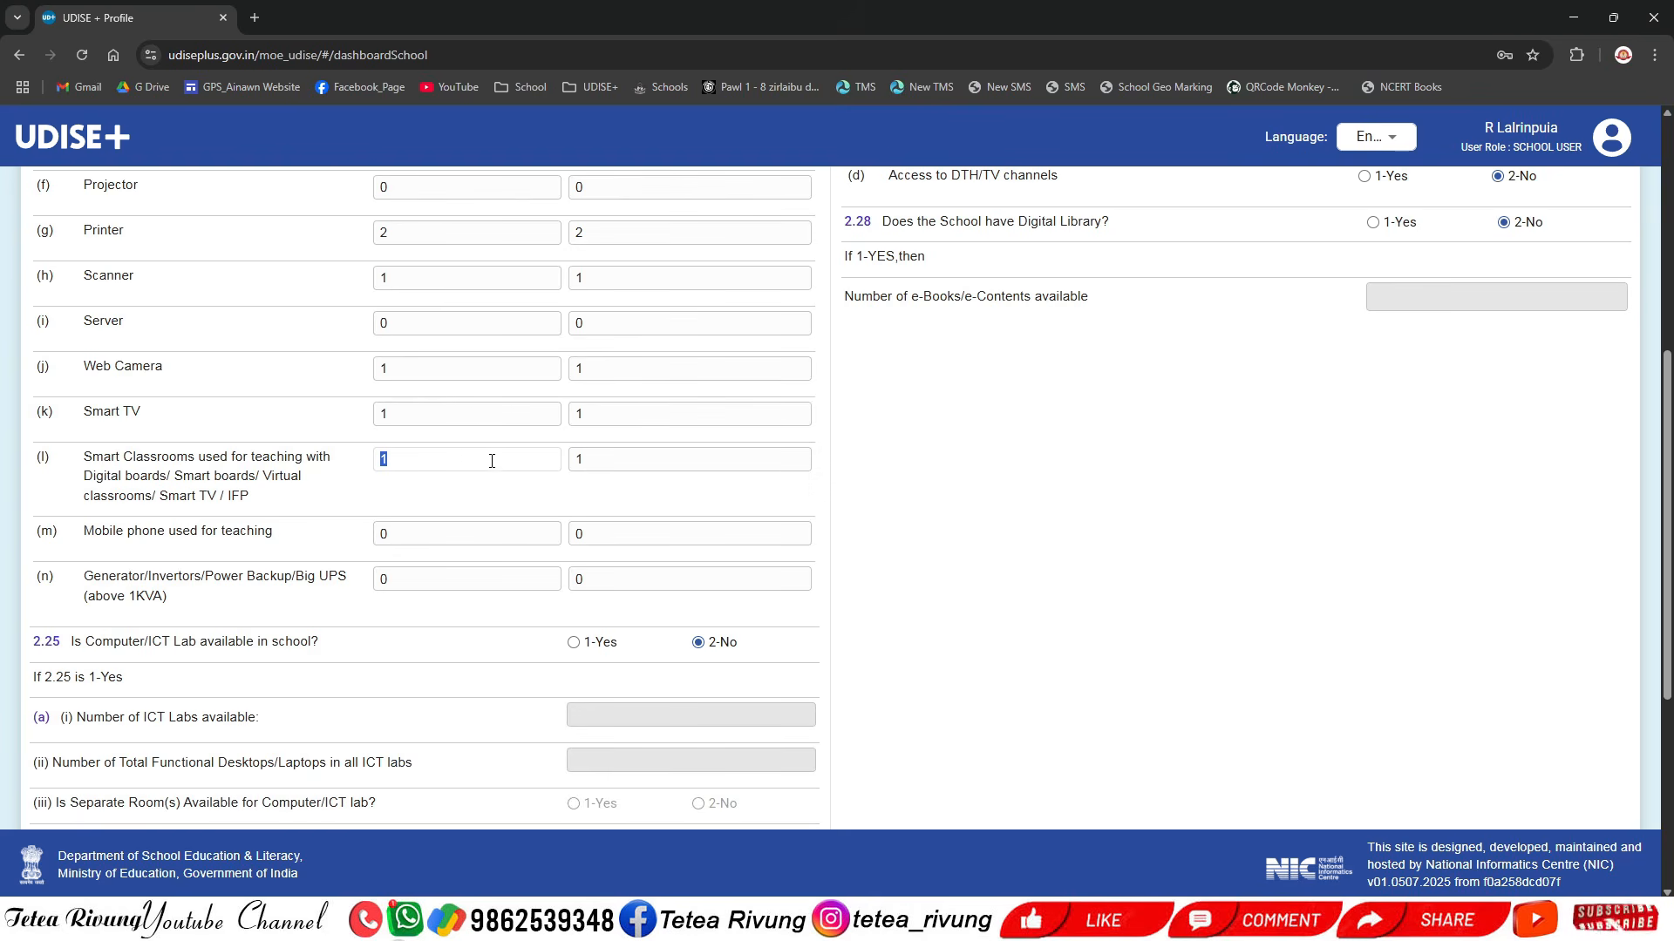
scroll(436, 462, down, 1)
double_click(411, 448)
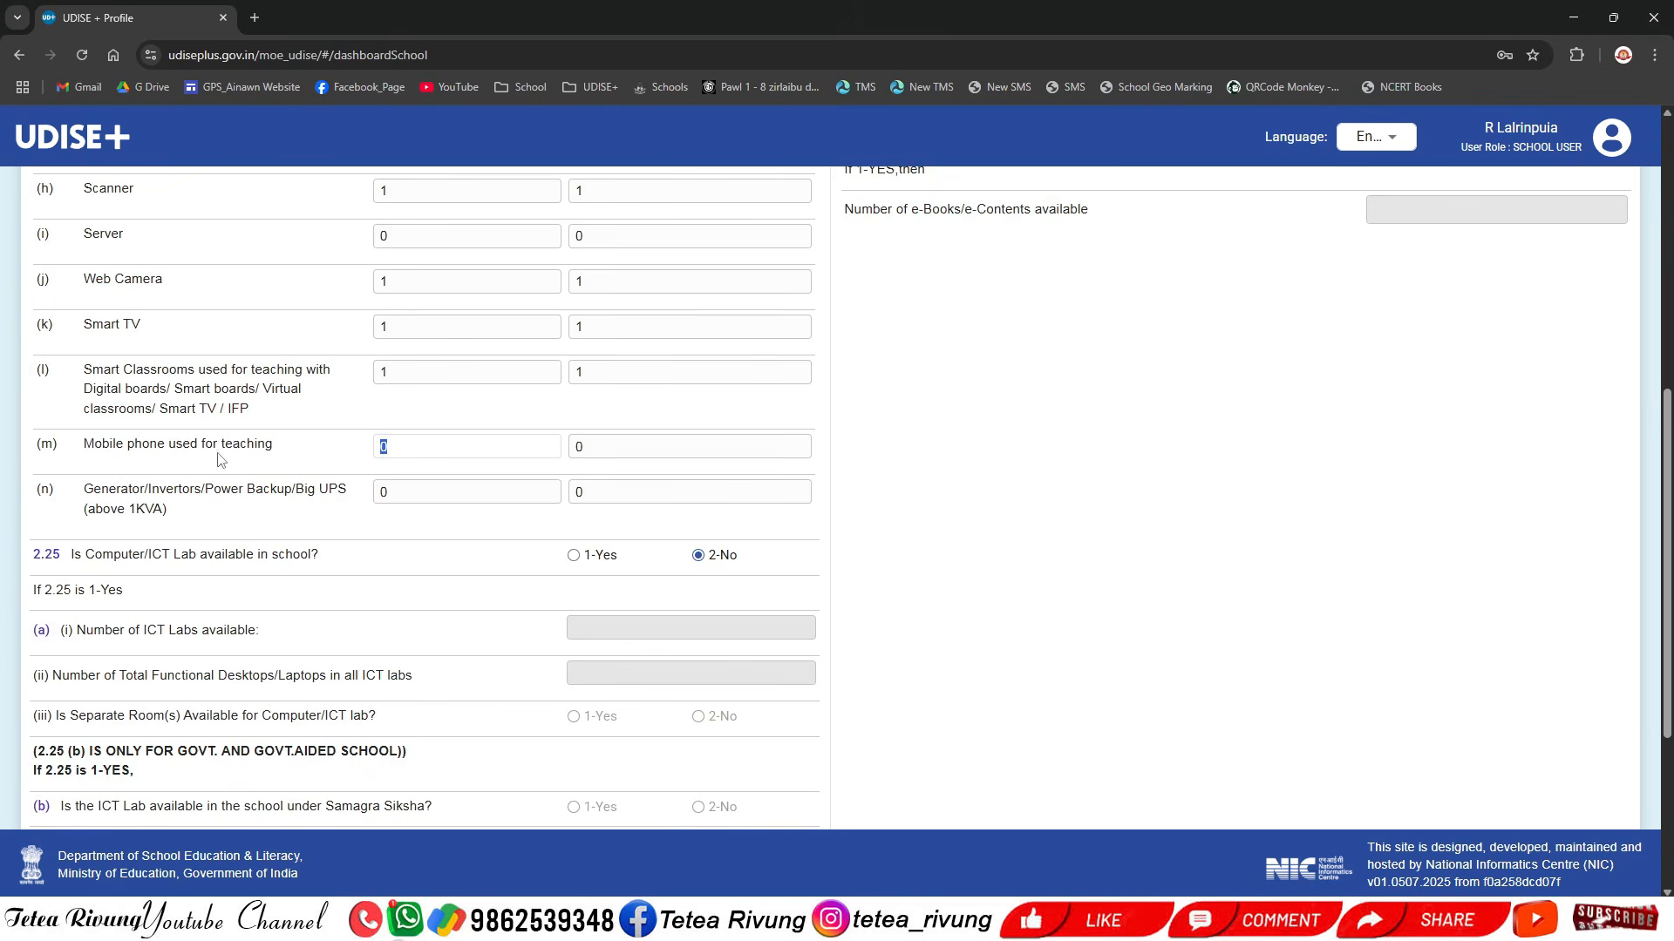
click(452, 448)
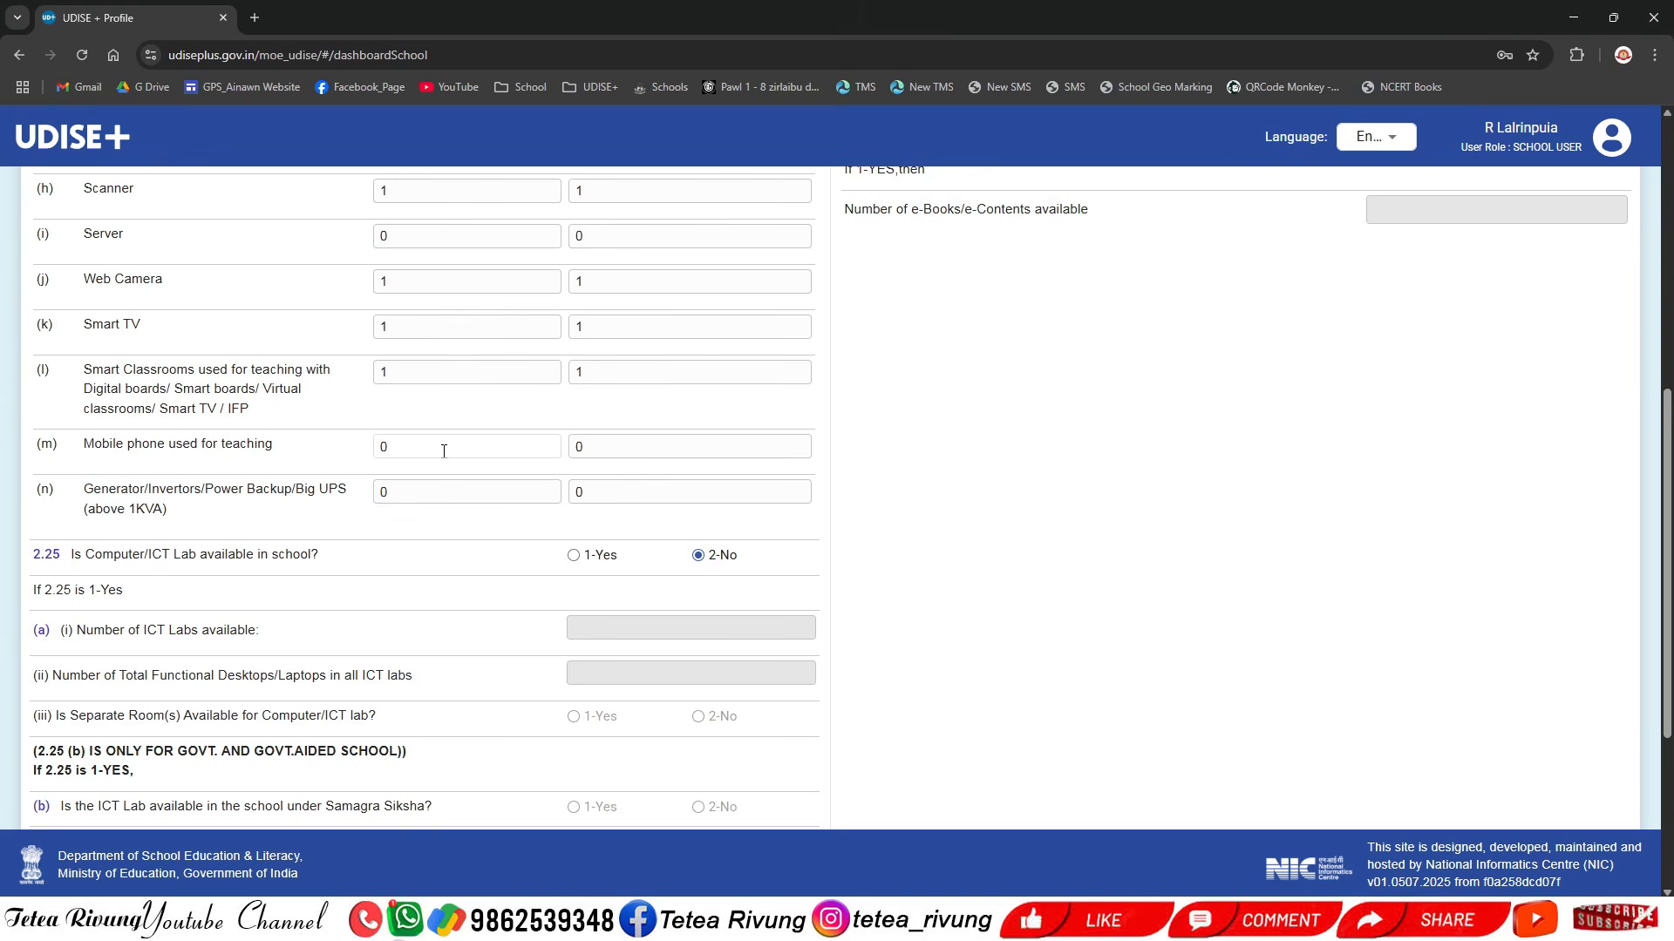
double_click(430, 492)
- Try 1-Yes for Computer/ICT Lab availability in 2.25, examine the ICT lab fields, and restore the answer to 2-No
scroll(296, 477, down, 2)
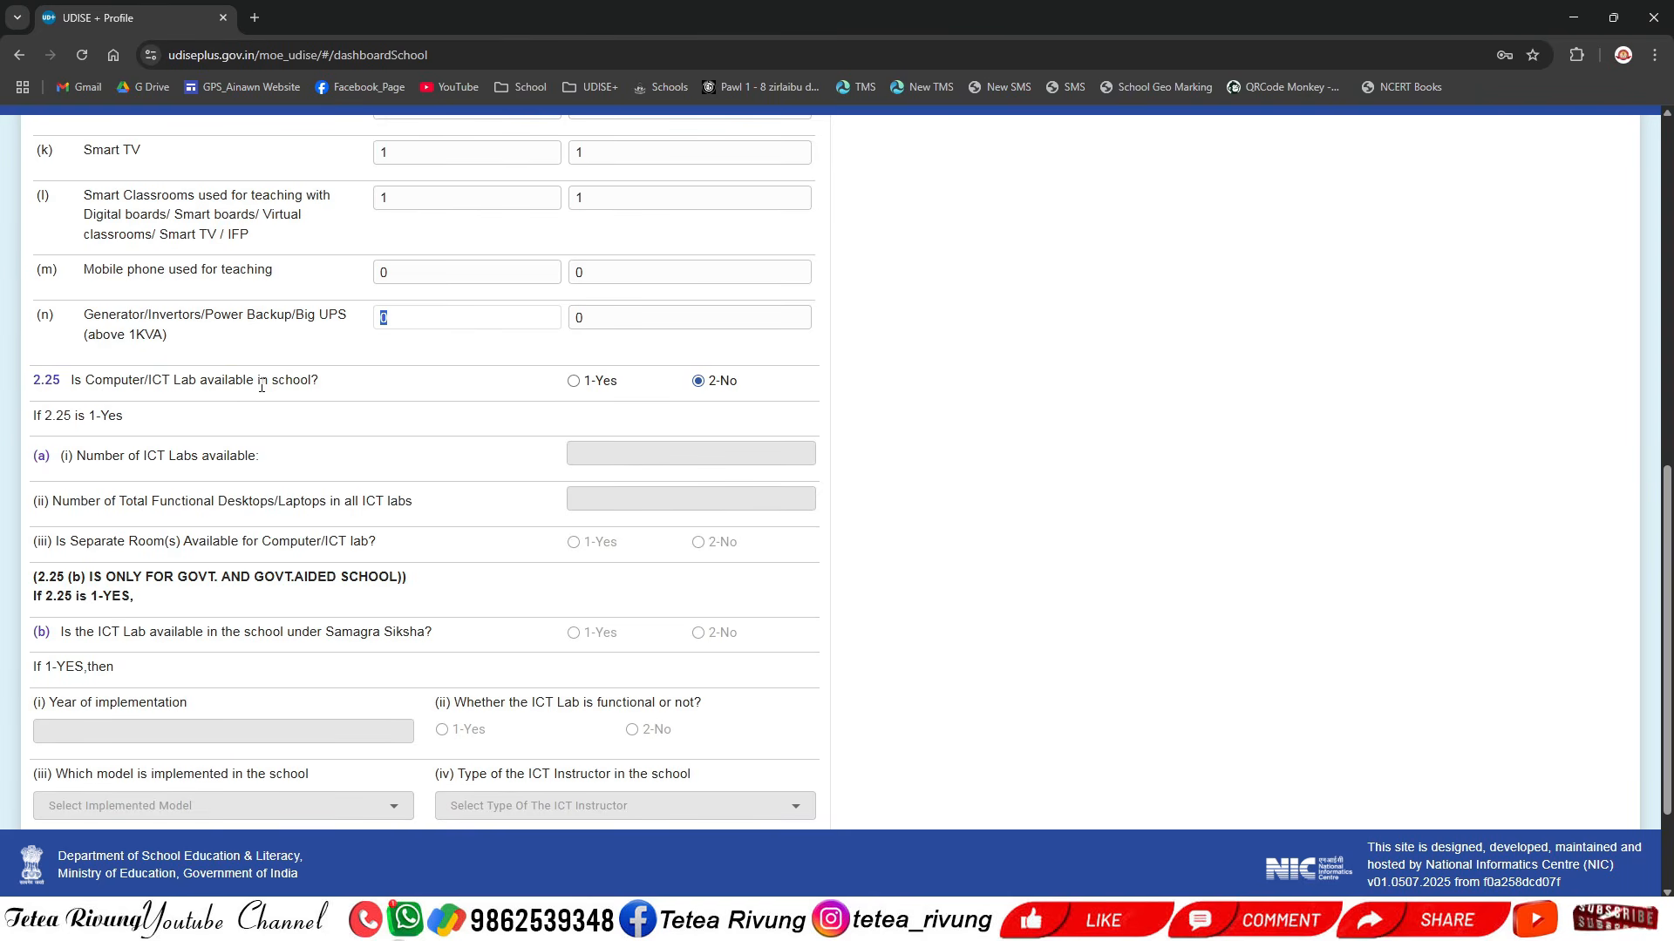
click(574, 381)
click(650, 455)
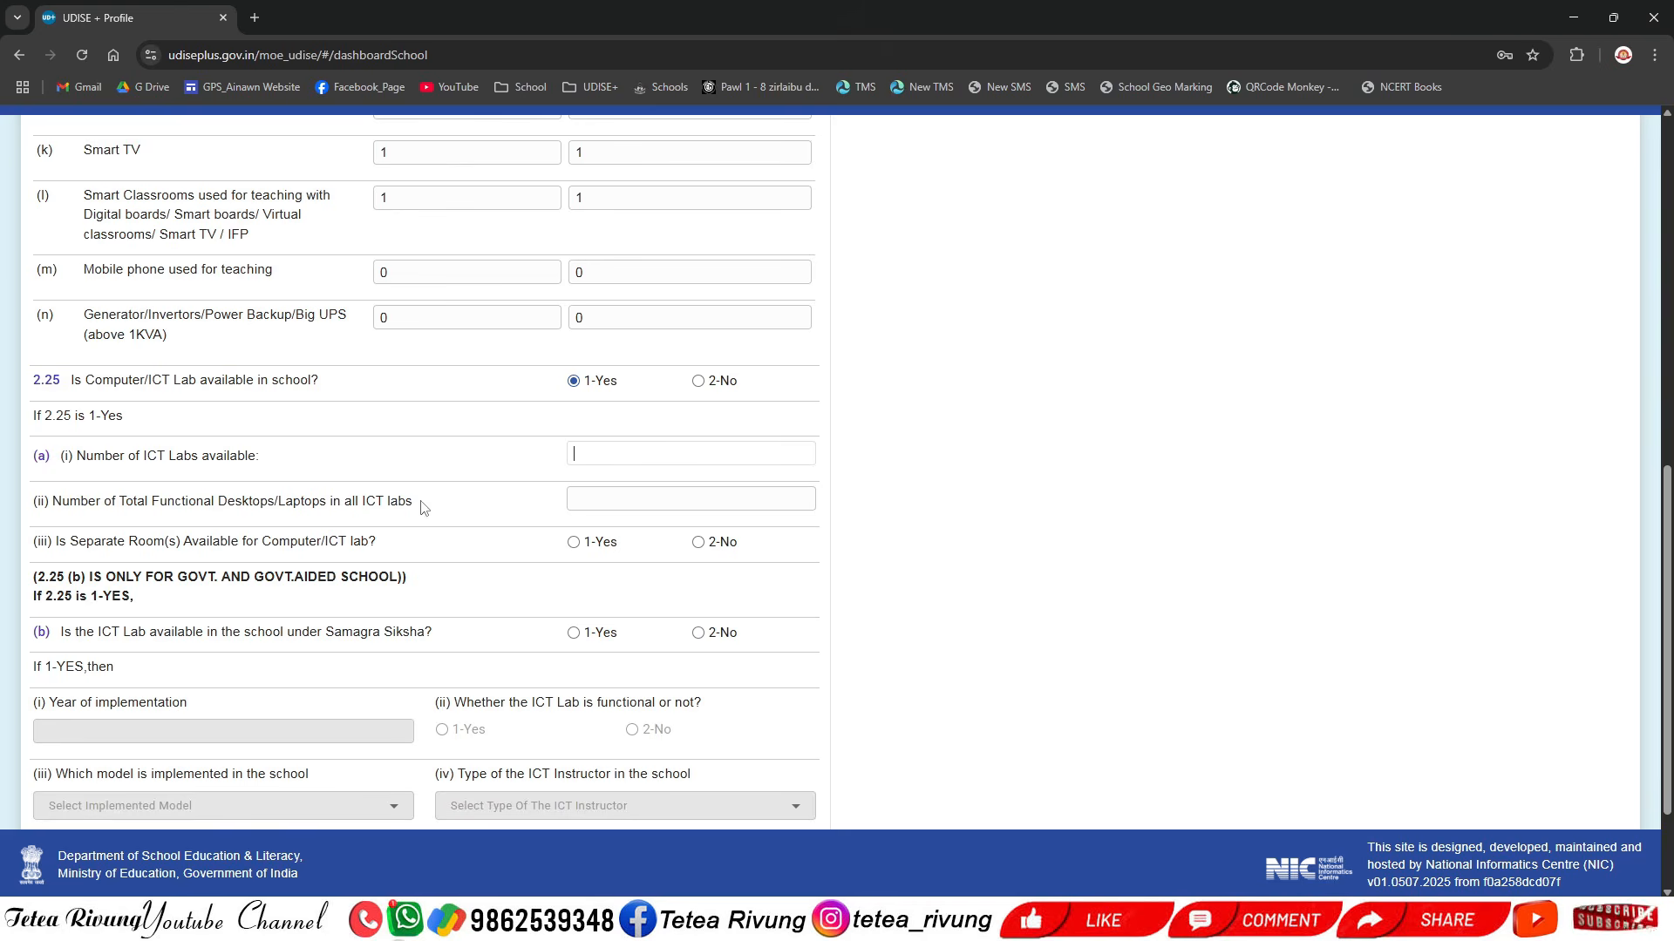
click(610, 498)
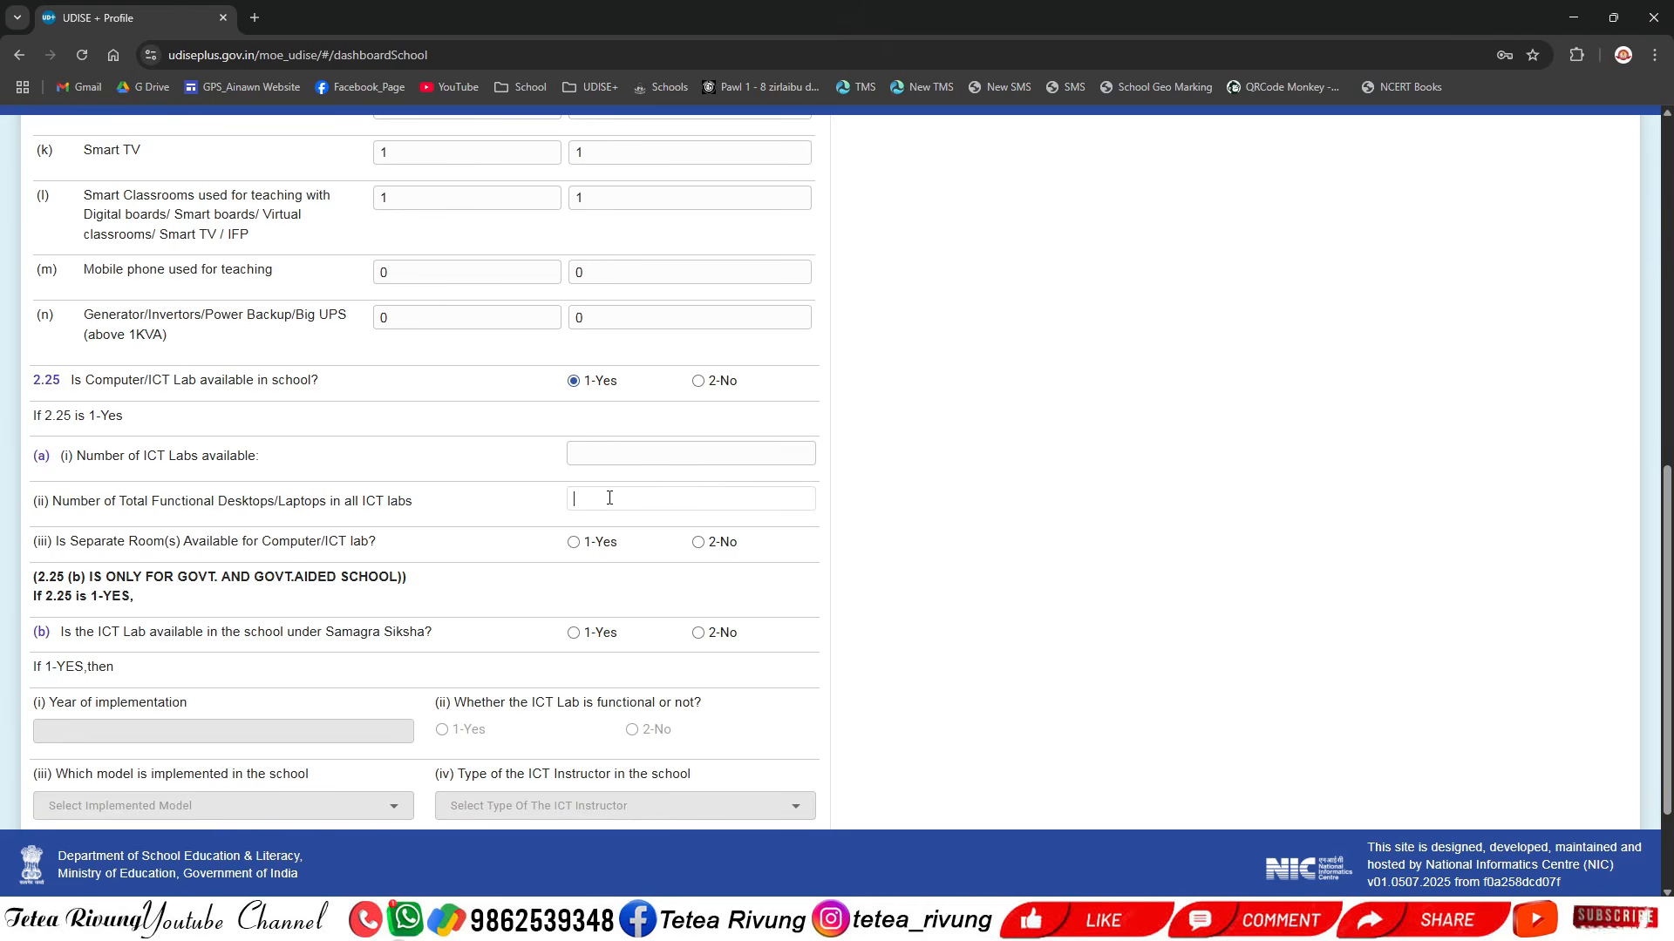
click(604, 457)
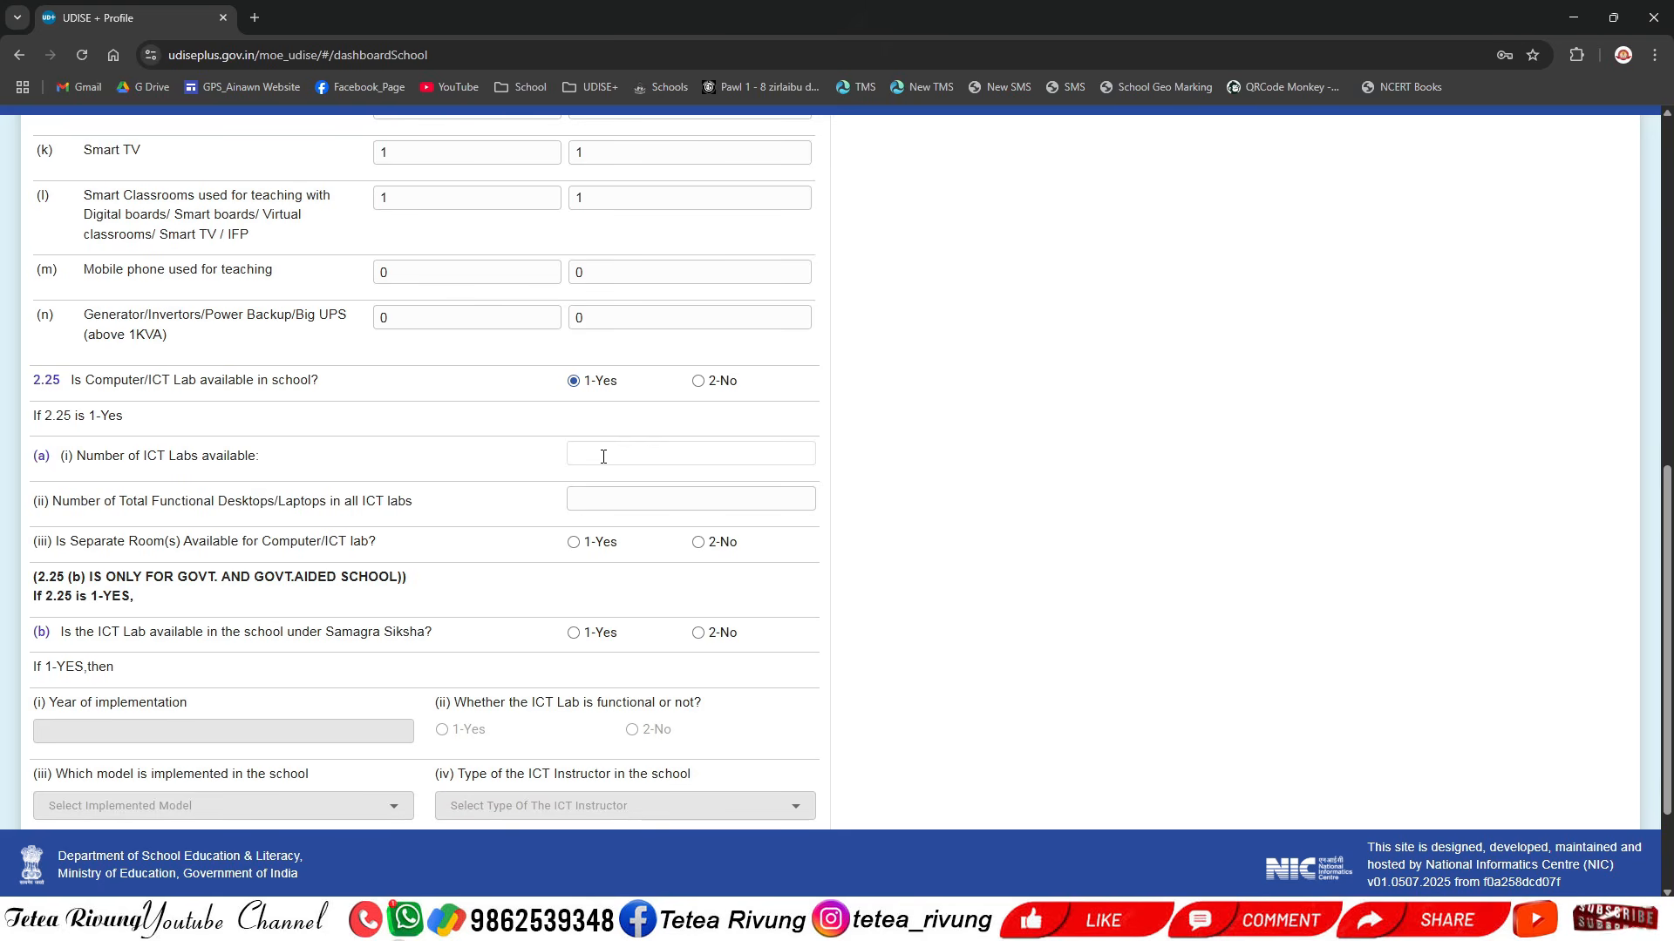
drag(144, 455, 198, 456)
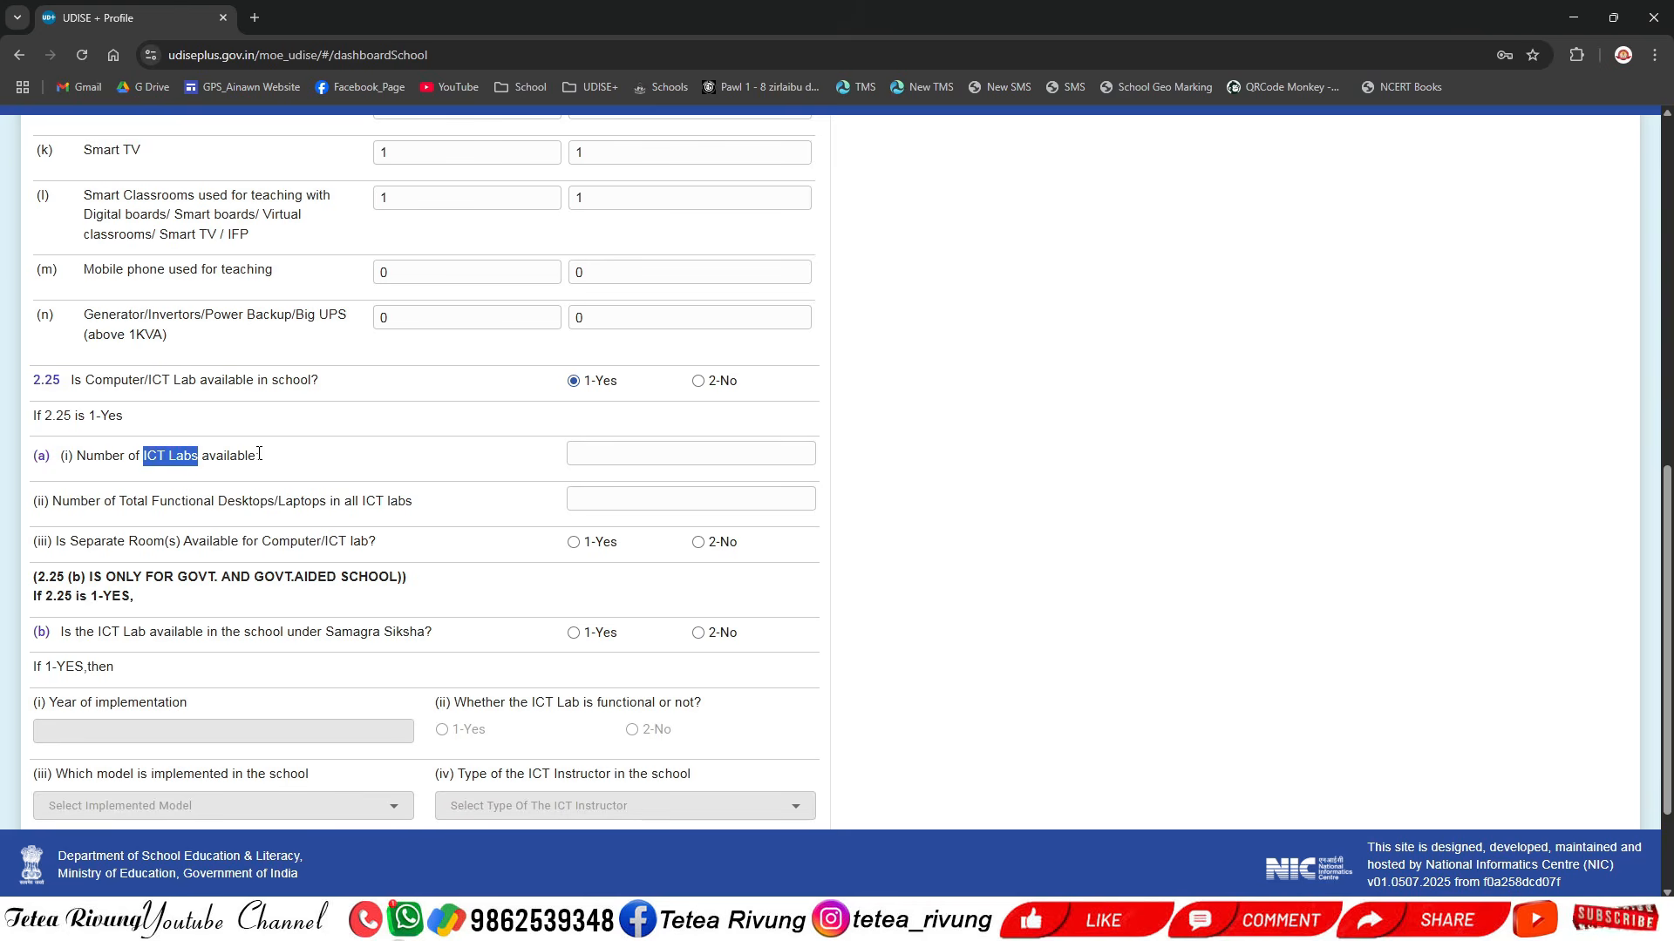
drag(259, 454, 144, 455)
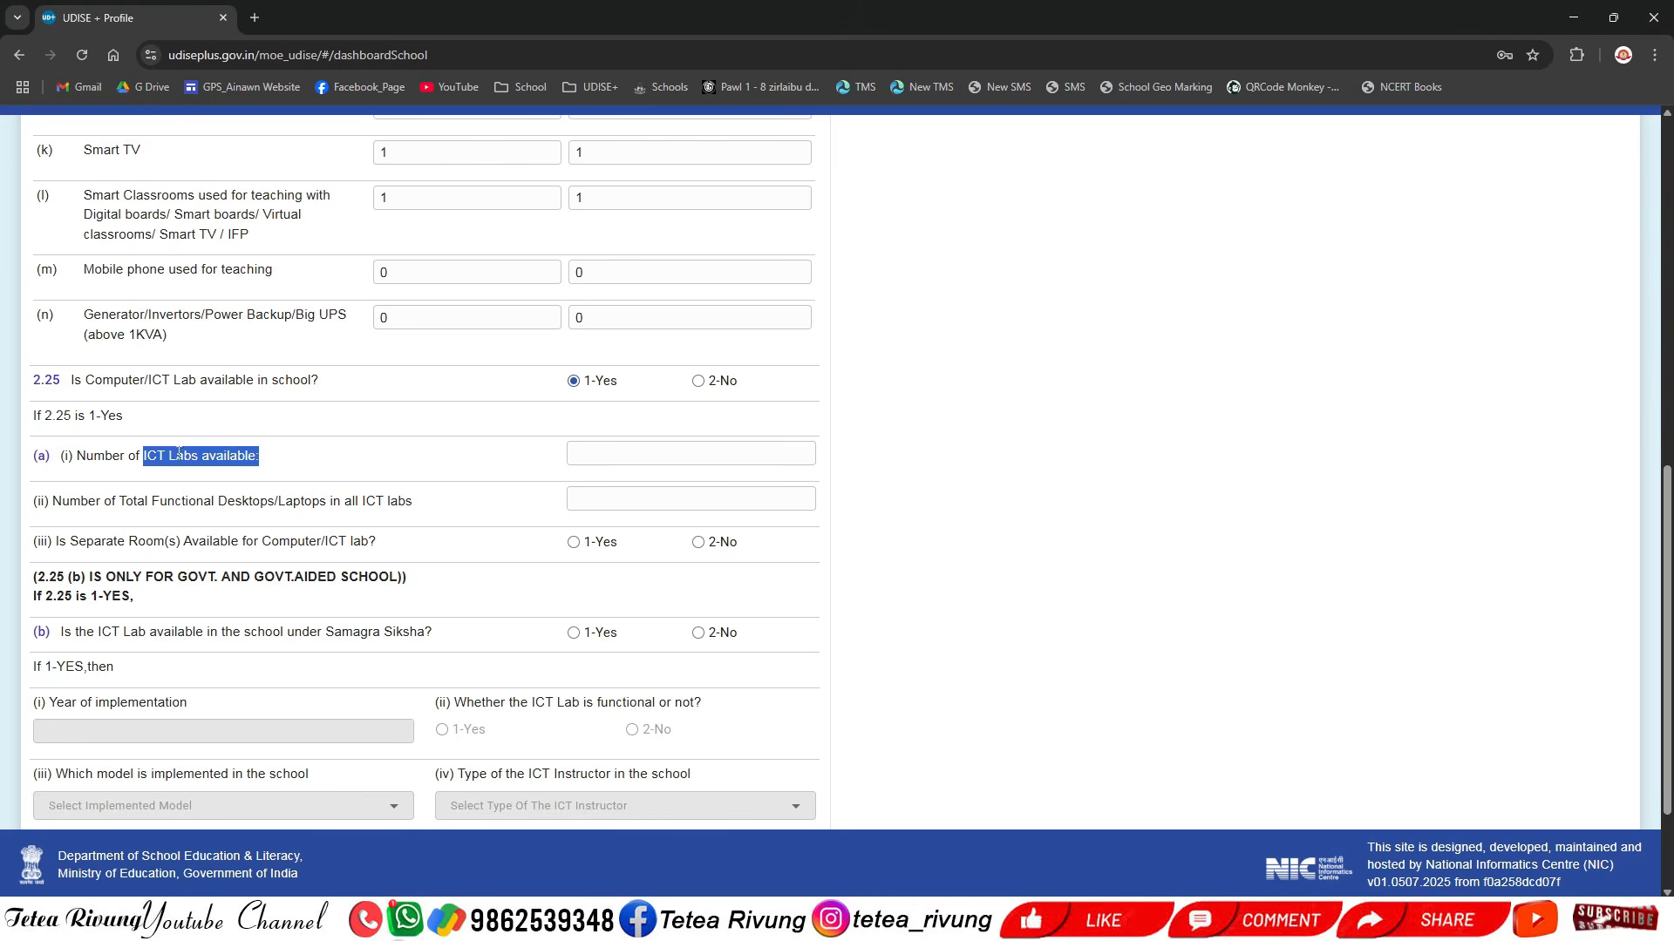
click(229, 460)
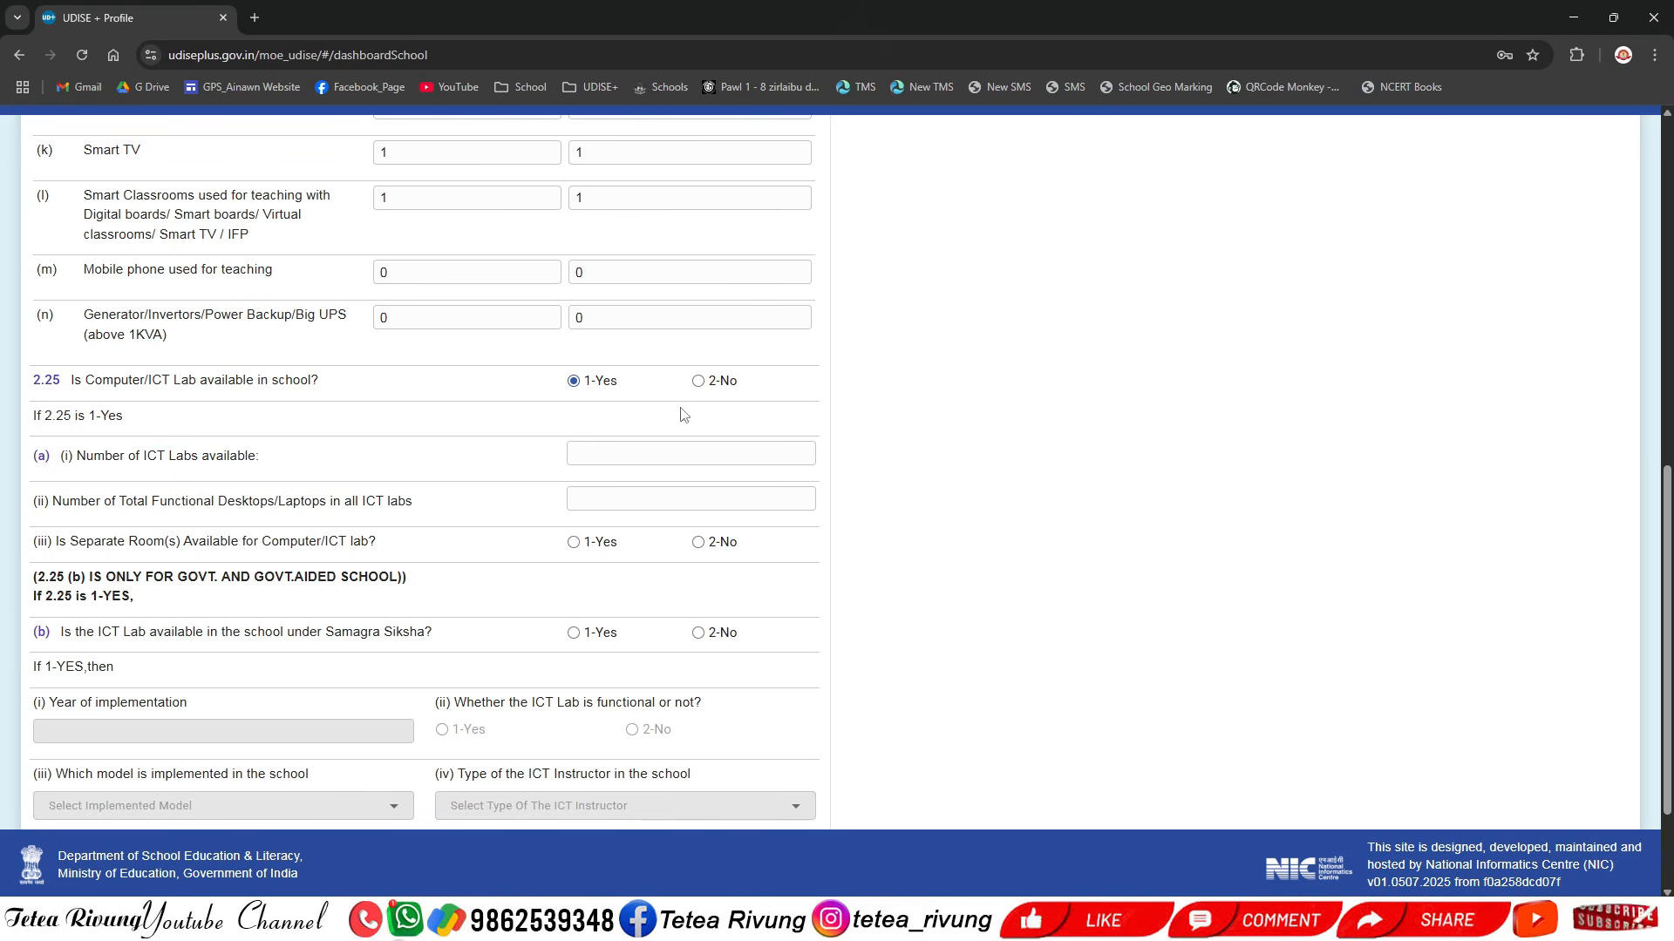
click(697, 382)
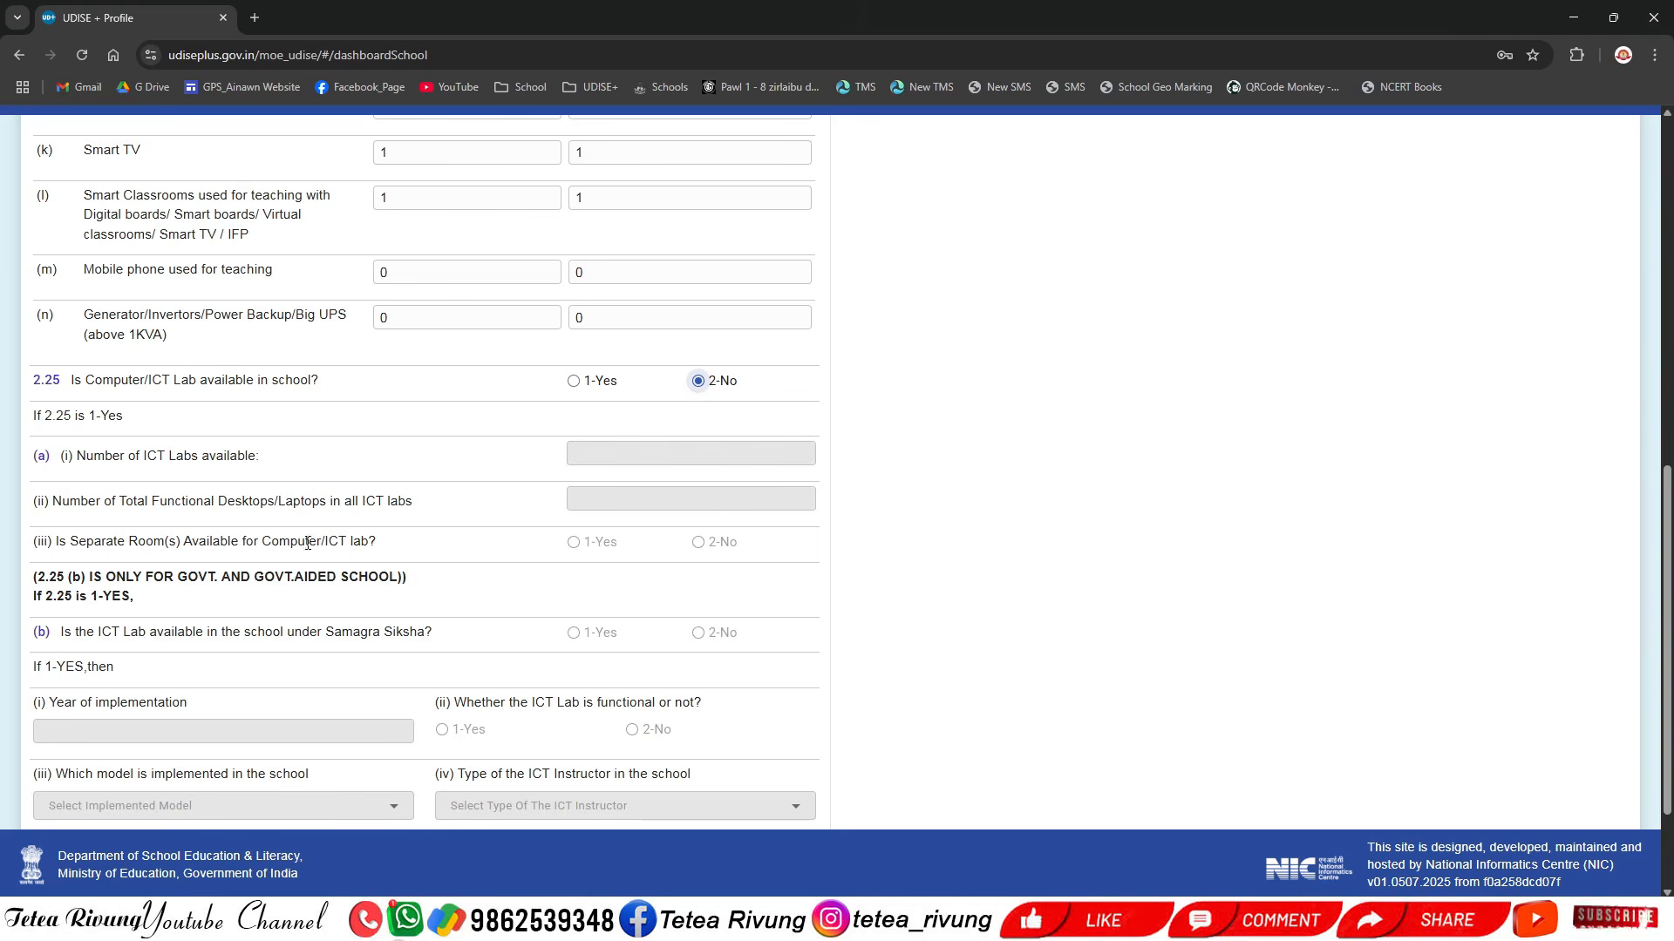
scroll(459, 560, down, 2)
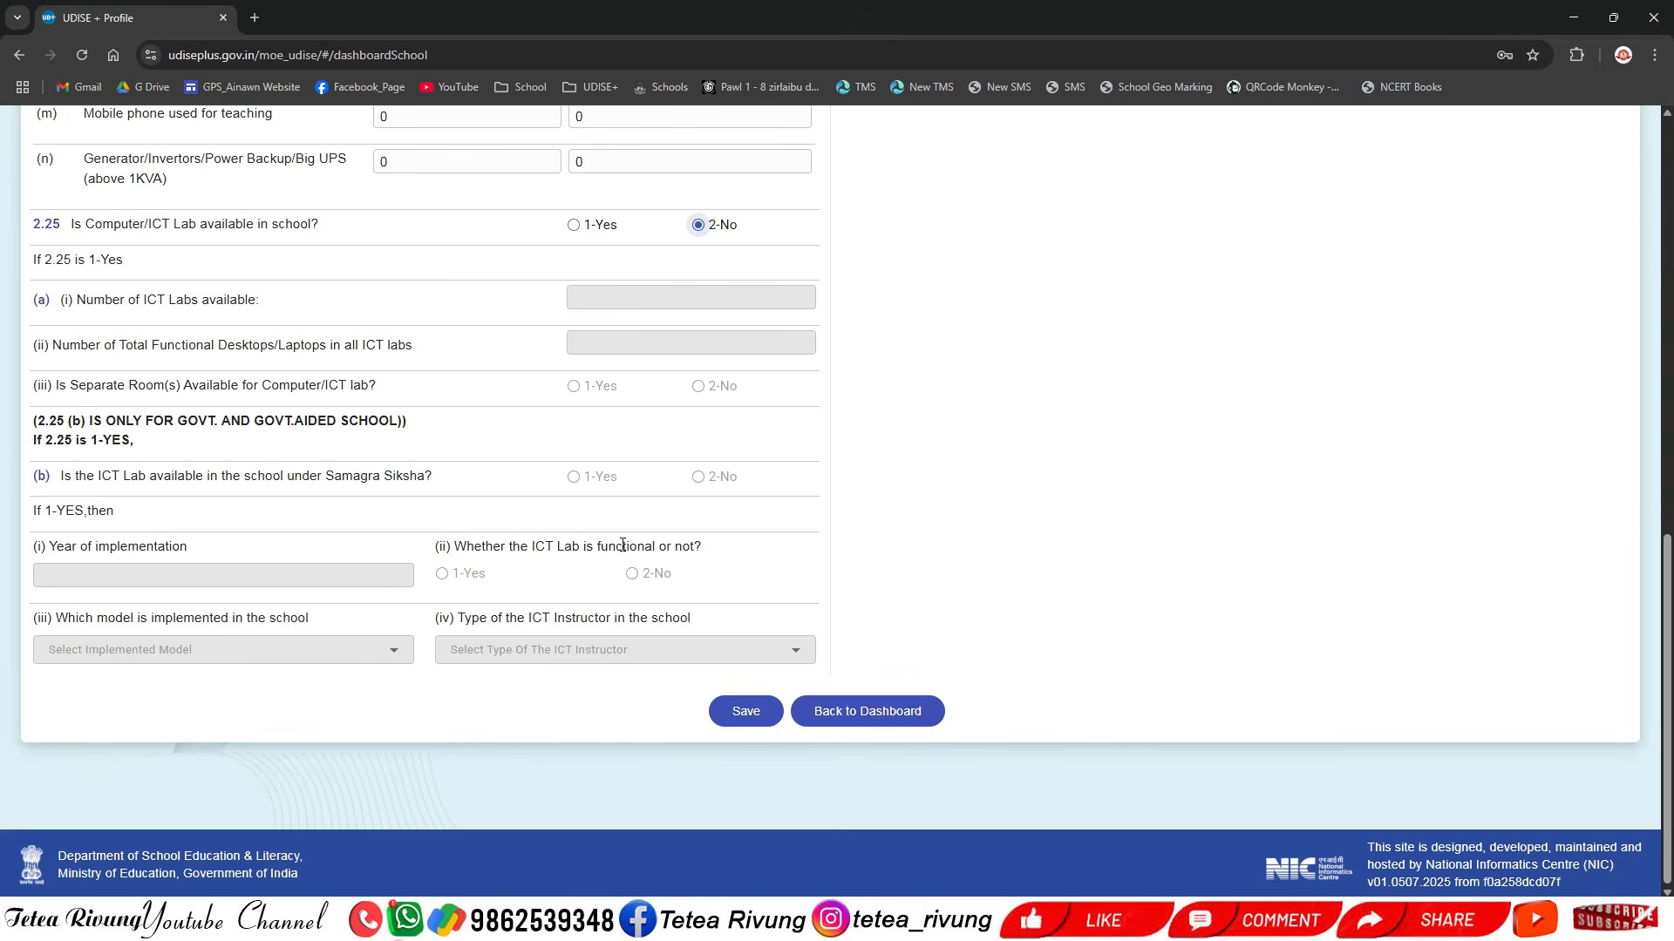
- Review the internet facility answer in 2.26 and the available internet types in 2.26(a), keeping the current selection
scroll(1036, 531, up, 10)
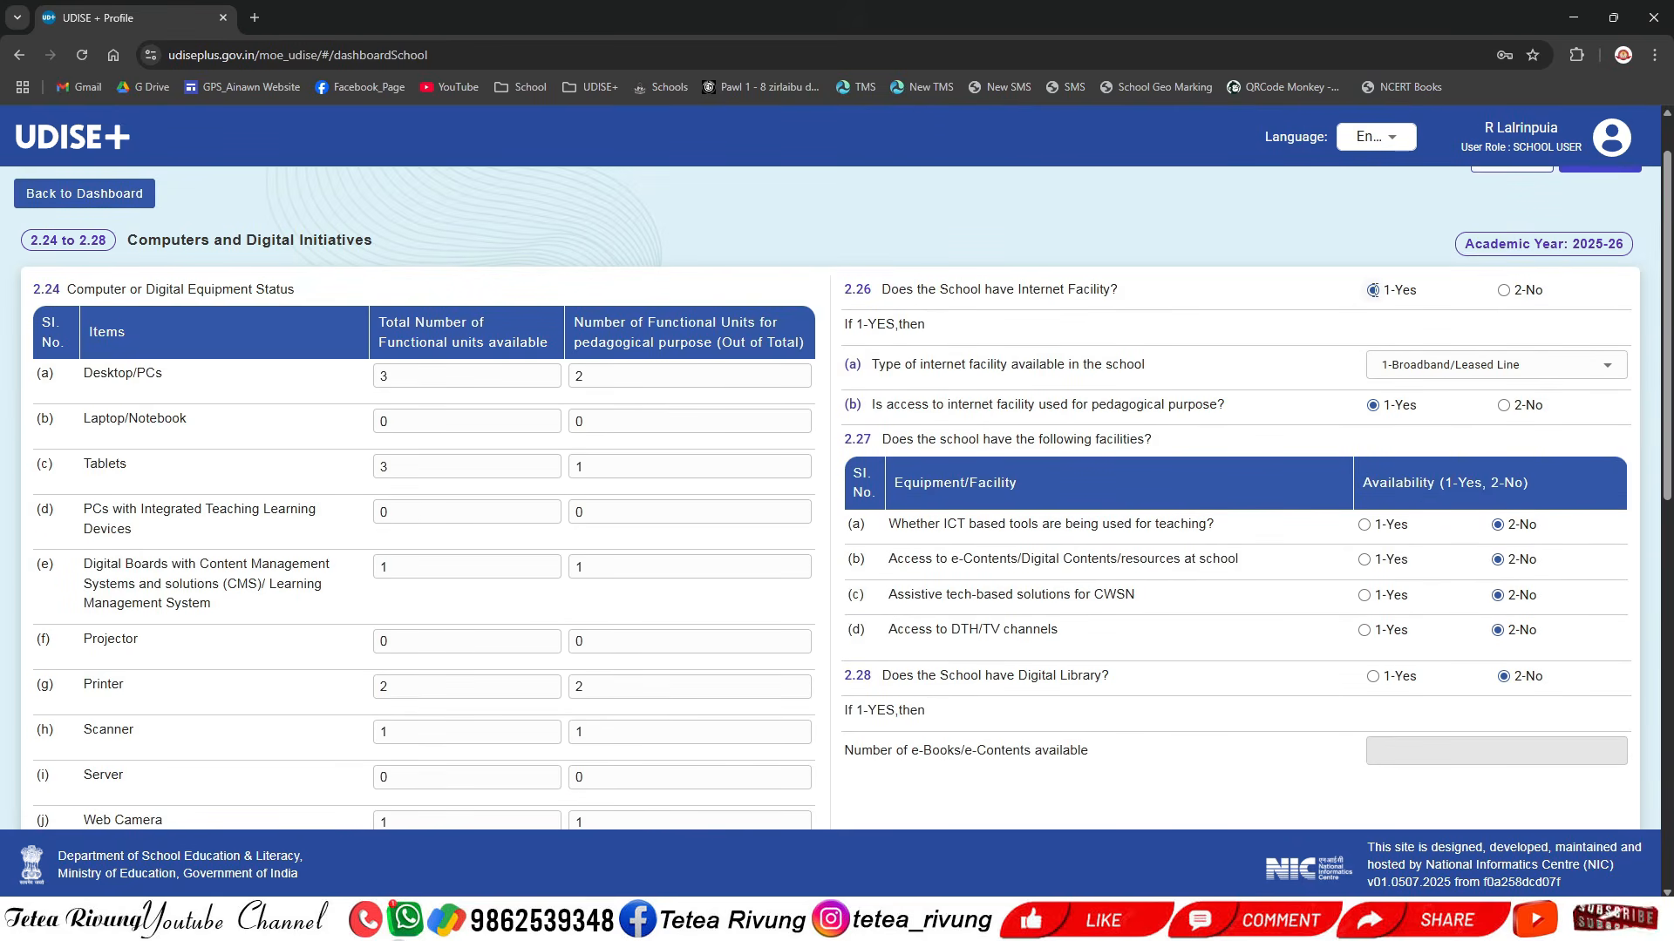
click(1432, 370)
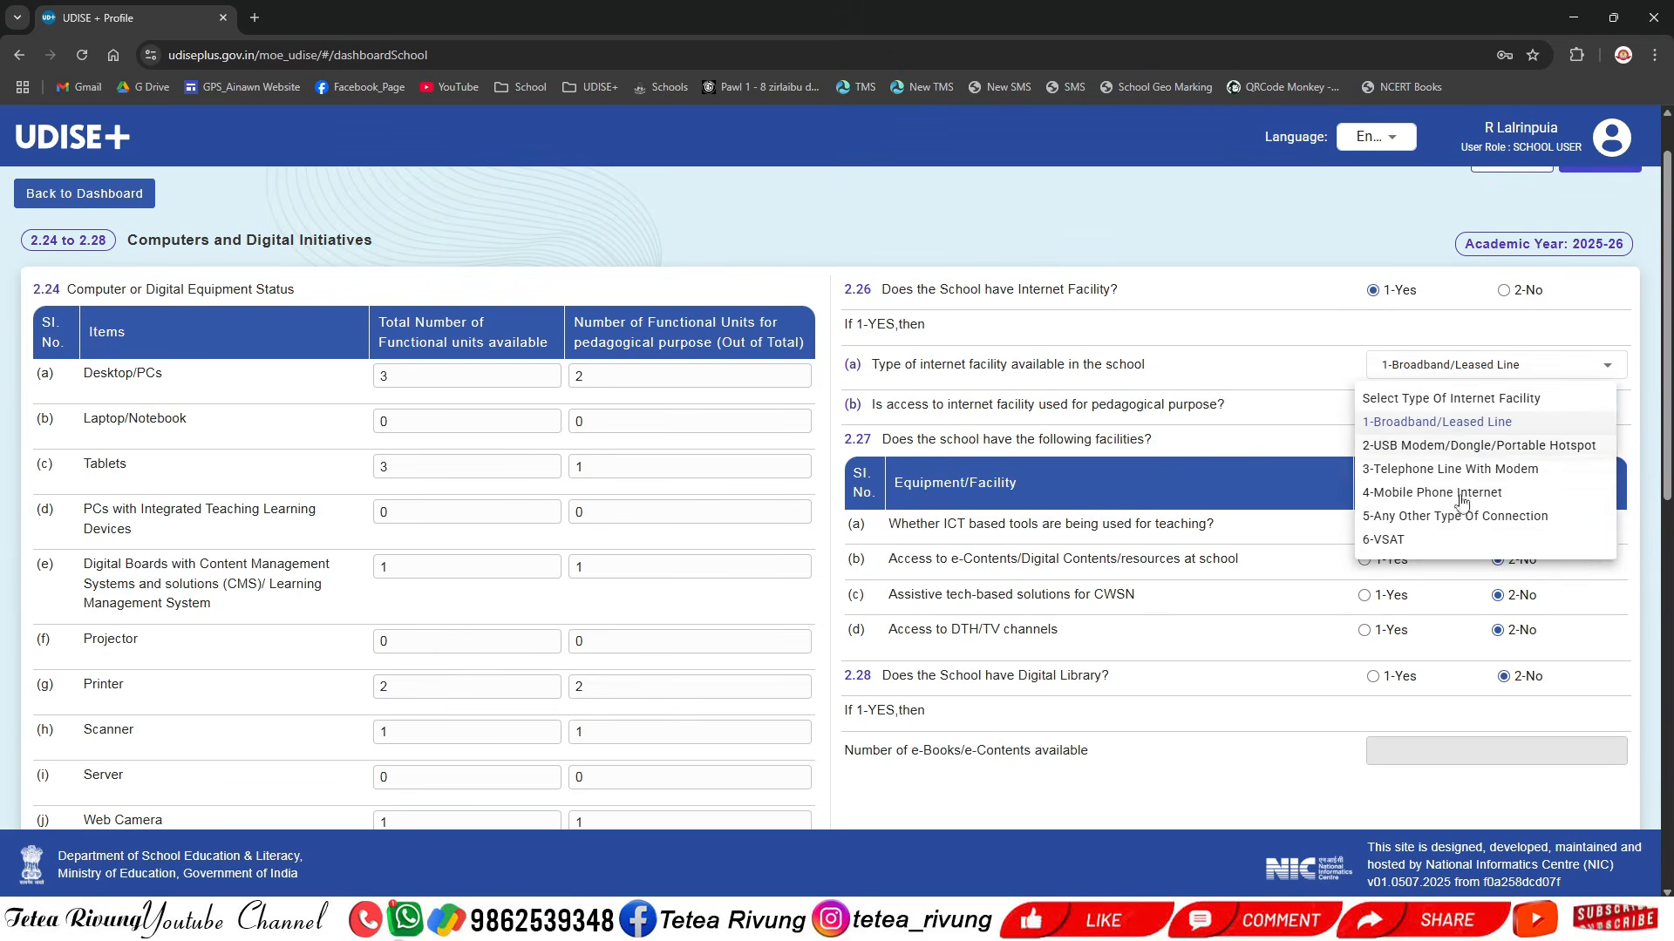
click(1271, 323)
- Check the pedagogical internet use answer in 2.26(b) against the Digital Boards count in 2.24(e)
scroll(991, 444, down, 1)
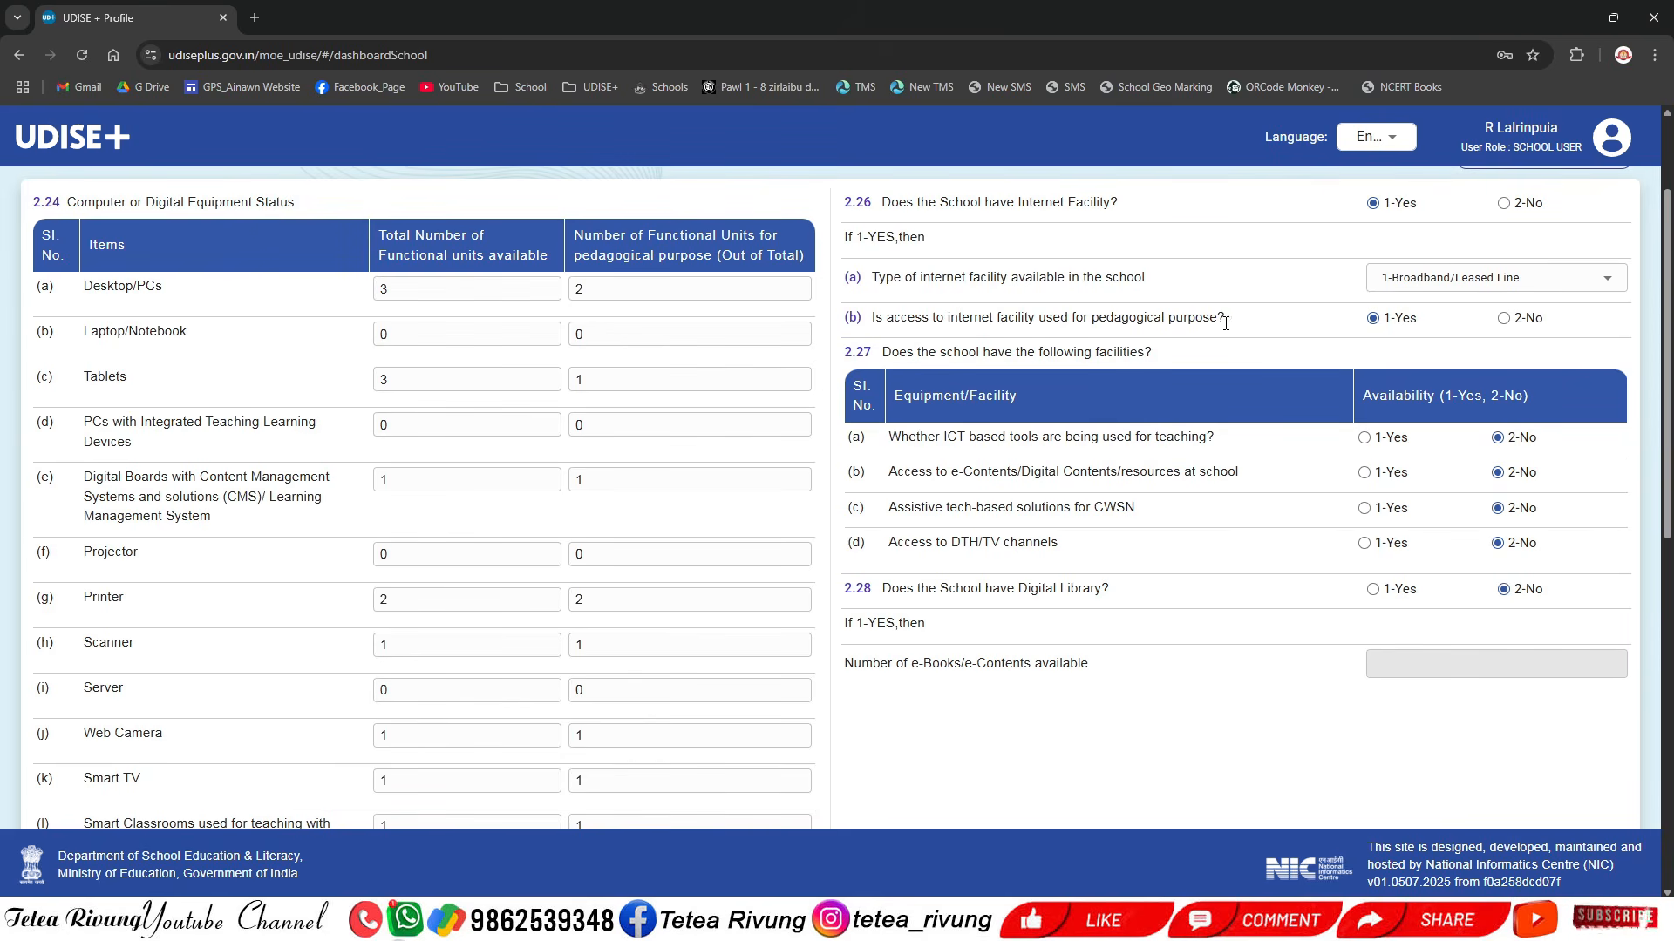
drag(1220, 322, 1095, 319)
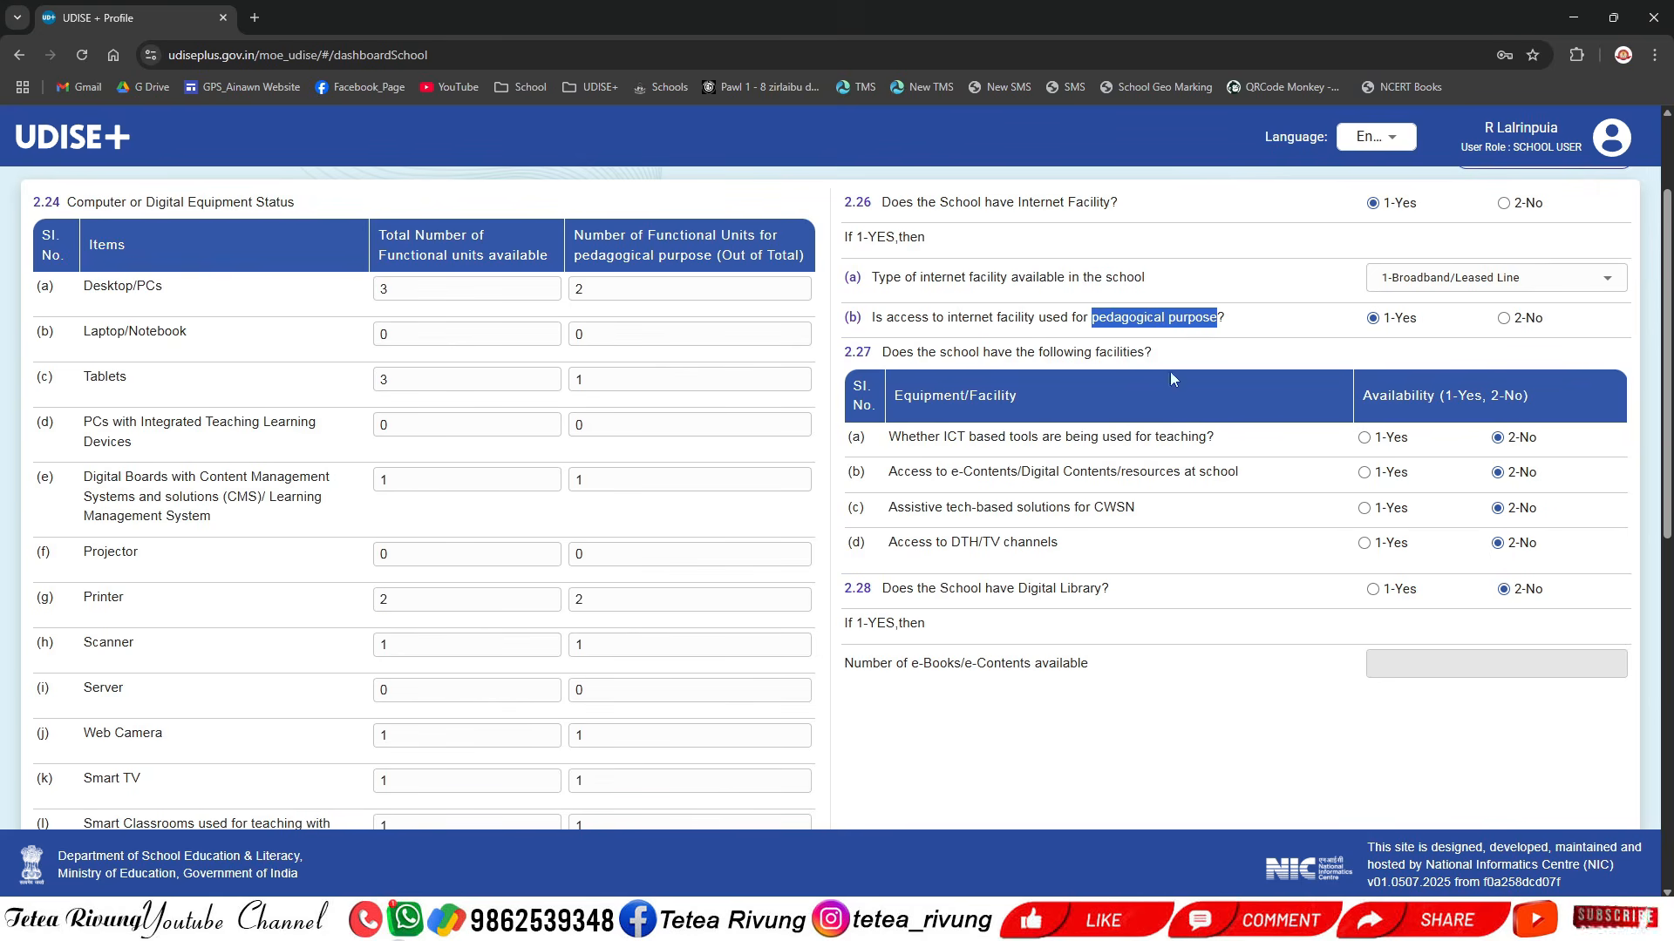
drag(471, 484, 362, 484)
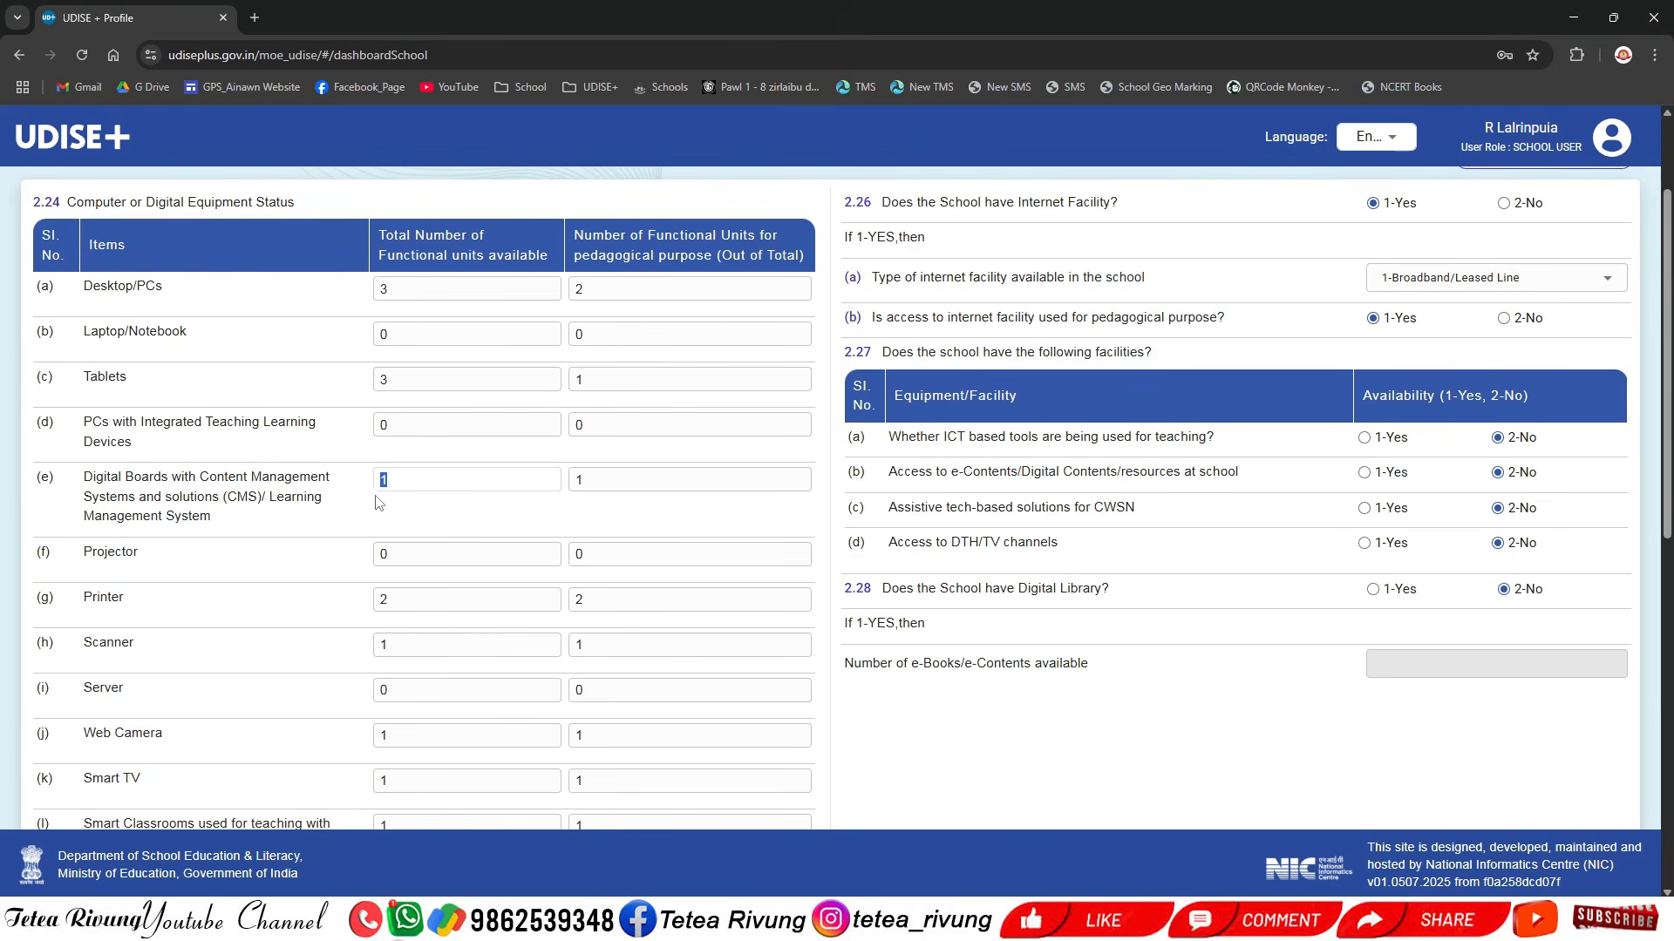
drag(1092, 317, 1217, 318)
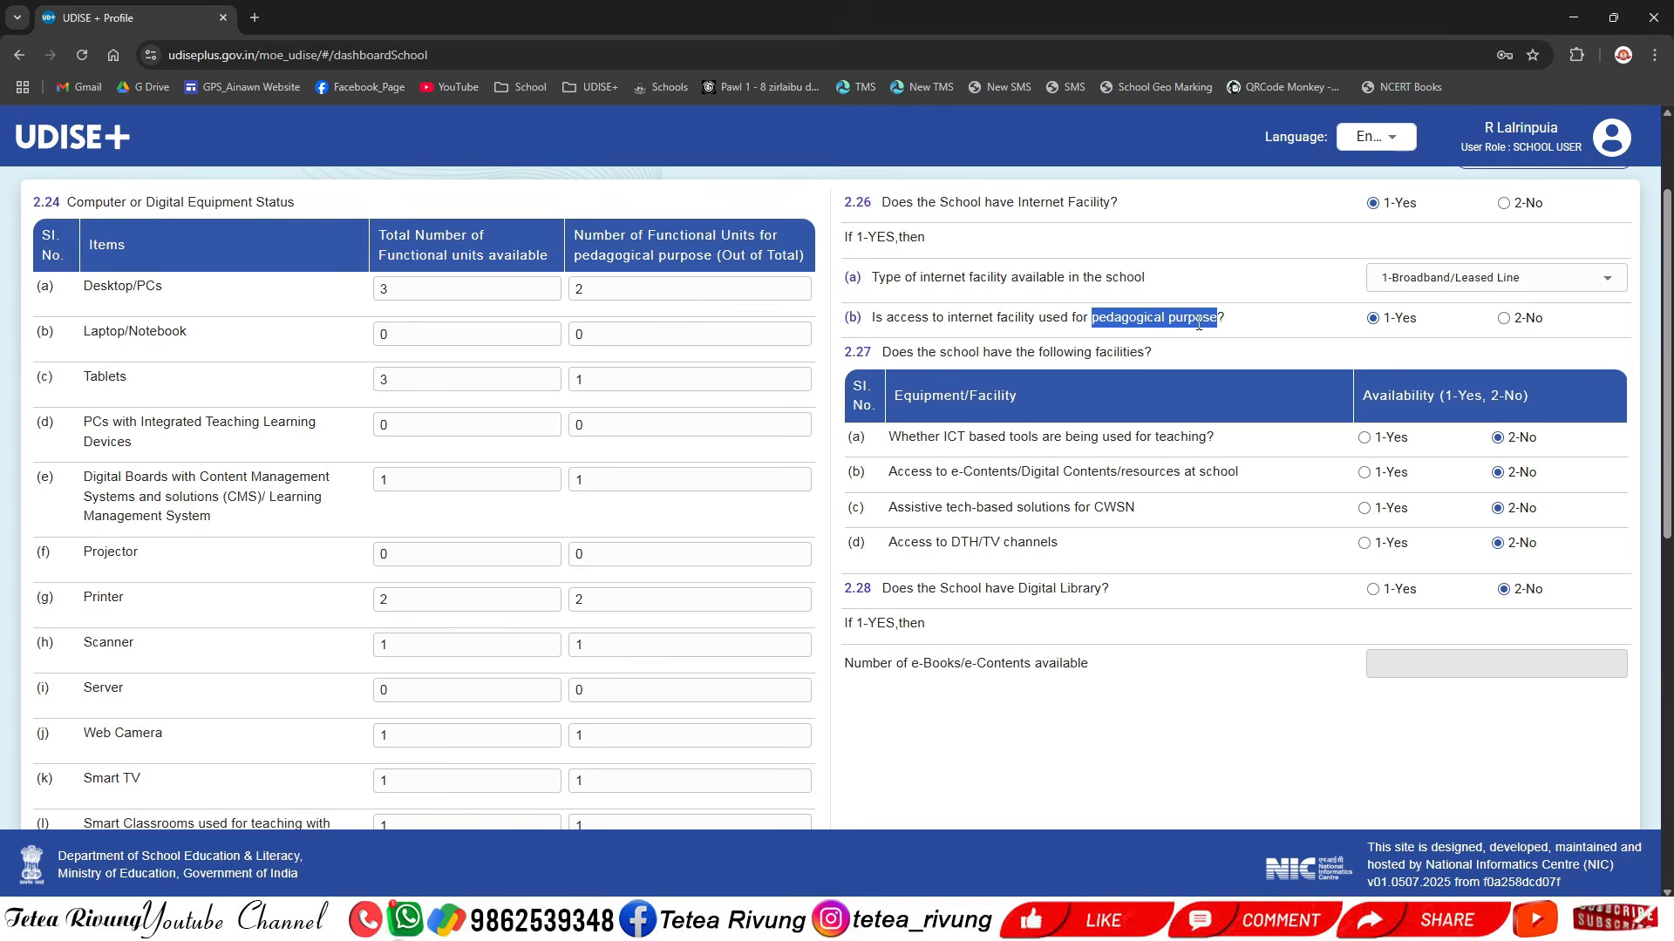
click(1198, 320)
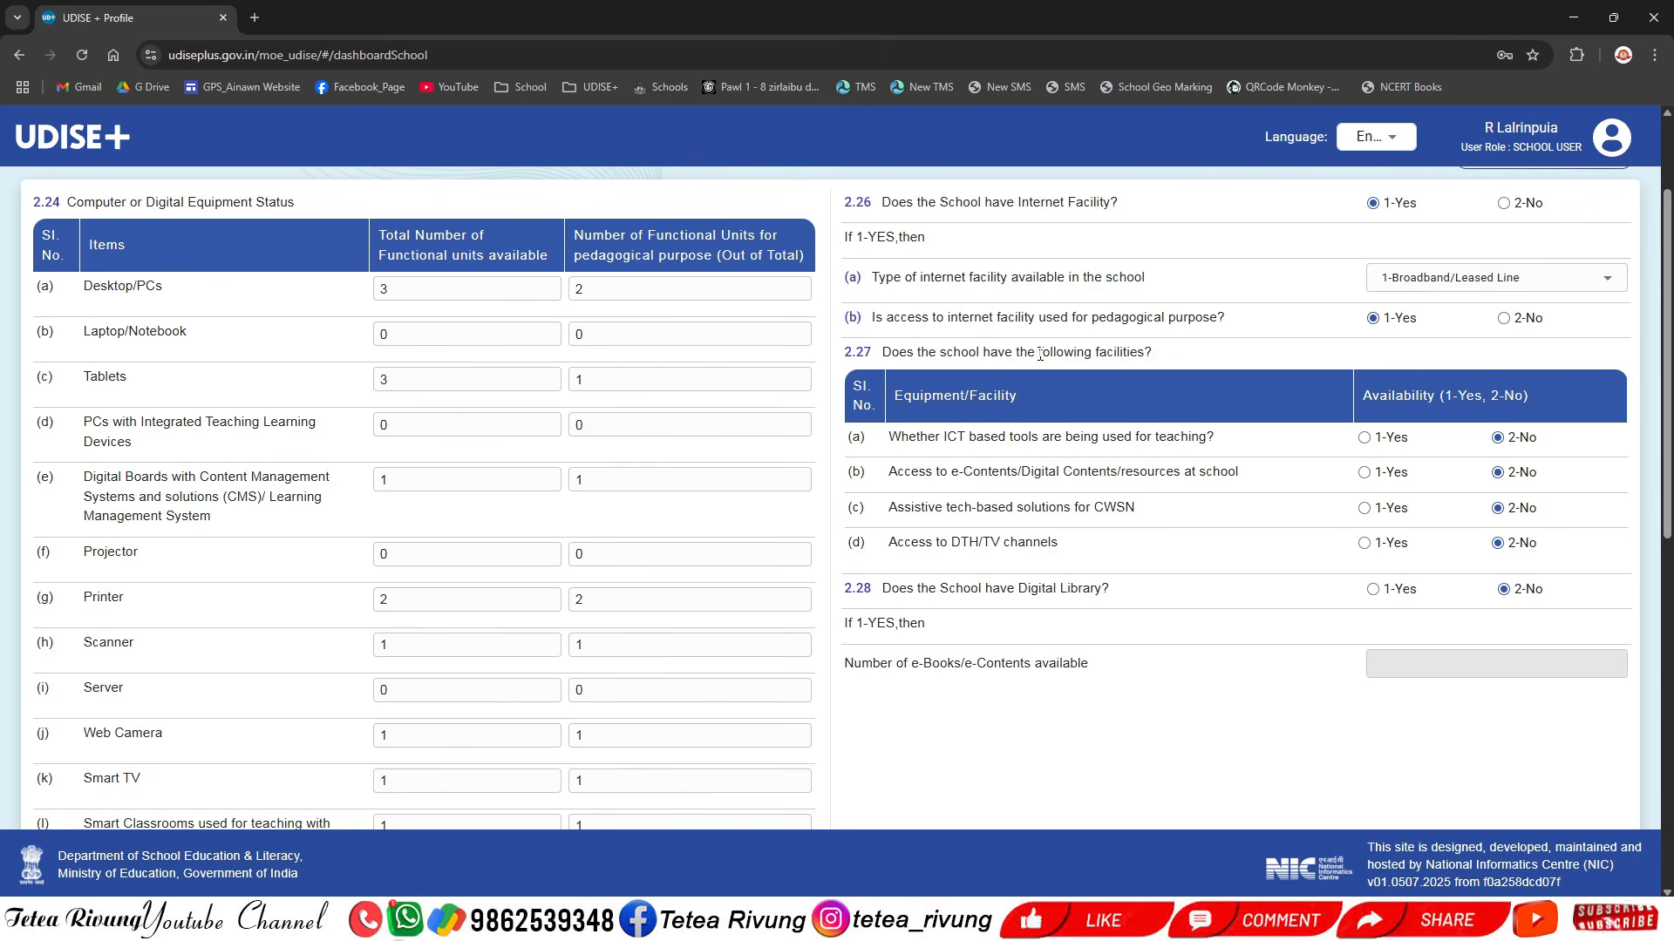
- Review the ICT and digital facility answers in 2.27 and the Digital Library question in 2.28
scroll(1191, 392, down, 1)
scroll(1191, 392, down, 1)
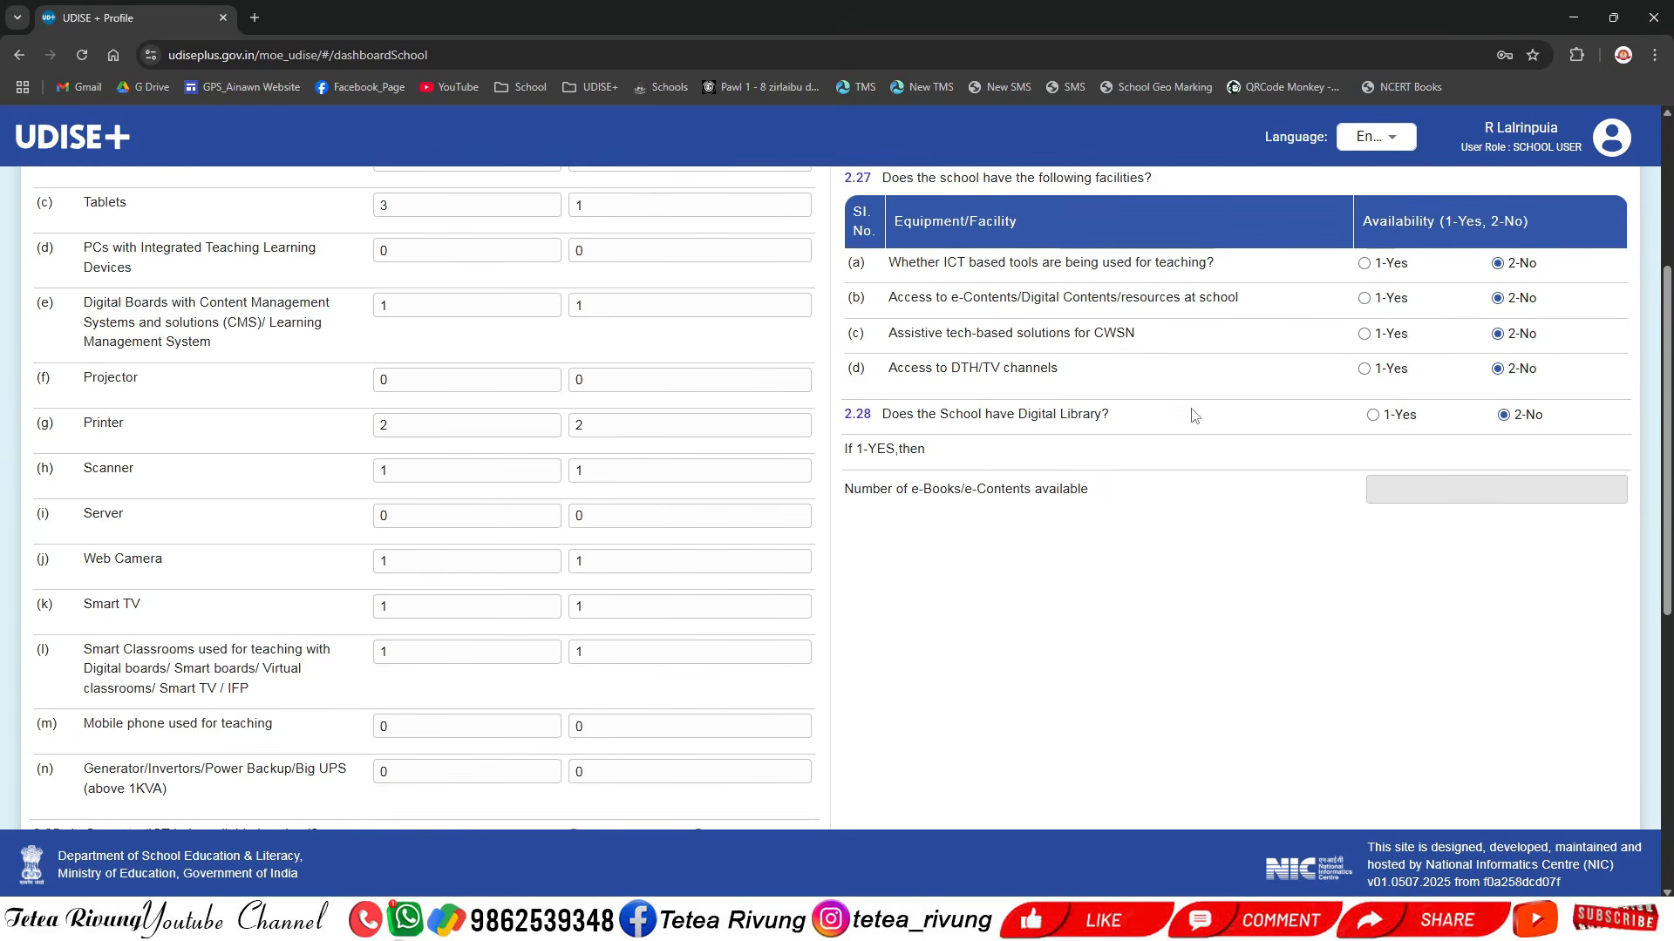
scroll(963, 366, up, 1)
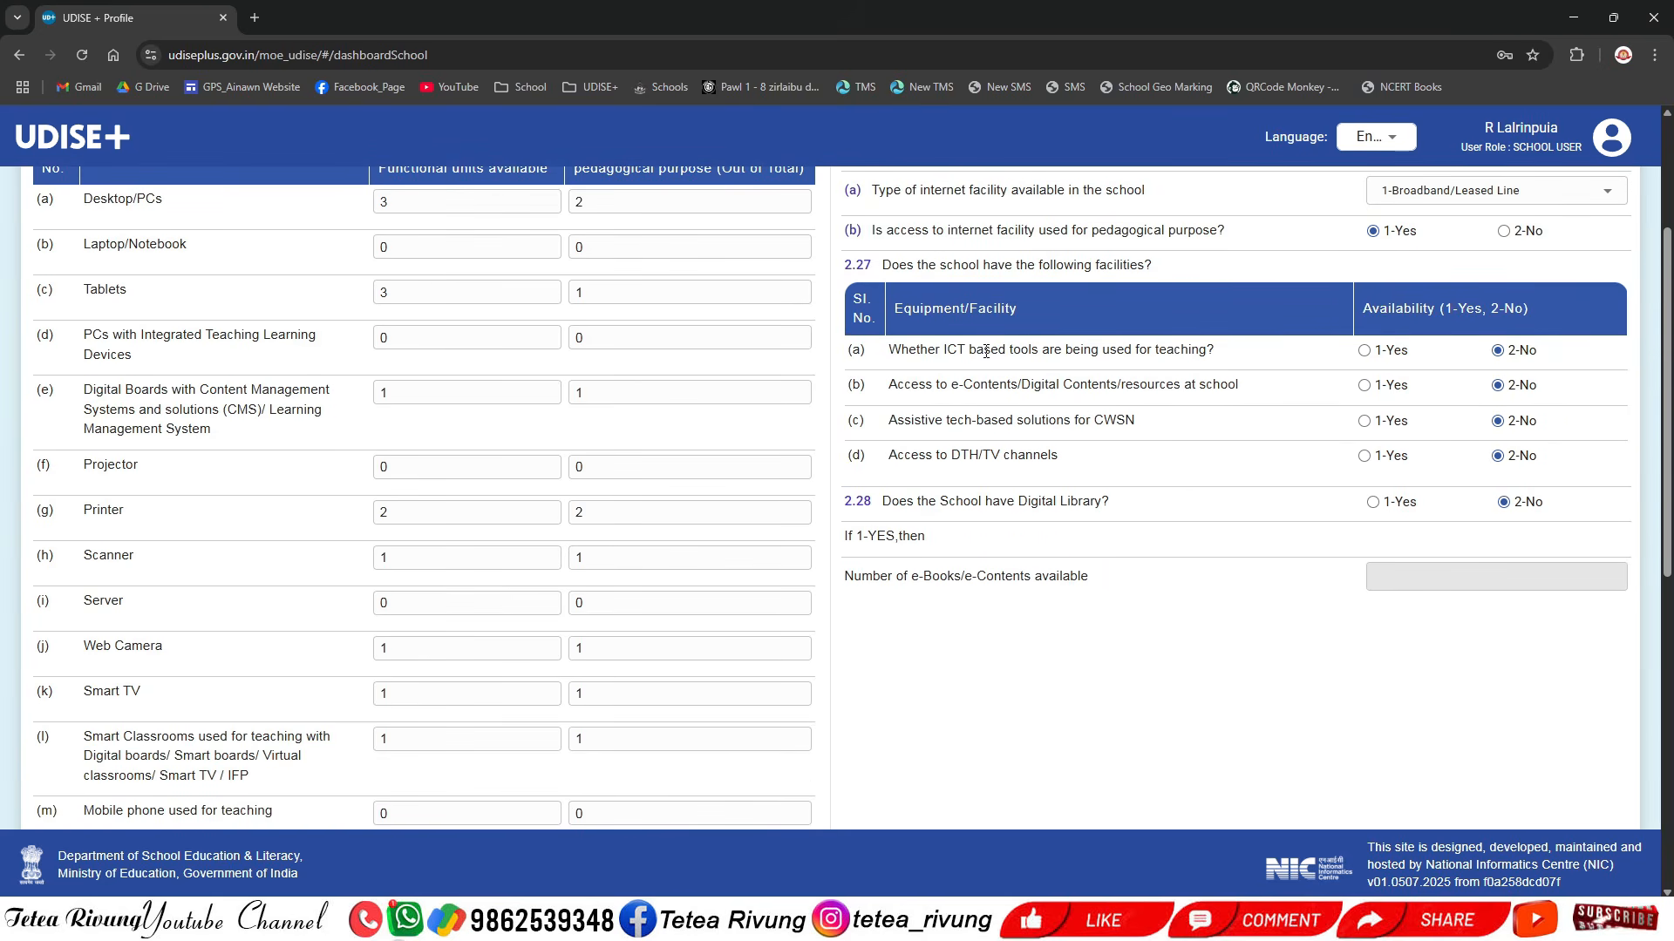